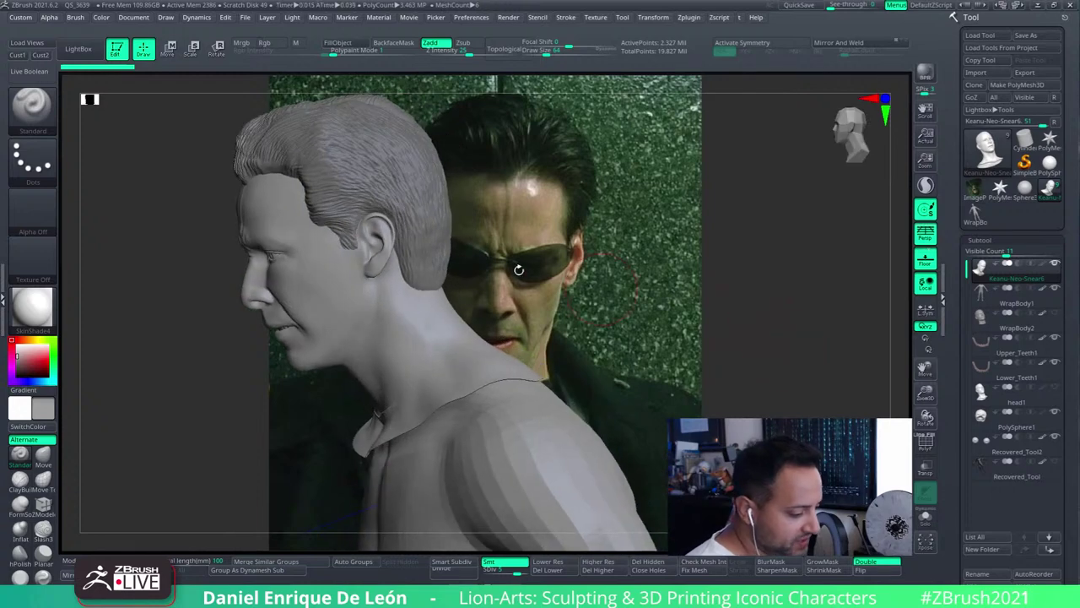
Restore the Cust1 front view and move the WrapBody1 body mesh slightly down under the head
click(17, 55)
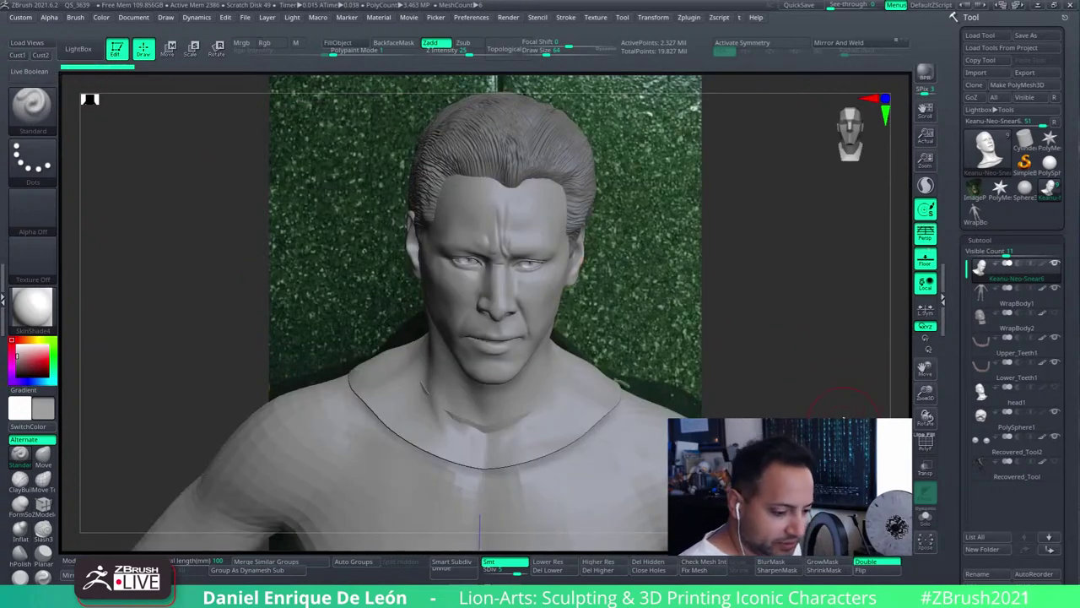
click(983, 298)
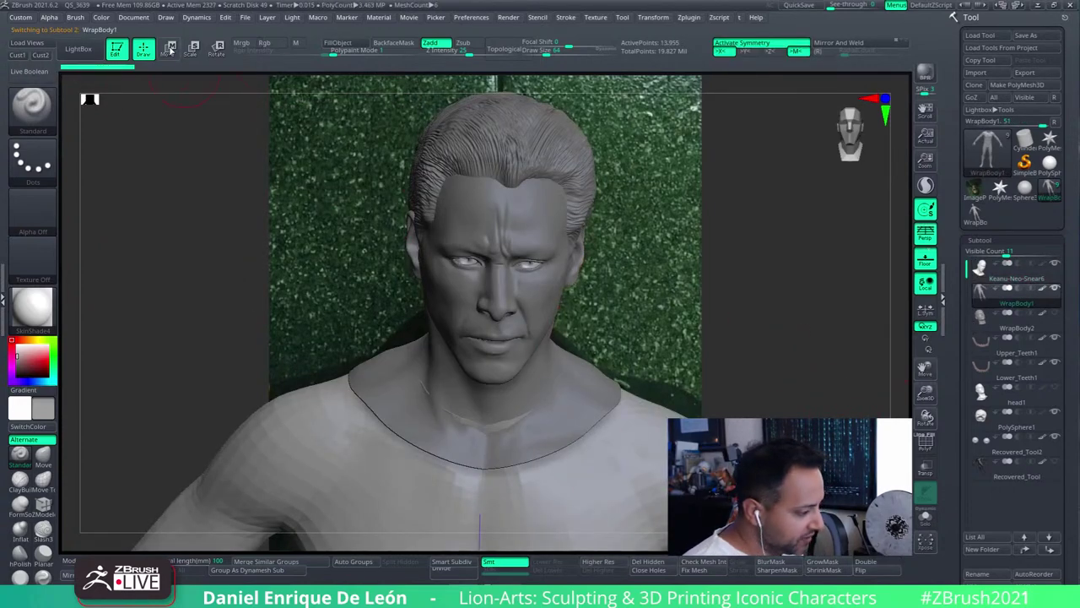
key(w)
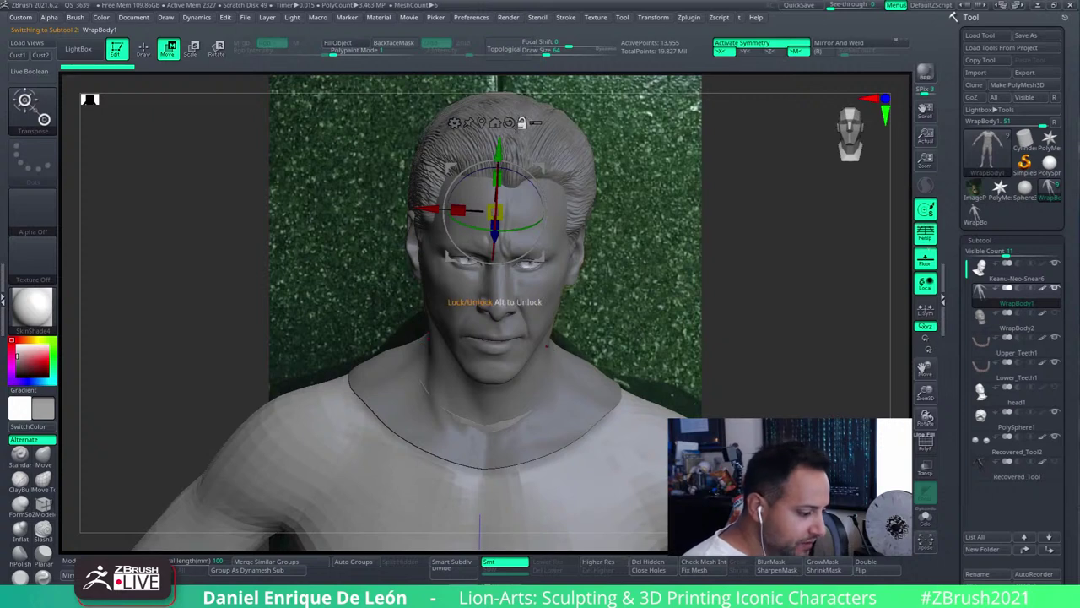
drag(498, 150, 498, 162)
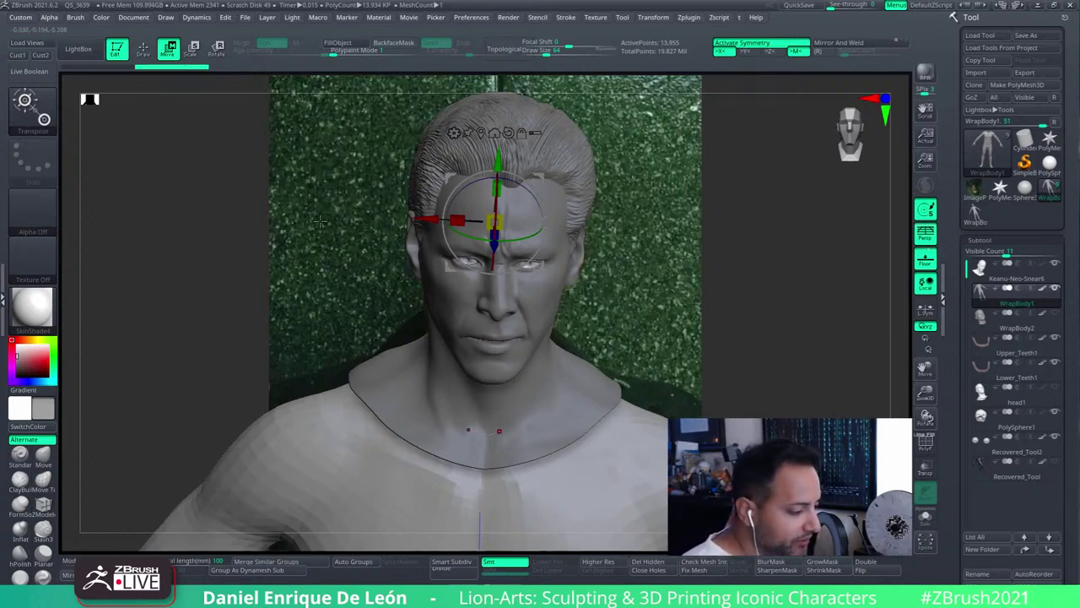
click(143, 49)
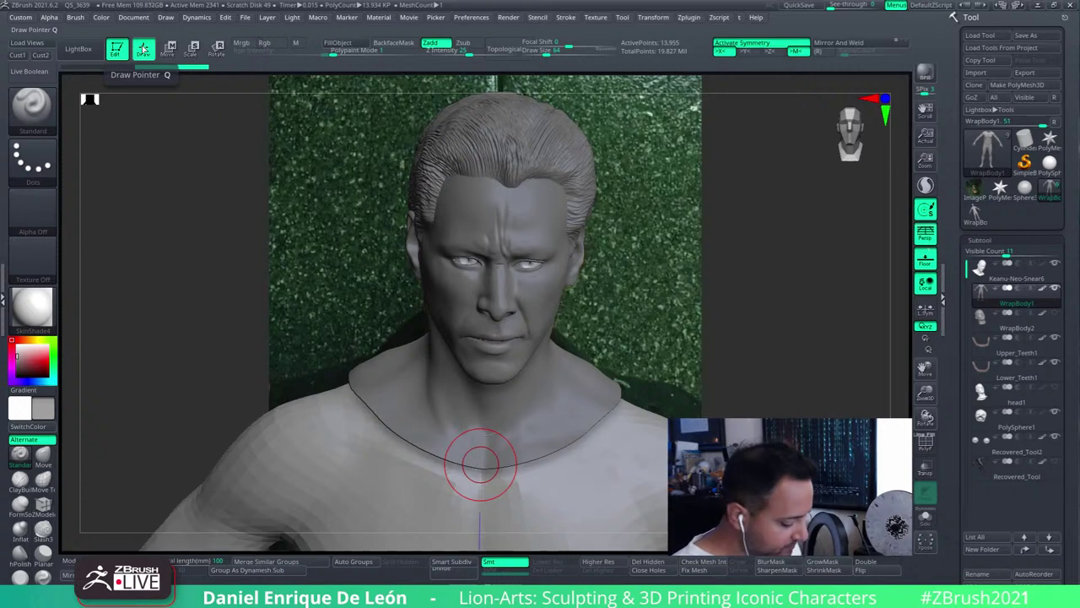
Mask the lower torso, turn the bust to left profile, and select the PolySphere1 hair subtool
ctrl+click(762, 263)
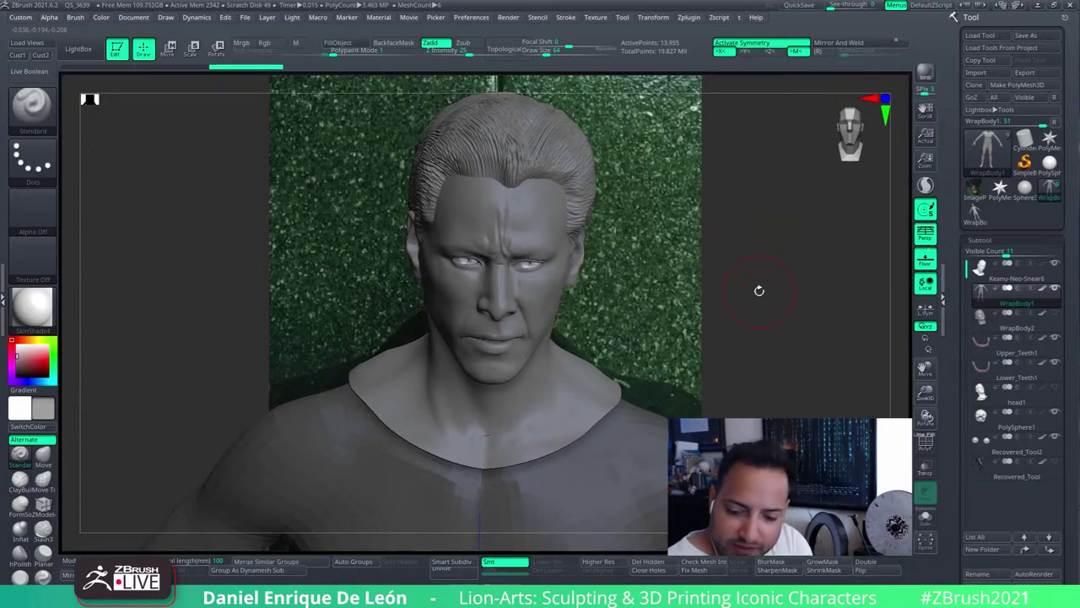
mouse_move(808, 275)
mouse_down()
mouse_move(786, 314)
mouse_move(771, 281)
mouse_move(788, 289)
mouse_move(783, 224)
mouse_up()
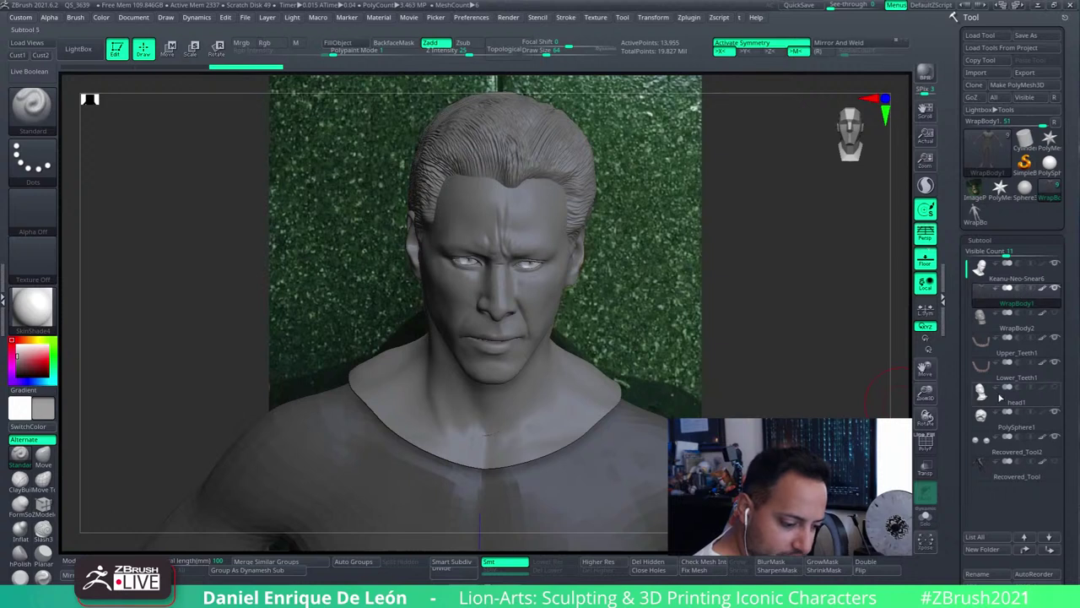
click(991, 425)
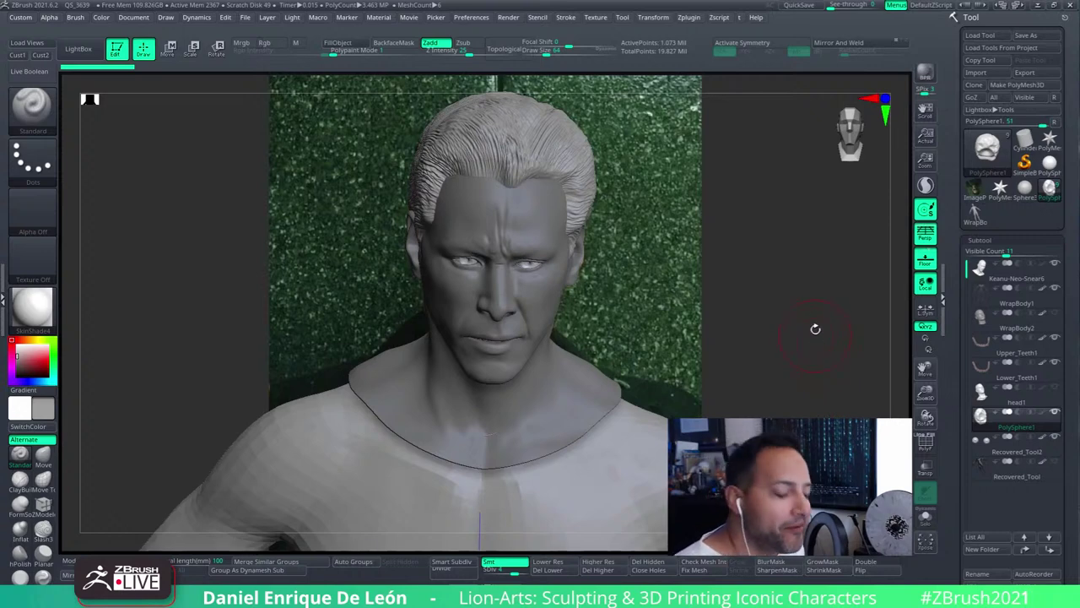
Return to the straight front view and set model opacity to about 63 over the reference
drag(789, 294, 769, 245)
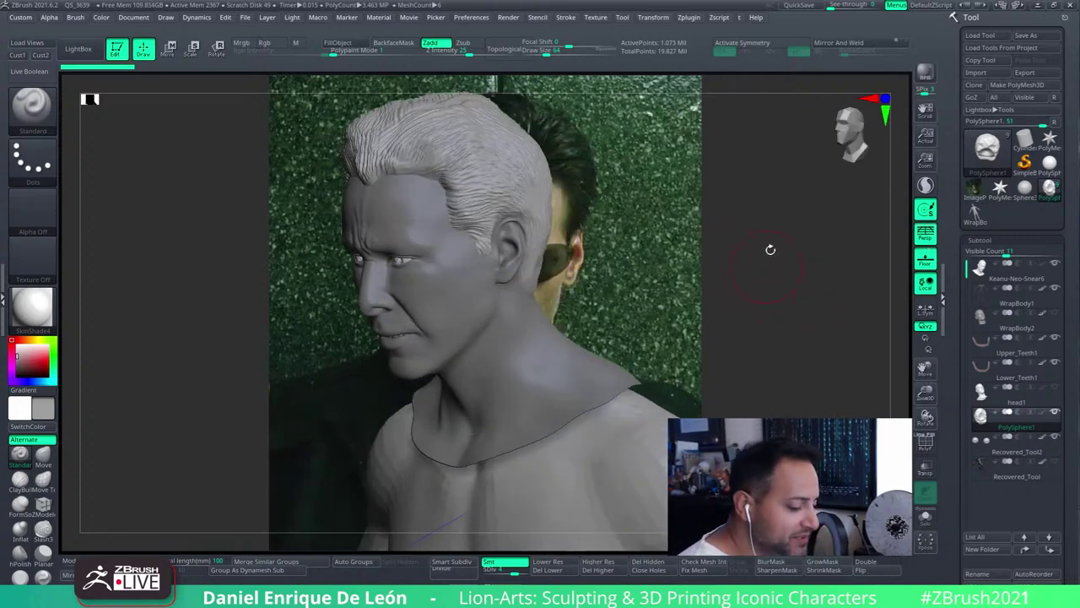
shift+drag(102, 84, 118, 84)
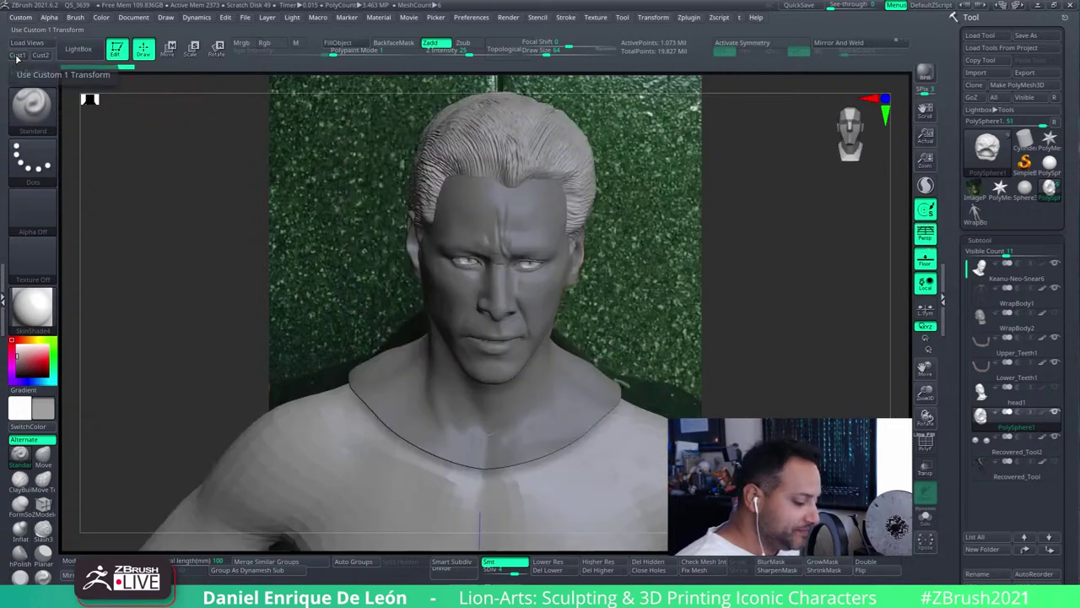
drag(64, 562, 67, 561)
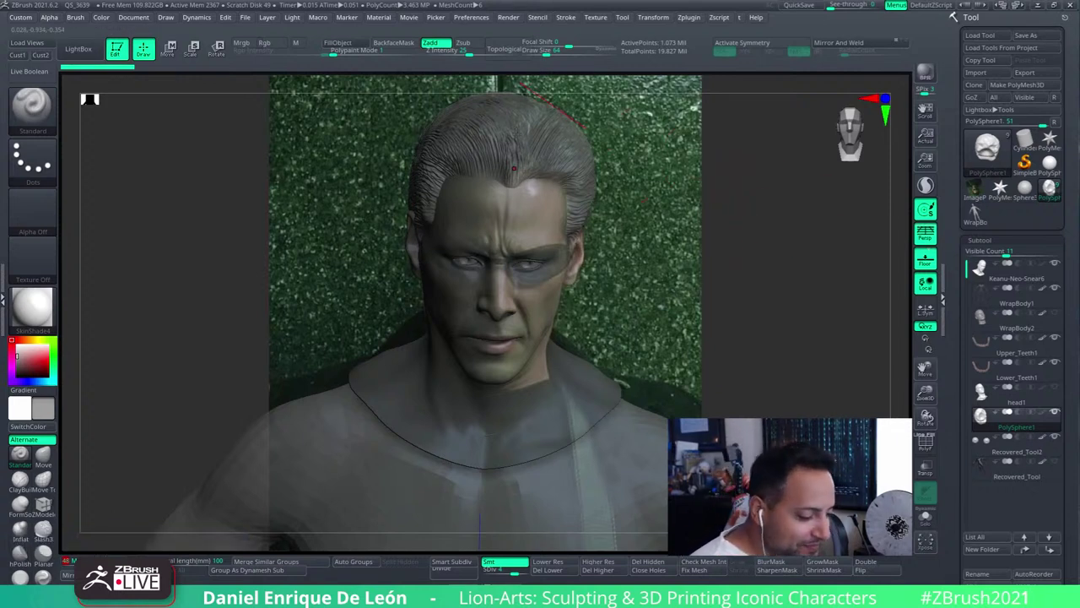
Switch to the Move brush with Rgb off and Draw Size about 75
click(43, 455)
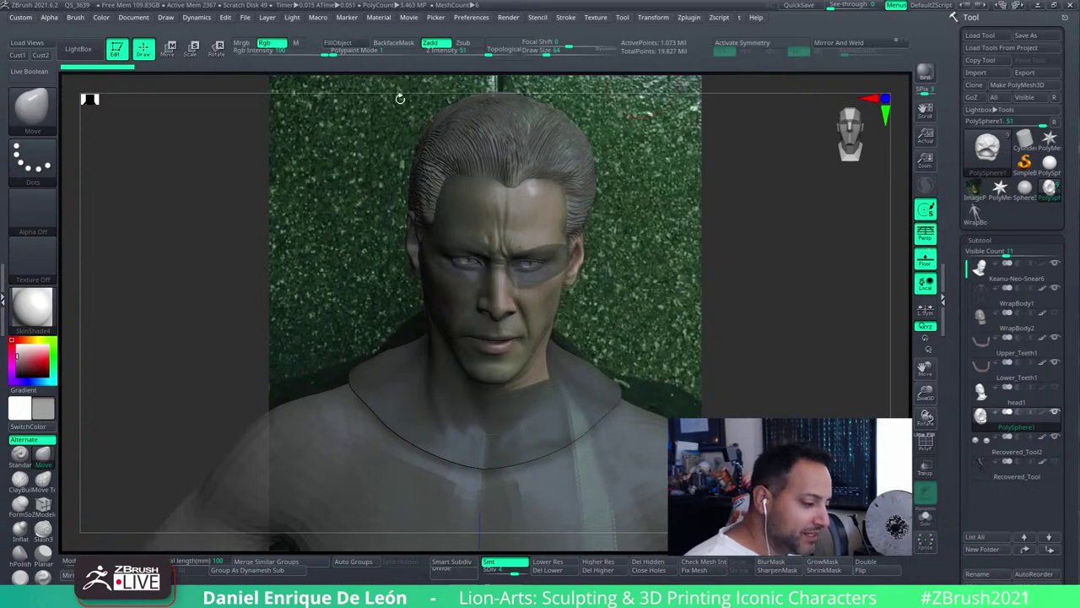
click(265, 42)
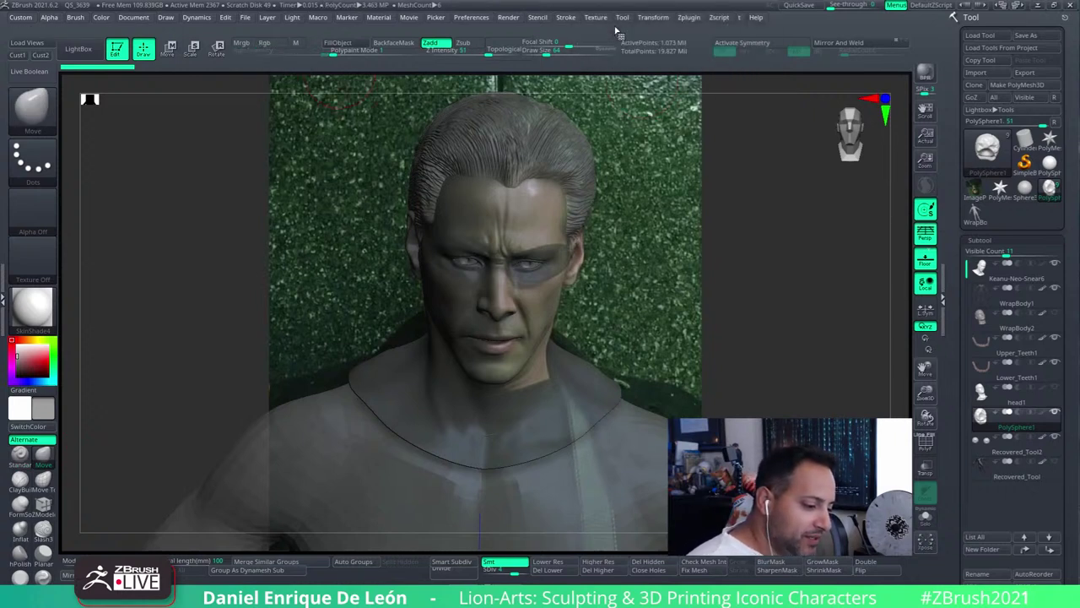
click(547, 52)
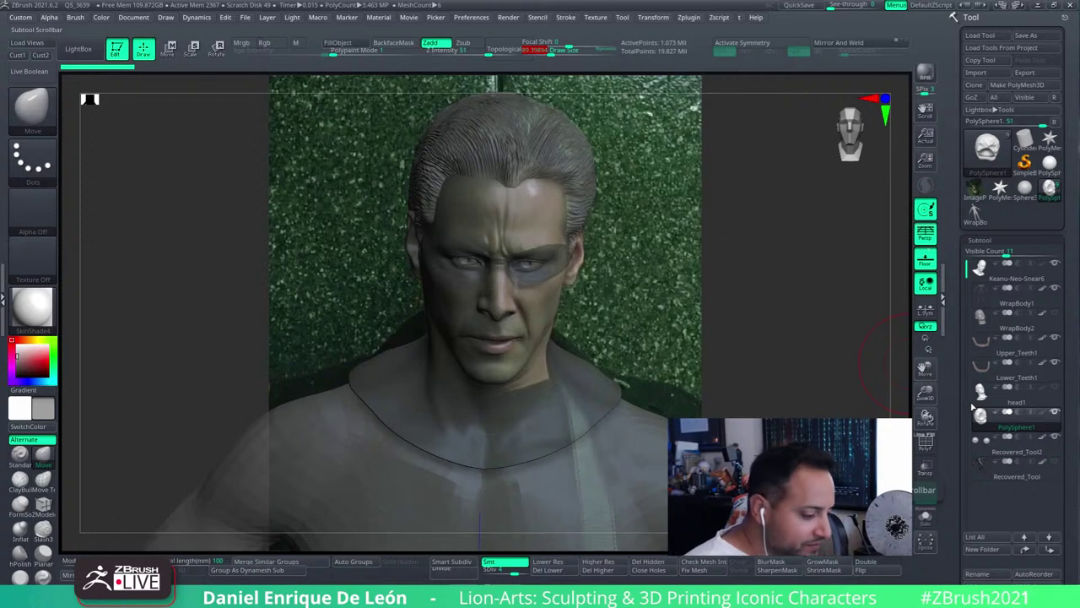
click(556, 51)
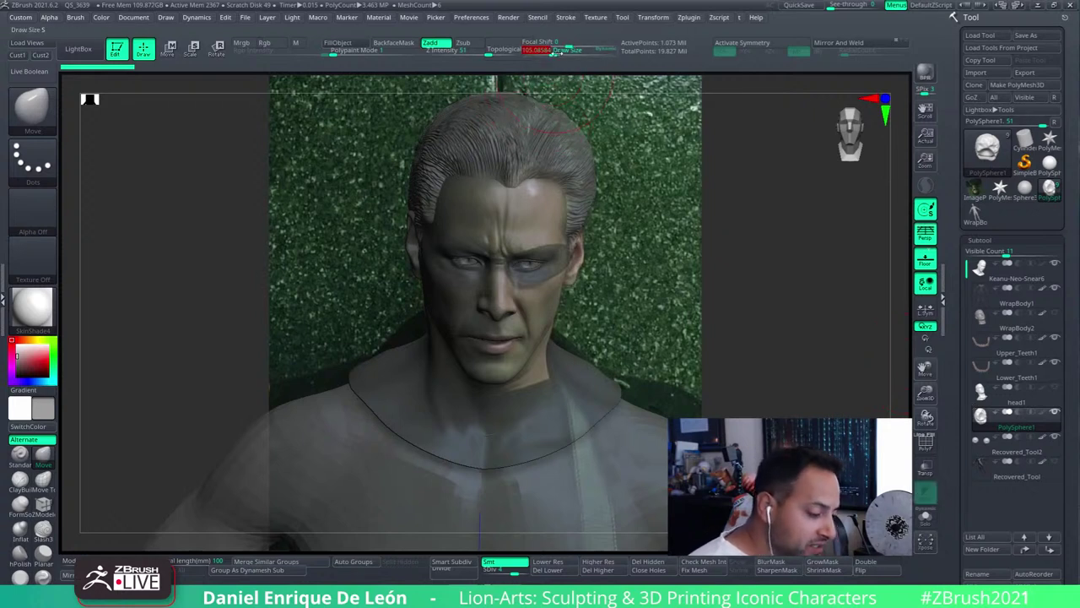
drag(556, 51, 553, 52)
Toggle Polyframe on to inspect the hair's red and green polygroups, then off
click(926, 445)
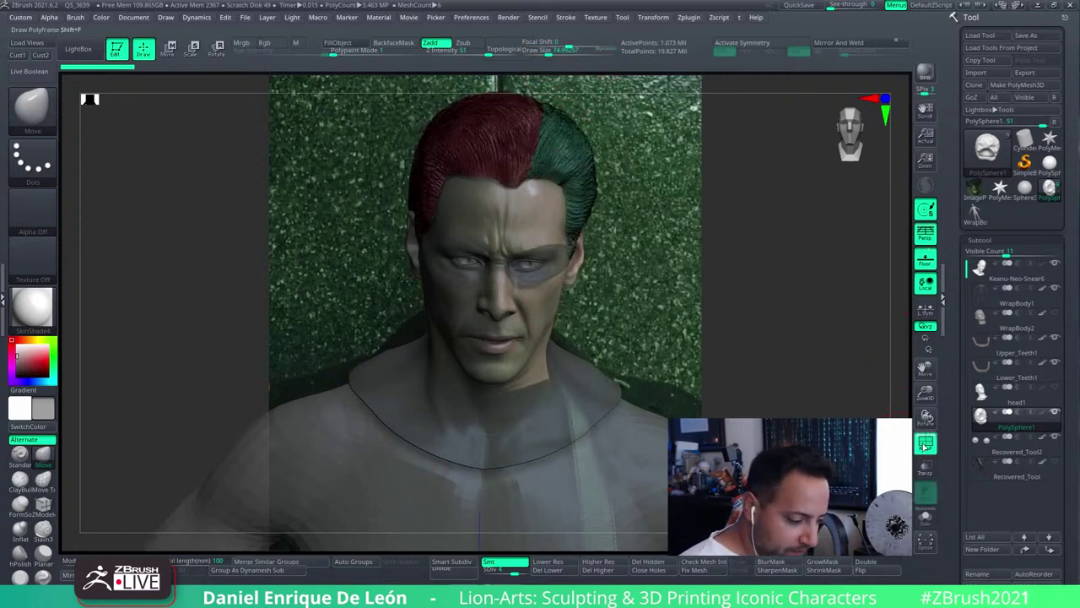
click(925, 445)
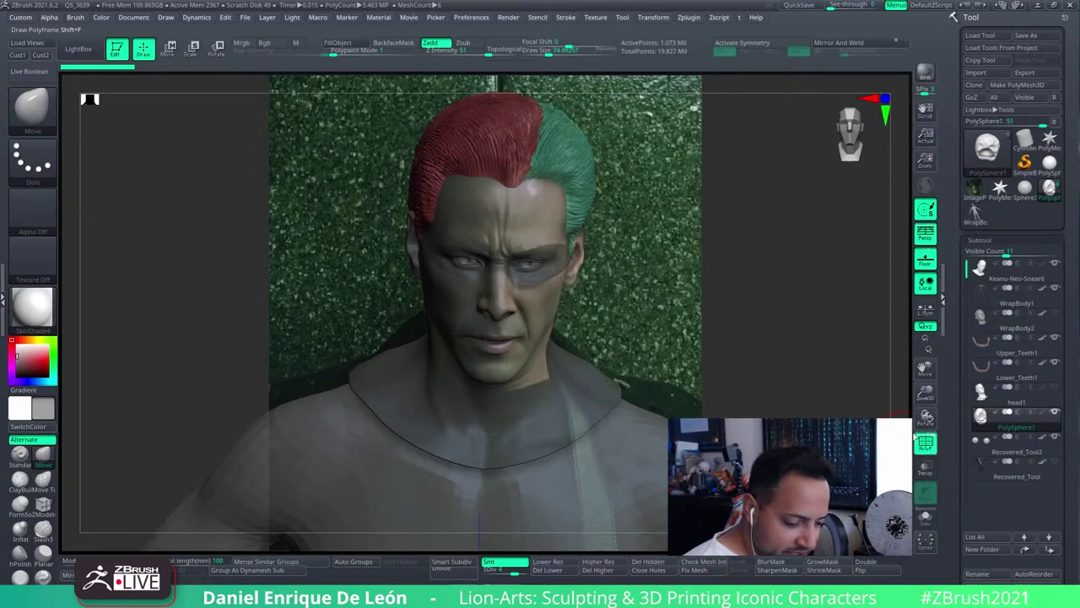
click(924, 443)
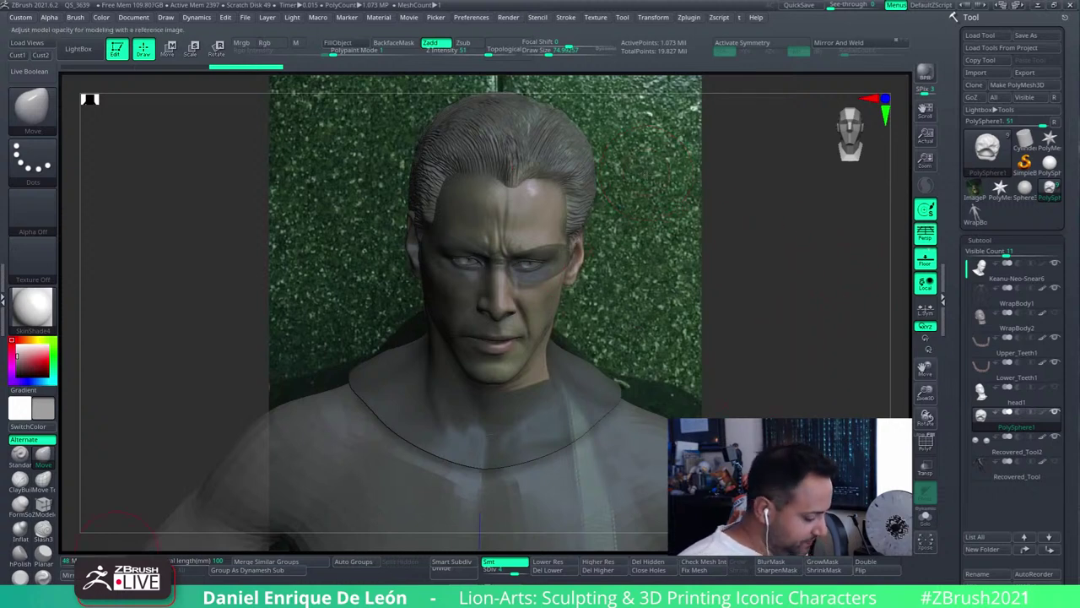
Adjust opacity and brush size, then pull the right hair outline to match the sunglasses reference
click(69, 561)
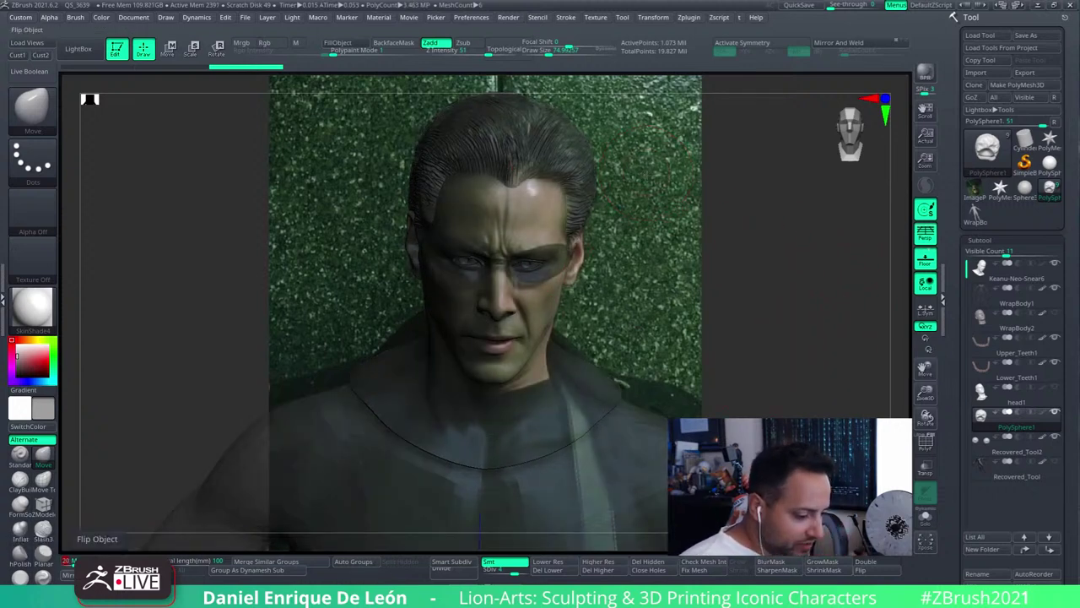
key(s)
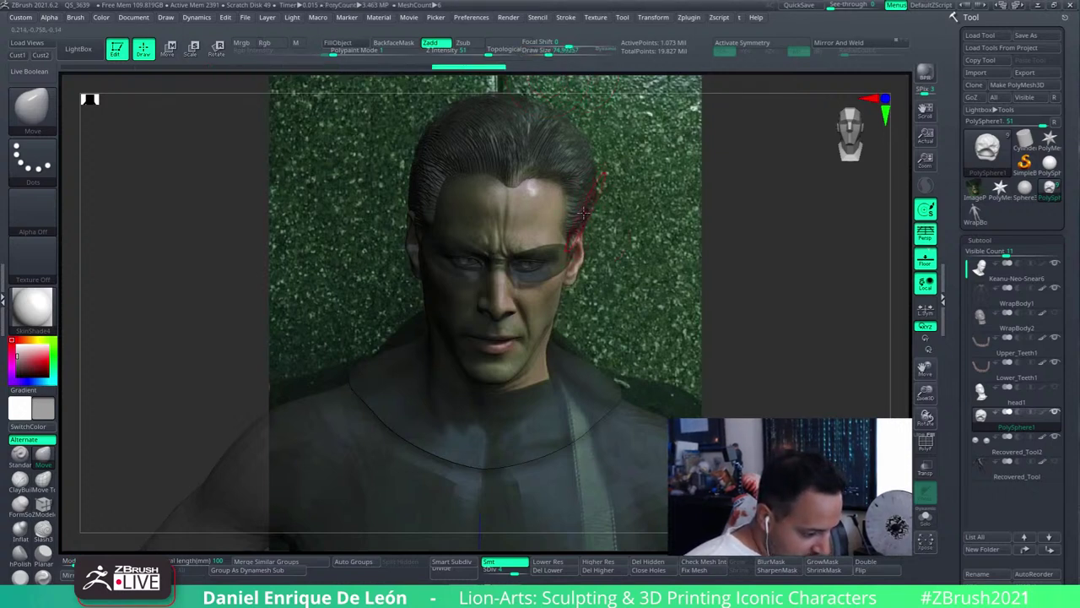
mouse_move(584, 213)
mouse_down()
mouse_move(593, 200)
mouse_move(584, 216)
mouse_move(582, 207)
mouse_up()
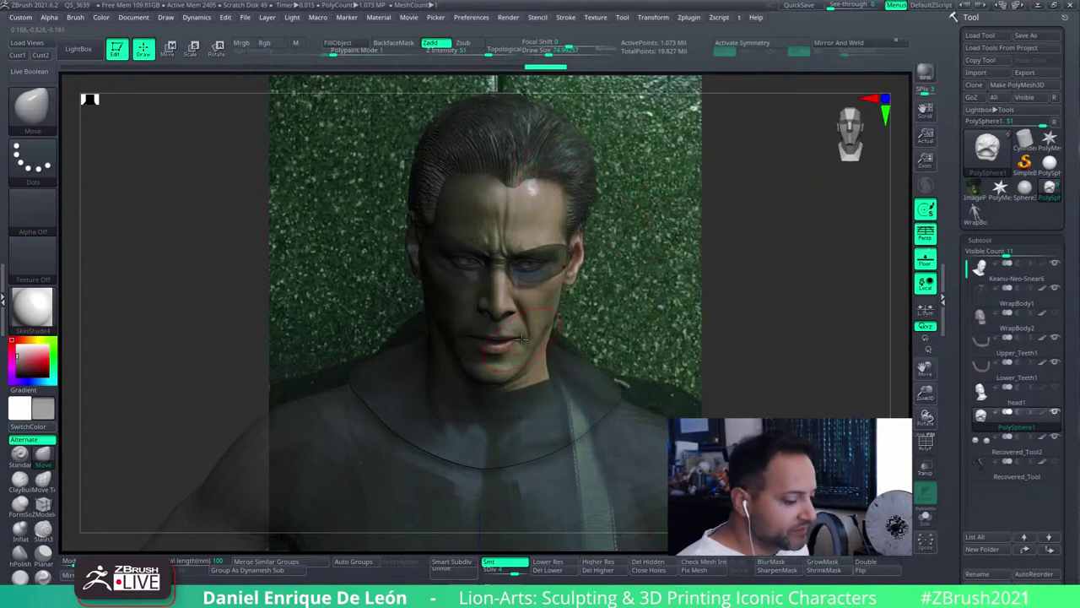
mouse_move(808, 278)
mouse_down()
mouse_move(764, 283)
mouse_move(801, 265)
mouse_move(848, 282)
mouse_up()
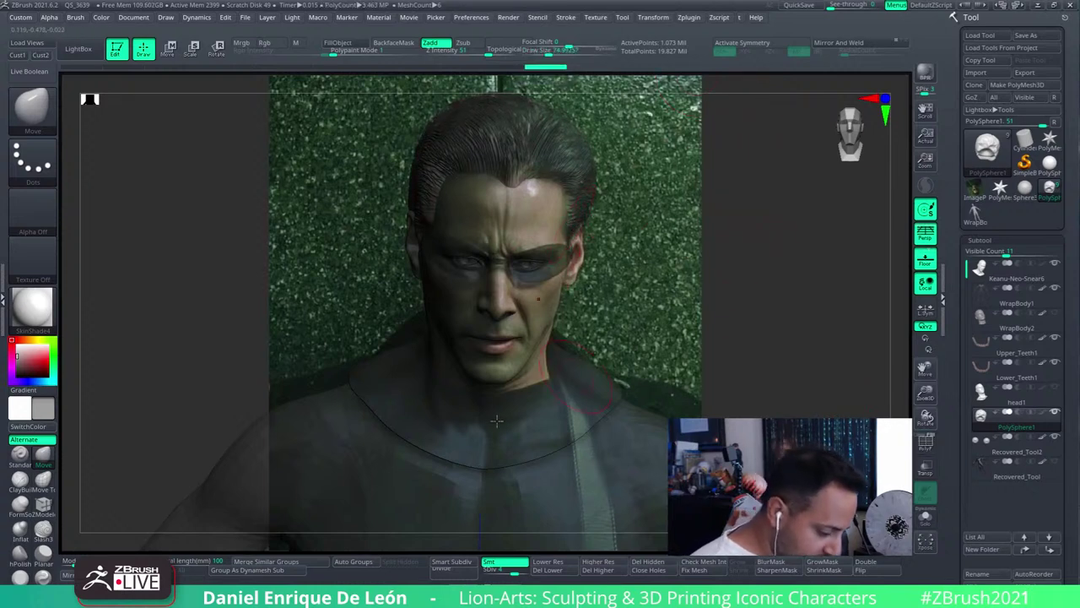
Set model opacity to 32, Draw Size to about 42, and turn the head sideways
click(107, 561)
drag(108, 540, 84, 540)
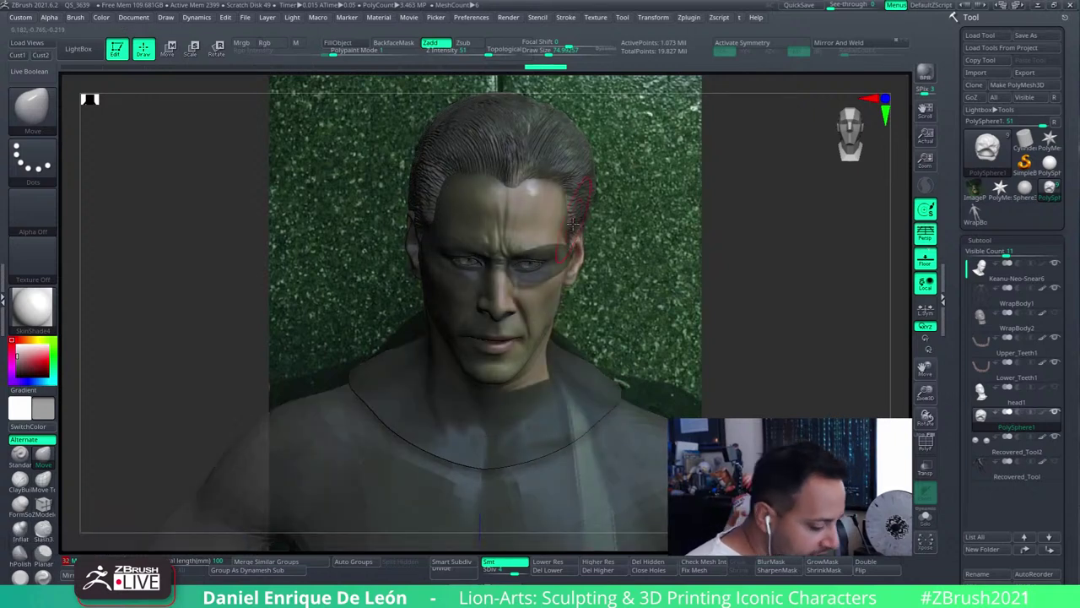
click(545, 53)
drag(545, 53, 543, 107)
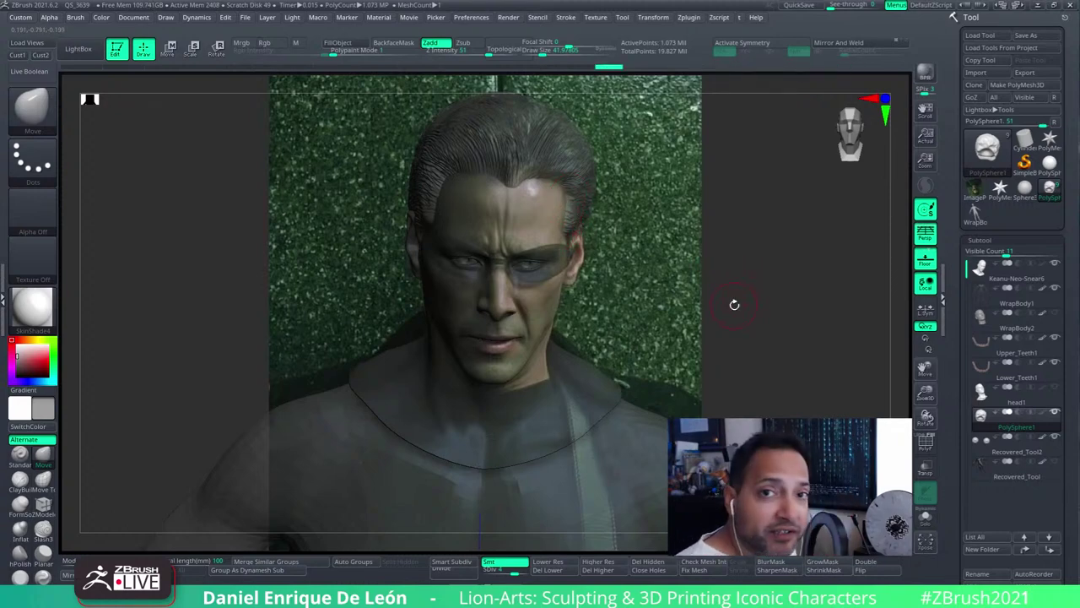
mouse_move(794, 279)
mouse_down()
mouse_move(779, 277)
mouse_move(820, 268)
mouse_move(808, 261)
mouse_up()
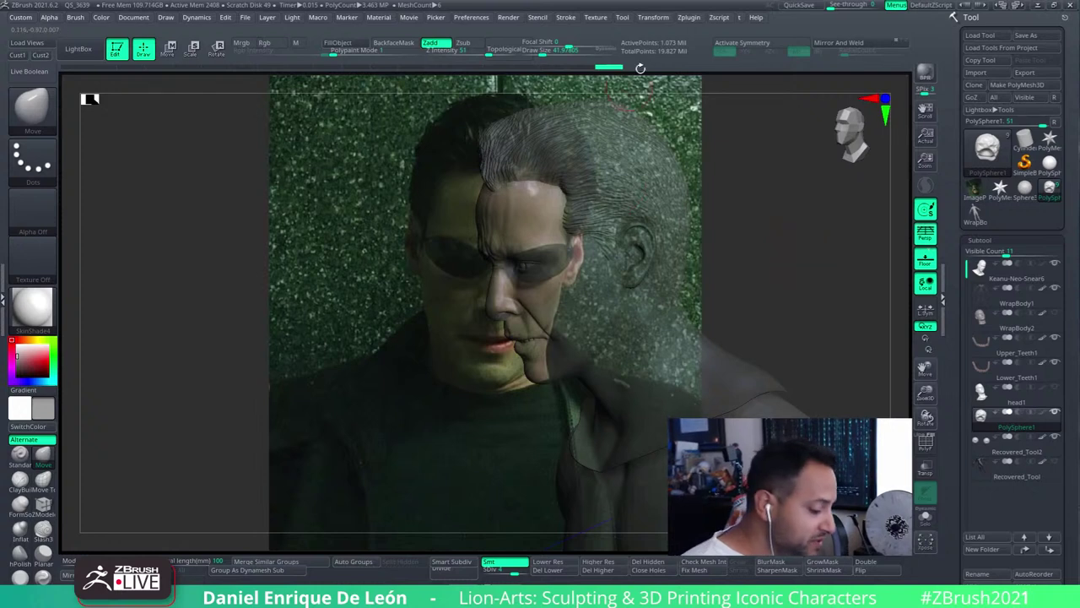
Try short hair strokes with a smaller brush, then undo them with Ctrl+Z
drag(544, 51, 557, 50)
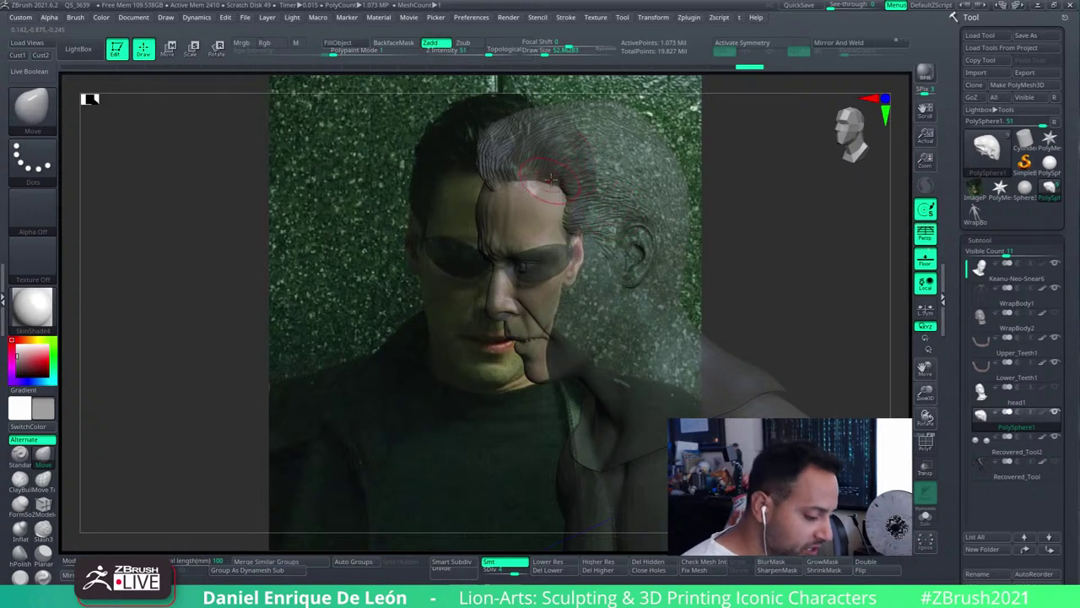
drag(554, 176, 550, 190)
key(bracketleft)
key(bracketleft)
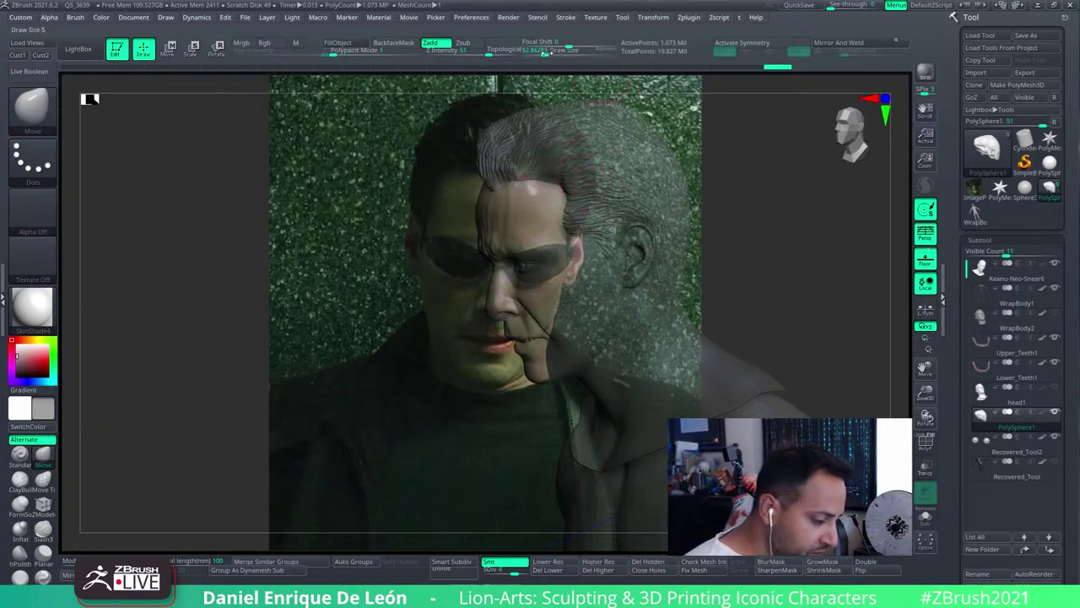
drag(568, 186, 570, 181)
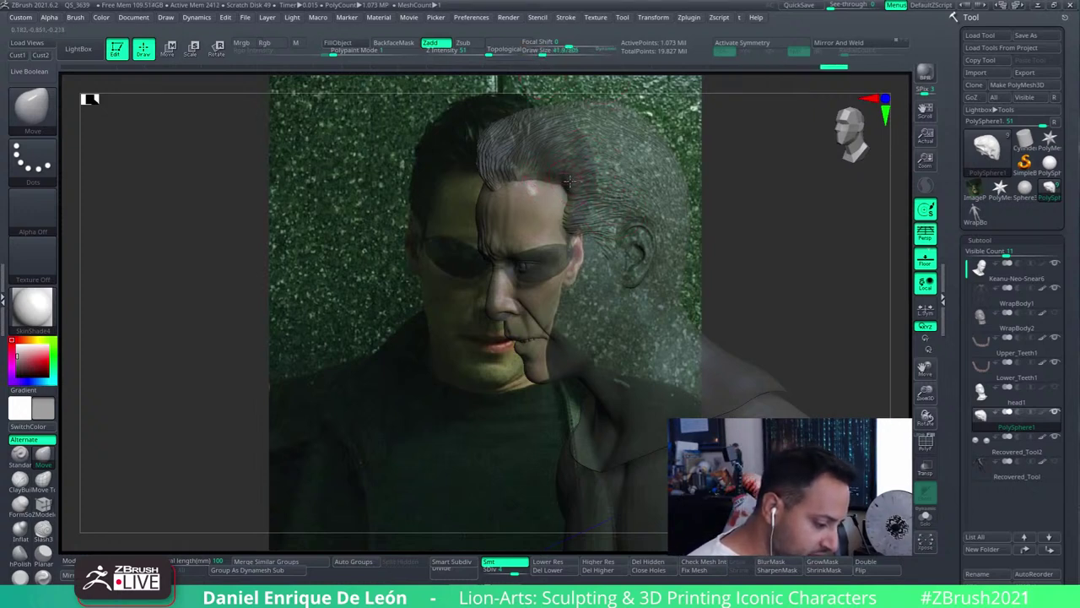
key(ctrl+z)
key(ctrl+z)
key(ctrl+z)
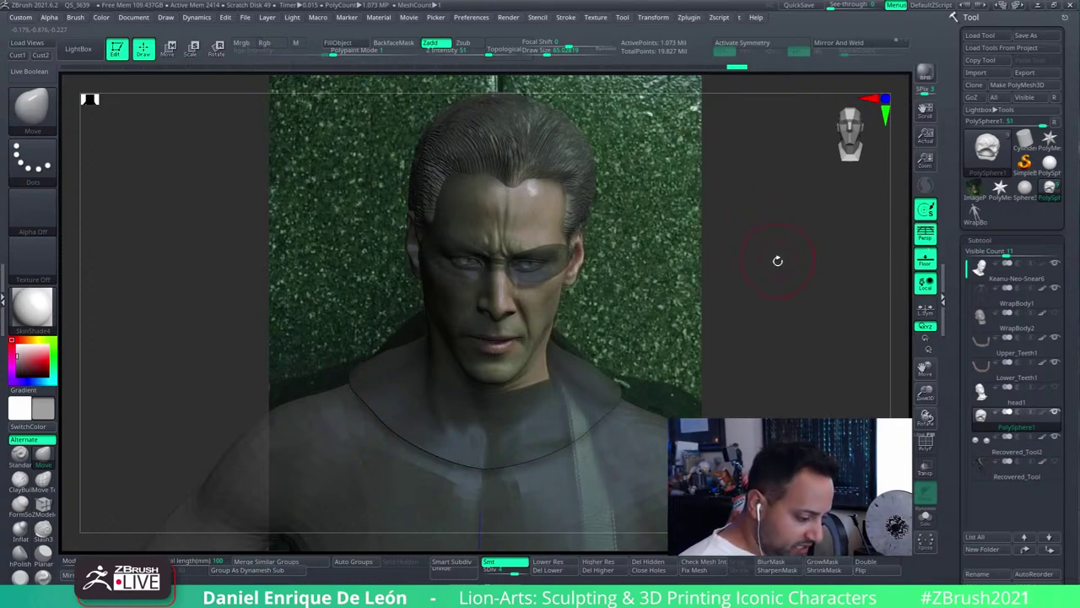
Cycle the Ctrl+1/2/3 reference views, frame the bust at Actual size, and adjust Draw Size
key(ctrl+2)
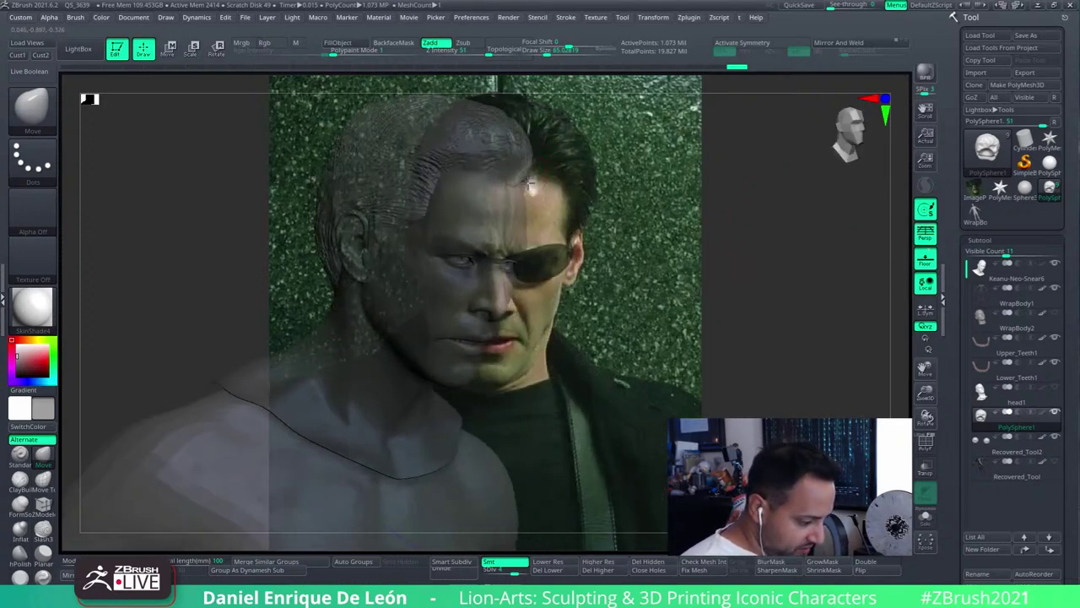
key(ctrl+1)
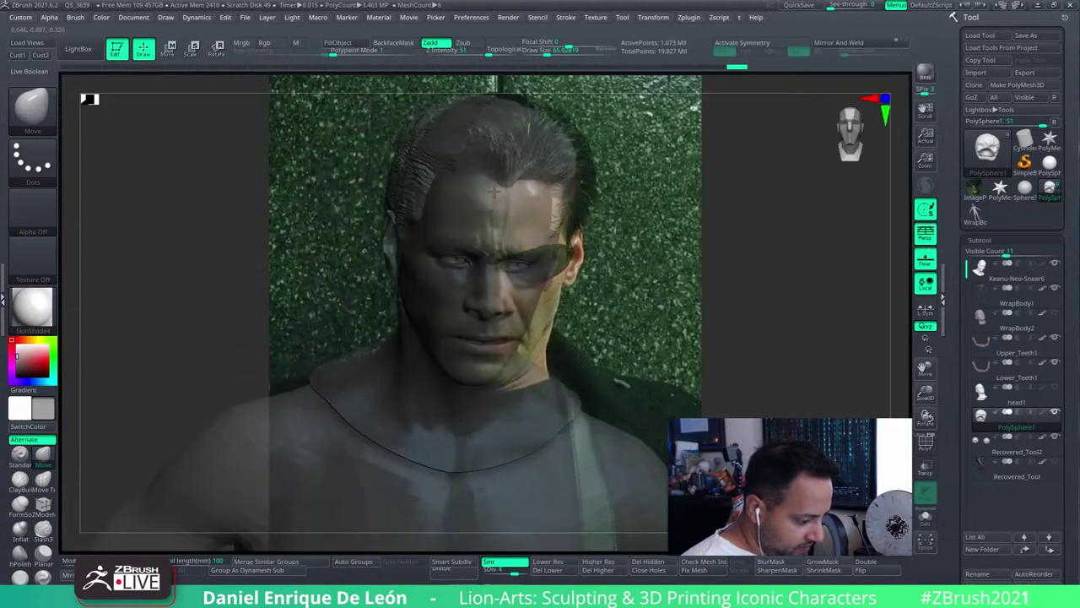
key(ctrl+3)
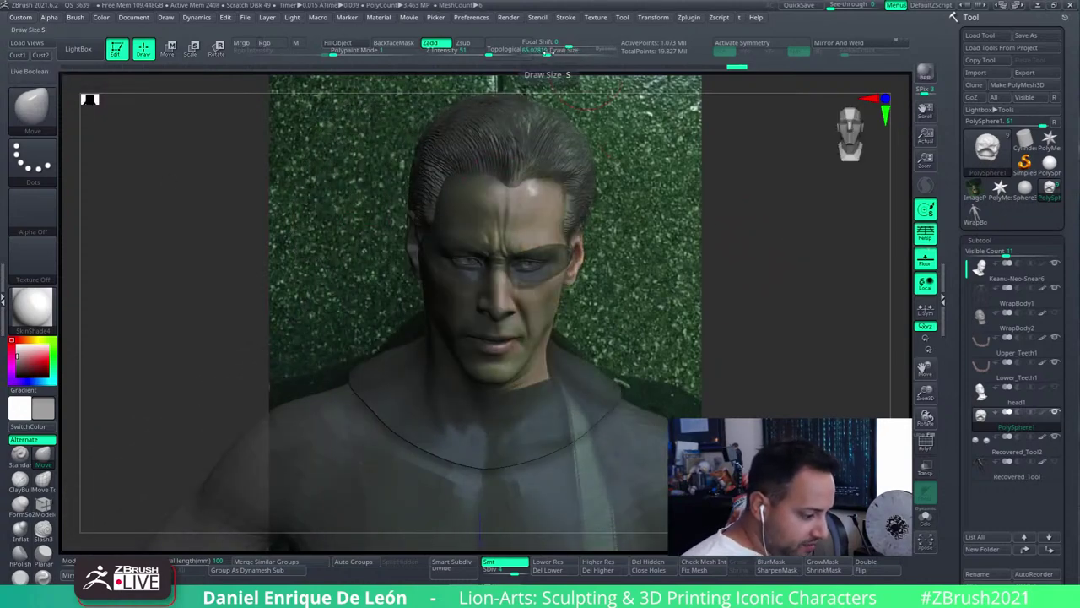
click(926, 133)
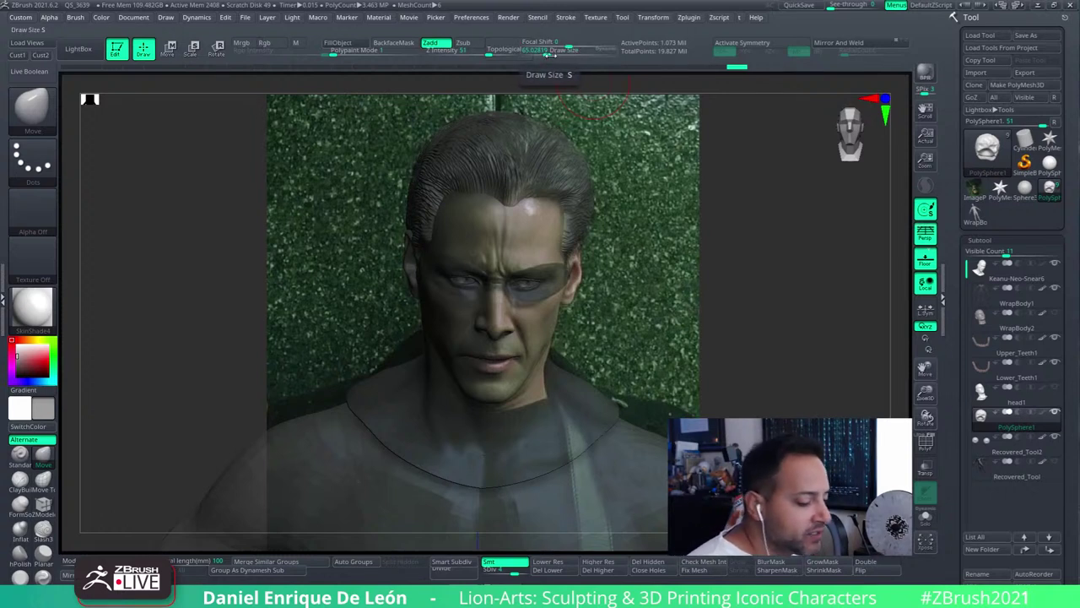
drag(549, 52, 539, 53)
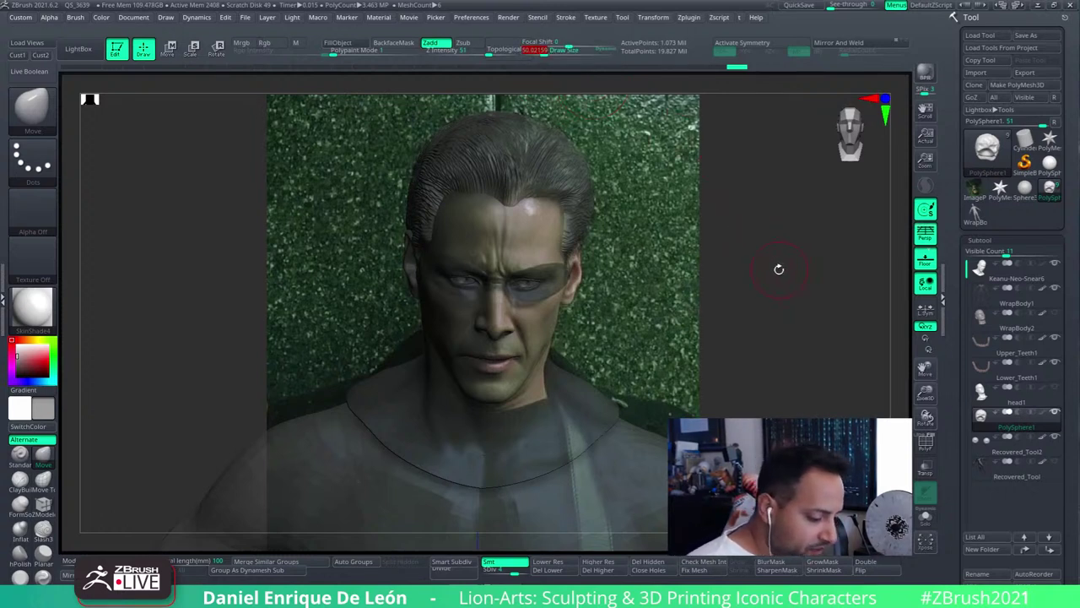
drag(547, 51, 559, 51)
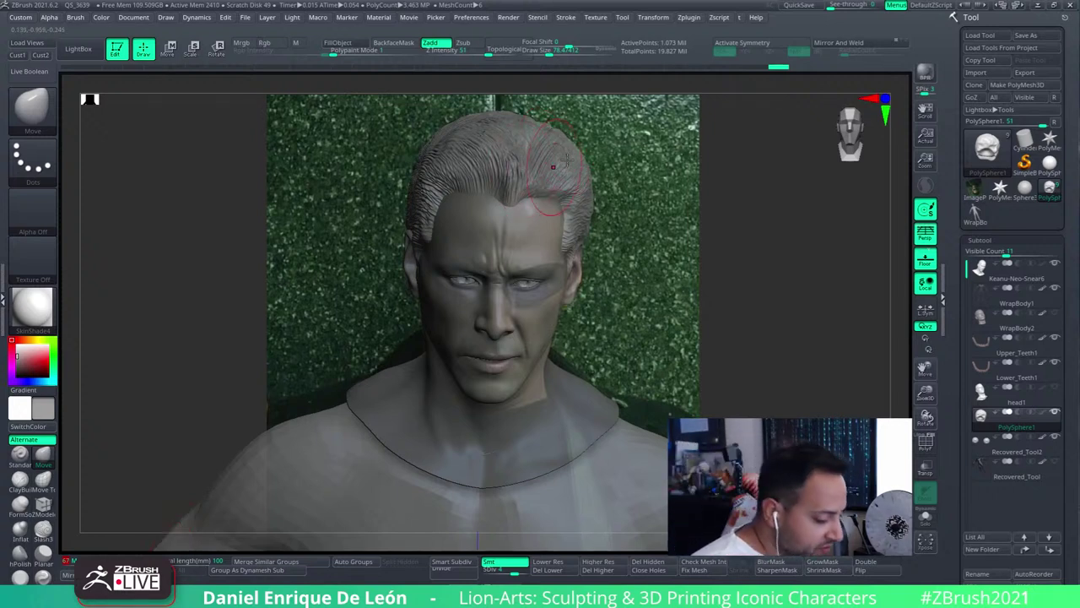
Switch to the darker material and reshape the left hairline with Move strokes, undoing one
click(92, 550)
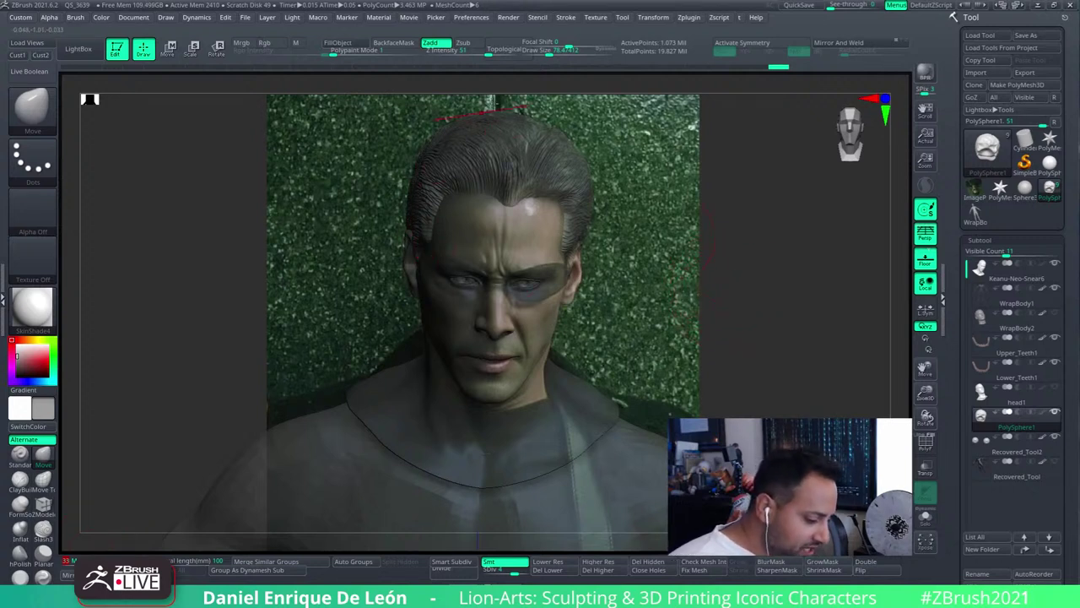
mouse_move(446, 236)
right_down()
mouse_move(414, 238)
mouse_move(426, 229)
right_up()
drag(421, 228, 426, 206)
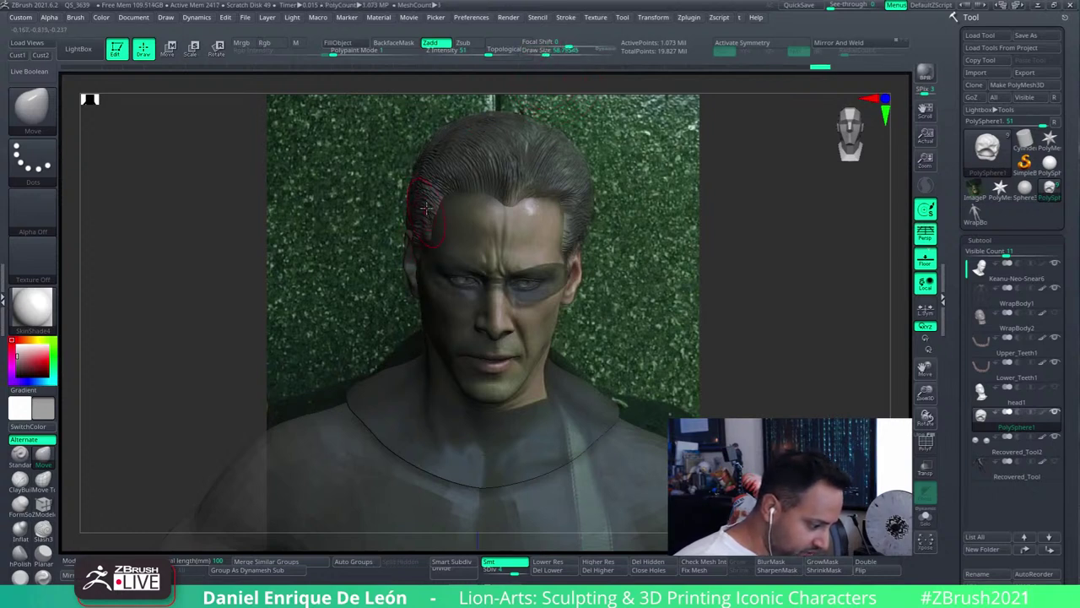
right_drag(464, 275, 458, 274)
drag(419, 229, 452, 192)
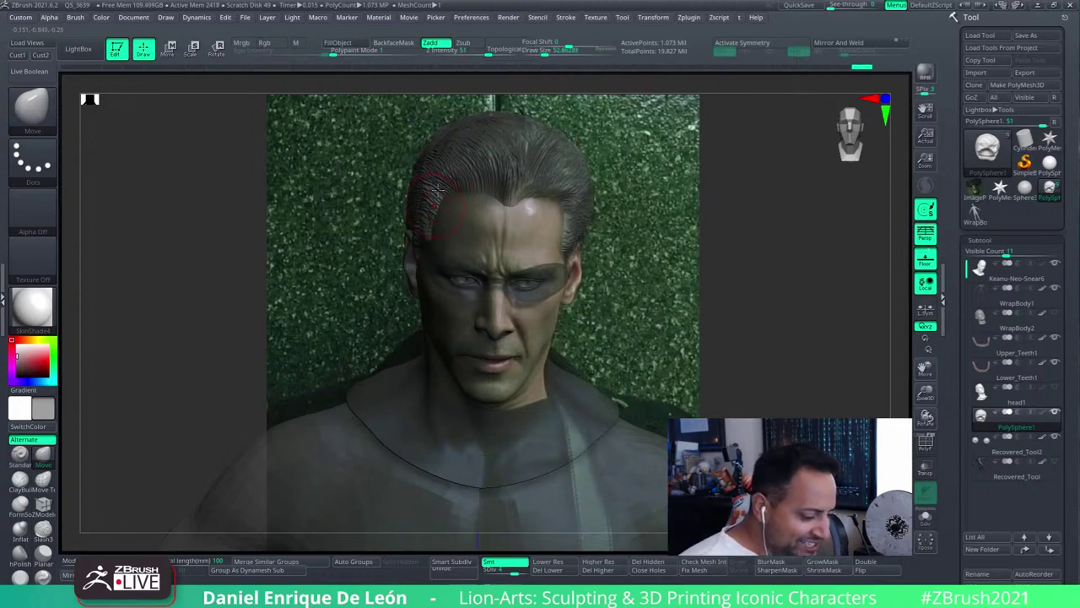
key(ctrl+z)
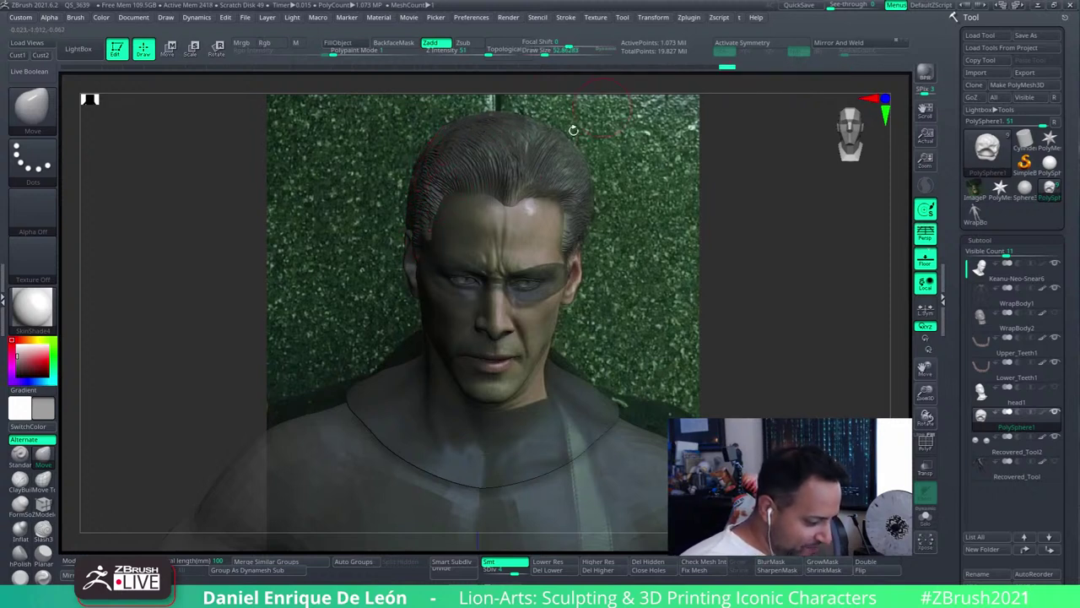
drag(417, 172, 459, 152)
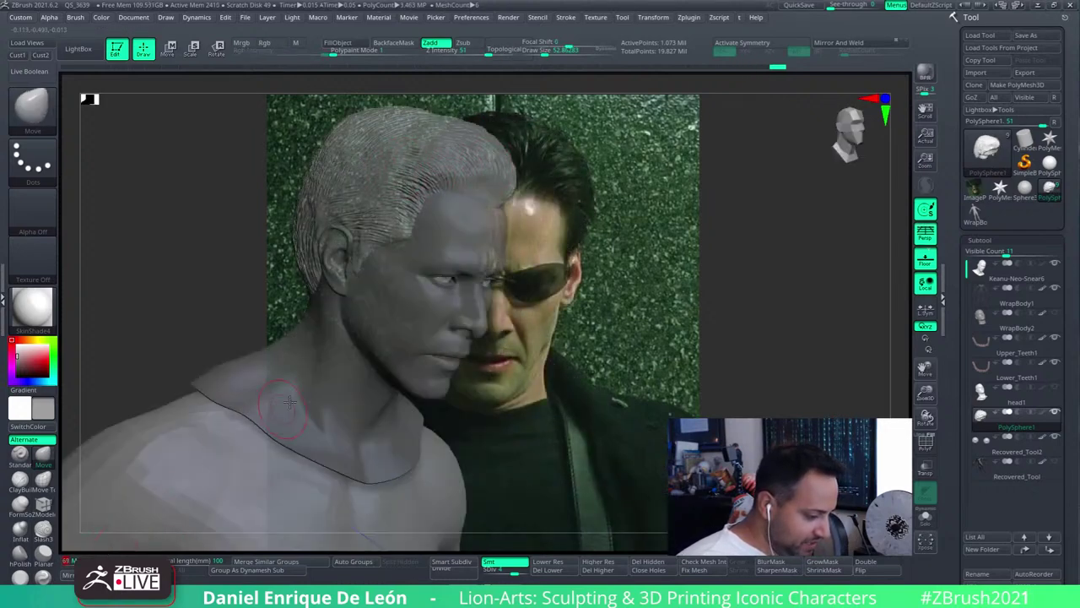
In front view, push the hair beside the ear inward and shrink the brush
mouse_move(436, 178)
right_down()
mouse_move(422, 179)
mouse_move(427, 169)
mouse_move(362, 205)
mouse_move(404, 217)
mouse_move(416, 276)
right_up()
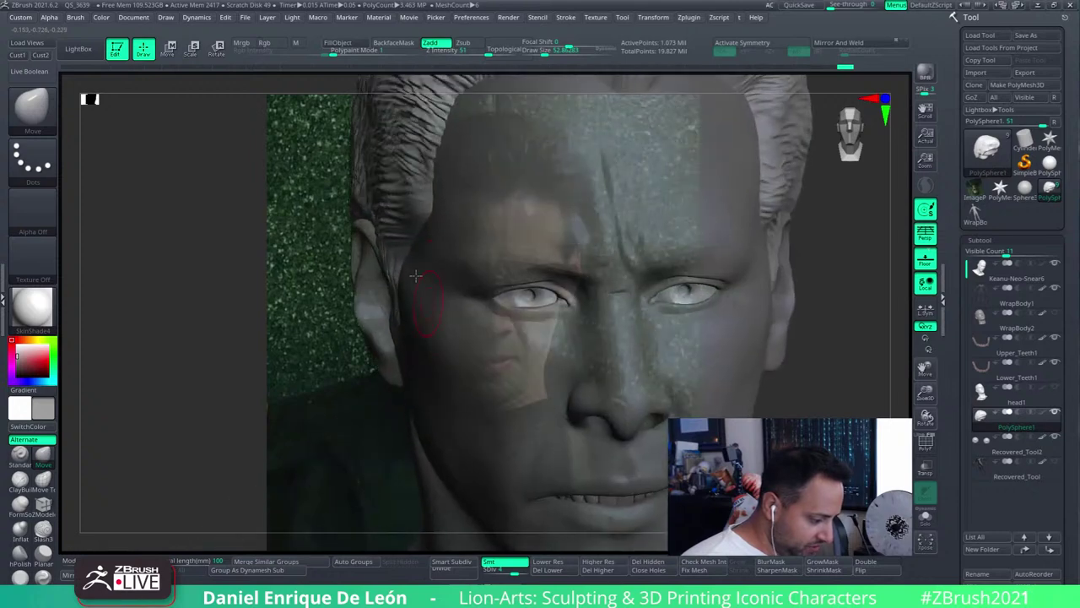
drag(391, 297, 391, 270)
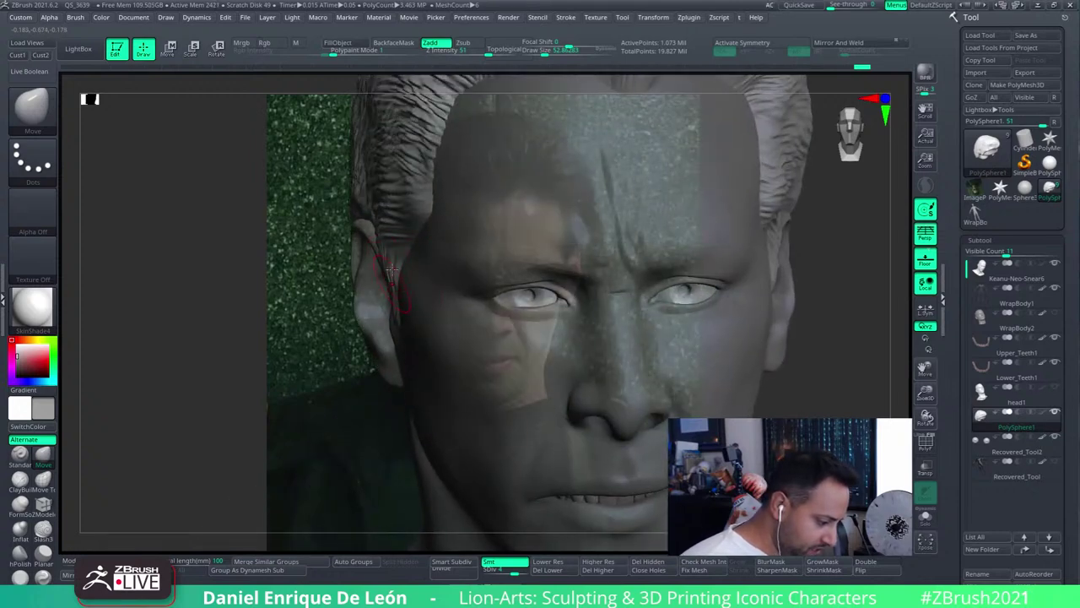
key(bracketleft)
key(bracketleft)
key(bracketleft)
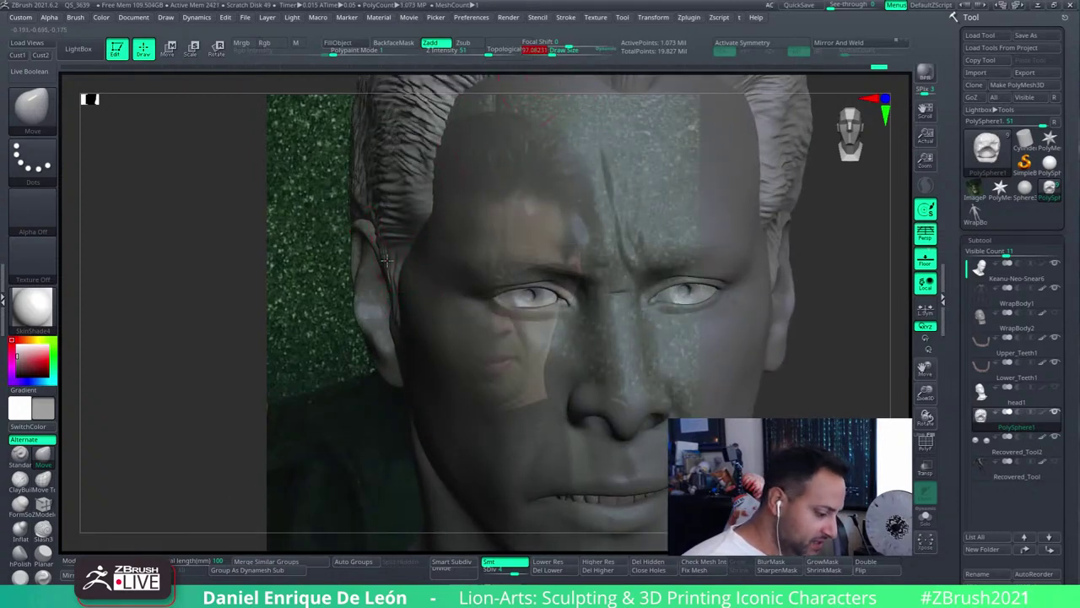
Reduce the brush for the temple hair, checking side profile and back views
right_drag(411, 244, 591, 237)
drag(560, 53, 549, 53)
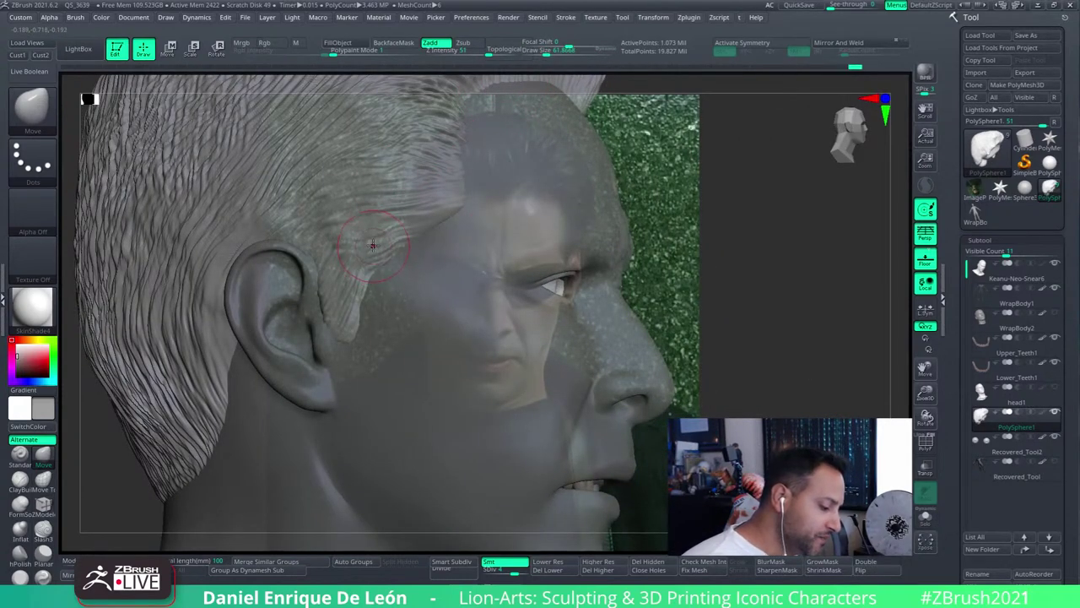
mouse_move(372, 250)
right_down()
mouse_move(374, 240)
mouse_move(769, 262)
mouse_move(647, 241)
mouse_move(650, 207)
right_up()
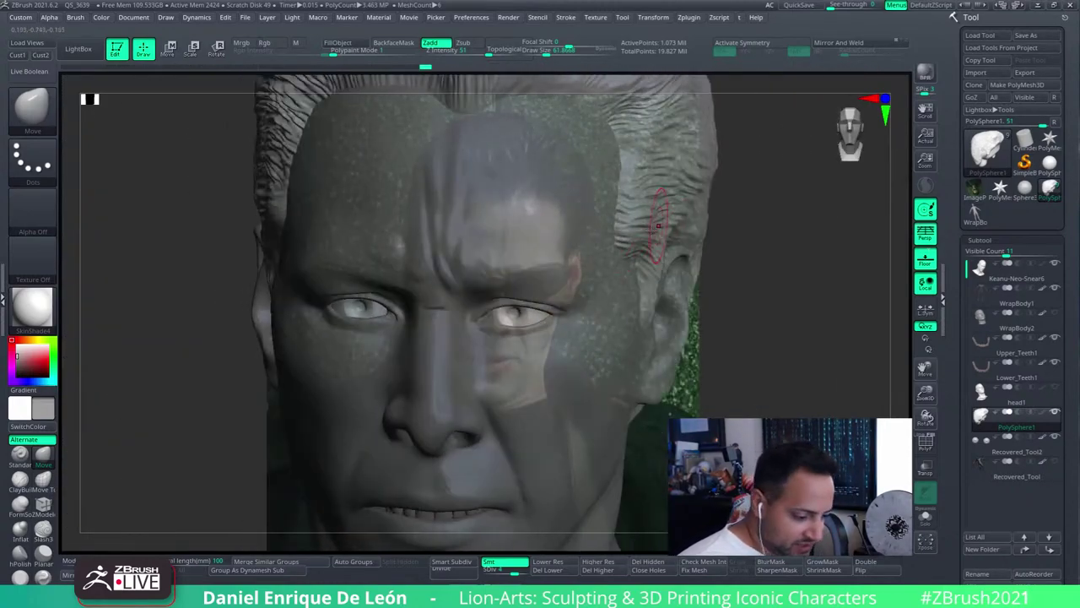
drag(527, 49, 540, 50)
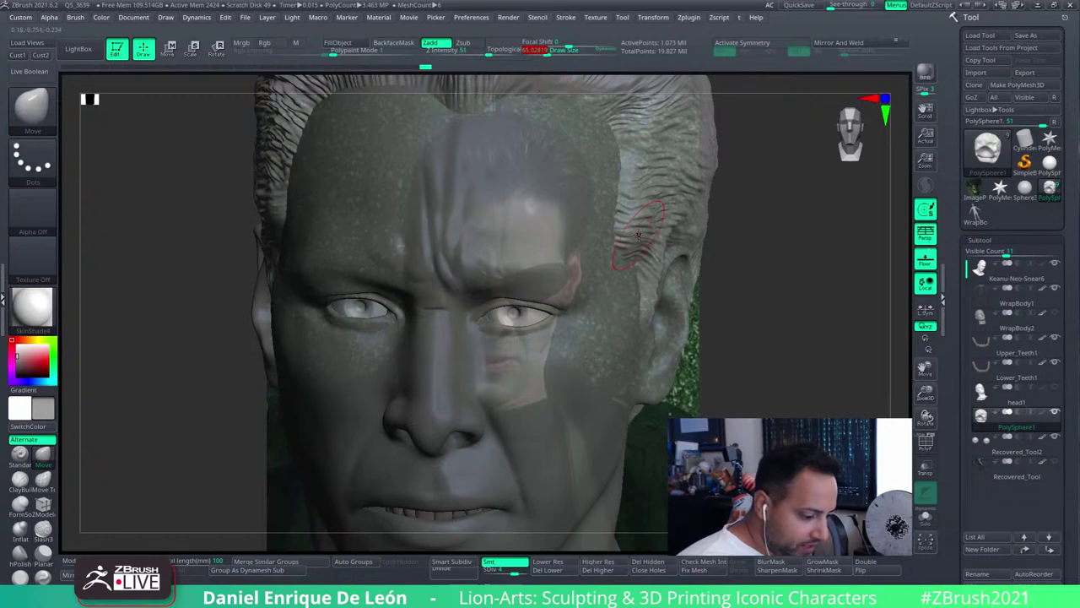
mouse_move(632, 224)
right_down()
mouse_move(657, 208)
mouse_move(606, 239)
mouse_move(607, 264)
mouse_move(646, 306)
mouse_move(624, 346)
mouse_move(643, 173)
mouse_move(616, 308)
mouse_move(606, 262)
mouse_move(567, 228)
mouse_move(517, 255)
right_up()
Orbit to a lower three-quarter view of the temple and reduce Draw Size over the hair
mouse_move(482, 183)
right_down()
mouse_move(474, 219)
mouse_move(494, 211)
right_up()
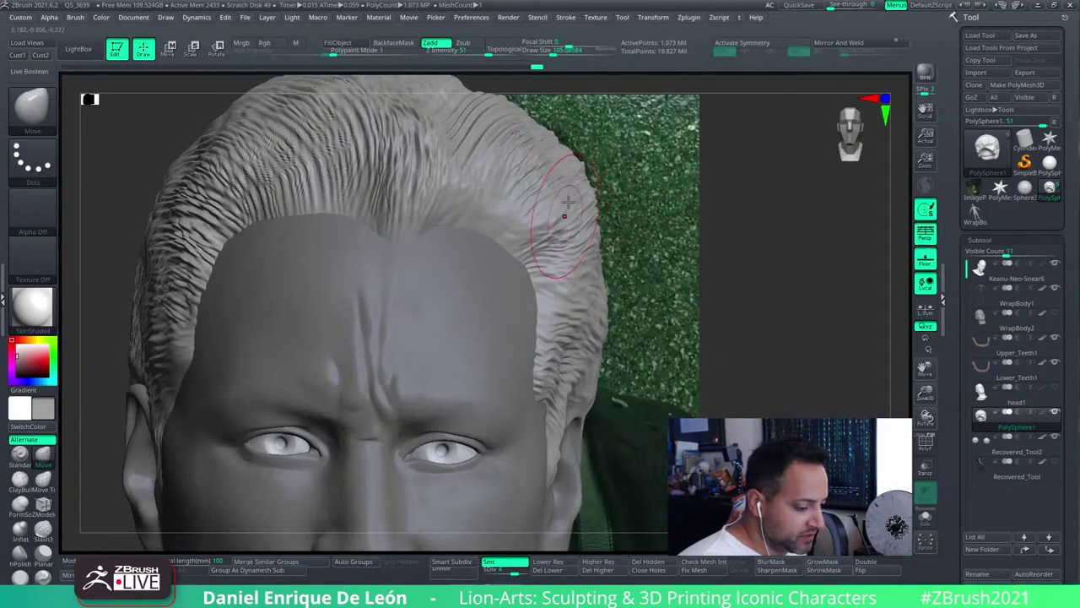
right_drag(578, 169, 482, 241)
right_drag(470, 205, 561, 84)
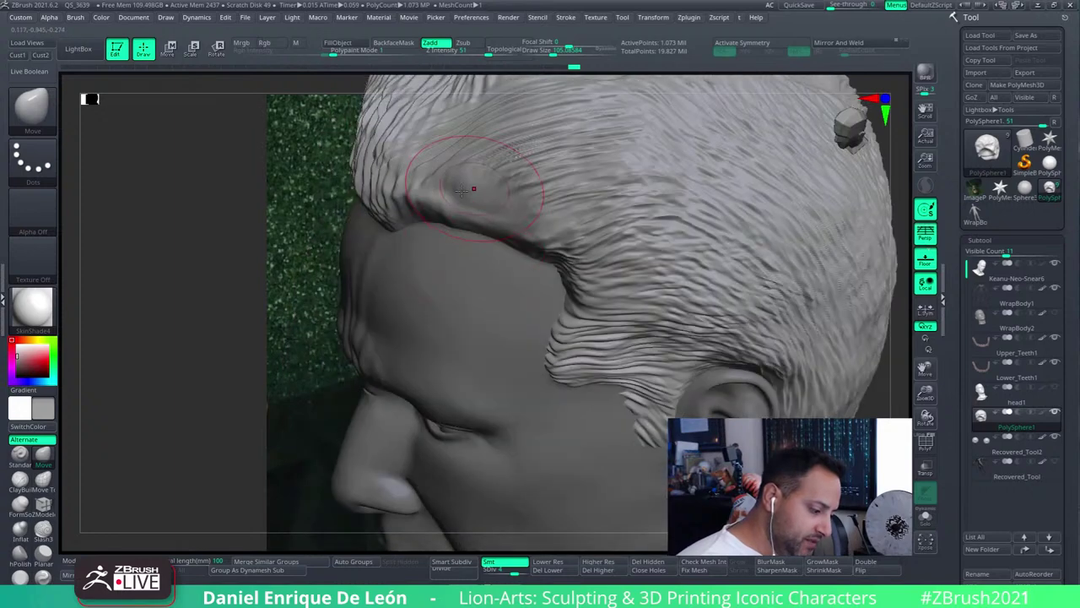
drag(574, 58, 567, 58)
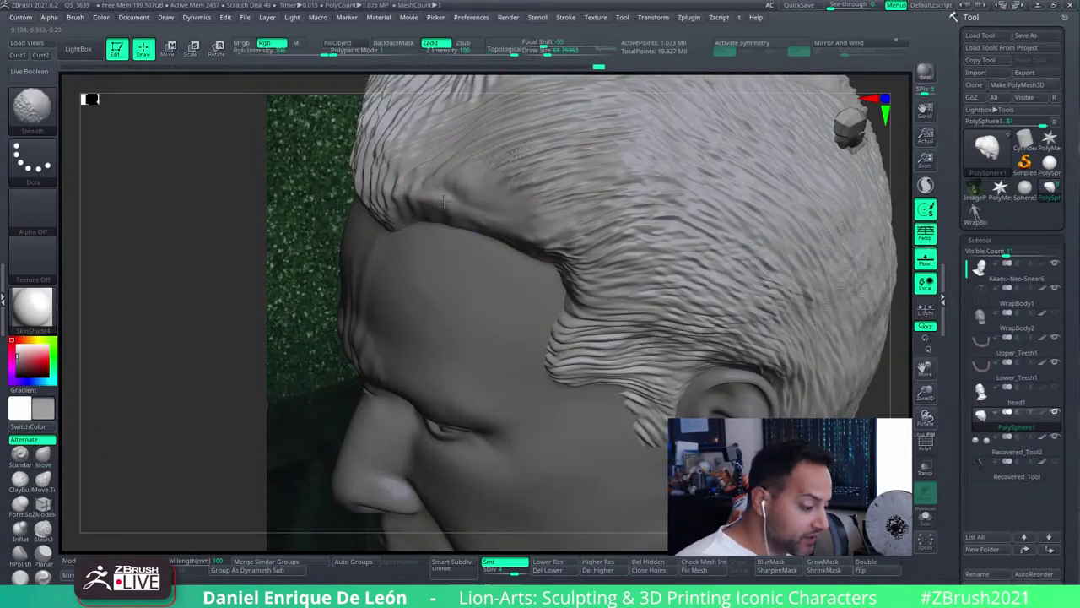
Drop to a lower subdivision level and smooth the hair at the temple and behind the ear
key(shift+d)
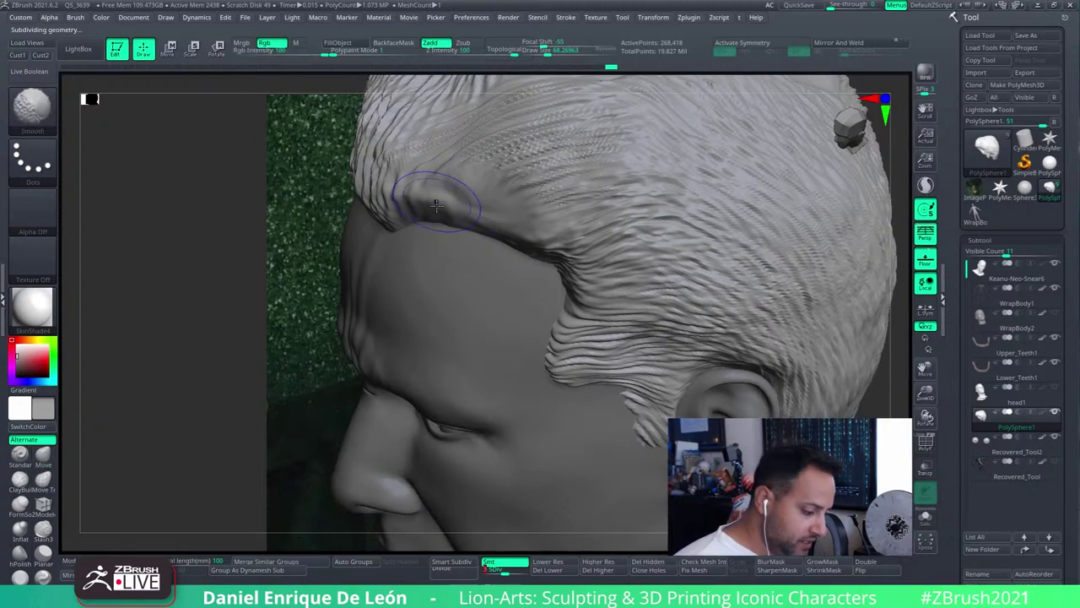
right_drag(445, 204, 491, 222)
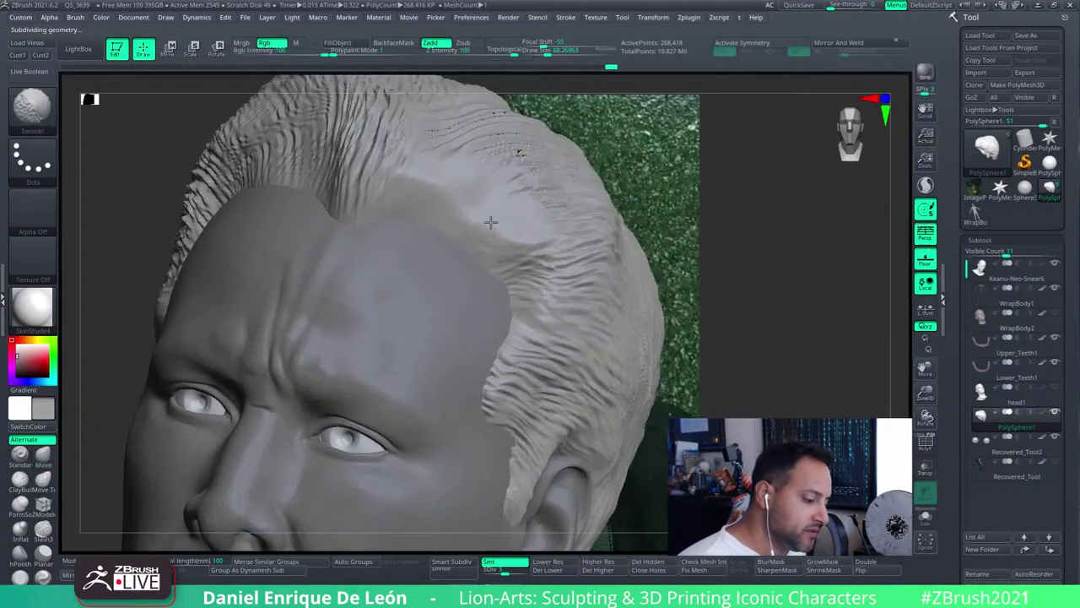
right_drag(411, 175, 423, 177)
key(f)
mouse_move(540, 337)
right_down()
mouse_move(594, 333)
mouse_move(635, 250)
mouse_move(610, 212)
mouse_move(638, 229)
right_up()
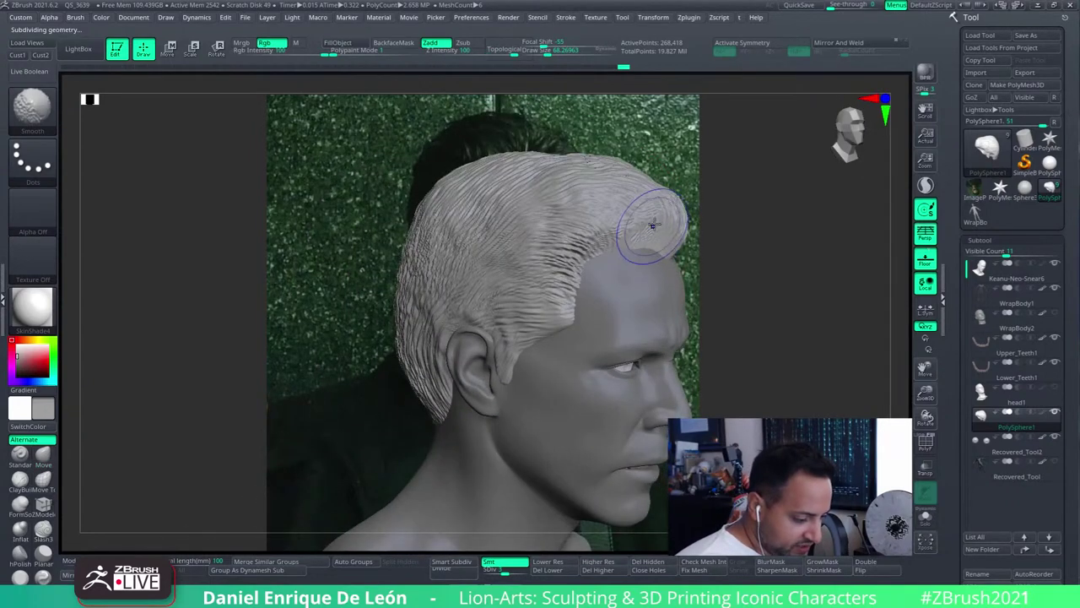
right_drag(559, 285, 566, 278)
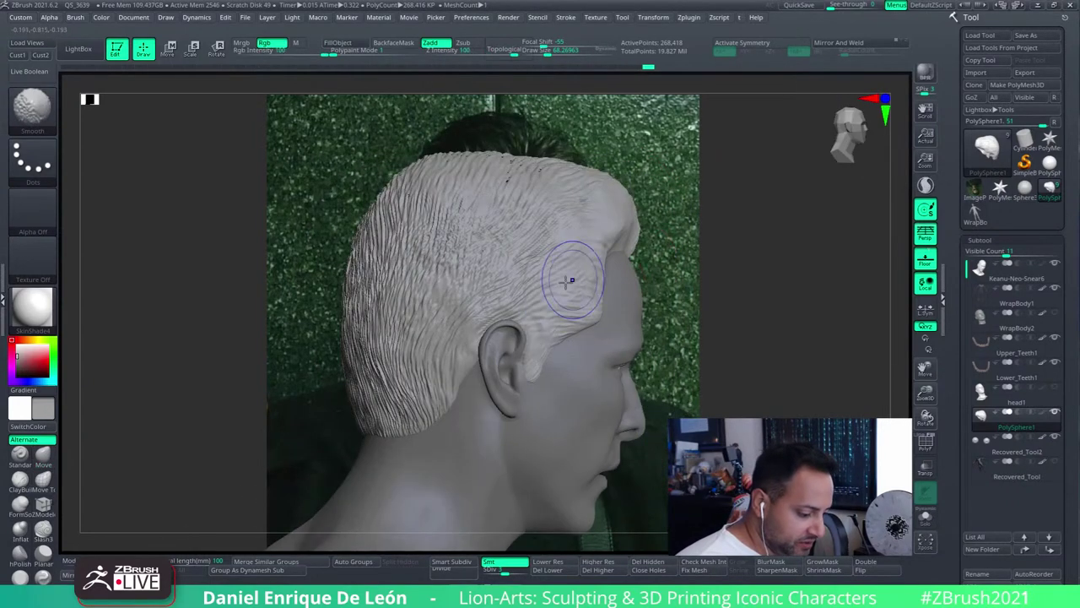
mouse_move(570, 269)
shift+mouse_down()
mouse_move(514, 239)
mouse_move(490, 245)
mouse_move(481, 283)
shift+mouse_up()
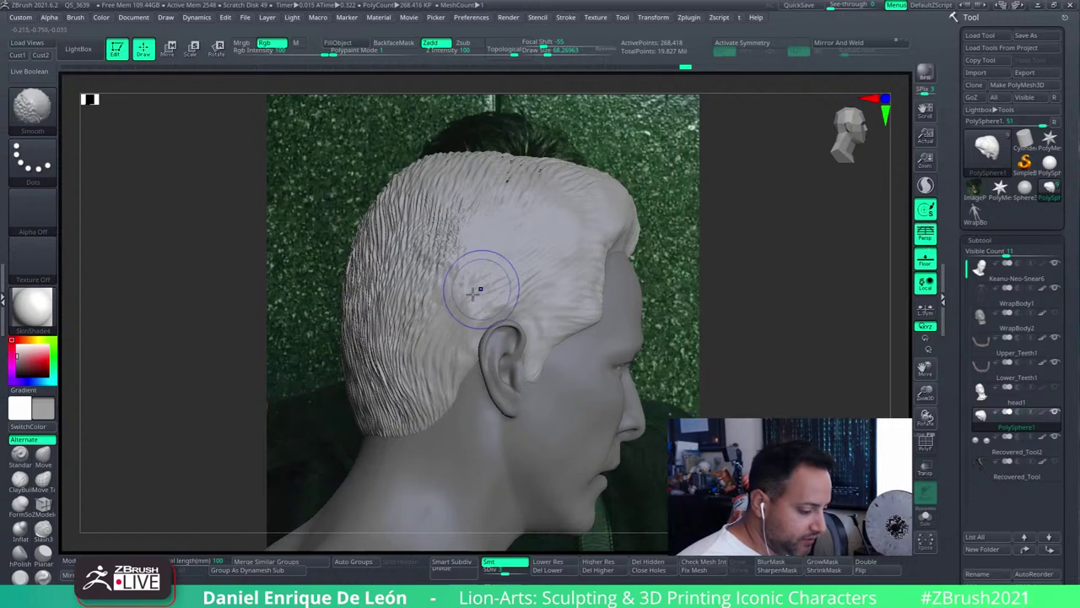
mouse_move(456, 353)
shift+mouse_down()
mouse_move(519, 244)
mouse_move(560, 261)
mouse_move(384, 378)
mouse_move(414, 437)
shift+mouse_up()
Smooth the strands across the back of the head, behind the ear and above the ear
right_drag(412, 439, 456, 363)
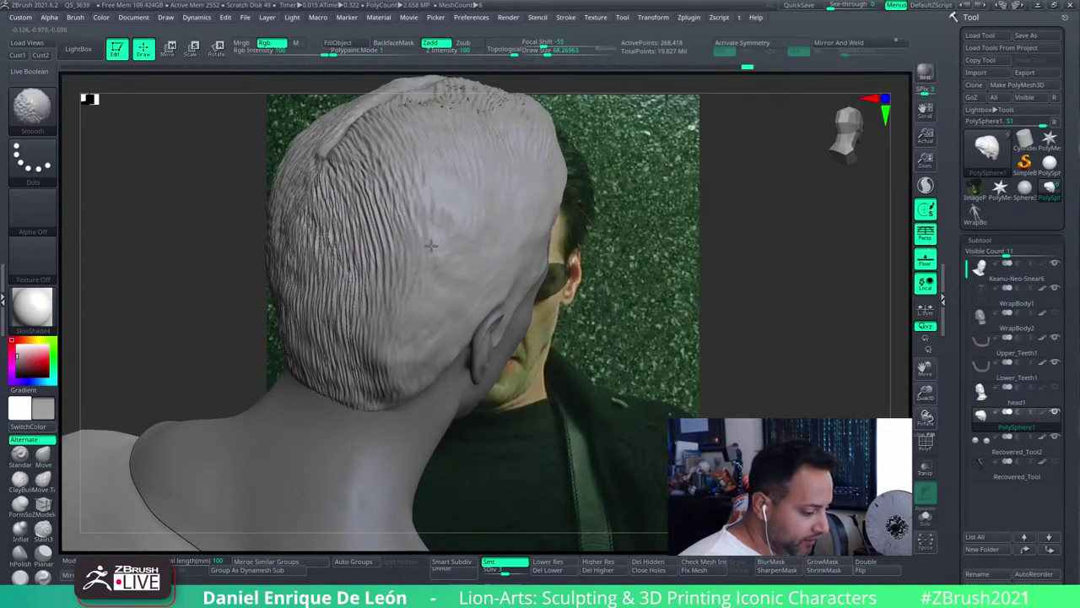
mouse_move(421, 246)
shift+mouse_down()
mouse_move(424, 195)
mouse_move(404, 161)
mouse_move(404, 180)
mouse_move(379, 209)
mouse_move(391, 209)
mouse_move(400, 168)
mouse_move(370, 183)
shift+mouse_up()
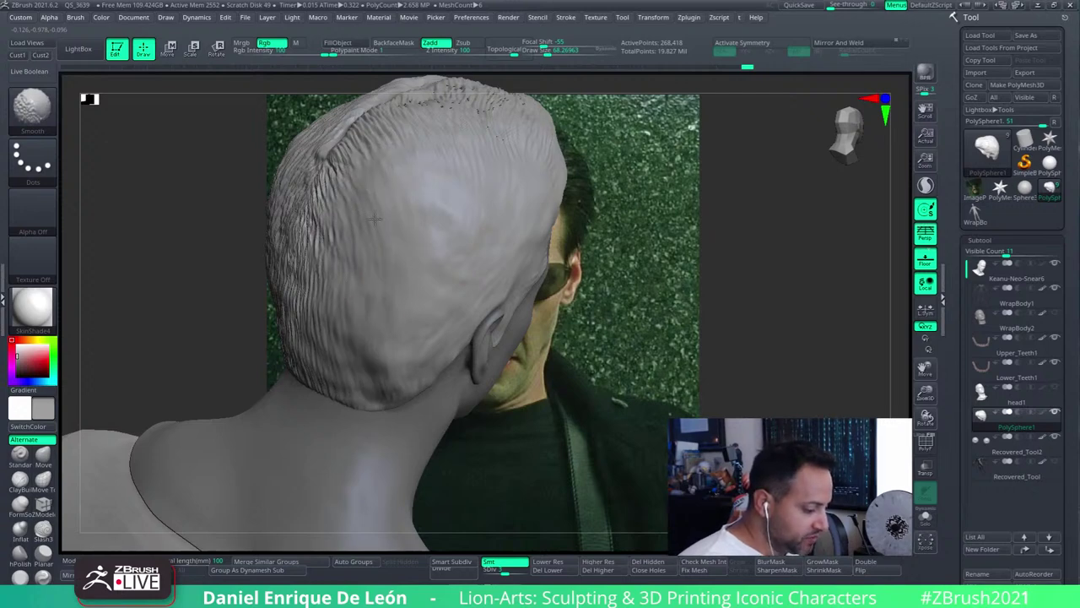
right_drag(370, 184, 514, 291)
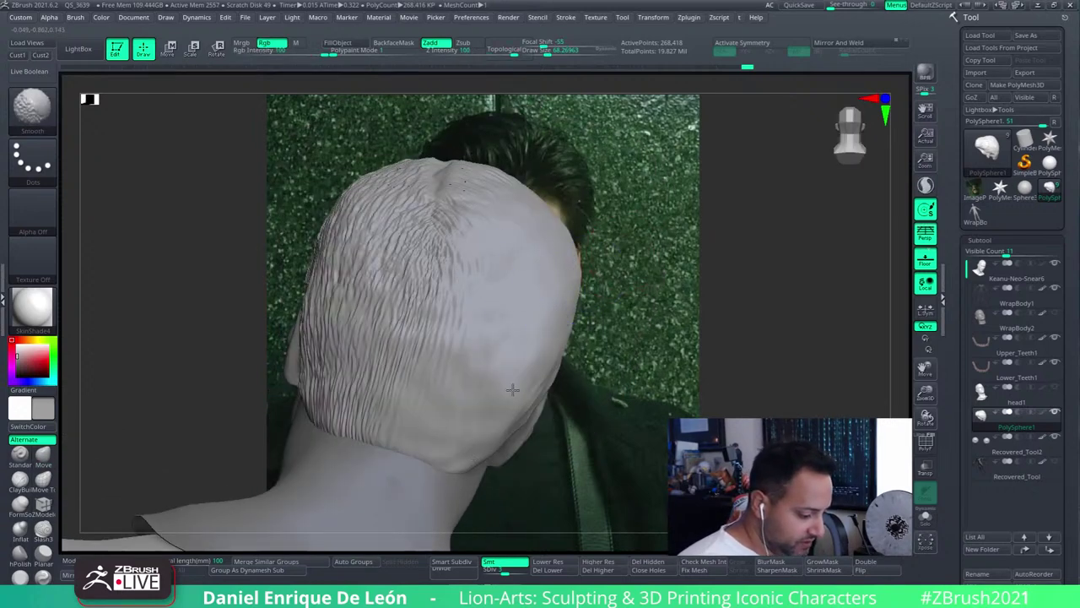
right_drag(512, 390, 523, 292)
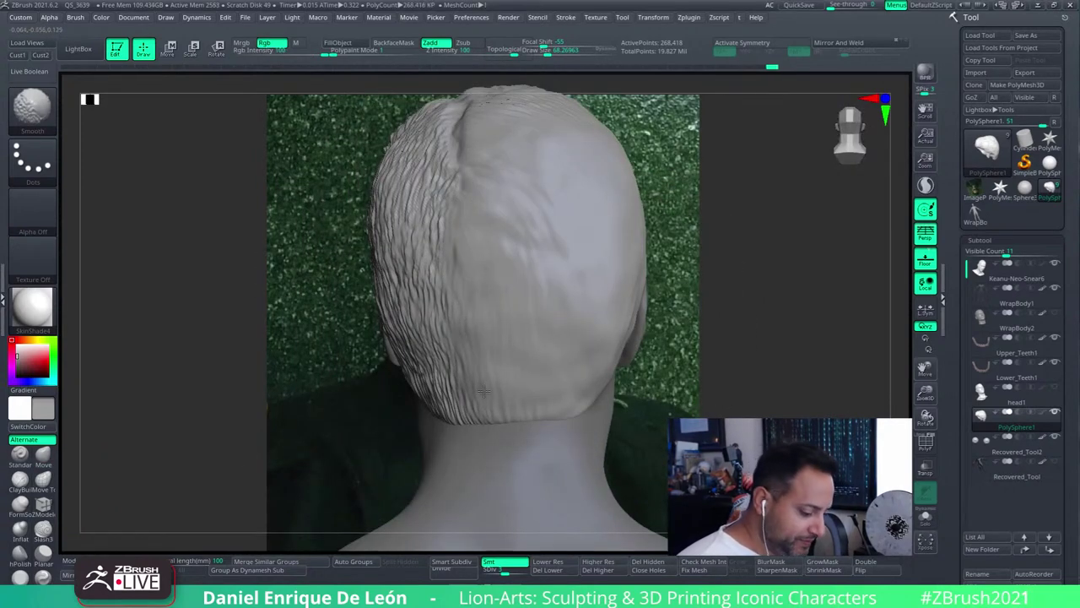
mouse_move(491, 412)
mouse_down()
mouse_move(433, 407)
mouse_move(410, 312)
mouse_move(440, 279)
mouse_move(456, 199)
mouse_up()
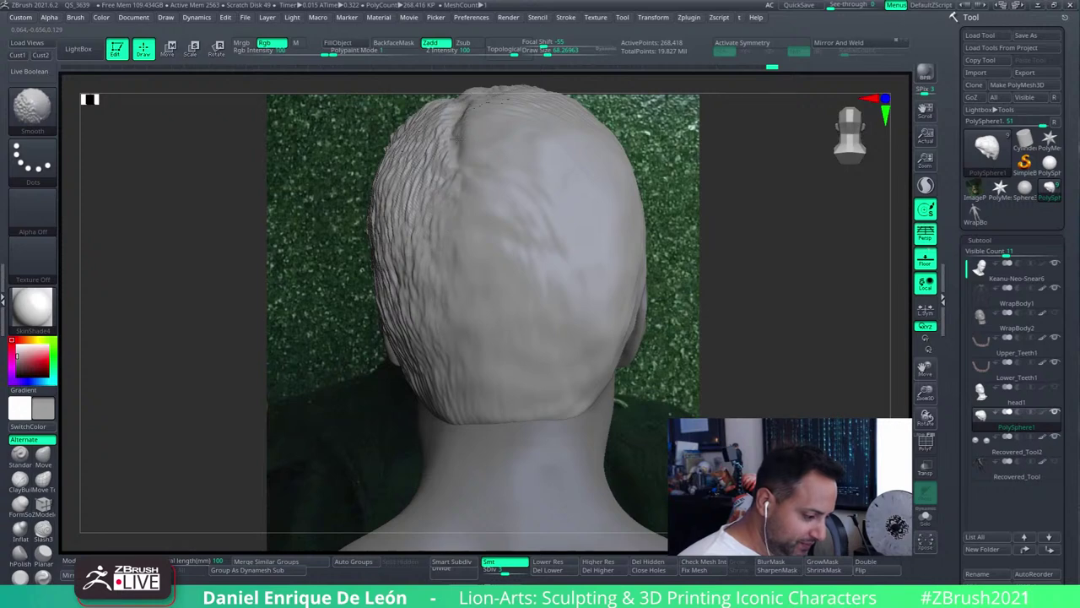
right_drag(473, 253, 558, 348)
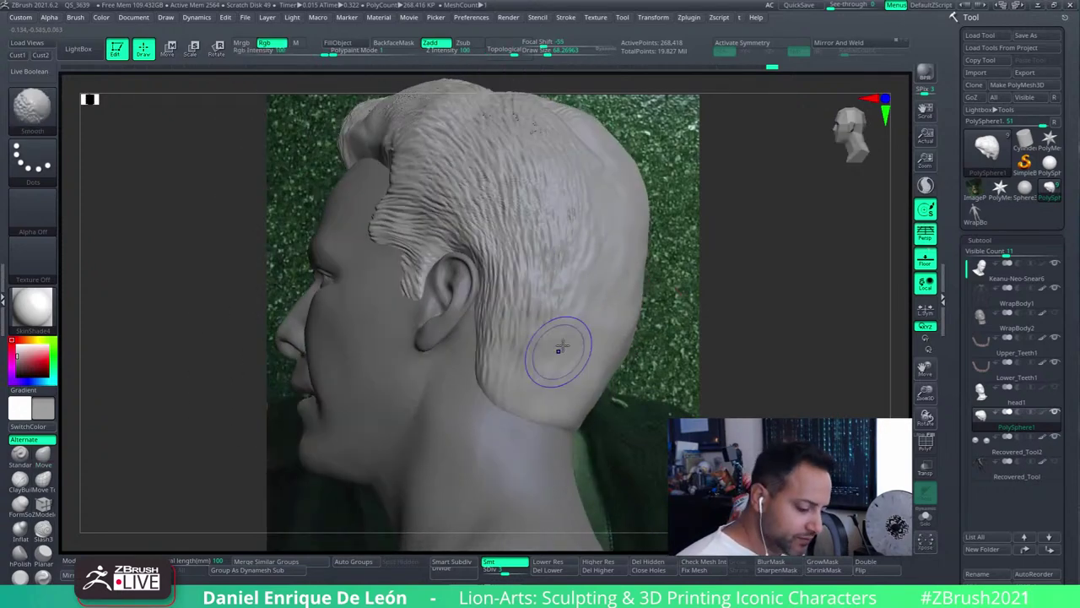
mouse_move(559, 348)
mouse_down()
mouse_move(507, 280)
mouse_move(502, 355)
mouse_up()
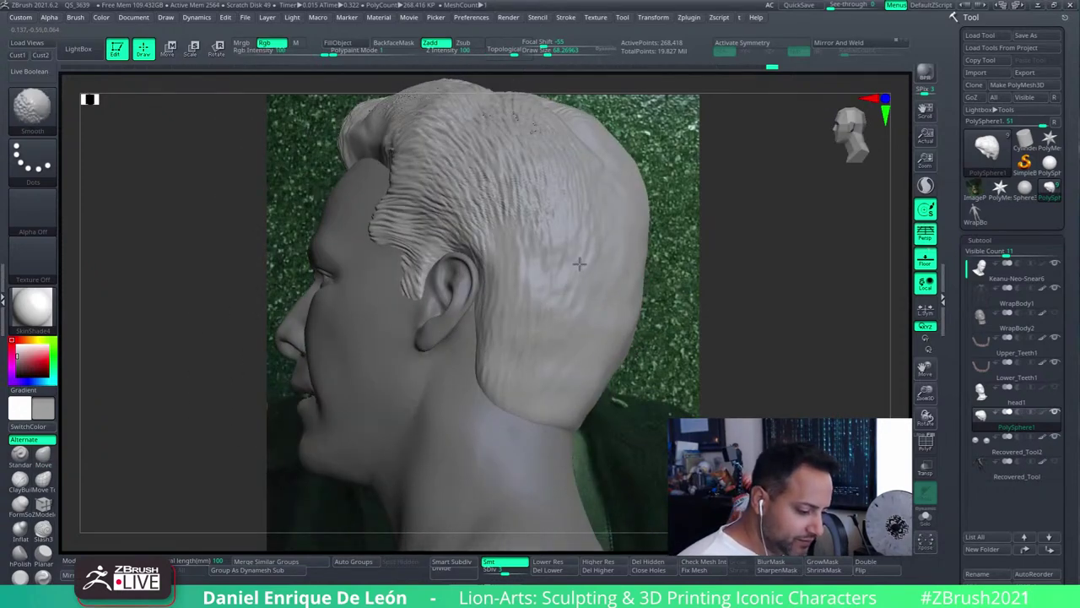
mouse_move(549, 260)
mouse_down()
mouse_move(490, 205)
mouse_move(411, 281)
mouse_up()
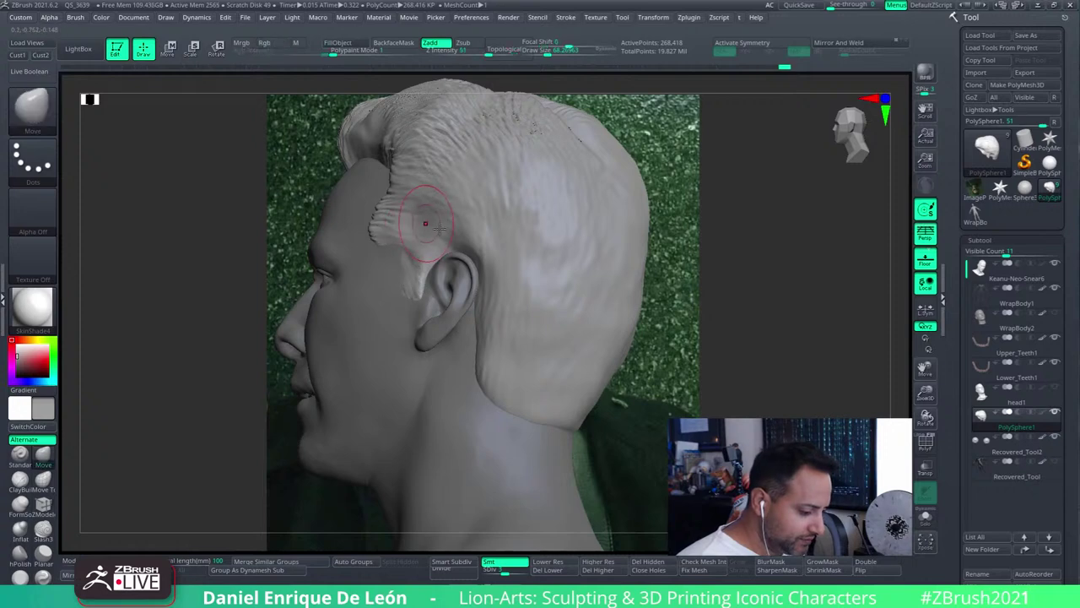
Shift-Smooth the forehead hair strands along the hairline
mouse_move(424, 223)
right_down()
mouse_move(506, 309)
mouse_move(615, 325)
right_up()
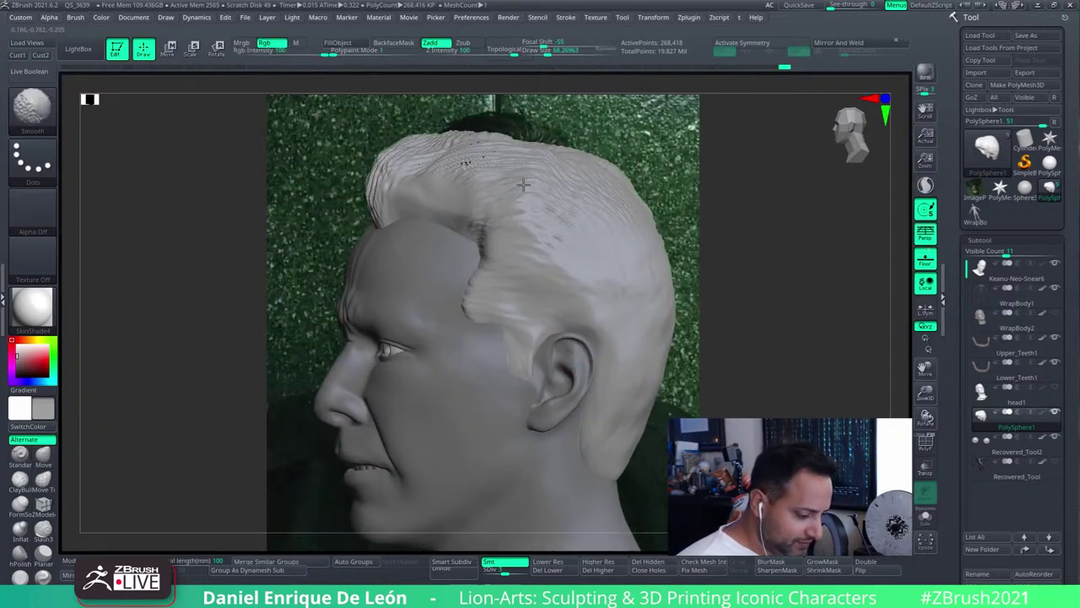
right_drag(560, 205, 574, 263)
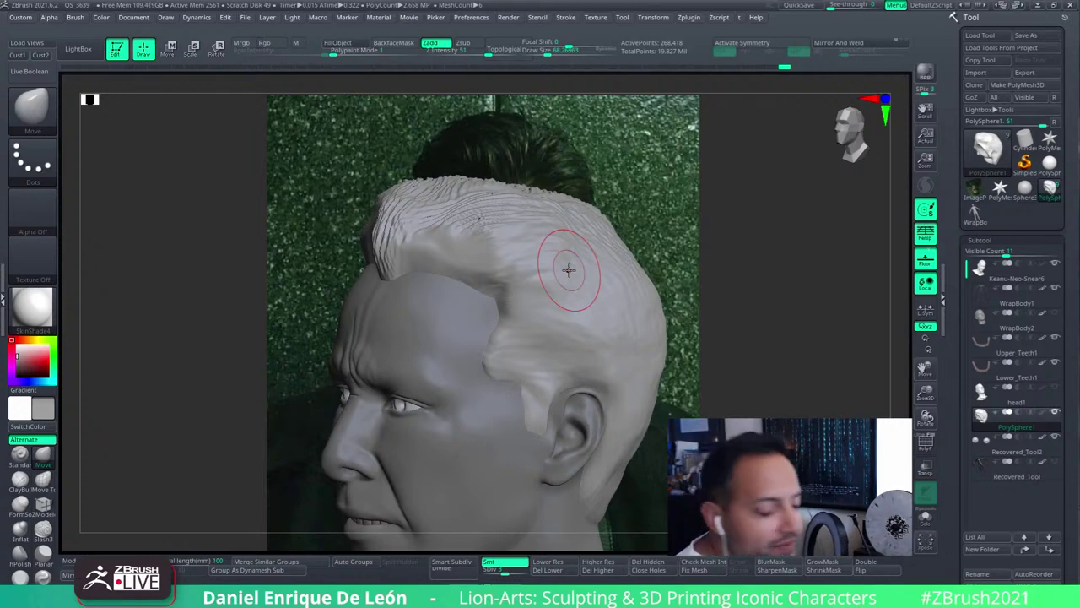
mouse_move(569, 270)
right_down()
mouse_move(647, 261)
mouse_move(594, 375)
mouse_move(731, 236)
right_up()
key(shift)
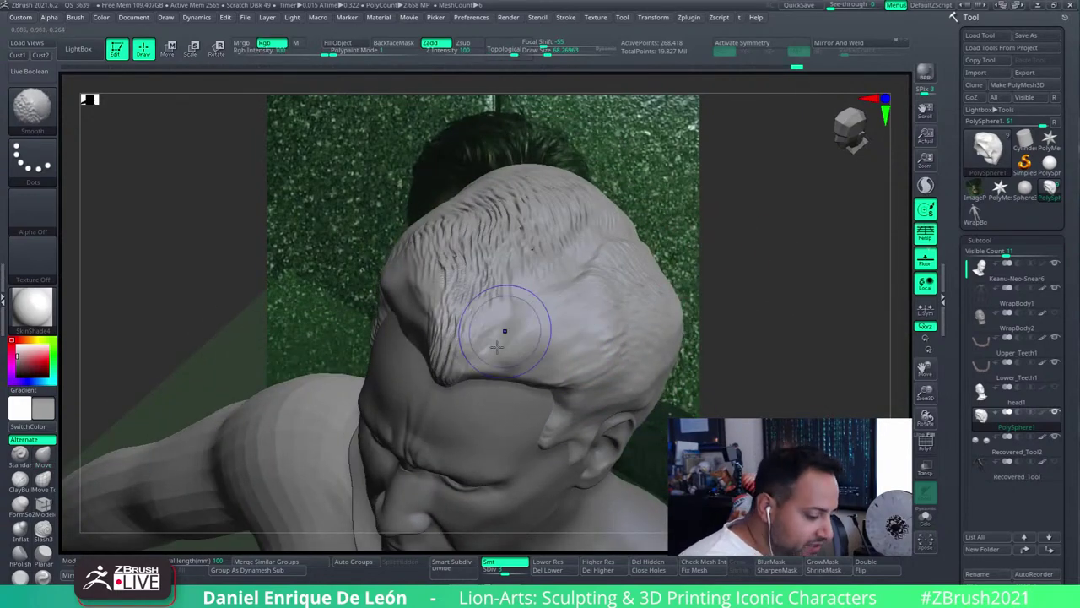
mouse_move(504, 330)
shift+mouse_down()
mouse_move(518, 289)
mouse_move(554, 313)
mouse_move(582, 306)
mouse_move(447, 359)
shift+mouse_up()
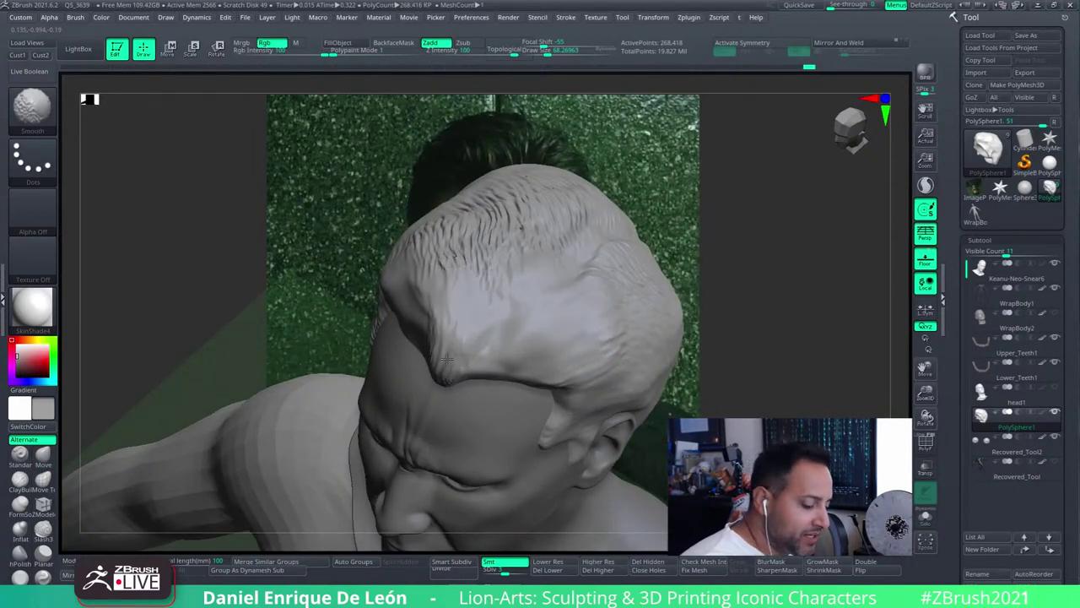
Orbit over the crown, the ear side and the back of the head to check the smoothed hair
right_drag(443, 269, 526, 309)
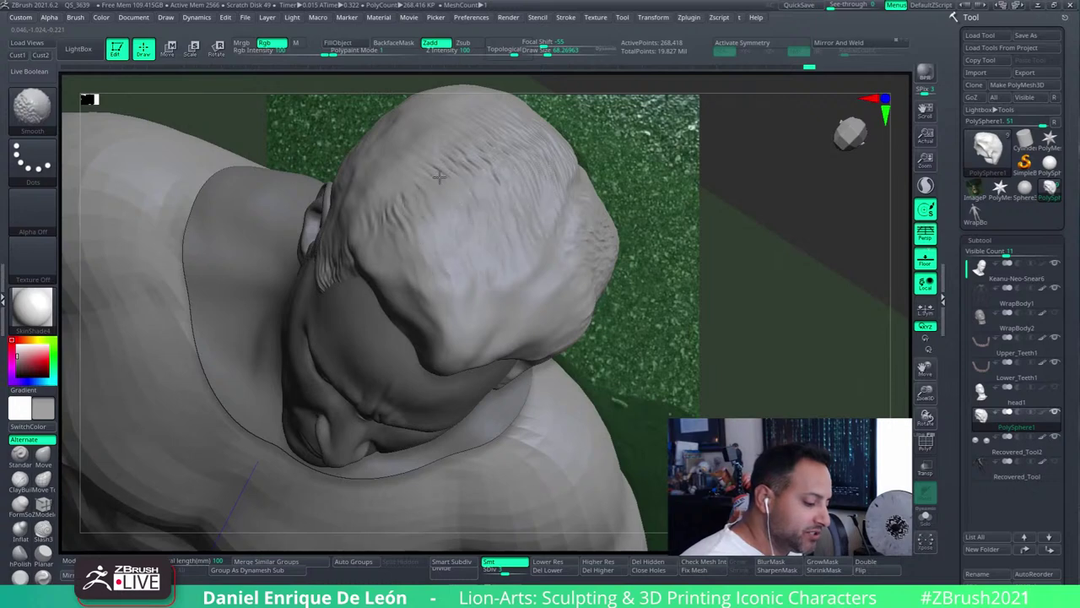
right_drag(447, 205, 570, 235)
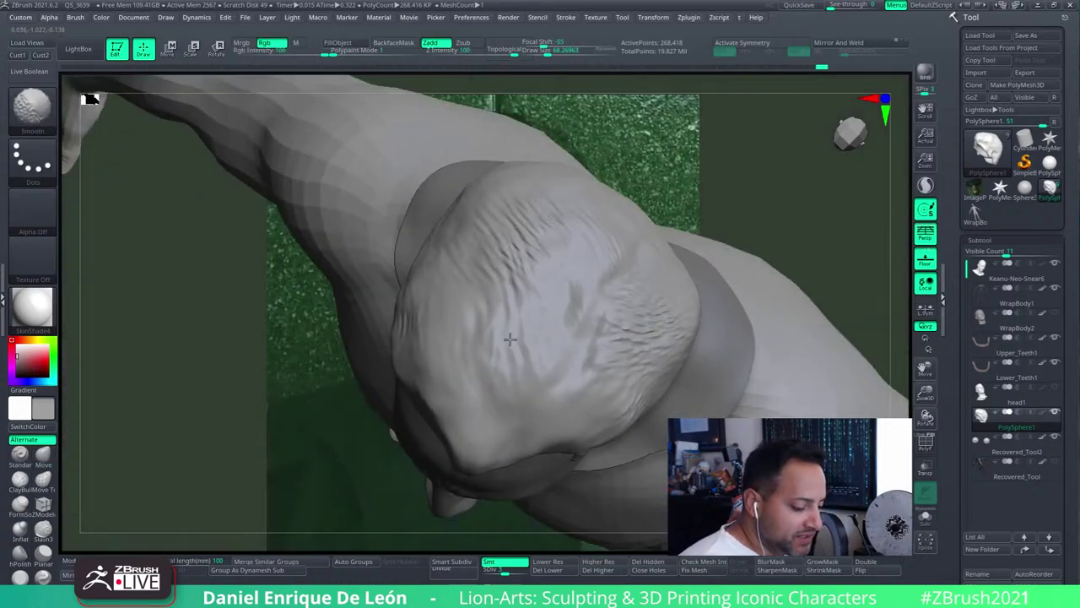
mouse_move(513, 345)
right_down()
mouse_move(670, 273)
mouse_move(525, 285)
right_up()
mouse_move(525, 357)
right_down()
mouse_move(536, 386)
mouse_move(583, 261)
right_up()
shift+right_drag(600, 340, 591, 345)
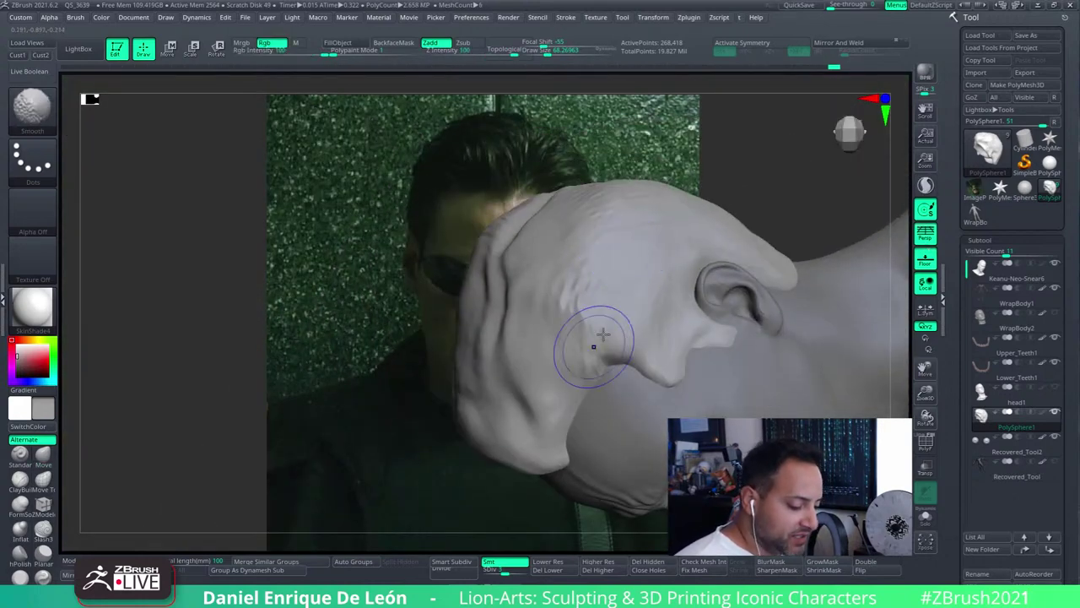
mouse_move(579, 284)
right_down()
mouse_move(622, 217)
mouse_move(641, 309)
right_up()
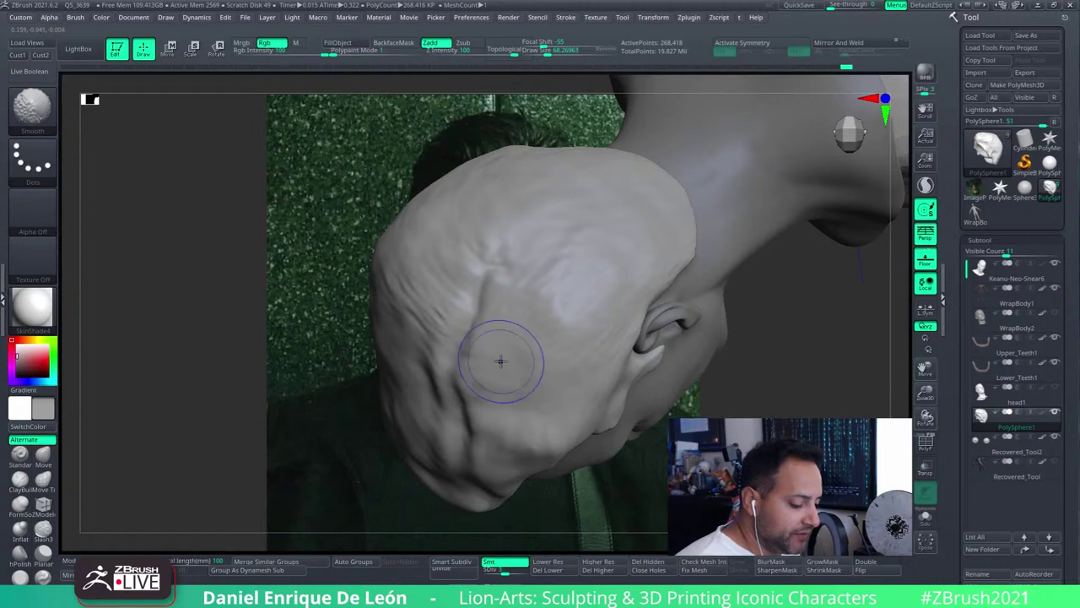
mouse_move(500, 361)
right_down()
mouse_move(549, 282)
mouse_move(656, 250)
mouse_move(591, 292)
mouse_move(617, 205)
mouse_move(574, 244)
mouse_move(629, 239)
mouse_move(614, 229)
right_up()
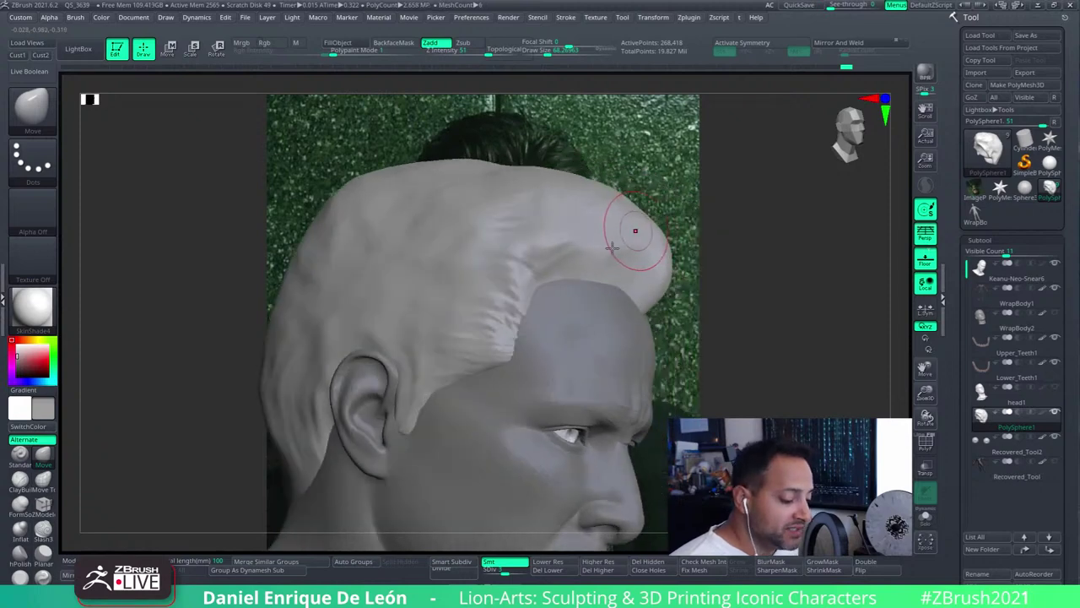
Reshape the hair strand at the sideburn edge with the Move brush
mouse_move(506, 340)
mouse_down()
mouse_move(523, 320)
mouse_move(502, 293)
mouse_up()
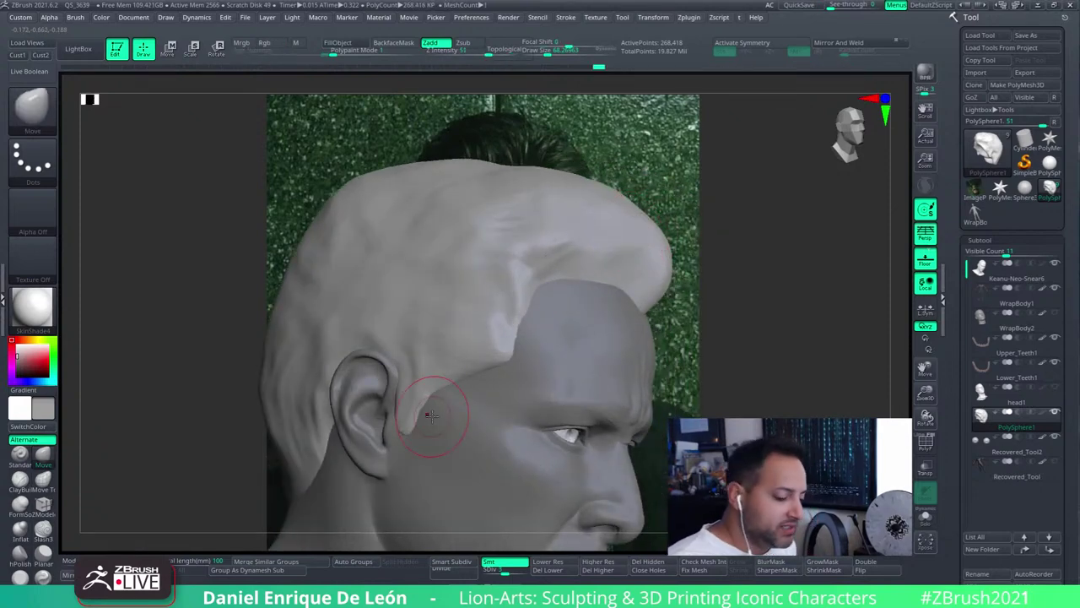
mouse_move(430, 414)
right_down()
mouse_move(549, 244)
mouse_move(486, 259)
mouse_move(632, 309)
mouse_move(529, 227)
mouse_move(501, 340)
mouse_move(586, 298)
mouse_move(550, 299)
mouse_move(570, 287)
right_up()
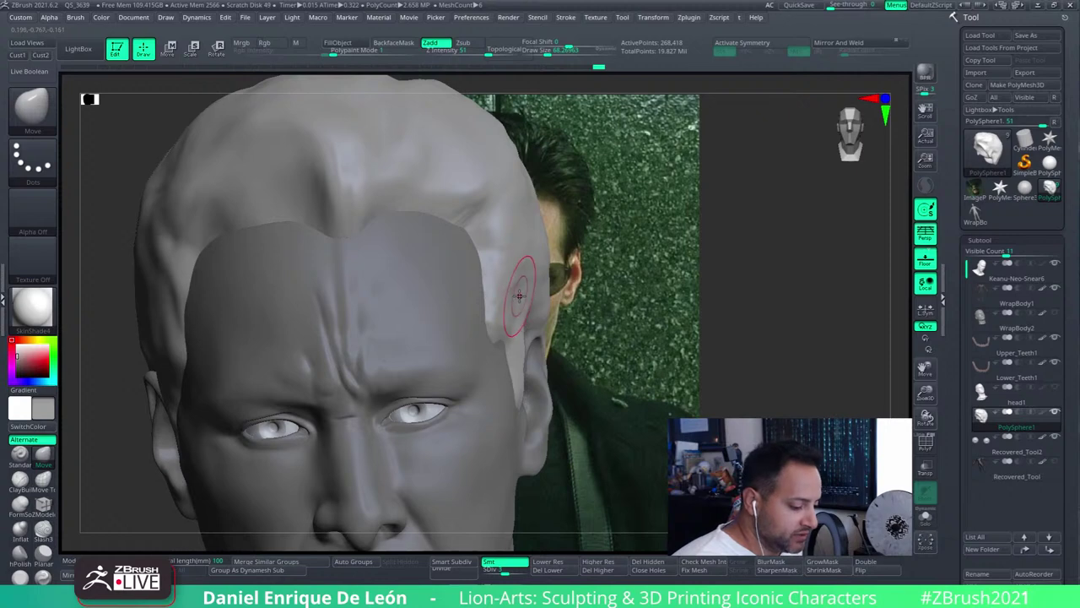
mouse_move(519, 295)
right_down()
mouse_move(633, 285)
mouse_move(582, 306)
mouse_move(611, 284)
mouse_move(563, 336)
right_up()
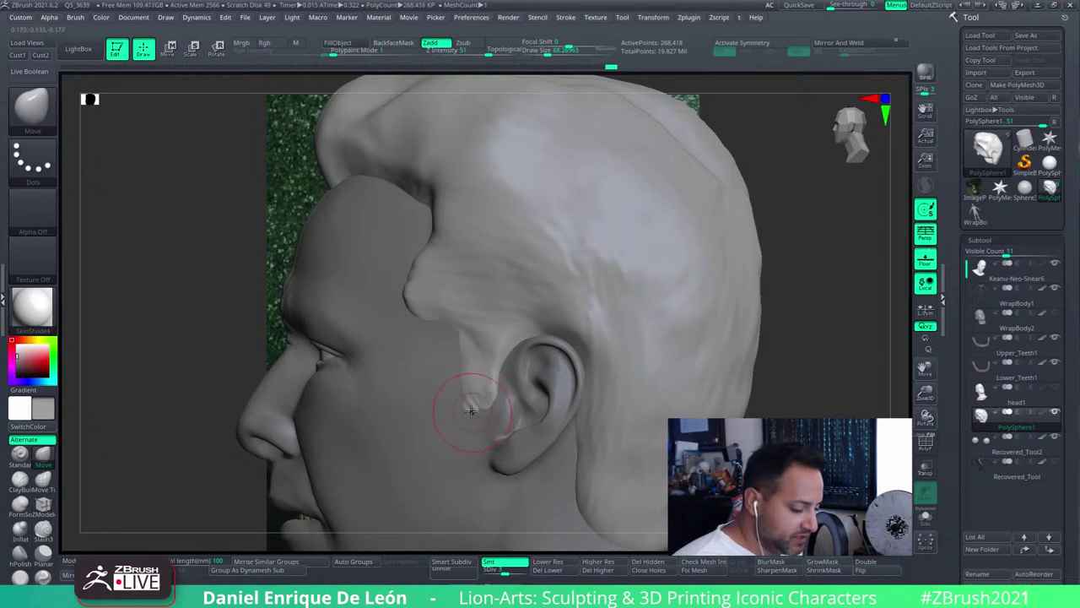
Check the face and ear from three-quarter and profile angles, then restore the Cust1 front view
mouse_move(475, 413)
right_down()
mouse_move(604, 314)
mouse_move(590, 294)
right_up()
shift+right_drag(523, 291, 459, 295)
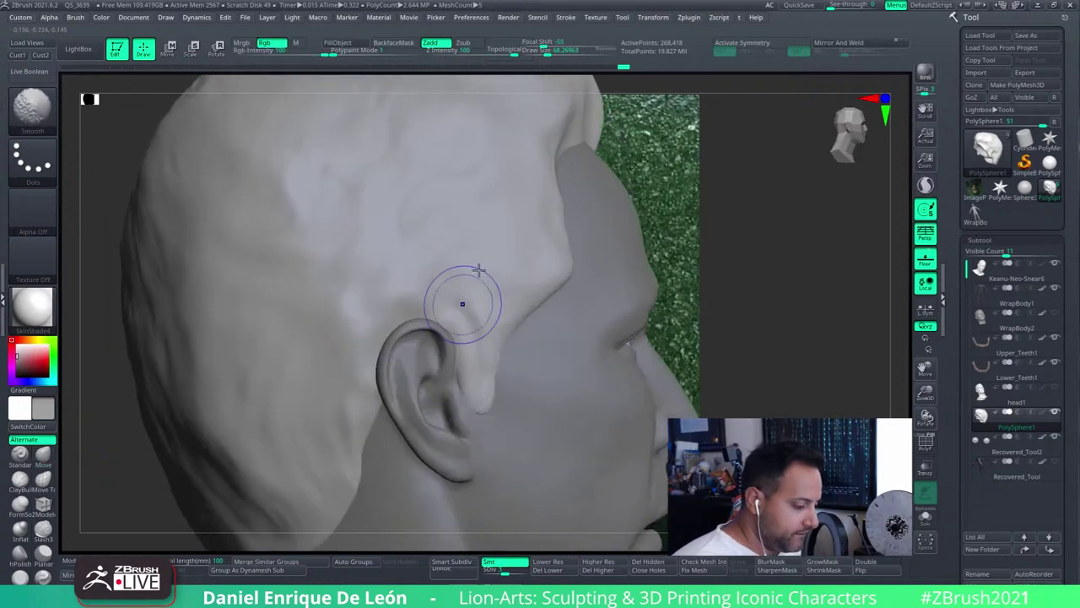
right_drag(490, 386, 483, 404)
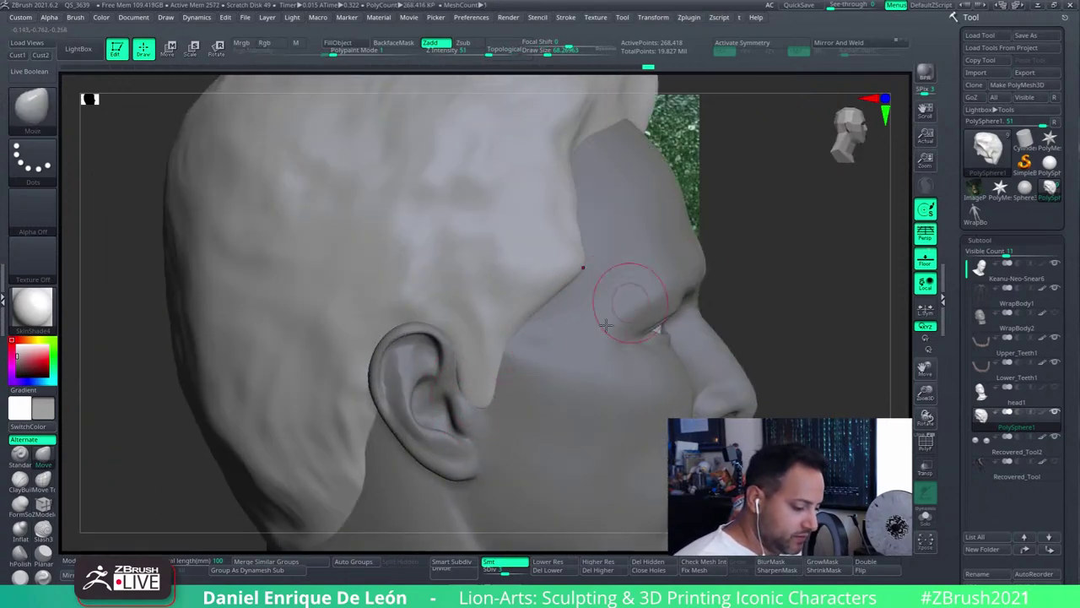
click(18, 55)
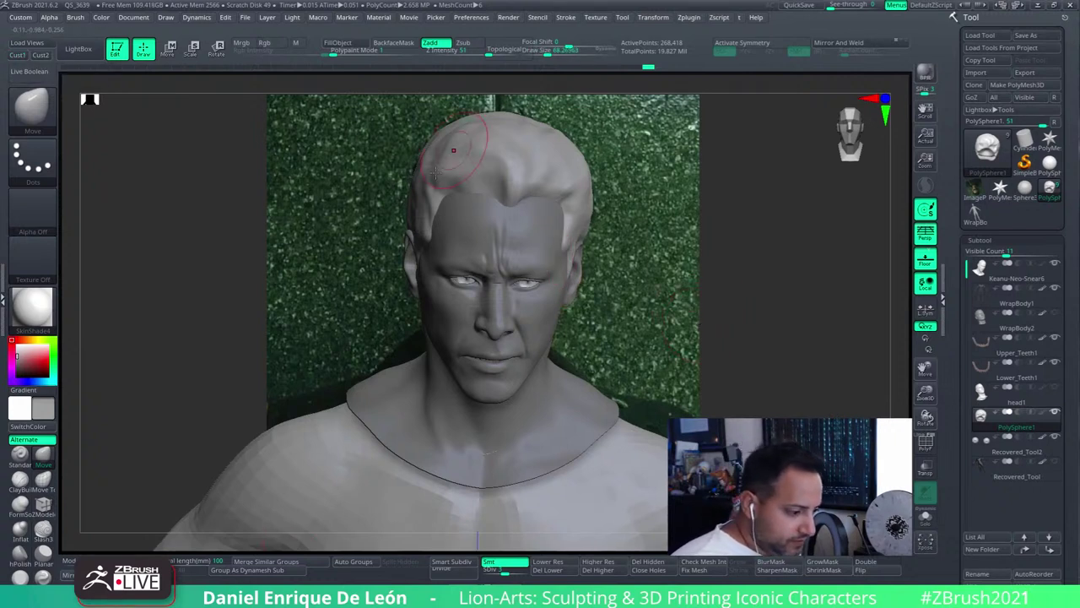
Shift-Smooth the hair over the crown while rotating the bust from a high rear-side view
key(shift)
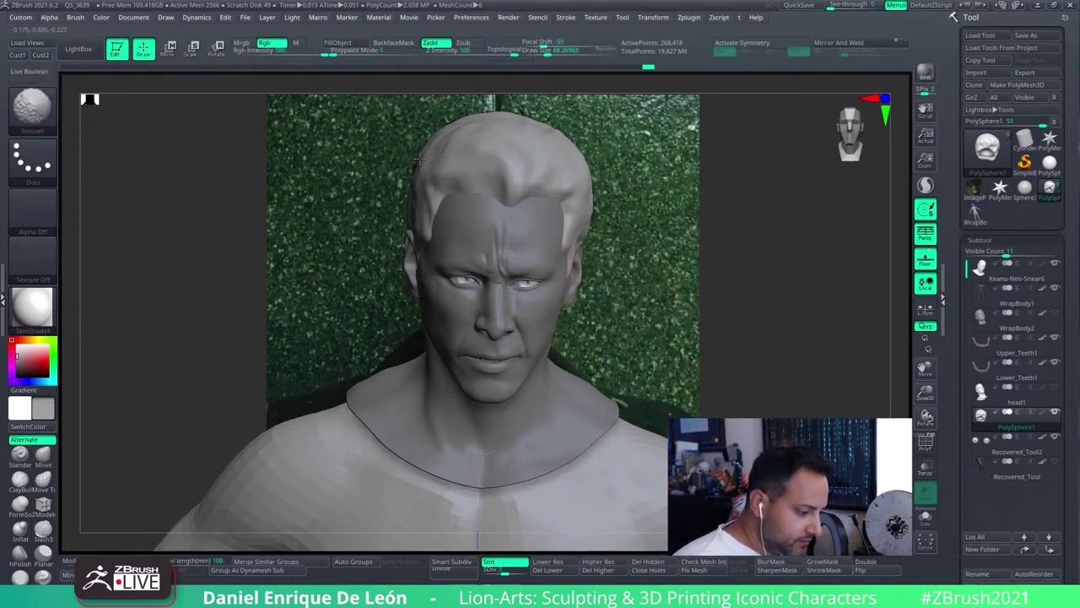
right_drag(513, 142, 527, 297)
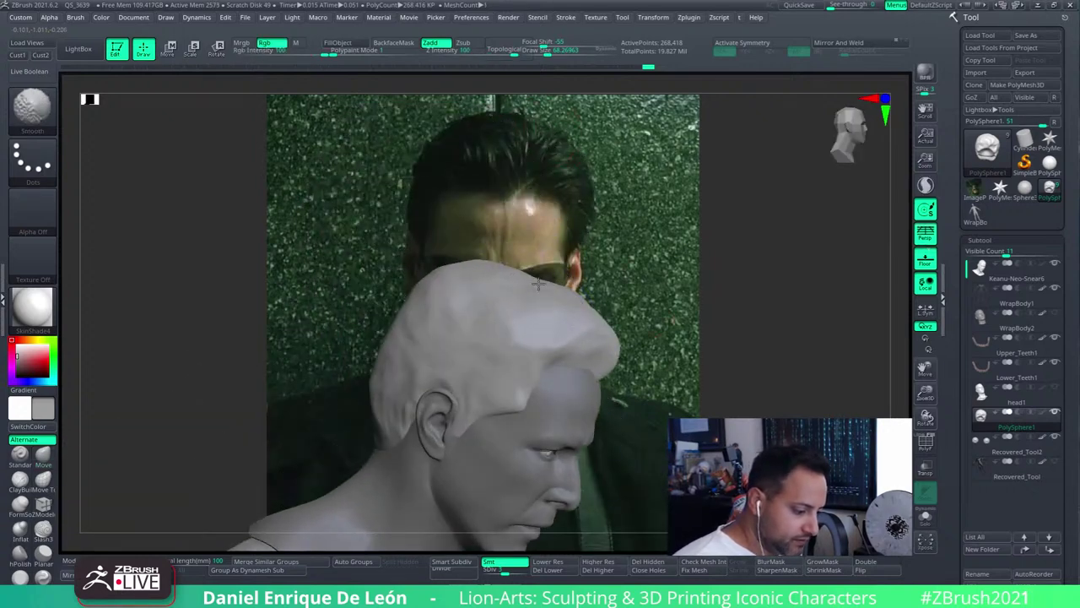
mouse_move(539, 285)
right_down()
mouse_move(627, 285)
mouse_move(609, 251)
mouse_move(659, 216)
mouse_move(609, 298)
right_up()
key(shift)
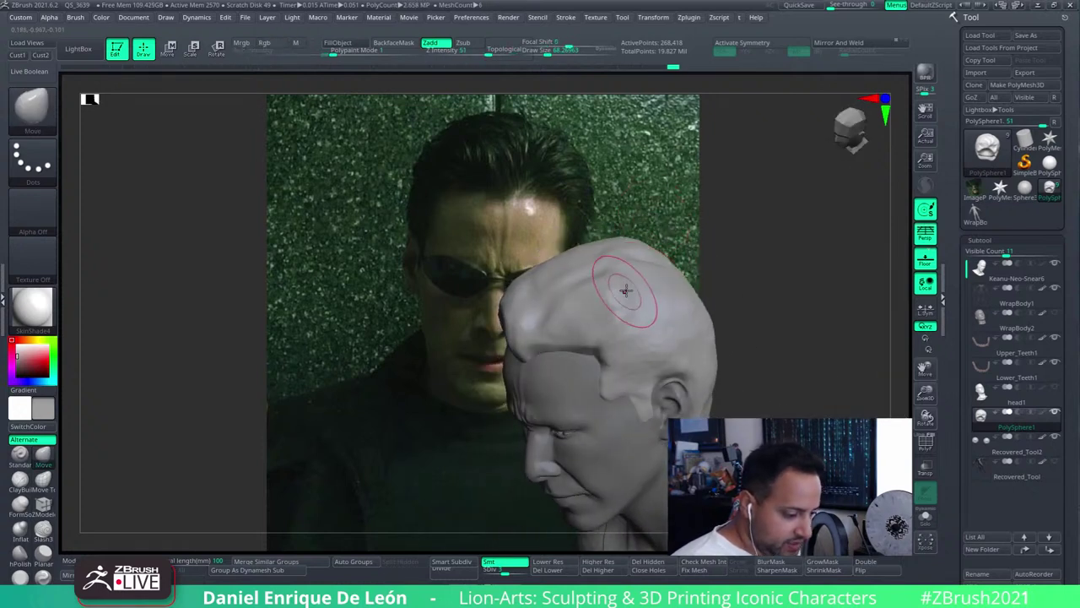
key(shift)
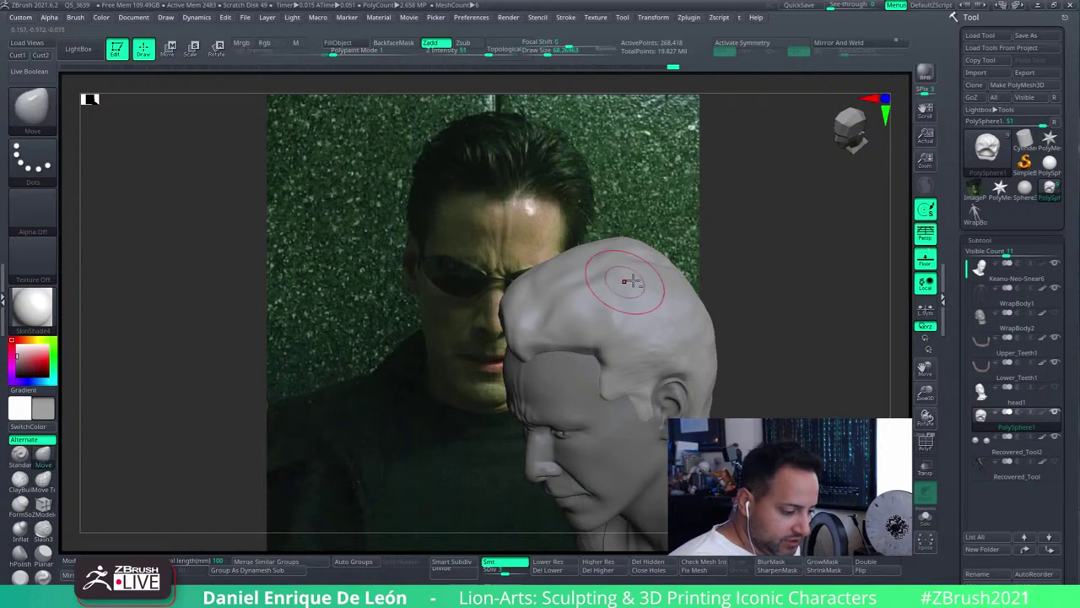
right_drag(622, 284, 618, 333)
mouse_move(561, 270)
right_down()
mouse_move(595, 291)
mouse_move(591, 273)
mouse_move(626, 267)
mouse_move(549, 338)
mouse_move(591, 272)
mouse_move(569, 271)
mouse_move(555, 356)
right_up()
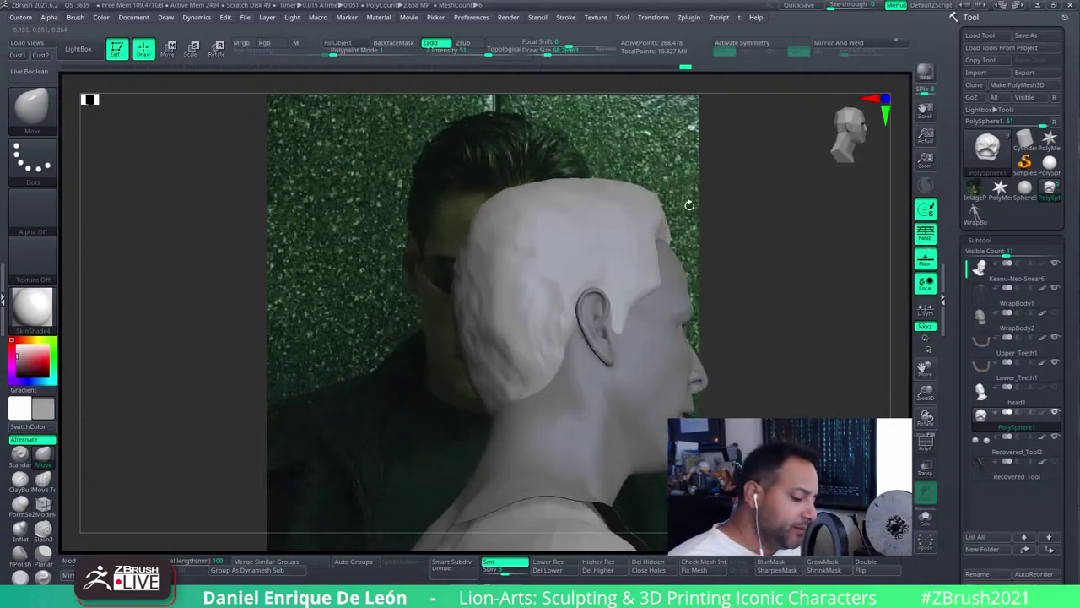
Smooth the side of the hair mass from the left profile, ending in a frontal view
key(shift)
right_drag(519, 322, 581, 322)
key(shift)
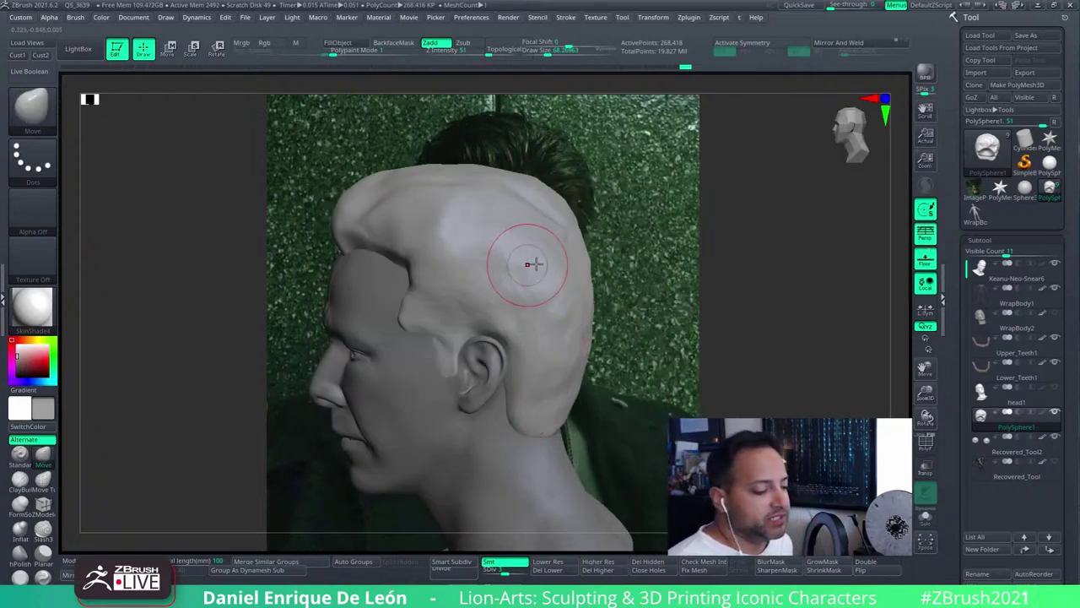
right_drag(526, 259, 464, 241)
key(shift)
mouse_move(513, 312)
right_down()
mouse_move(482, 254)
mouse_move(607, 315)
mouse_move(635, 314)
right_up()
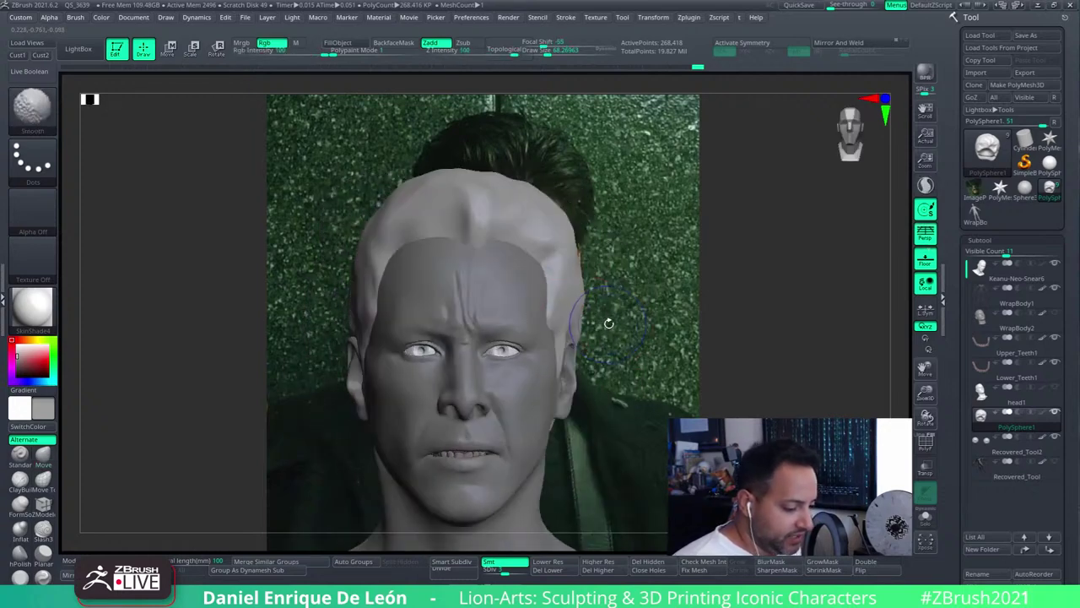
Position the bust beside the Neo reference photo, tilted slightly downward
mouse_move(570, 251)
alt+right_down()
mouse_move(460, 329)
mouse_move(533, 334)
alt+right_up()
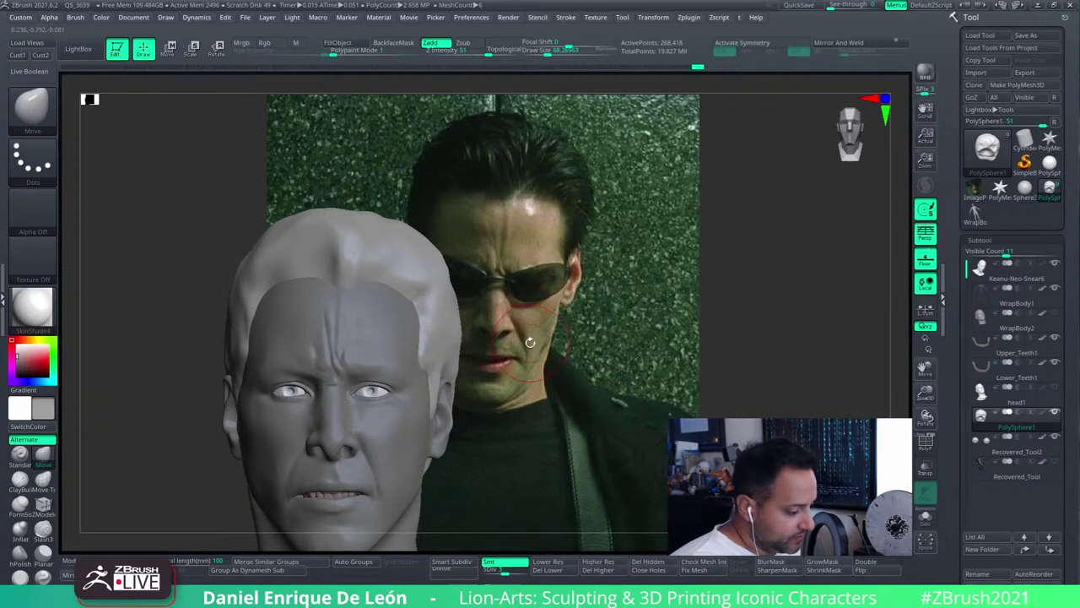
mouse_move(461, 433)
right_down()
mouse_move(461, 320)
mouse_move(445, 316)
right_up()
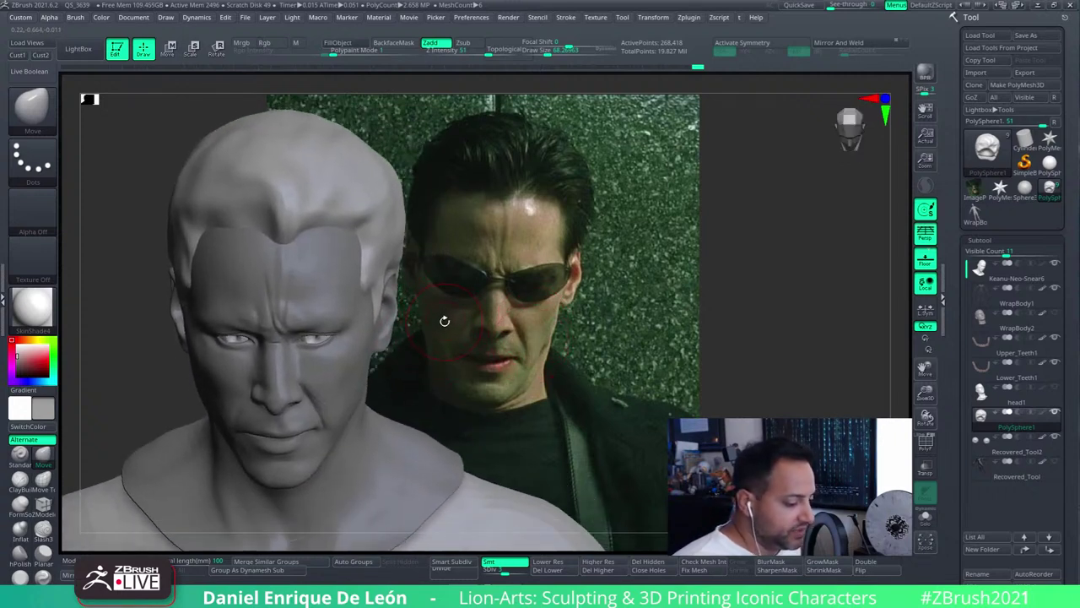
mouse_move(299, 249)
right_down()
mouse_move(240, 263)
mouse_move(353, 239)
right_up()
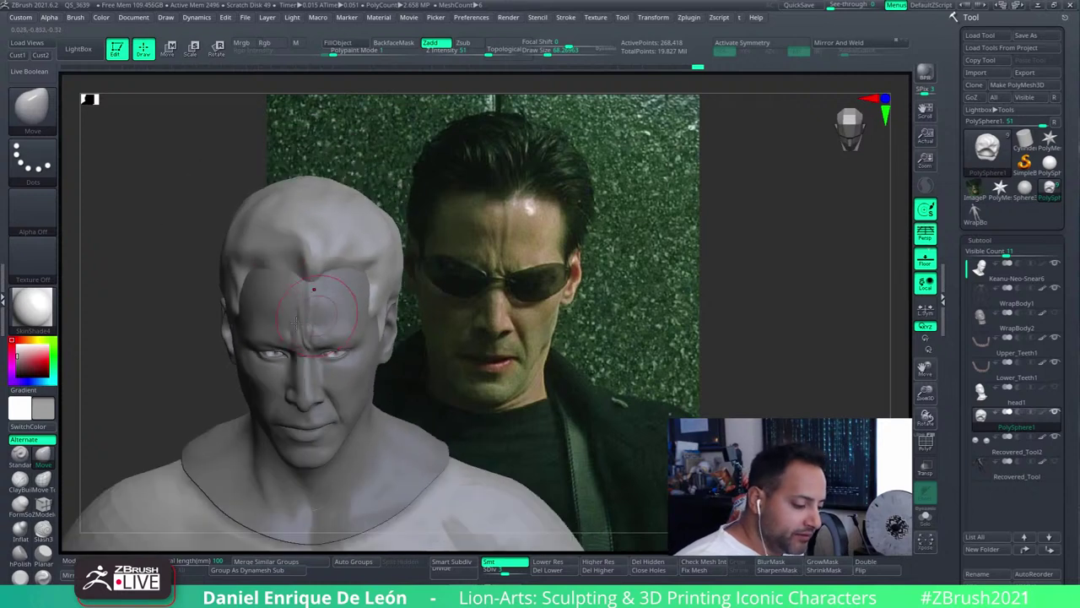
Reshape the forehead hairline with Move, then switch to the Standard brush
drag(307, 281, 230, 261)
mouse_move(251, 249)
right_down()
mouse_move(374, 219)
mouse_move(300, 218)
right_up()
click(17, 457)
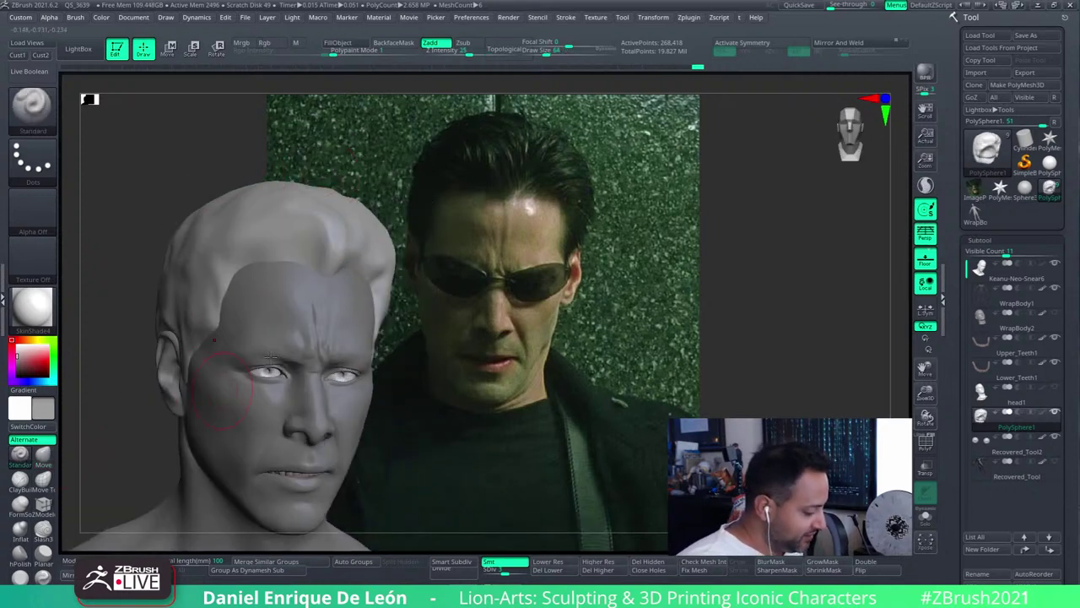
mouse_move(321, 279)
right_down()
mouse_move(357, 309)
mouse_move(362, 253)
mouse_move(415, 259)
mouse_move(414, 285)
mouse_move(388, 245)
mouse_move(326, 301)
right_up()
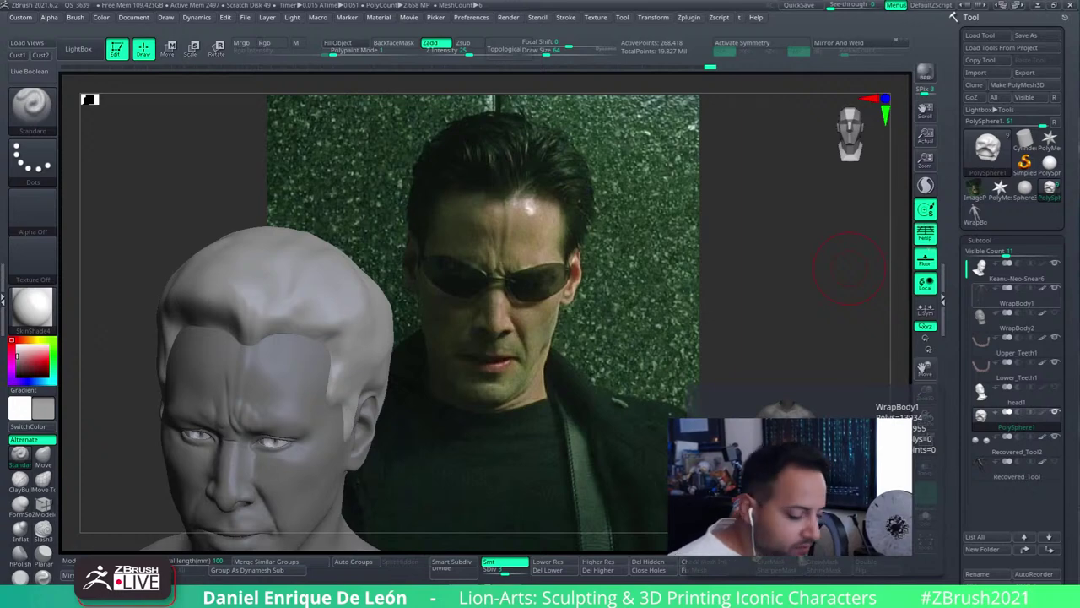
right_drag(338, 374, 738, 373)
mouse_move(425, 419)
alt+right_down()
mouse_move(725, 397)
mouse_move(760, 379)
mouse_move(775, 287)
alt+right_up()
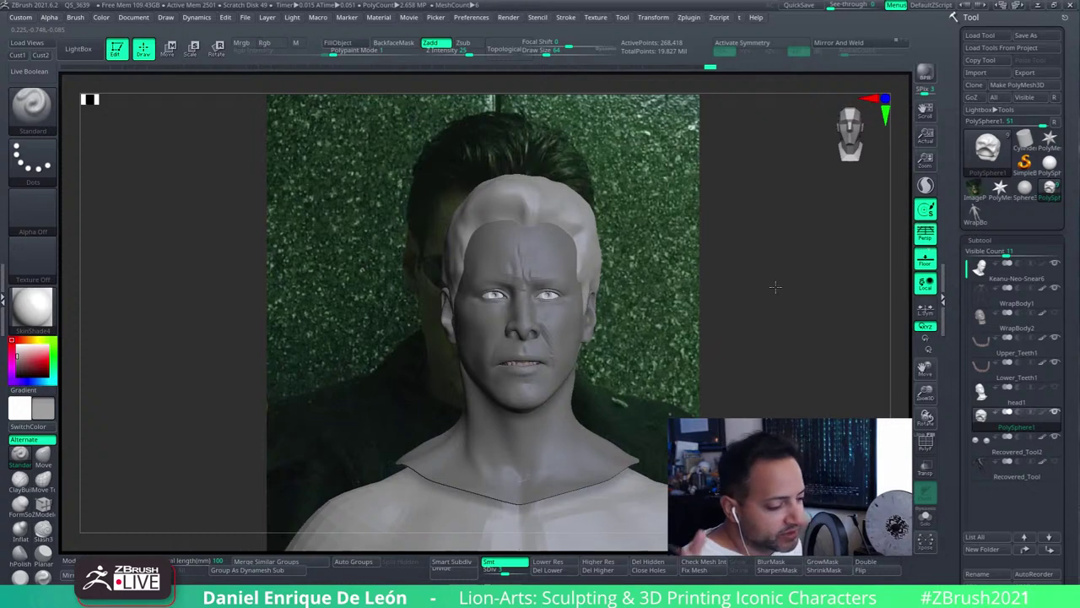
mouse_move(775, 287)
right_down()
mouse_move(775, 303)
mouse_move(725, 309)
right_up()
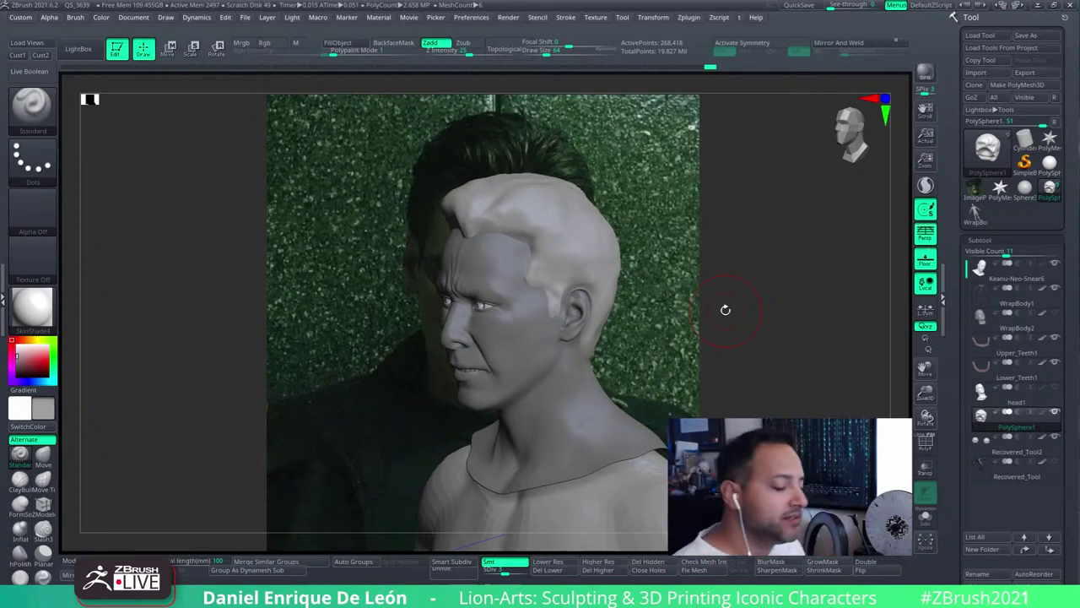
right_drag(535, 234, 580, 331)
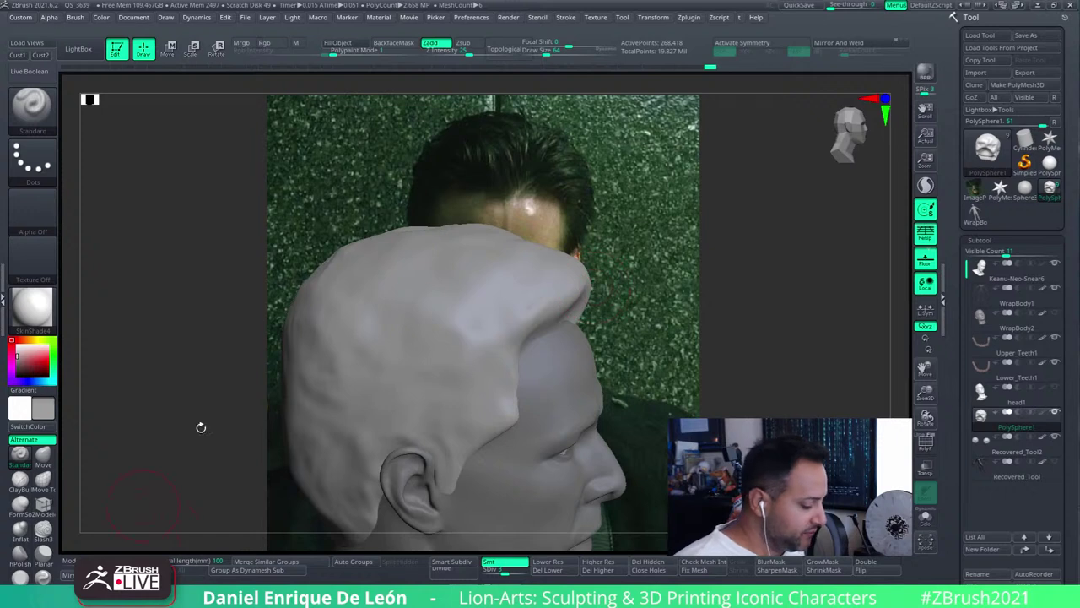
drag(547, 50, 552, 51)
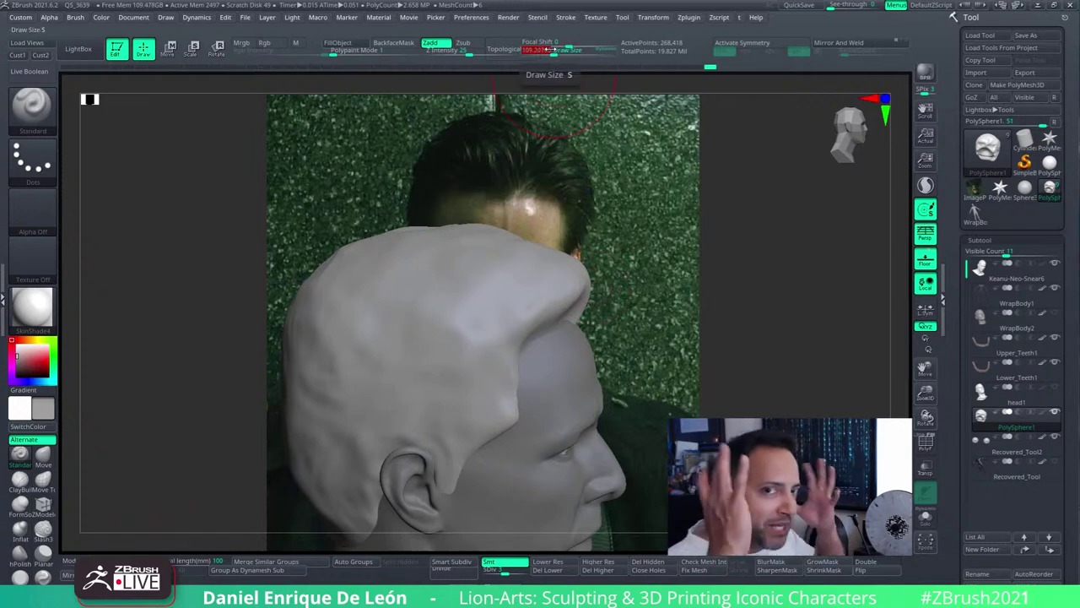
right_drag(535, 248, 559, 205)
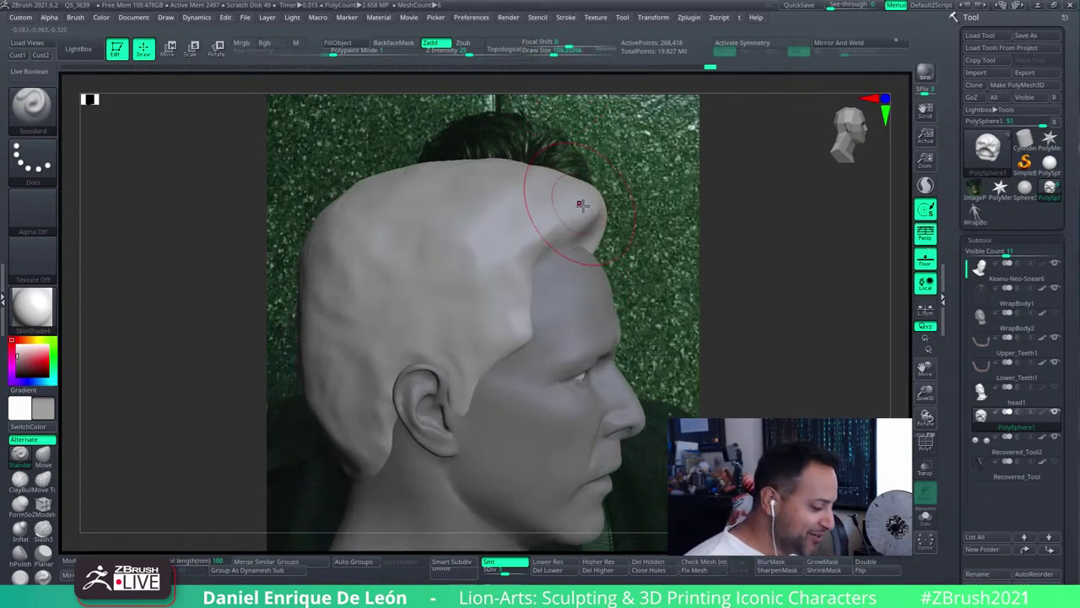
click(43, 456)
drag(572, 51, 548, 50)
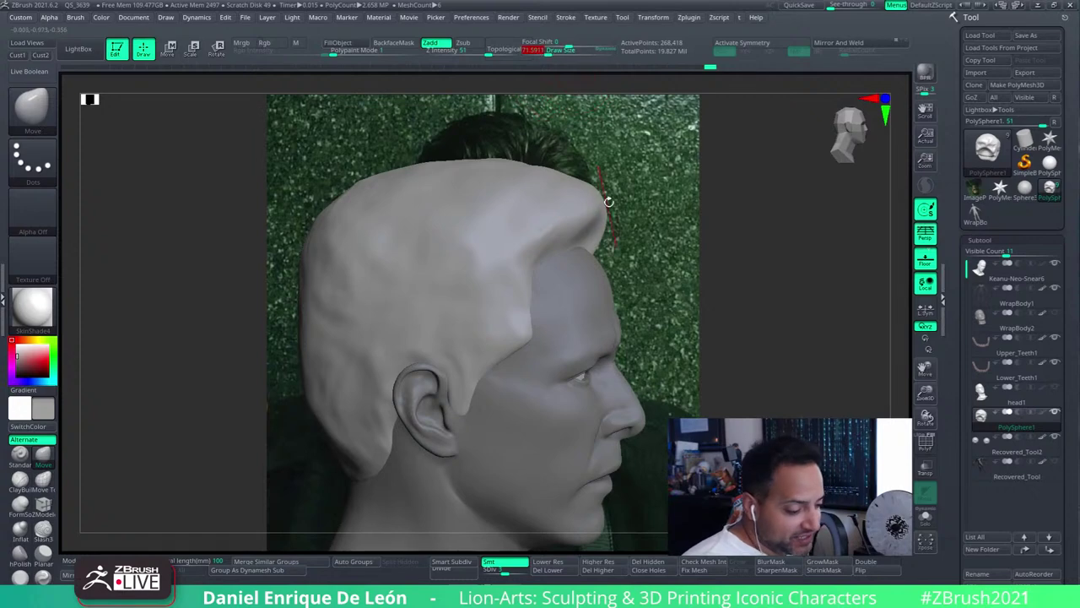
mouse_move(608, 202)
mouse_down()
mouse_move(580, 211)
mouse_move(526, 287)
mouse_move(562, 287)
mouse_move(582, 300)
mouse_move(566, 308)
mouse_move(599, 320)
mouse_up()
key(ctrl+z)
mouse_move(564, 270)
mouse_down()
mouse_move(591, 278)
mouse_move(573, 301)
mouse_move(524, 262)
mouse_move(489, 303)
mouse_move(507, 265)
mouse_move(524, 260)
mouse_up()
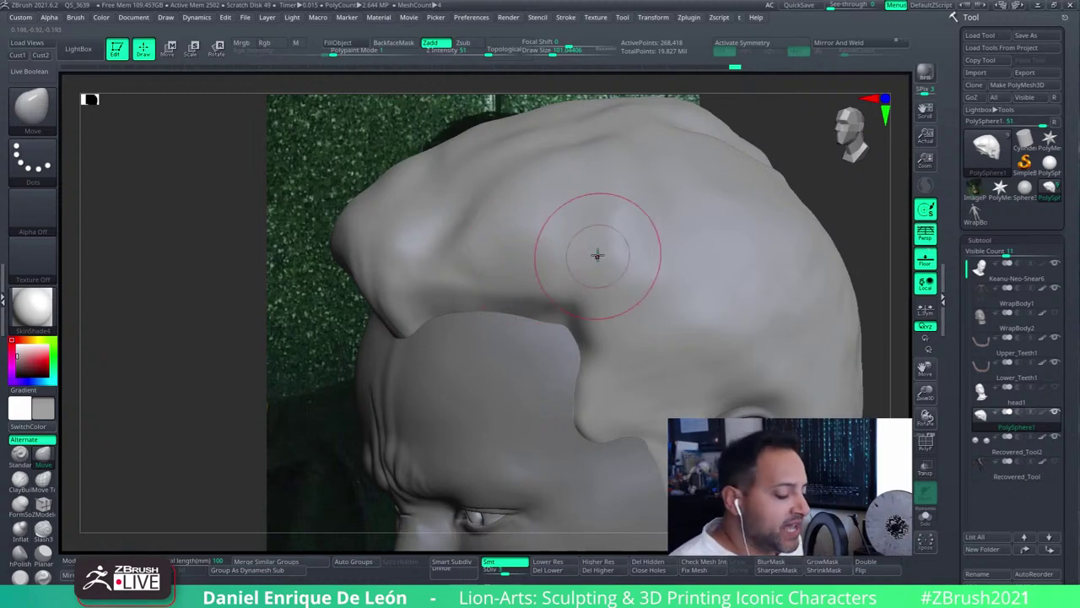
Smooth the hair on the back of the head and toward the profile edge
mouse_move(593, 244)
mouse_down()
mouse_move(620, 276)
mouse_move(598, 285)
mouse_move(598, 270)
mouse_move(616, 296)
mouse_move(630, 244)
mouse_move(666, 225)
mouse_move(642, 295)
mouse_up()
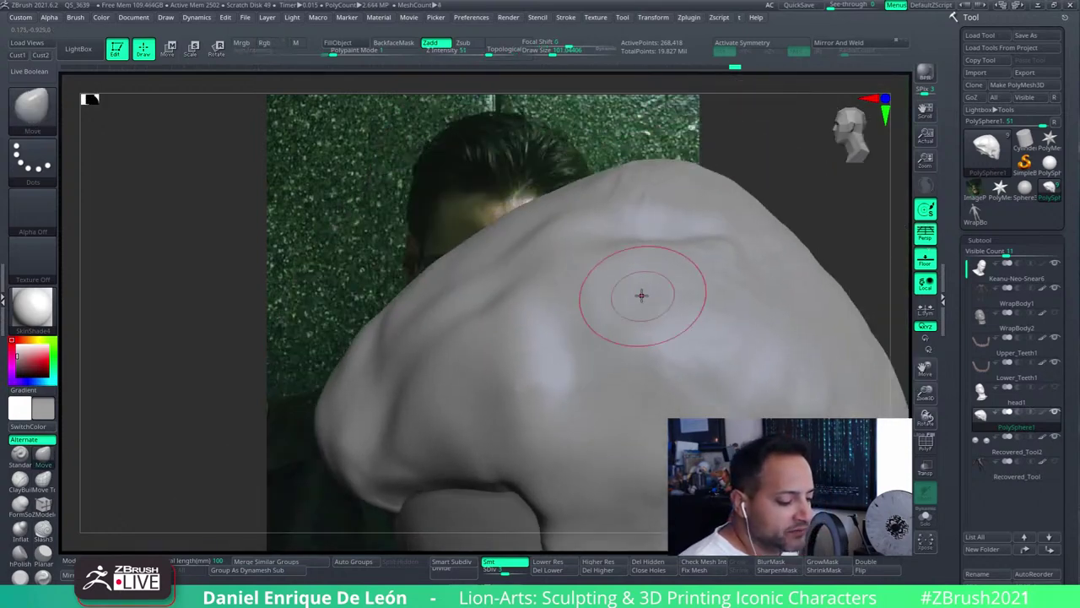
mouse_move(641, 295)
right_down()
mouse_move(569, 319)
mouse_move(543, 417)
right_up()
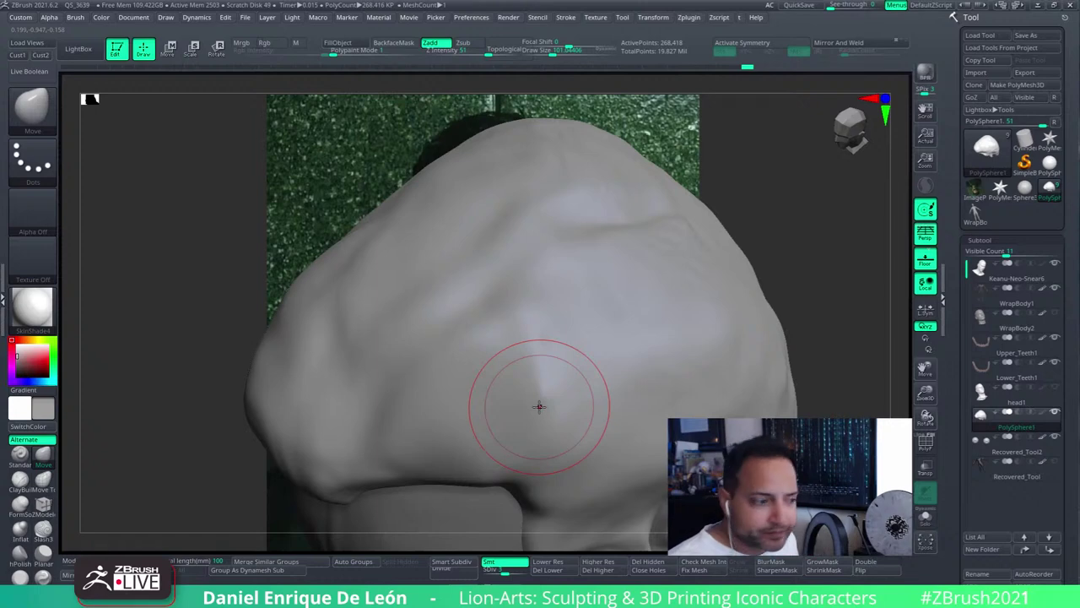
mouse_move(574, 316)
right_down()
mouse_move(639, 290)
mouse_move(585, 225)
right_up()
shift+drag(586, 225, 558, 272)
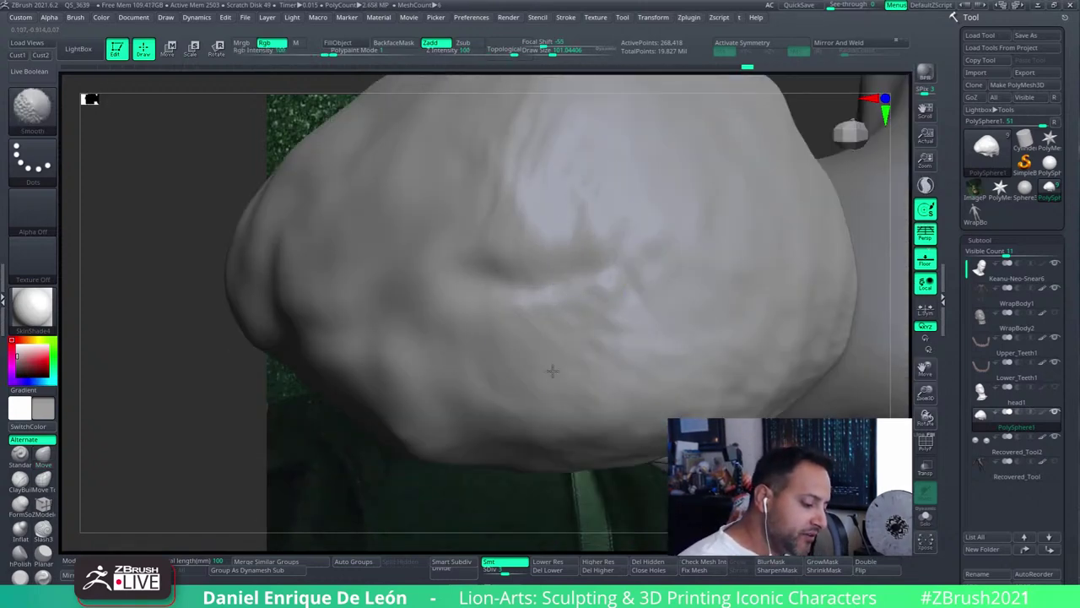
mouse_move(571, 330)
right_down()
mouse_move(622, 258)
mouse_move(586, 290)
mouse_move(586, 313)
right_up()
mouse_move(585, 313)
shift+mouse_down()
mouse_move(608, 292)
mouse_move(608, 245)
shift+mouse_up()
right_drag(608, 246, 591, 241)
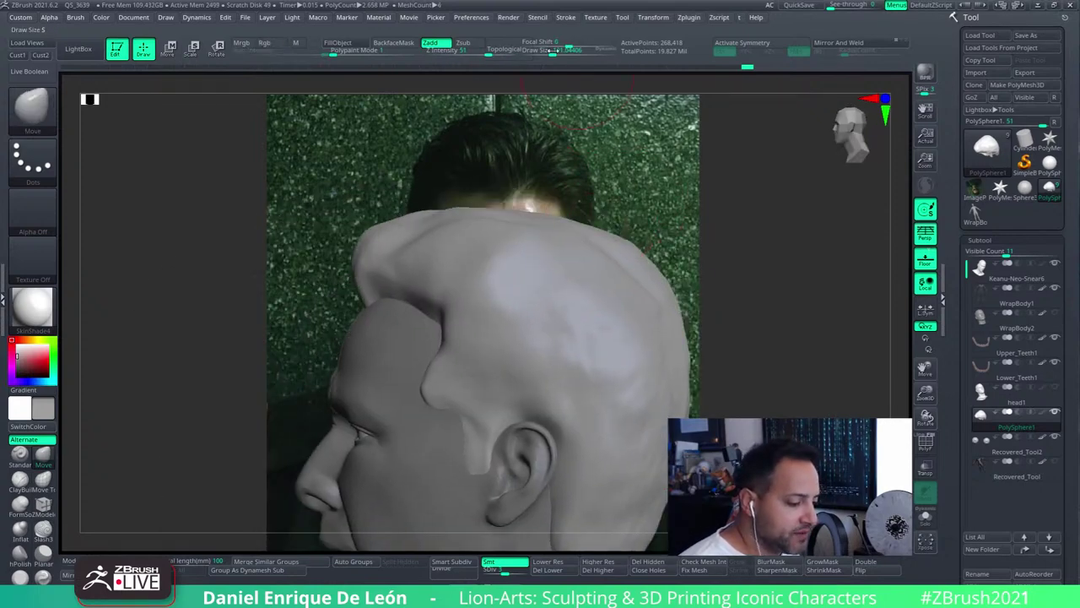
Enlarge the Draw Size and push the back hair mass outward while rocking between profile and rear
drag(552, 50, 574, 50)
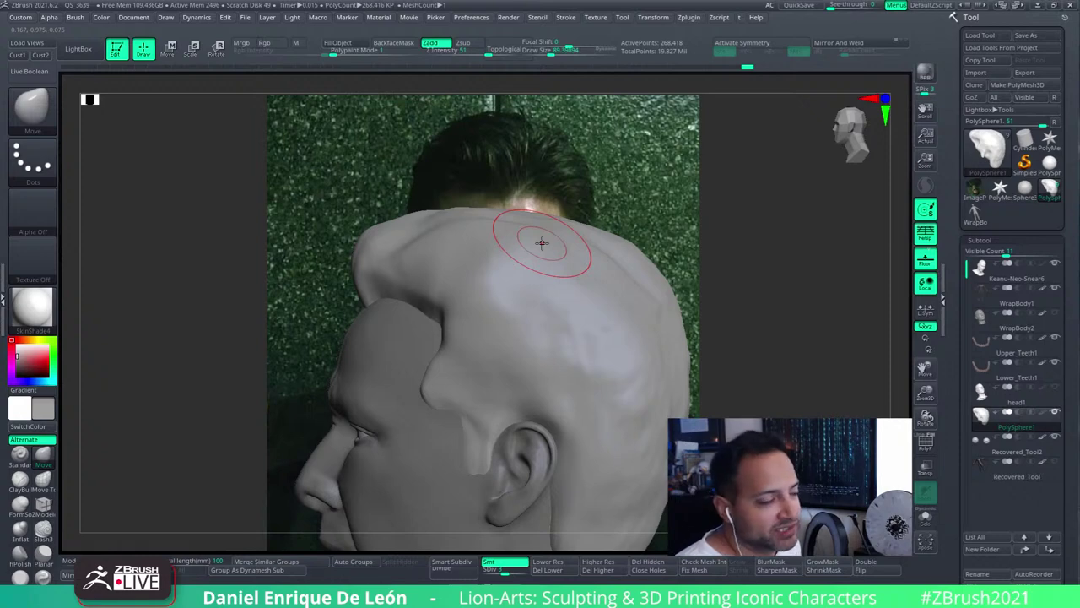
mouse_move(542, 244)
right_down()
mouse_move(555, 284)
mouse_move(579, 306)
right_up()
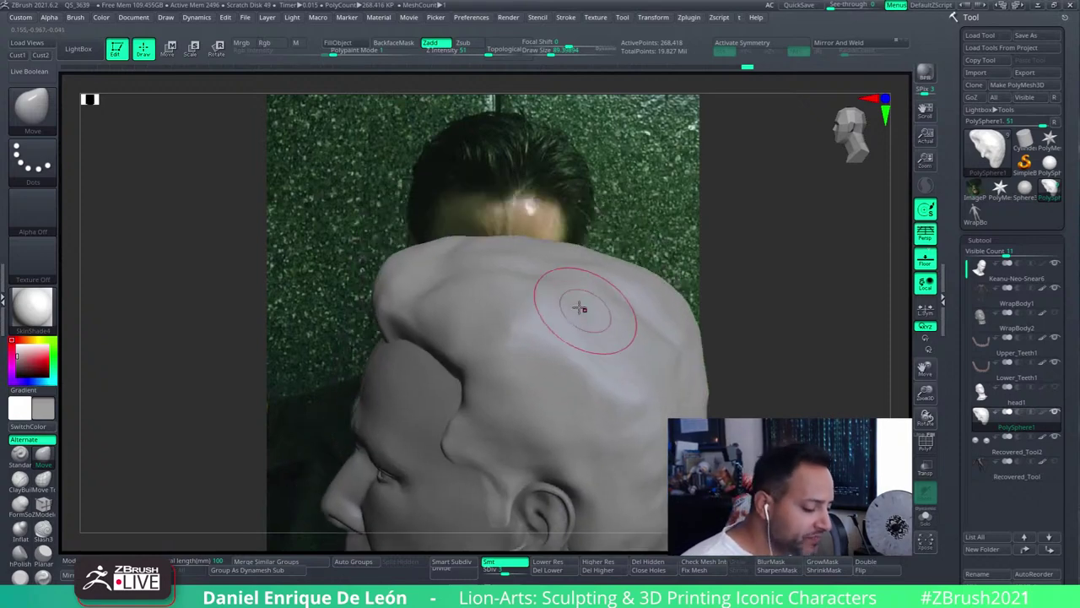
mouse_move(546, 269)
right_down()
mouse_move(560, 259)
mouse_move(589, 309)
mouse_move(569, 250)
right_up()
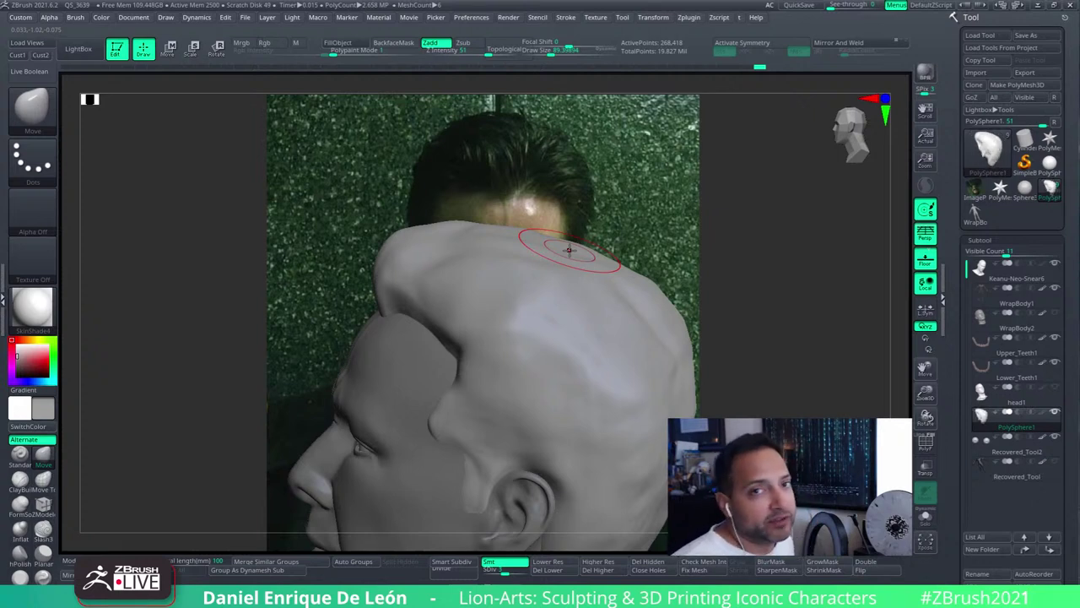
mouse_move(569, 249)
right_down()
mouse_move(646, 280)
mouse_move(678, 242)
mouse_move(622, 248)
mouse_move(608, 289)
mouse_move(574, 281)
mouse_move(616, 374)
mouse_move(596, 393)
right_up()
mouse_move(543, 319)
right_down()
mouse_move(610, 320)
mouse_move(591, 342)
mouse_move(620, 329)
right_up()
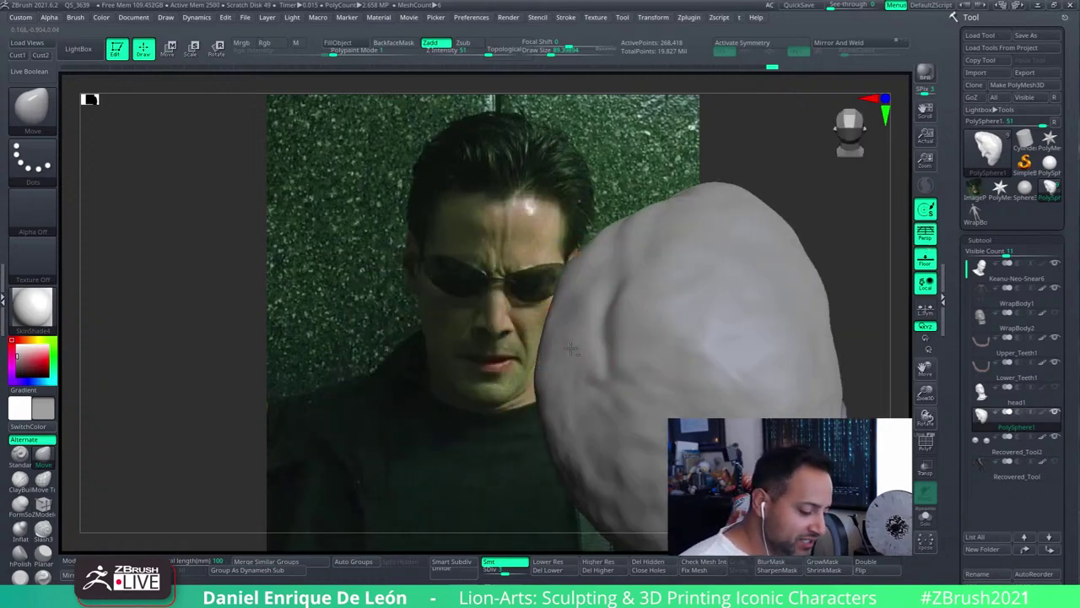
Enlarge the brush and push the back hair mass into shape beside the ear
mouse_move(560, 349)
right_down()
mouse_move(642, 349)
mouse_move(656, 362)
mouse_move(629, 338)
mouse_move(819, 321)
mouse_move(796, 349)
mouse_move(783, 345)
mouse_move(813, 342)
mouse_move(726, 312)
mouse_move(768, 321)
mouse_move(760, 289)
mouse_move(775, 304)
mouse_move(796, 229)
mouse_move(817, 234)
mouse_move(800, 263)
right_up()
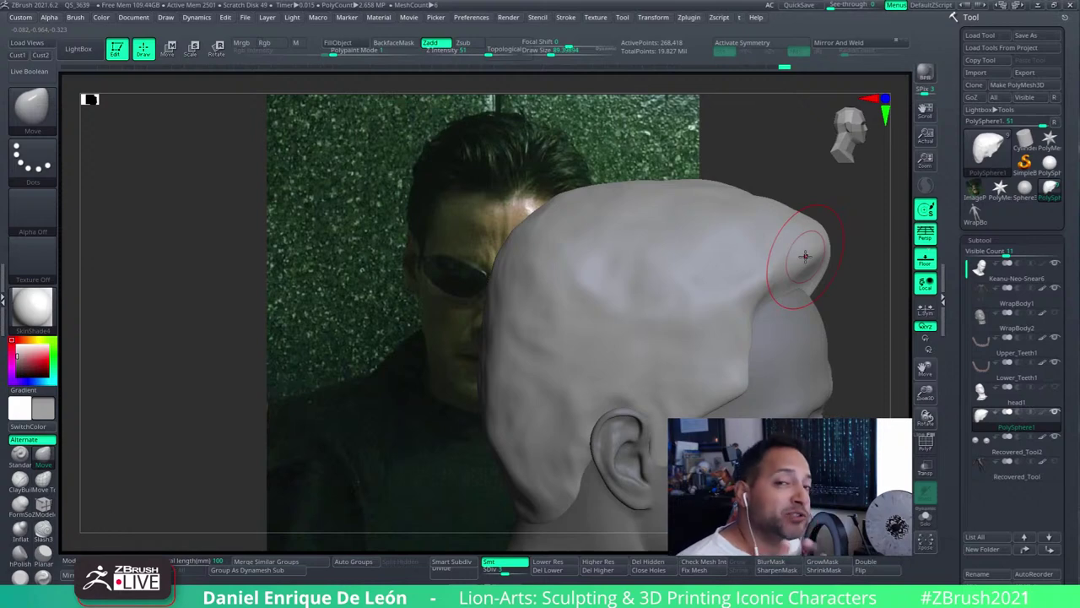
mouse_move(806, 255)
right_down()
mouse_move(793, 253)
mouse_move(808, 241)
mouse_move(796, 248)
mouse_move(832, 277)
mouse_move(827, 265)
mouse_move(831, 309)
mouse_move(812, 331)
right_up()
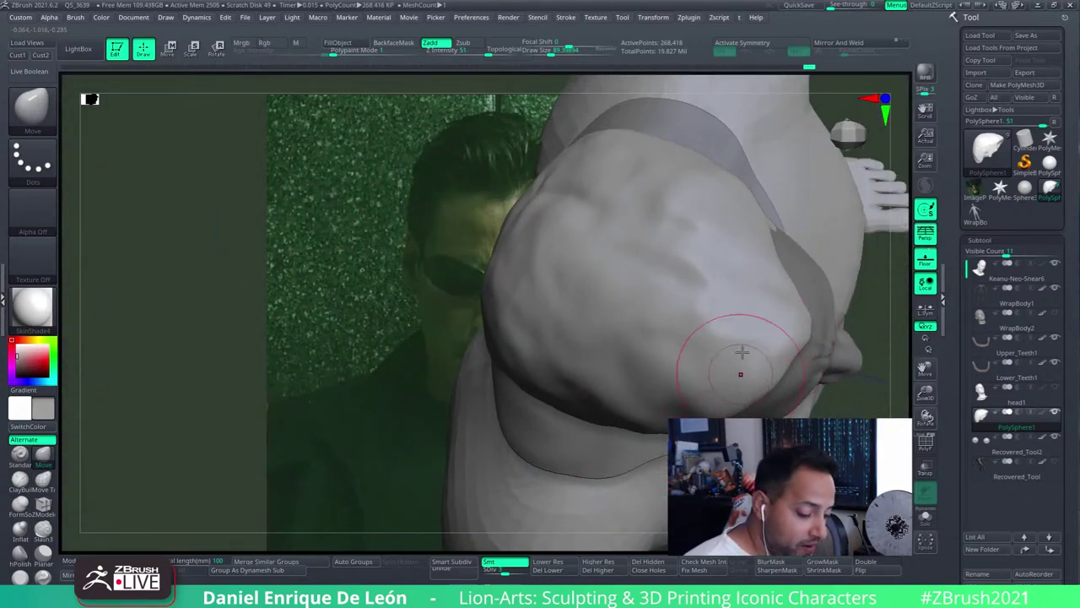
mouse_move(747, 349)
right_down()
mouse_move(694, 282)
mouse_move(746, 304)
right_up()
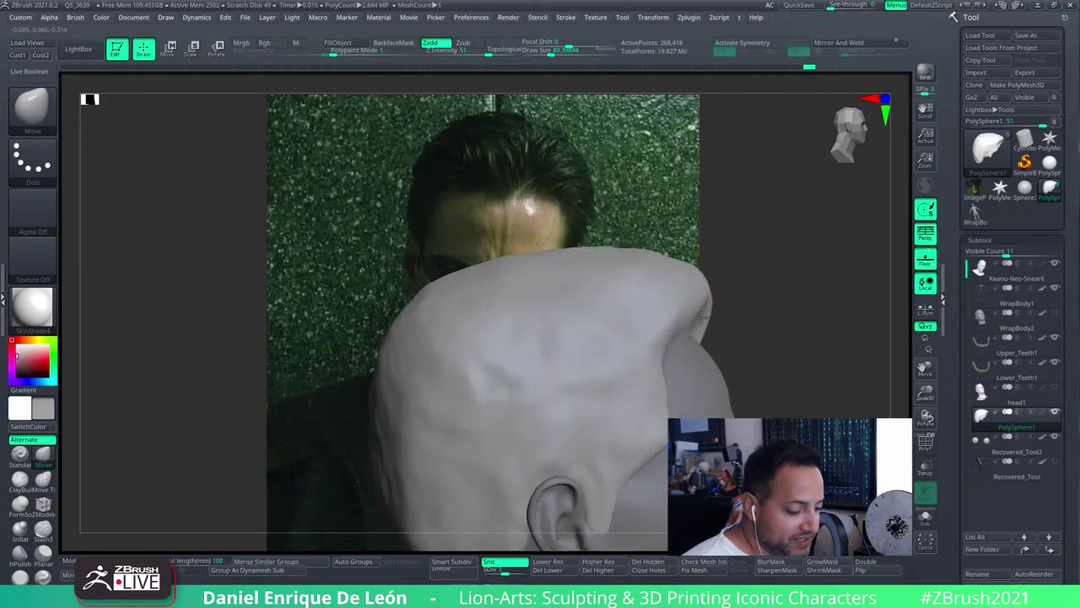
key(])
key(])
key(])
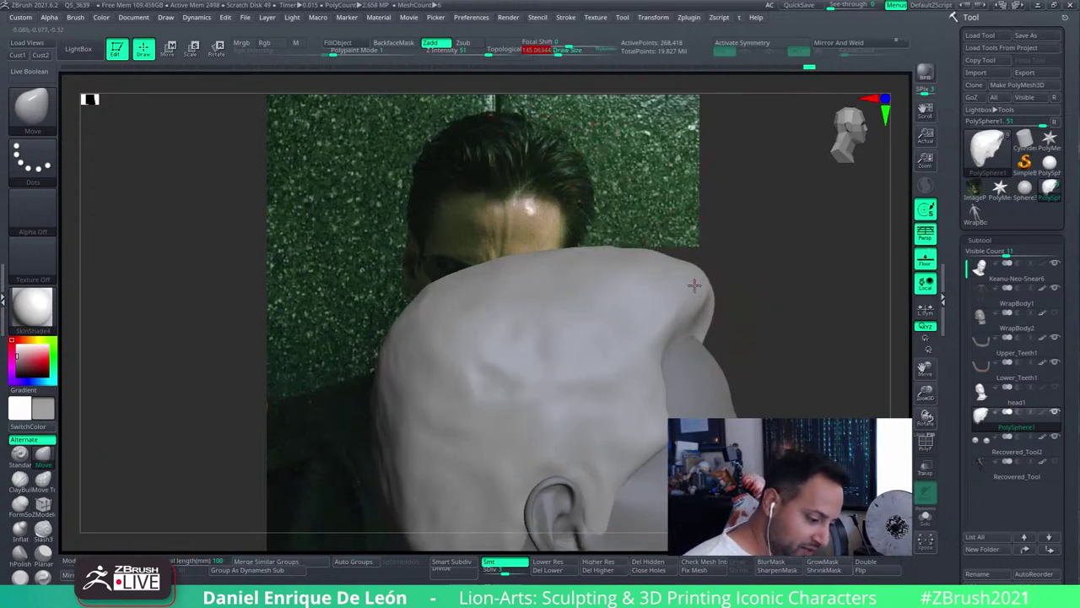
mouse_move(667, 301)
right_down()
mouse_move(639, 277)
mouse_move(667, 287)
mouse_move(700, 277)
mouse_move(629, 311)
right_up()
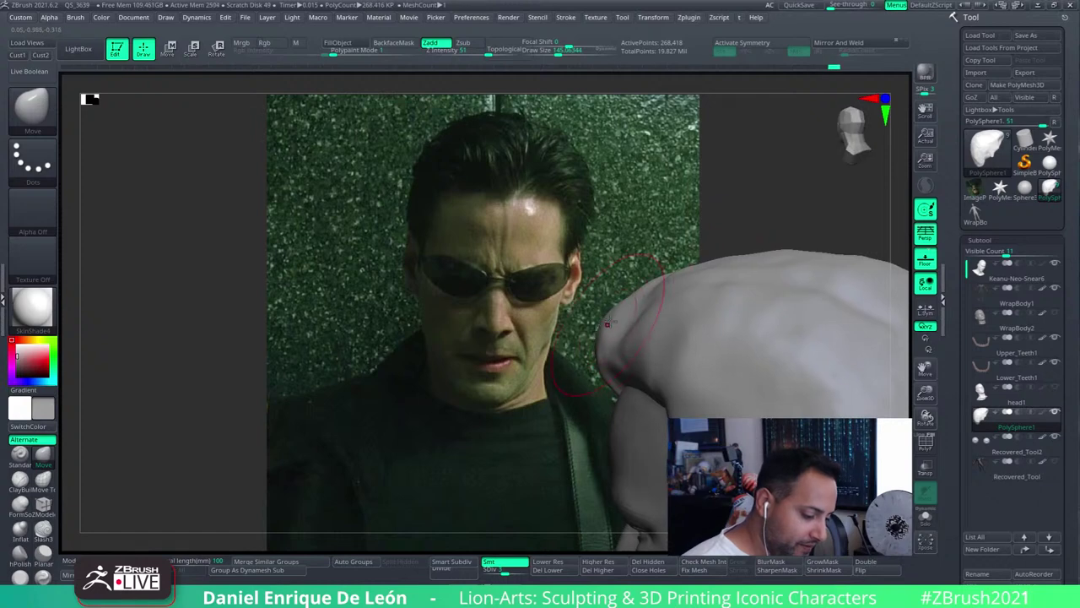
Reduce the brush size, shape the side hair, then restore the Cust1 front view
key([)
key([)
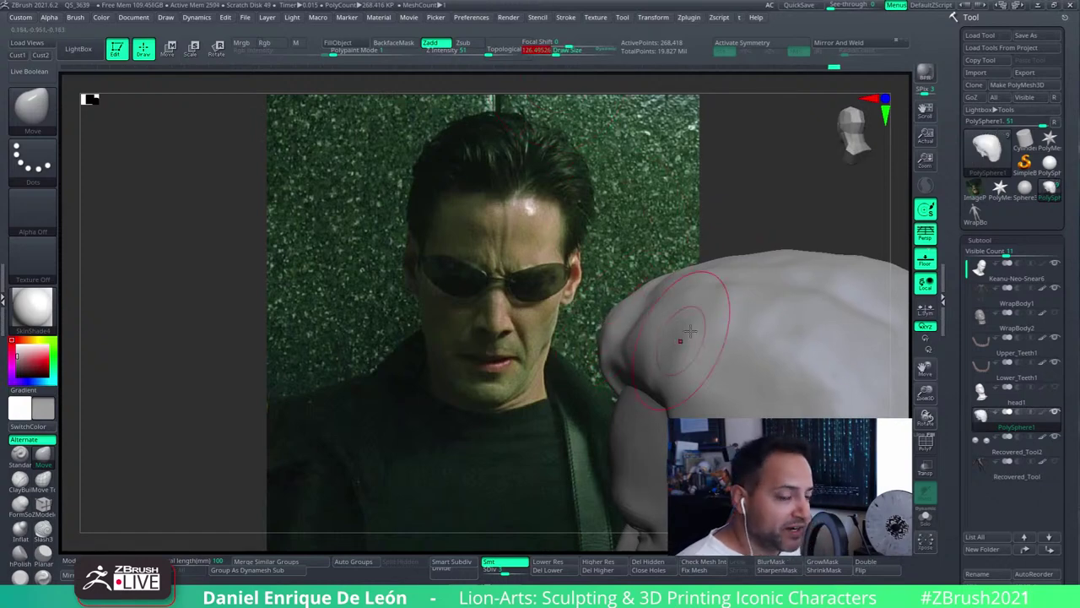
mouse_move(690, 331)
right_down()
mouse_move(646, 222)
mouse_move(635, 260)
mouse_move(675, 306)
mouse_move(667, 321)
mouse_move(620, 306)
right_up()
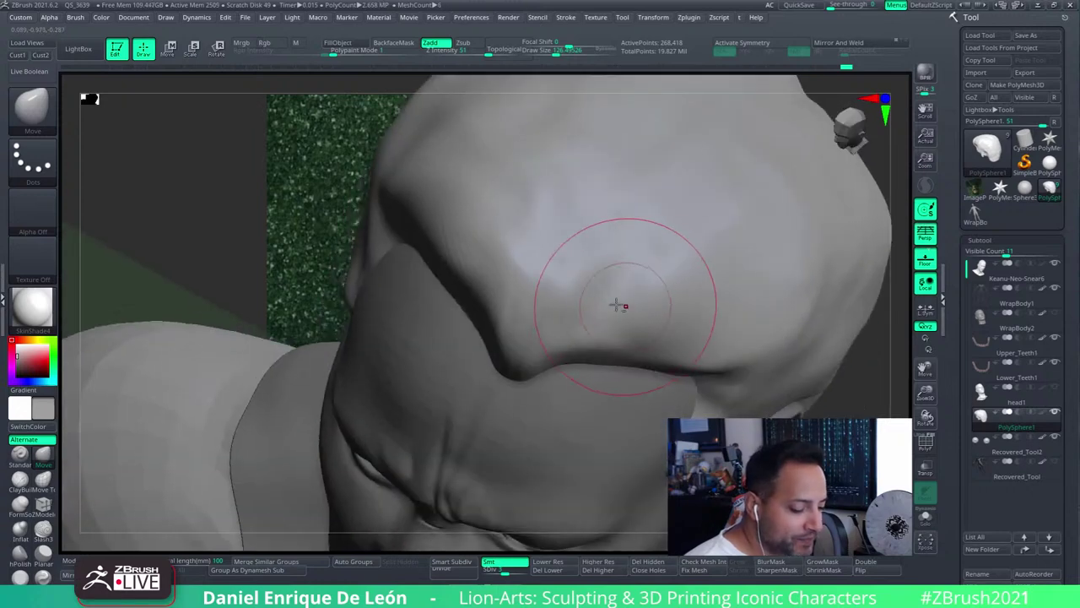
mouse_move(711, 309)
right_down()
mouse_move(641, 359)
mouse_move(700, 386)
mouse_move(723, 373)
mouse_move(663, 229)
mouse_move(652, 260)
mouse_move(622, 212)
mouse_move(591, 313)
right_up()
click(17, 56)
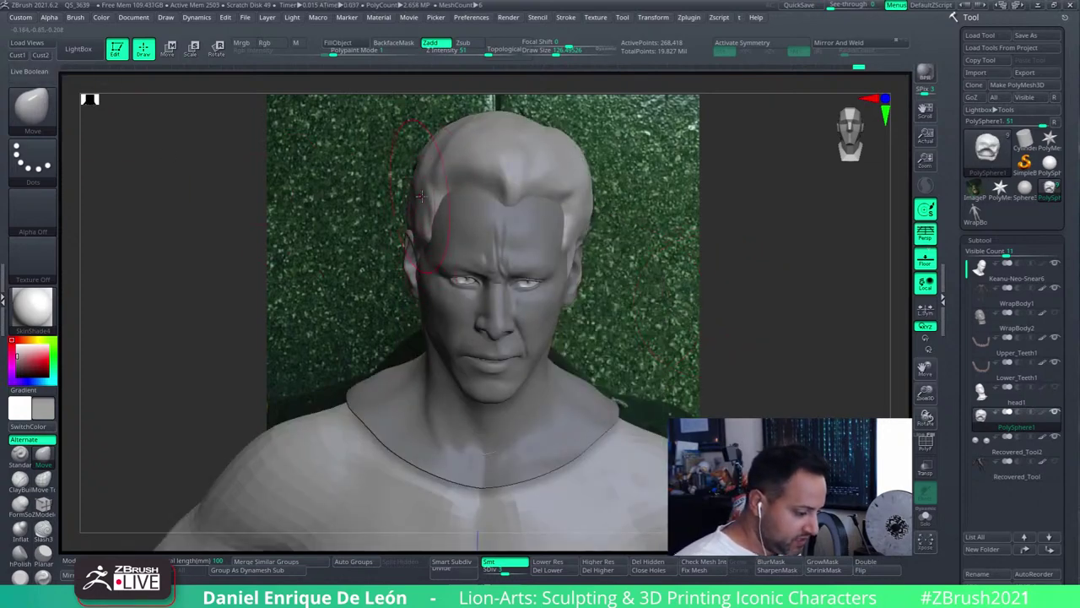
Smooth and lift the hair mass over the top and back of the skull
ctrl+right_drag(421, 196, 392, 242)
key(shift)
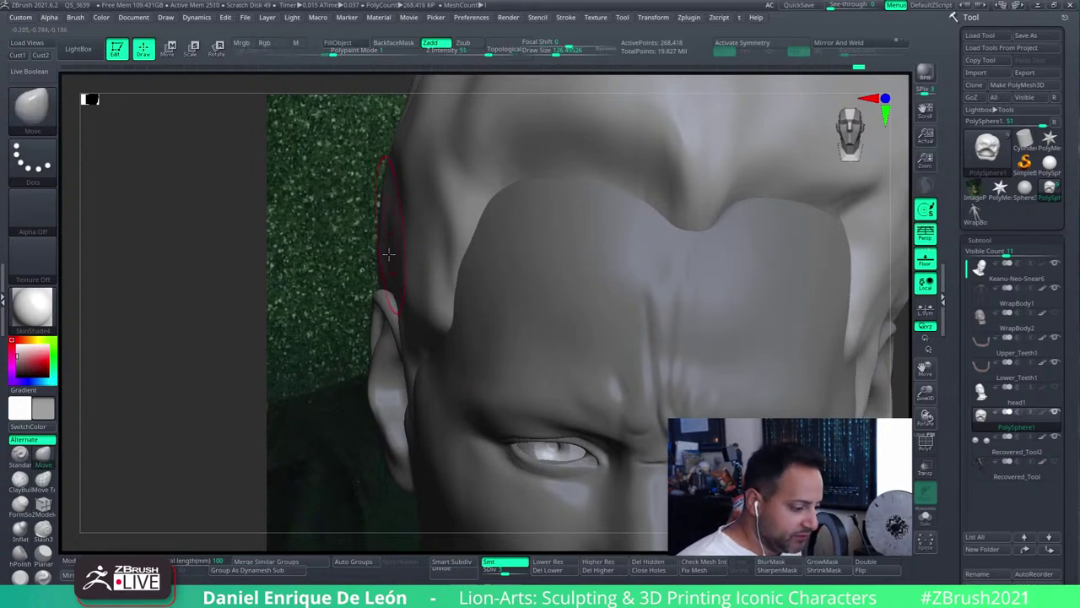
right_drag(432, 365, 445, 237)
key(shift)
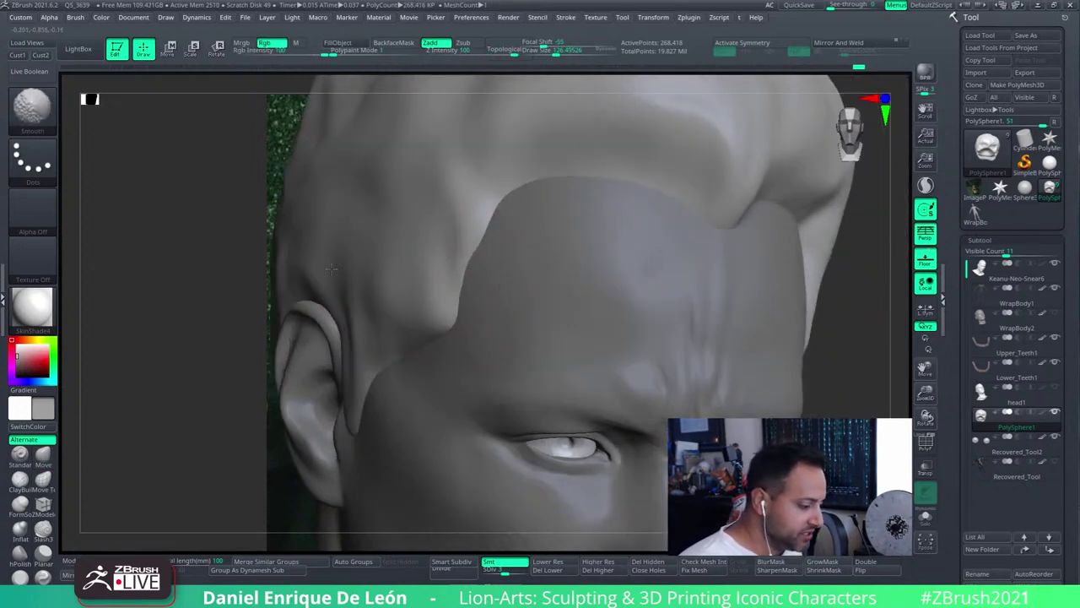
right_drag(286, 236, 567, 282)
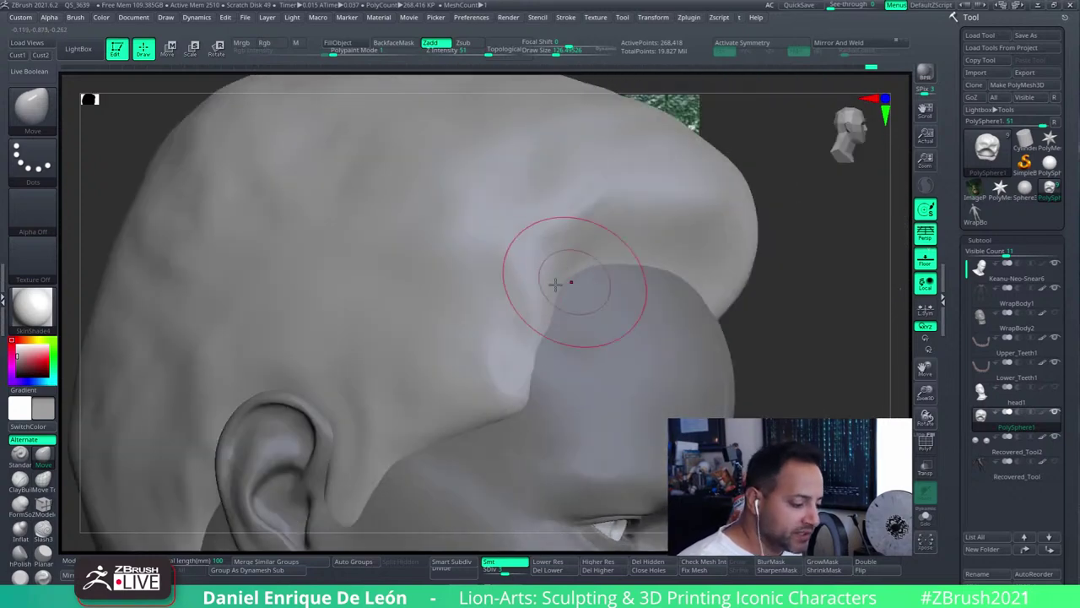
right_drag(389, 270, 466, 350)
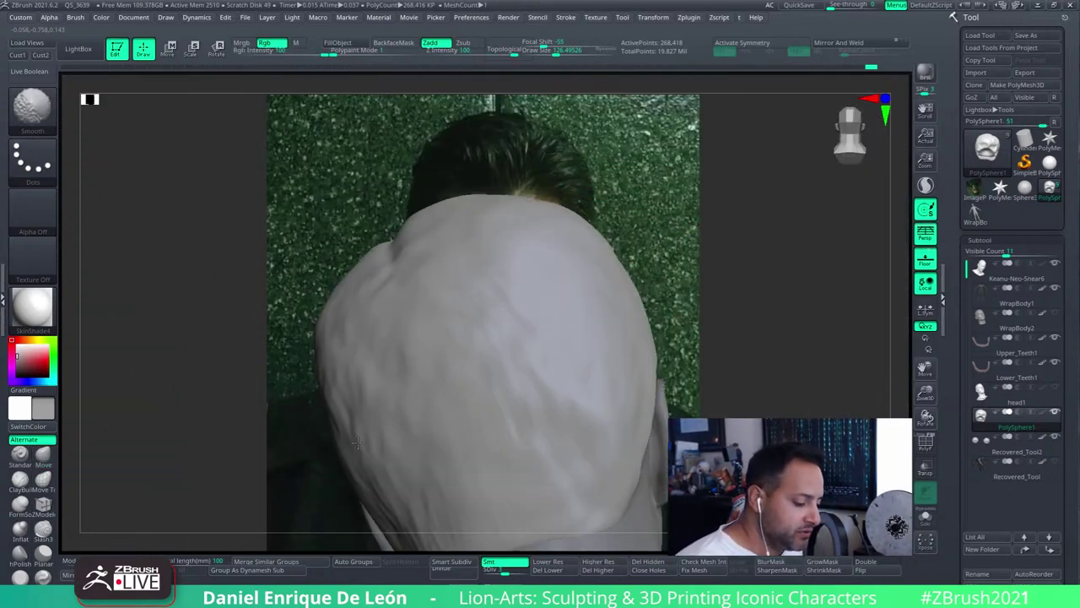
Round out the hair behind the ear and along the temple, finishing front-on
right_drag(358, 442, 509, 445)
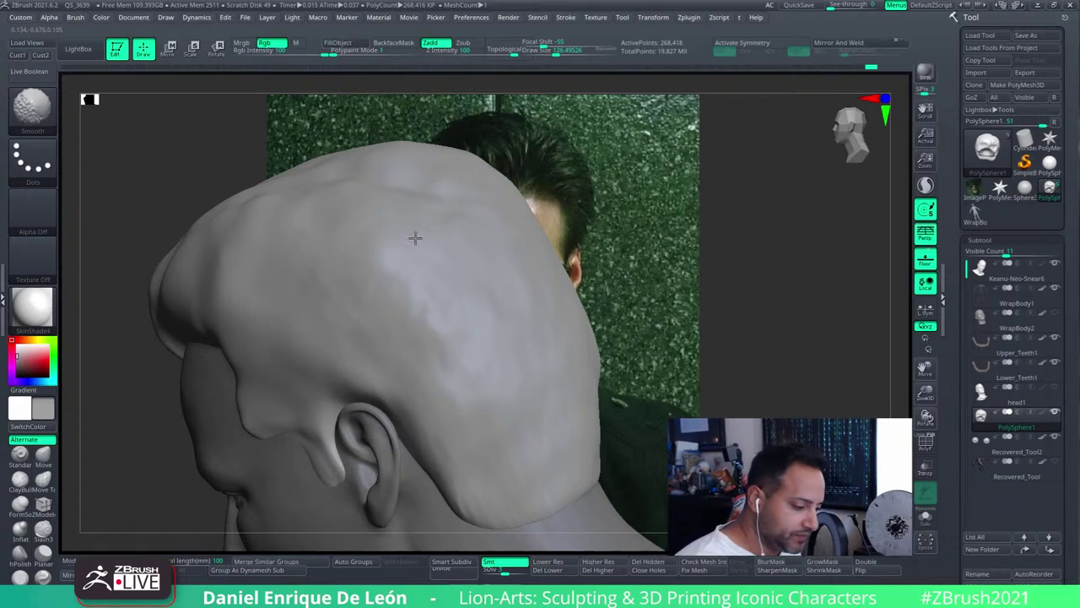
mouse_move(414, 238)
right_down()
mouse_move(574, 354)
mouse_move(499, 391)
mouse_move(583, 349)
right_up()
mouse_move(523, 394)
right_down()
mouse_move(576, 289)
mouse_move(615, 321)
mouse_move(541, 439)
mouse_move(583, 270)
mouse_move(549, 289)
mouse_move(596, 295)
mouse_move(535, 265)
mouse_move(448, 287)
mouse_move(473, 270)
mouse_move(439, 239)
mouse_move(456, 240)
mouse_move(414, 244)
mouse_move(443, 247)
mouse_move(433, 228)
mouse_move(565, 238)
right_up()
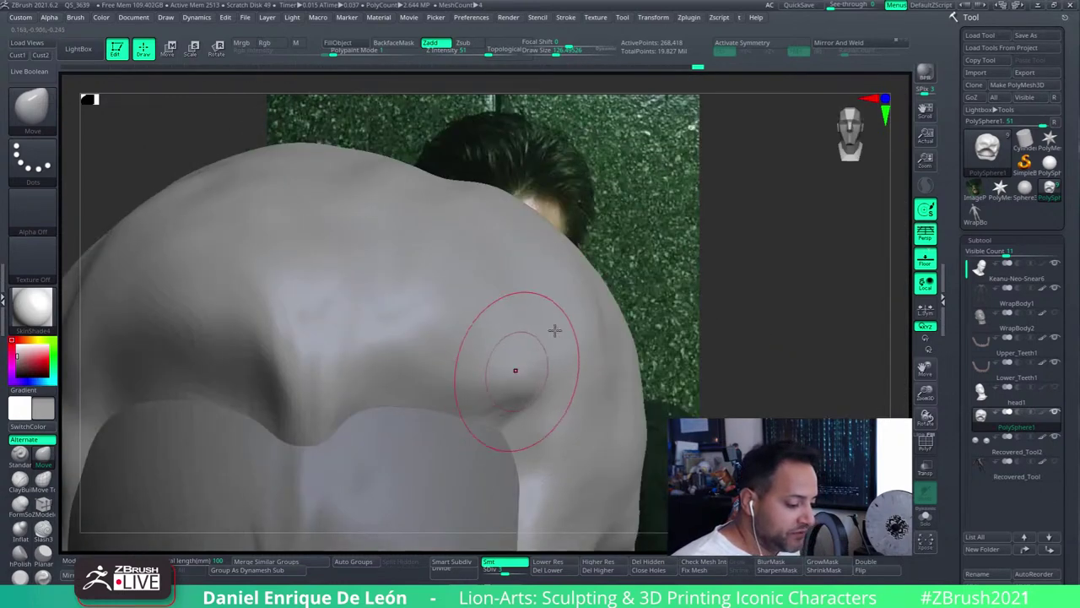
mouse_move(554, 326)
right_down()
mouse_move(581, 242)
mouse_move(589, 313)
mouse_move(572, 314)
mouse_move(614, 305)
right_up()
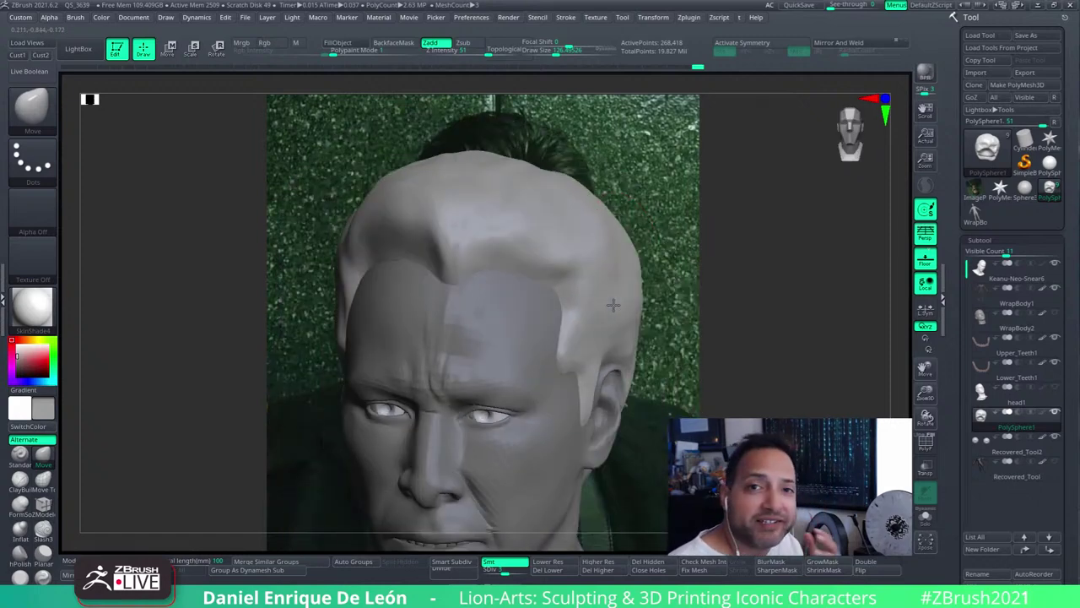
mouse_move(614, 305)
right_down()
mouse_move(590, 244)
mouse_move(615, 249)
mouse_move(558, 262)
mouse_move(591, 253)
mouse_move(498, 386)
right_up()
mouse_move(522, 330)
right_down()
mouse_move(540, 422)
mouse_move(575, 335)
mouse_move(639, 364)
right_up()
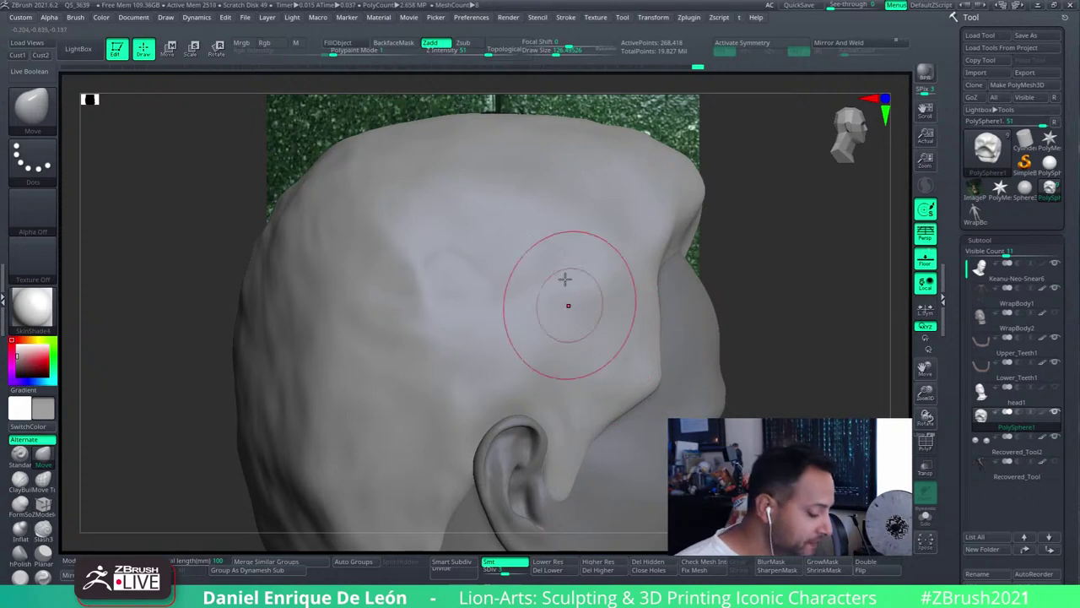
Shift-Smooth the hair on the back of the head
mouse_move(565, 278)
right_down()
mouse_move(564, 244)
mouse_move(559, 286)
right_up()
key(shift)
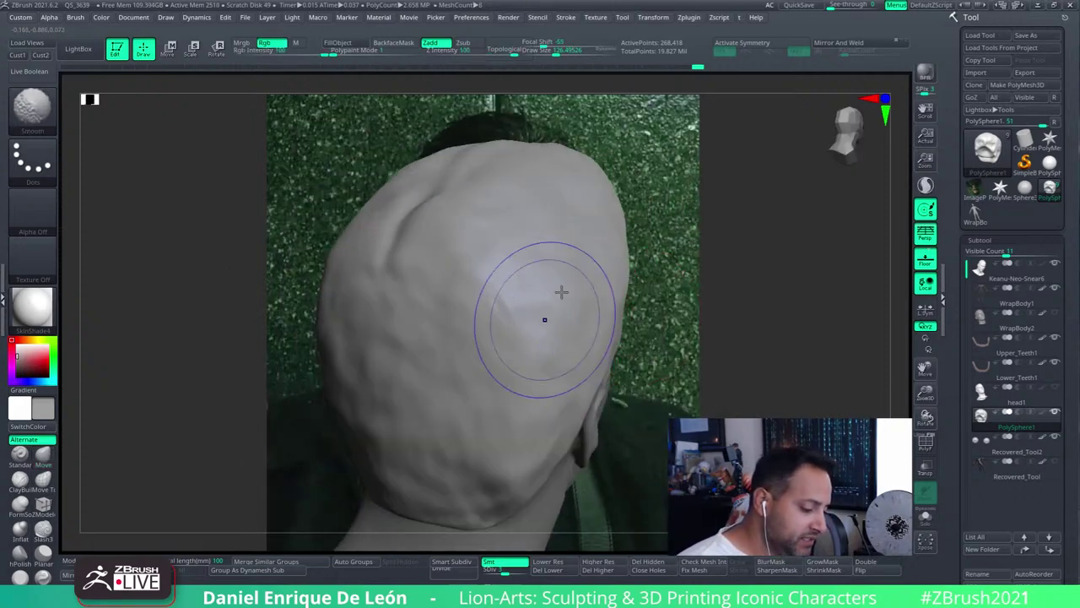
right_drag(480, 466, 596, 350)
Compare the head against the Neo reference from side angles, then restore the Cust1 front view
right_drag(542, 327, 554, 363)
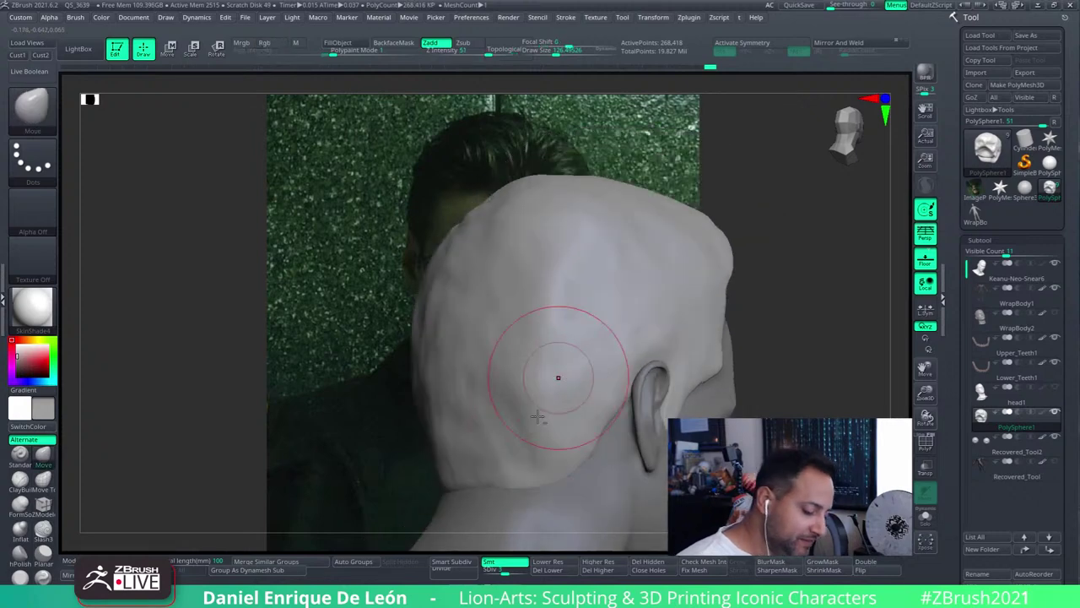
right_drag(506, 411, 583, 355)
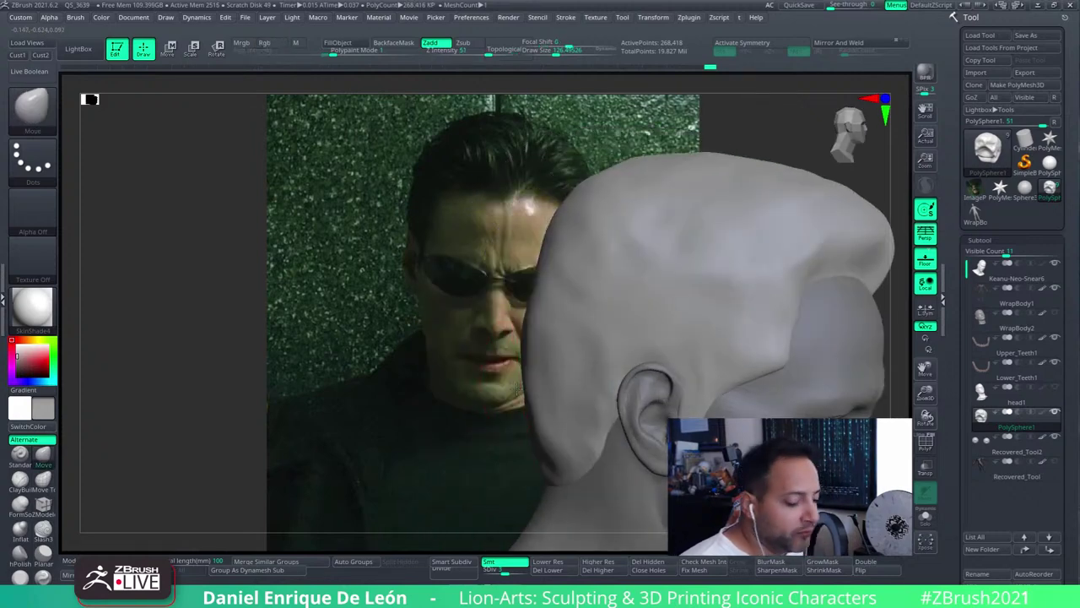
mouse_move(633, 294)
right_down()
mouse_move(571, 320)
mouse_move(455, 314)
mouse_move(641, 287)
mouse_move(738, 253)
mouse_move(598, 357)
right_up()
mouse_move(563, 390)
right_down()
mouse_move(555, 361)
mouse_move(622, 316)
mouse_move(429, 206)
right_up()
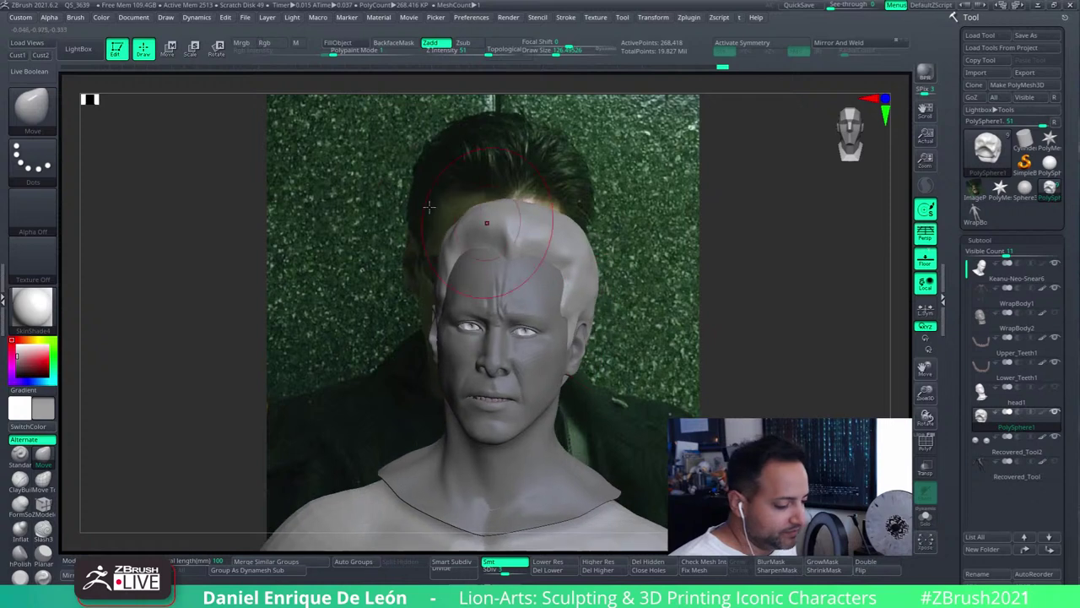
click(18, 55)
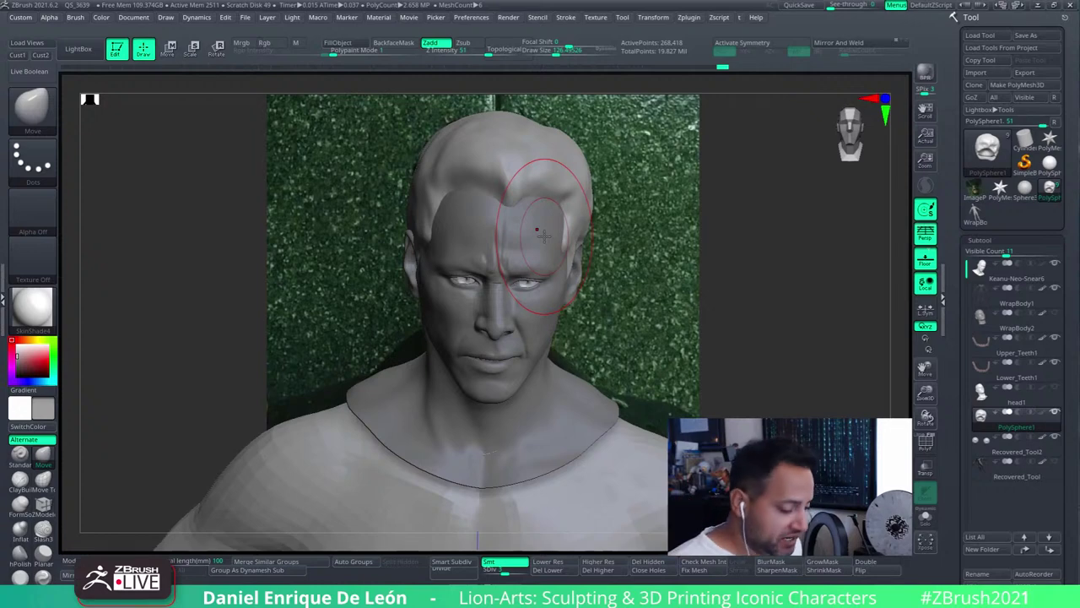
Shrink the brush three times and tighten the sideburn at the temple in profile
mouse_move(537, 230)
right_down()
mouse_move(650, 223)
mouse_move(541, 201)
mouse_move(458, 217)
mouse_move(514, 150)
right_up()
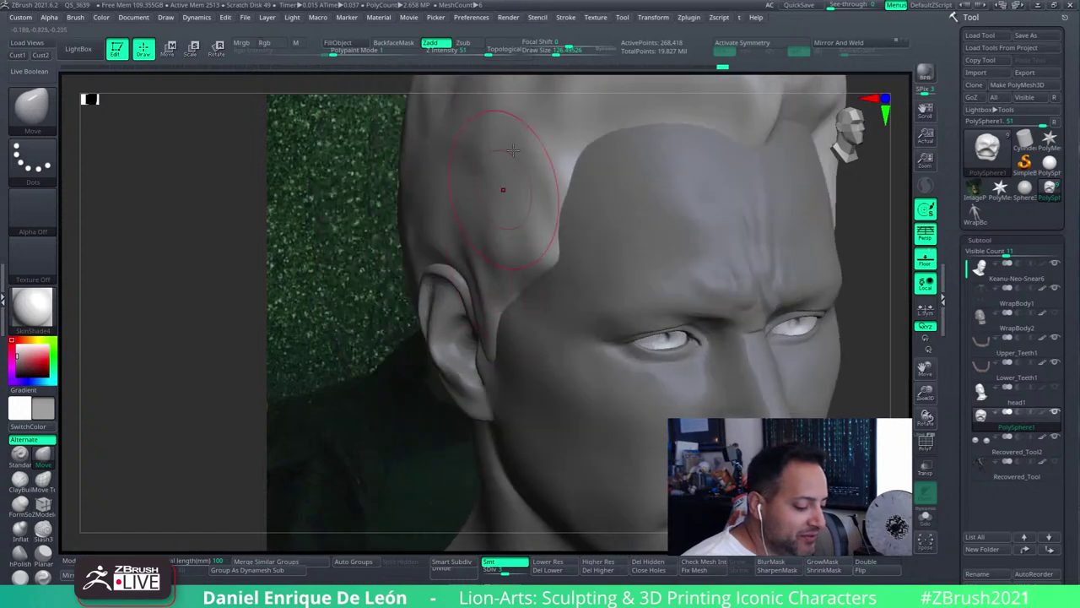
key([)
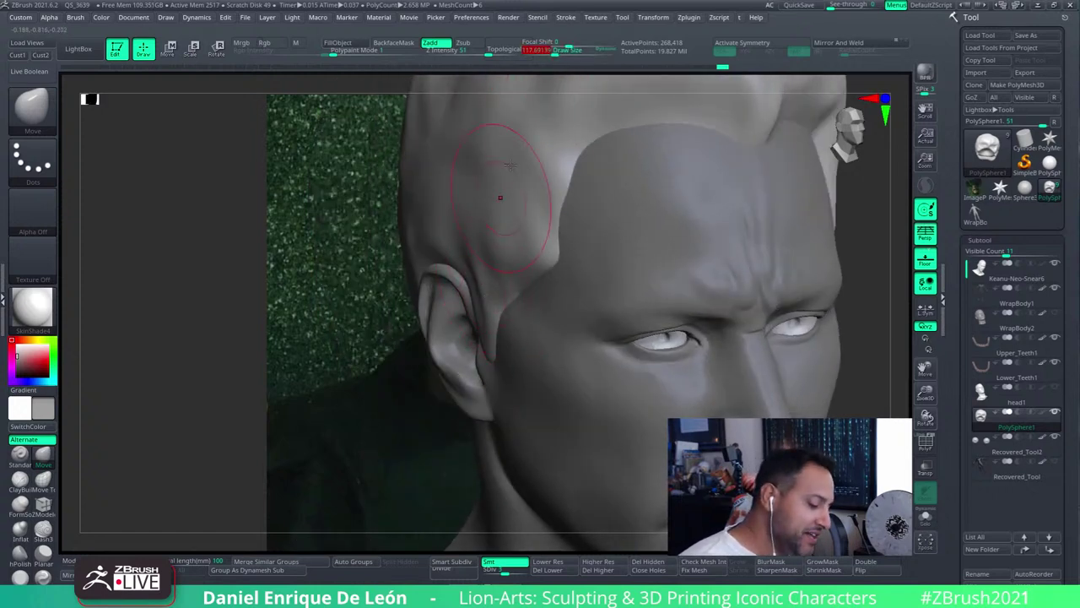
key([)
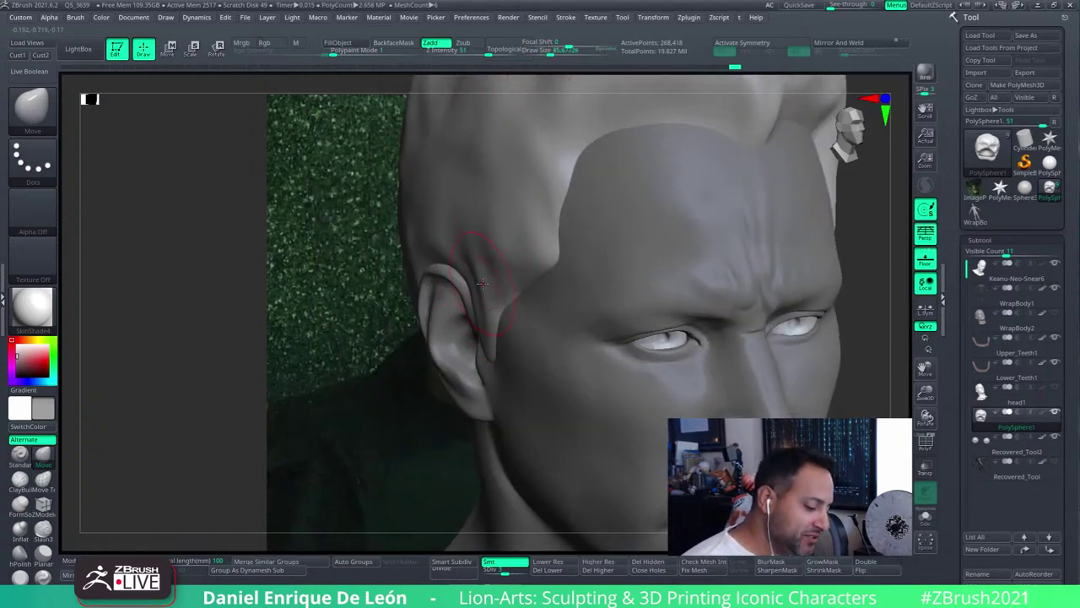
right_drag(481, 283, 491, 262)
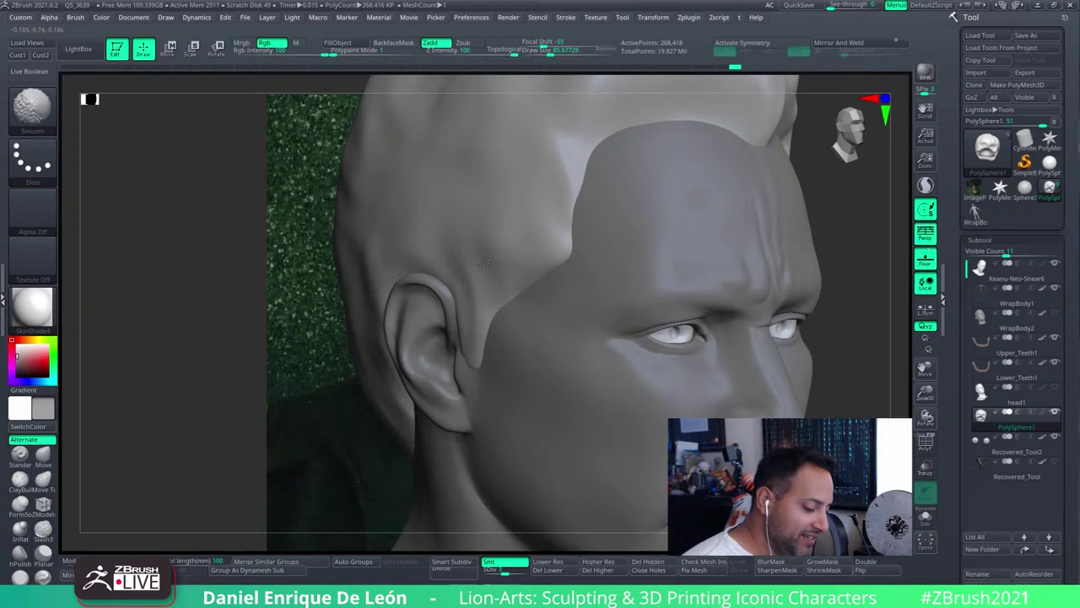
right_drag(475, 316, 495, 337)
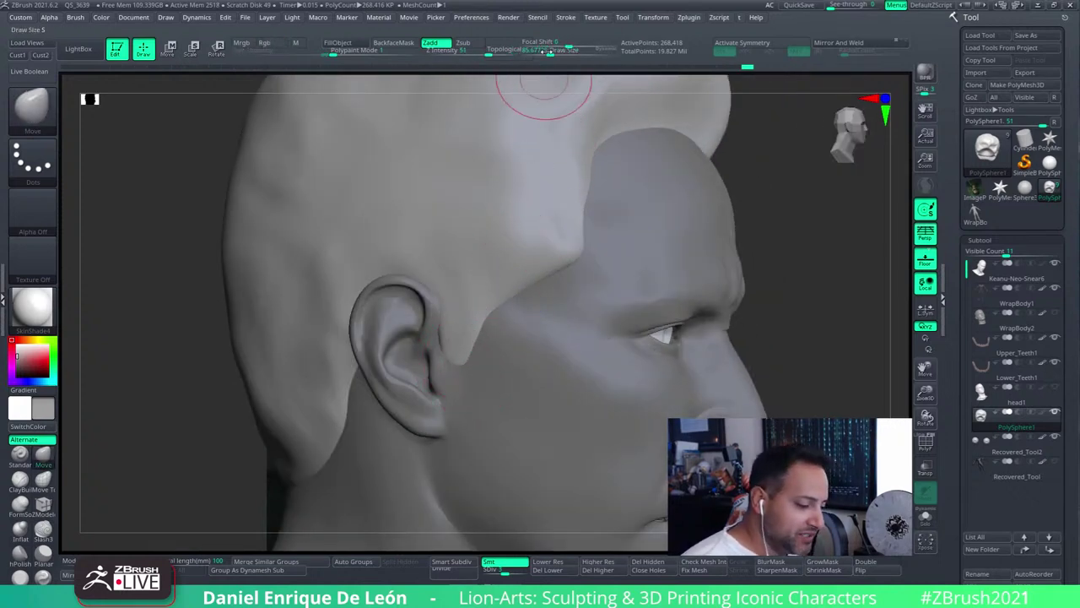
key([)
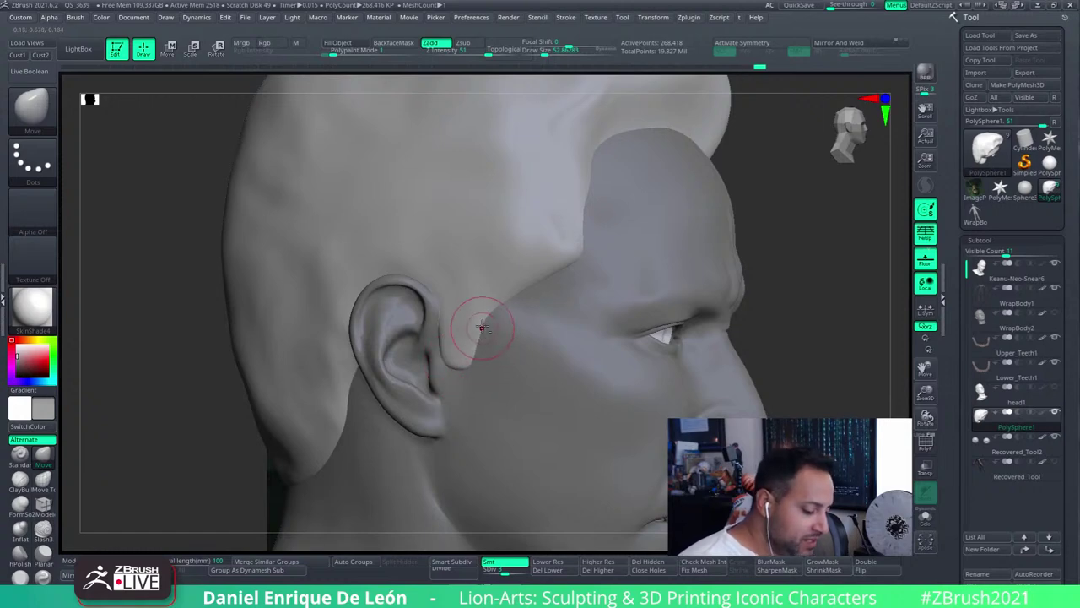
Toggle to the face subtool and back to the PolySphere1 hair, viewing three-quarter against the reference
alt+click(473, 362)
alt+click(474, 361)
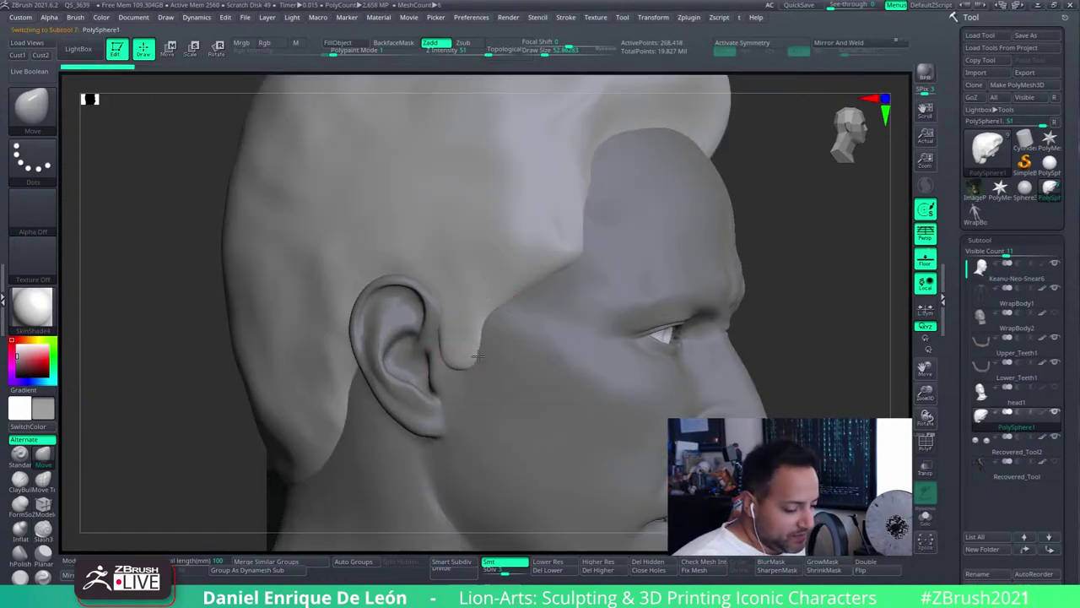
mouse_move(627, 212)
right_down()
mouse_move(671, 304)
mouse_move(540, 321)
mouse_move(536, 304)
mouse_move(530, 321)
mouse_move(553, 319)
mouse_move(540, 346)
mouse_move(553, 350)
mouse_move(520, 390)
mouse_move(583, 302)
mouse_move(581, 318)
mouse_move(609, 218)
mouse_move(559, 295)
mouse_move(492, 316)
mouse_move(433, 296)
mouse_move(595, 348)
mouse_move(560, 429)
mouse_move(579, 265)
mouse_move(519, 254)
right_up()
Shift-smooth the back of the hair, then frame the forehead, brow and eyes
mouse_move(475, 343)
right_down()
mouse_move(506, 285)
mouse_move(535, 272)
mouse_move(551, 295)
mouse_move(656, 308)
mouse_move(596, 278)
mouse_move(494, 385)
right_up()
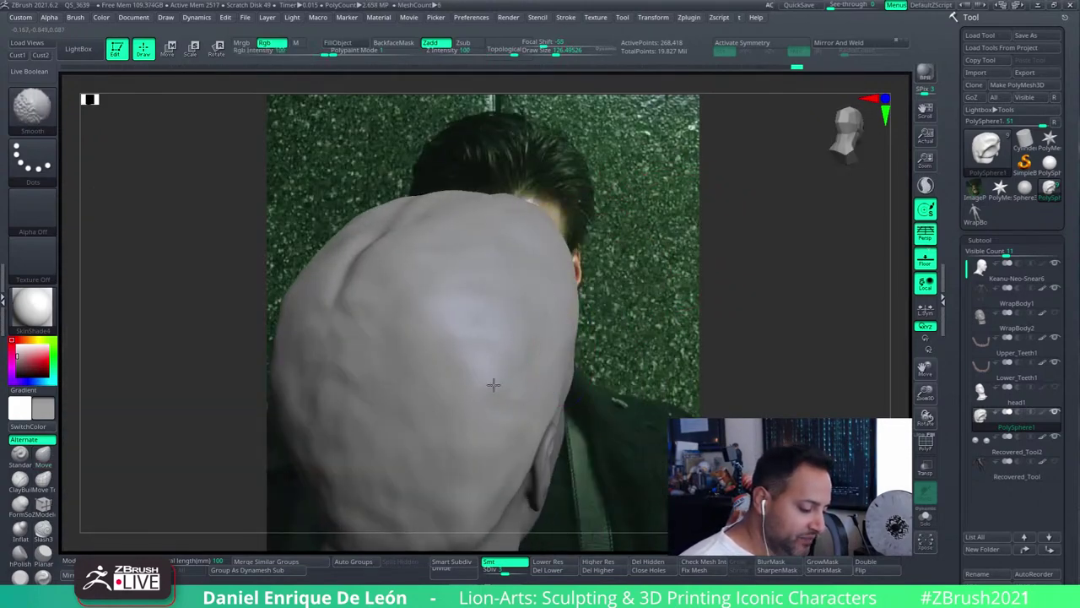
mouse_move(519, 324)
right_down()
mouse_move(552, 295)
mouse_move(559, 340)
mouse_move(579, 317)
mouse_move(552, 317)
right_up()
mouse_move(485, 288)
right_down()
mouse_move(490, 261)
mouse_move(513, 309)
mouse_move(502, 311)
mouse_move(579, 292)
mouse_move(519, 300)
mouse_move(546, 273)
mouse_move(501, 289)
mouse_move(549, 354)
right_up()
key(shift)
mouse_move(600, 441)
right_down()
mouse_move(574, 309)
mouse_move(615, 385)
right_up()
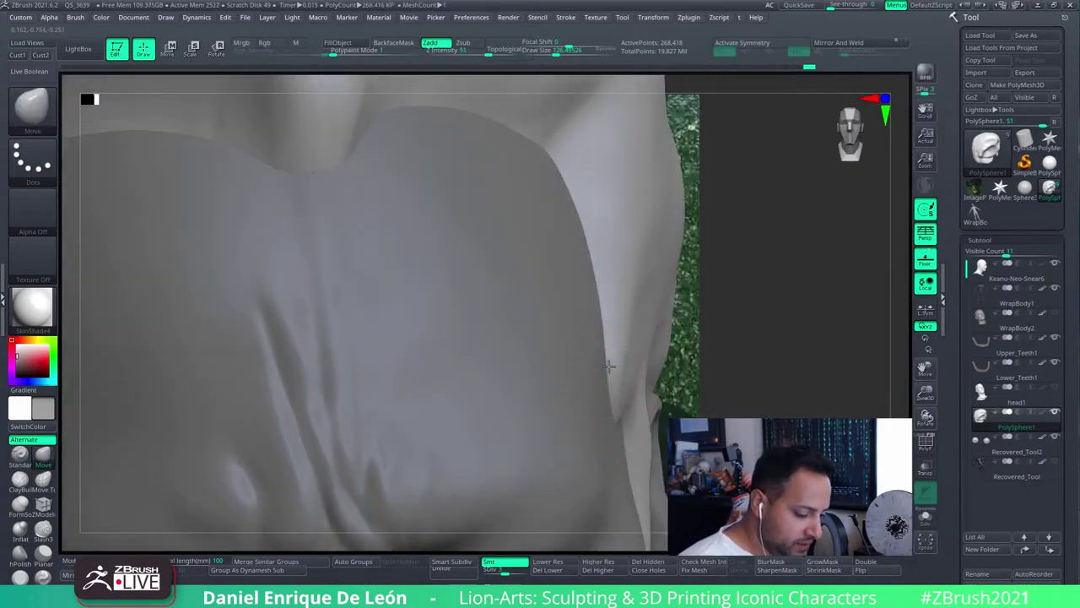
mouse_move(632, 338)
right_down()
mouse_move(569, 344)
mouse_move(585, 307)
mouse_move(545, 335)
mouse_move(518, 316)
mouse_move(521, 337)
mouse_move(492, 275)
mouse_move(518, 290)
mouse_move(545, 251)
mouse_move(501, 379)
mouse_move(490, 301)
mouse_move(529, 315)
mouse_move(475, 330)
right_up()
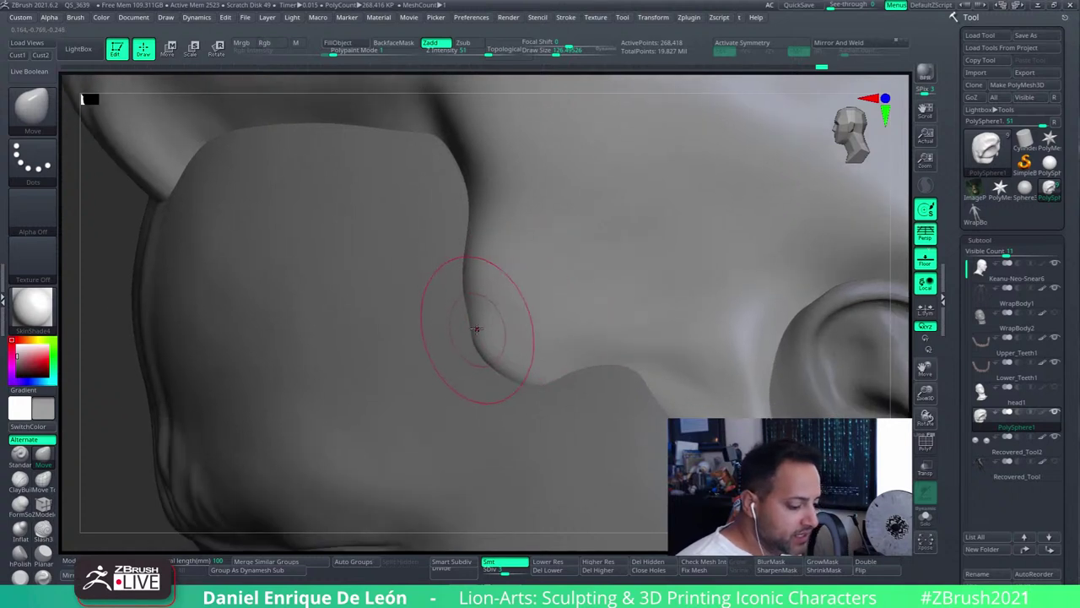
Lower Draw Size to about 82 and stroke along the cheek crease
drag(532, 43, 529, 44)
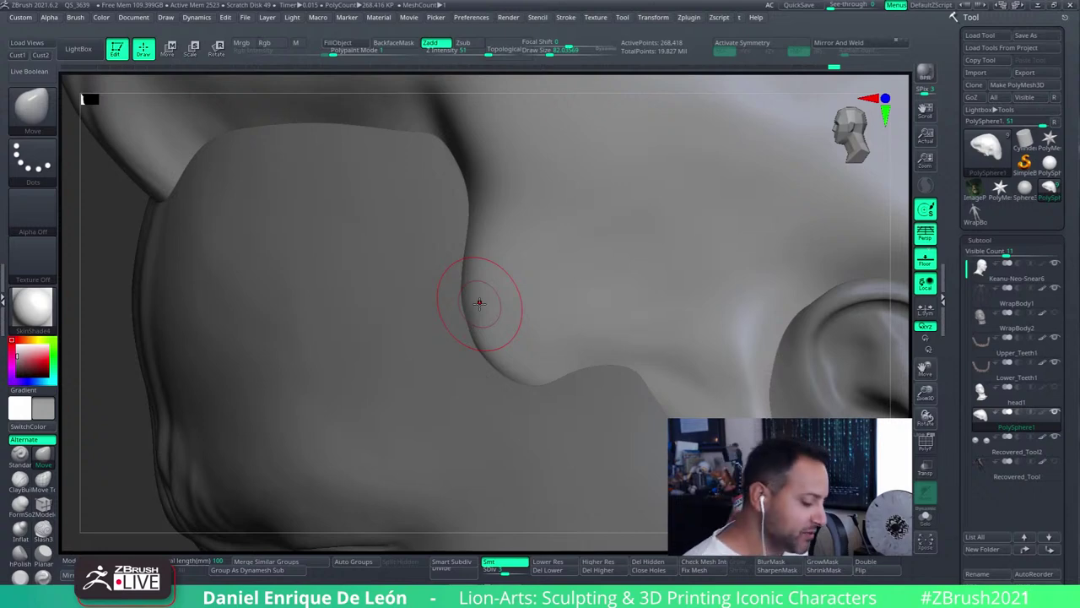
mouse_move(619, 381)
right_down()
mouse_move(680, 276)
mouse_move(524, 264)
mouse_move(634, 313)
mouse_move(506, 258)
mouse_move(673, 338)
mouse_move(526, 282)
mouse_move(524, 313)
mouse_move(543, 279)
right_up()
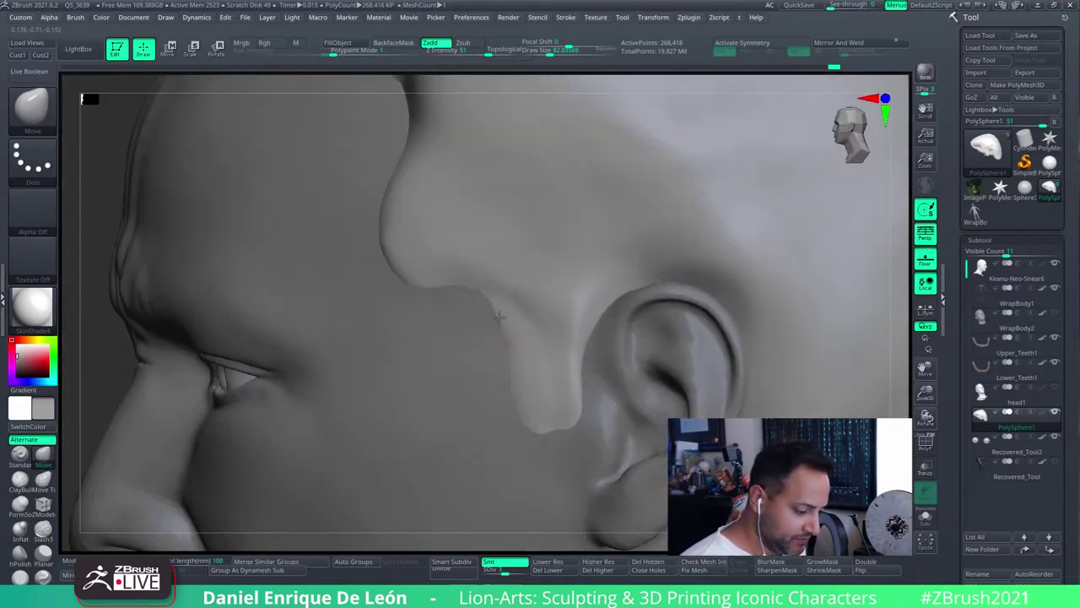
Apply the Cust1 front view and set model transparency to 31 over the reference
click(19, 55)
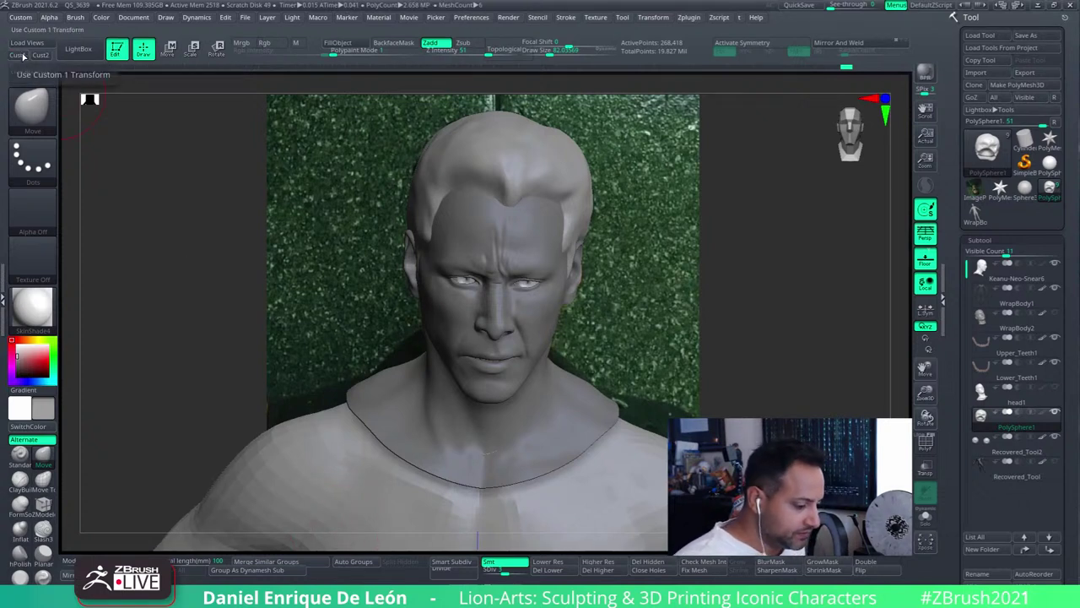
click(84, 560)
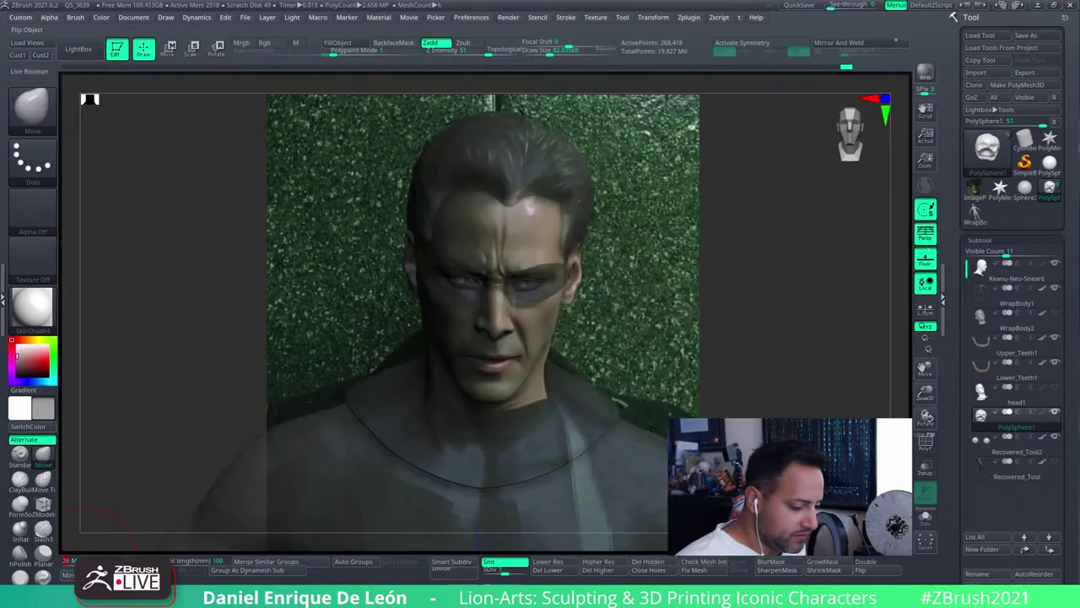
drag(85, 560, 84, 555)
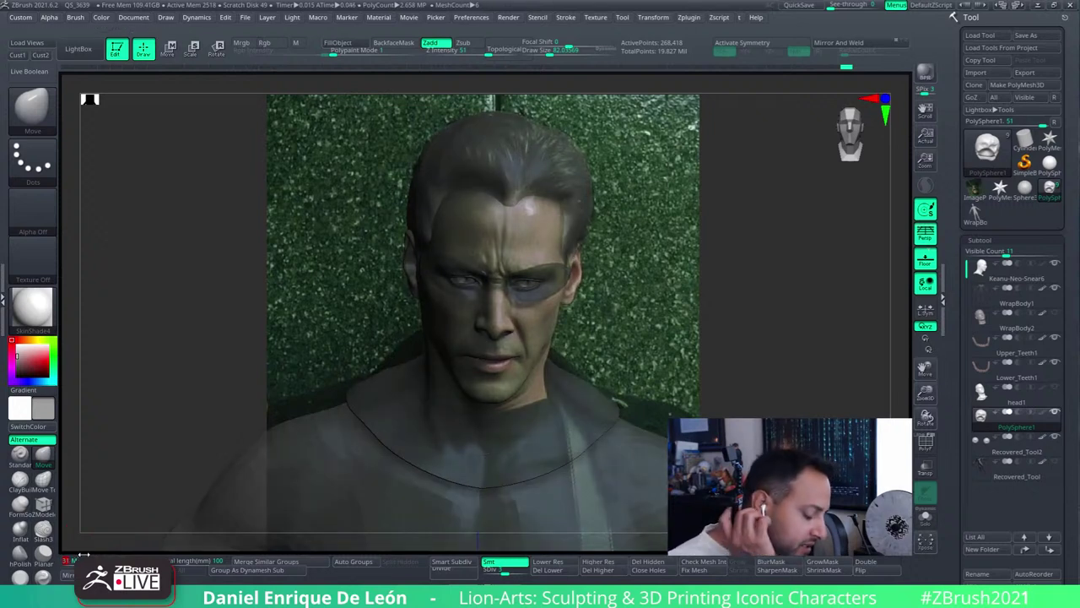
click(85, 555)
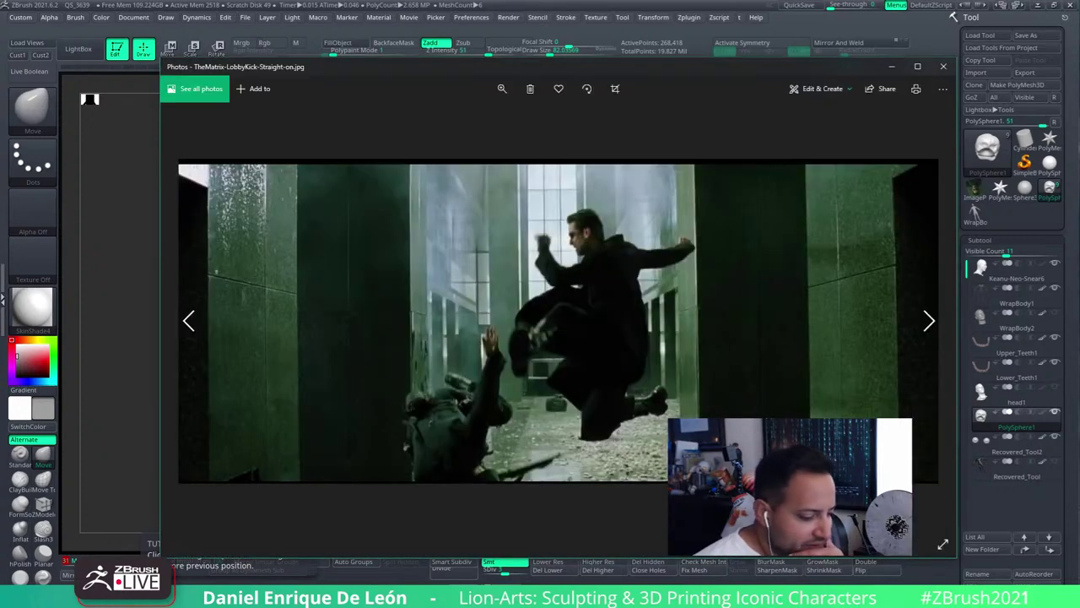
Zoom and pan the lobby kick photo to frame Neo, then close the photo viewer
click(502, 88)
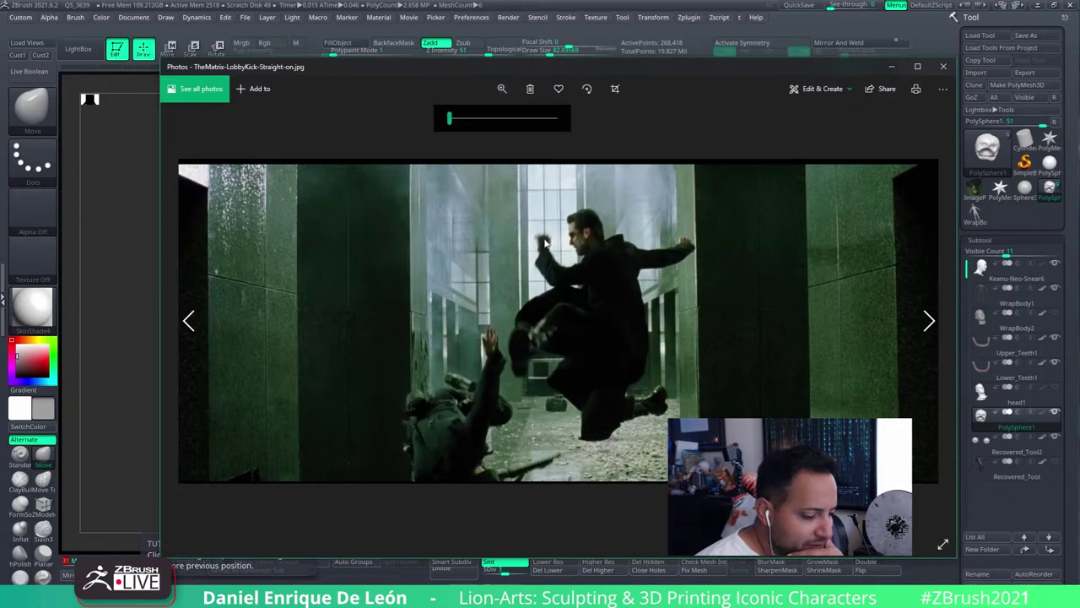
drag(450, 118, 469, 119)
drag(611, 246, 611, 289)
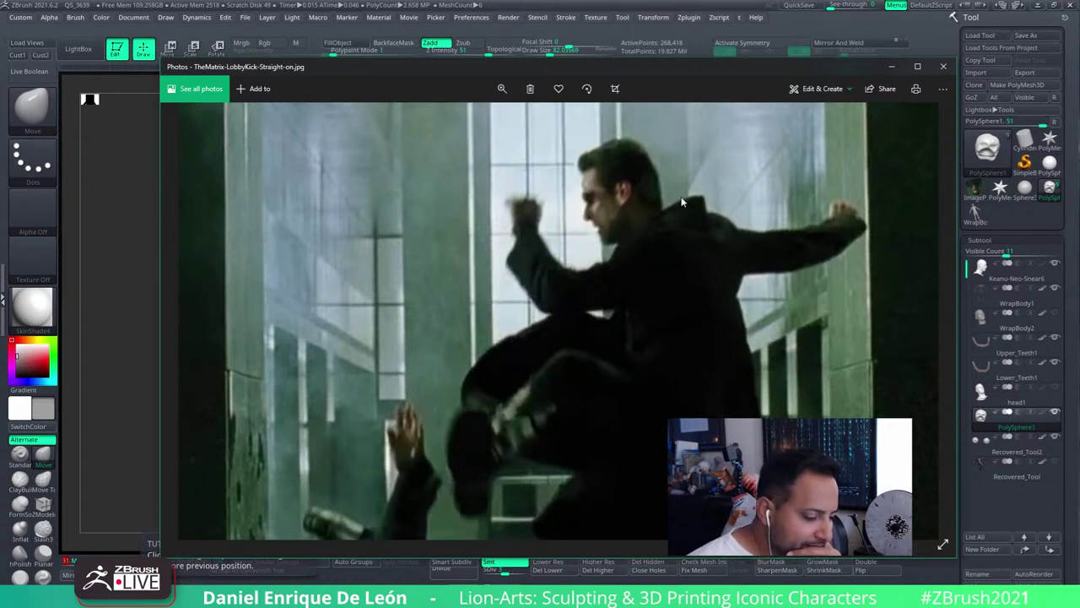
click(942, 66)
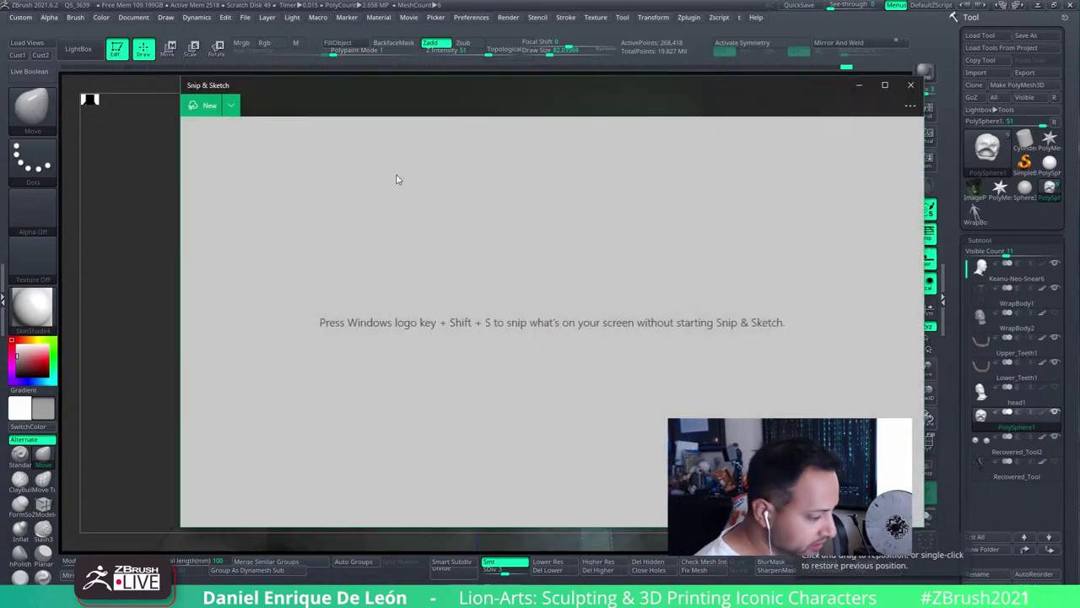
Close the empty Snip & Sketch window, cancelling the snip overlay with Esc
click(195, 105)
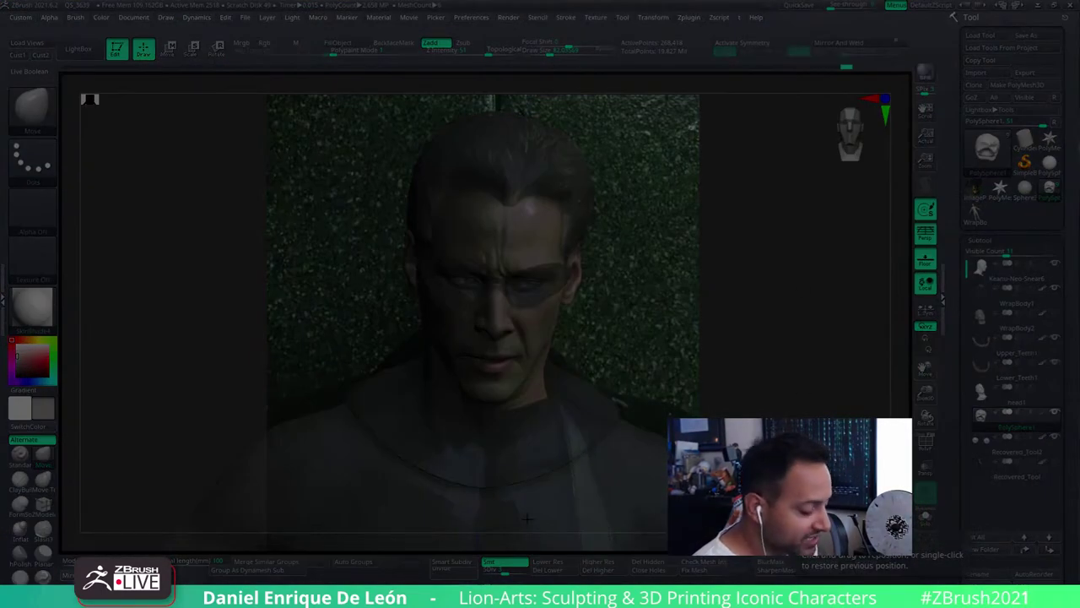
key(Escape)
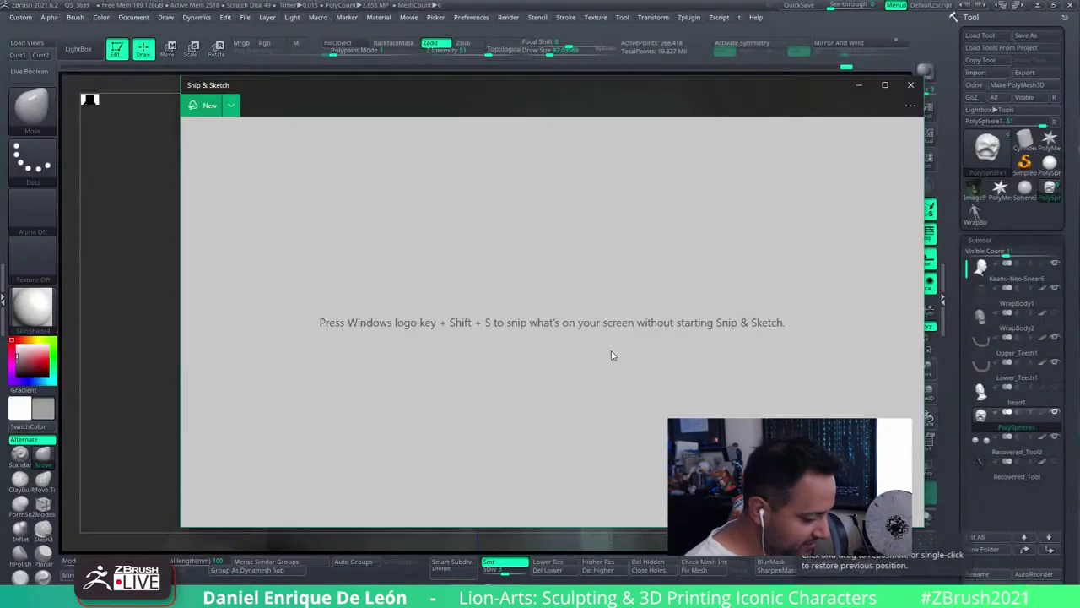
click(909, 85)
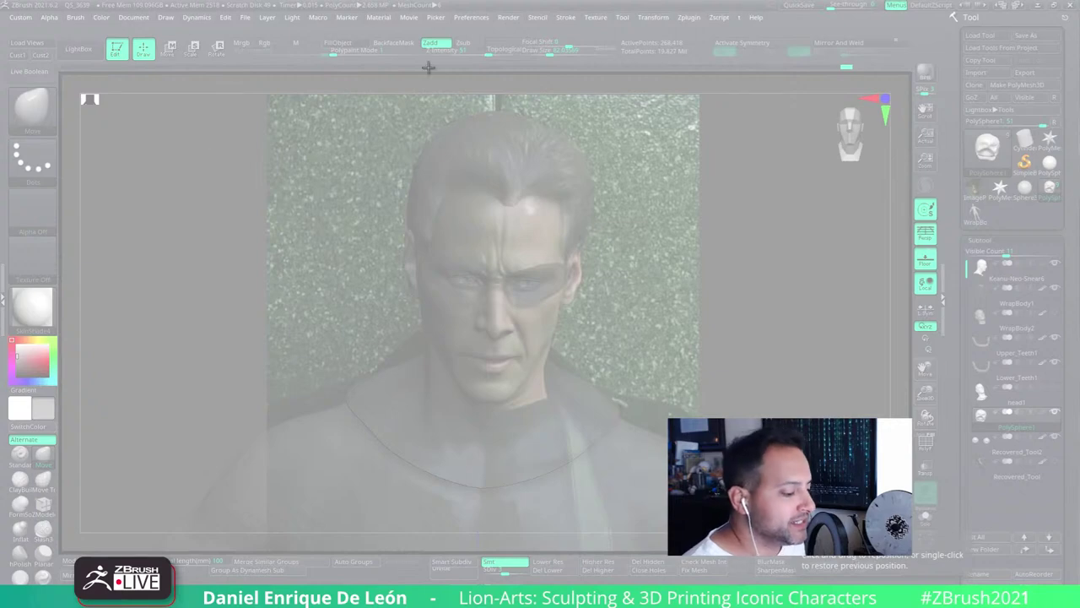
Snip the ZBrush canvas region, then close the snip and choose No to saving
drag(747, 91, 3, 419)
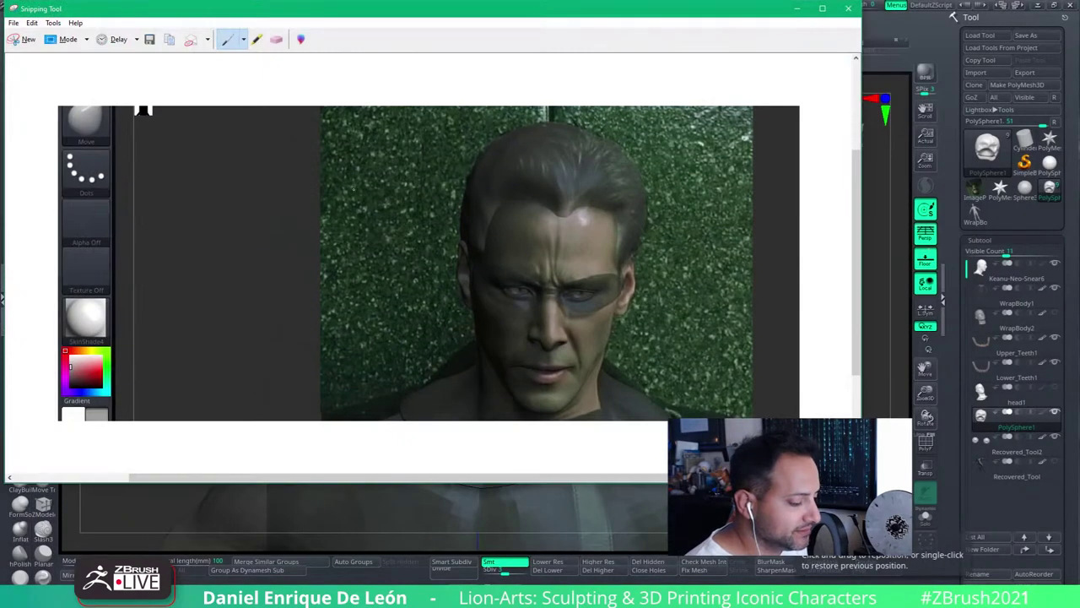
click(848, 8)
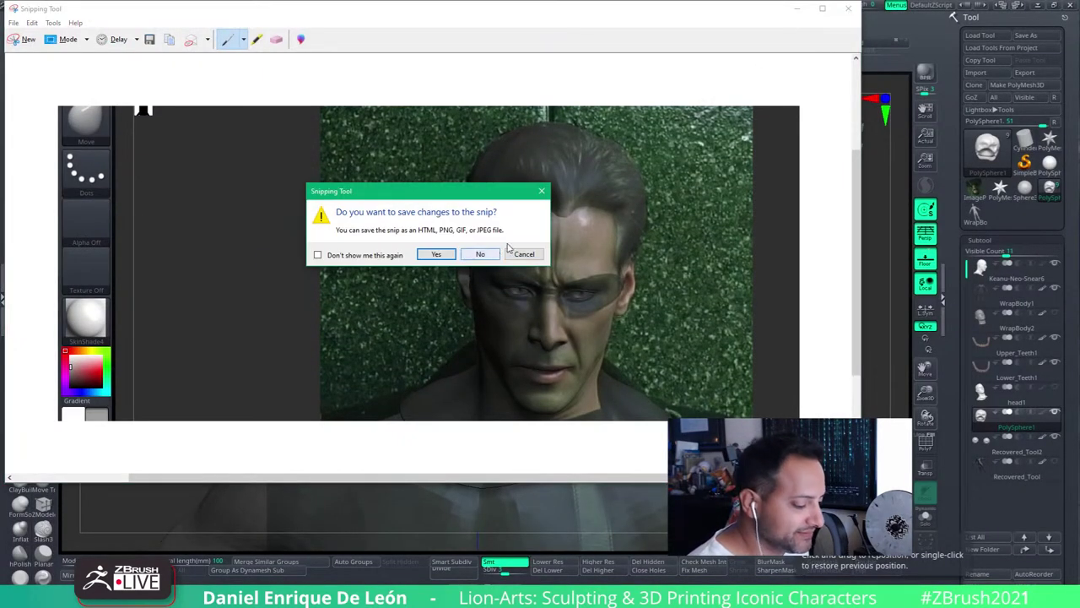
click(480, 254)
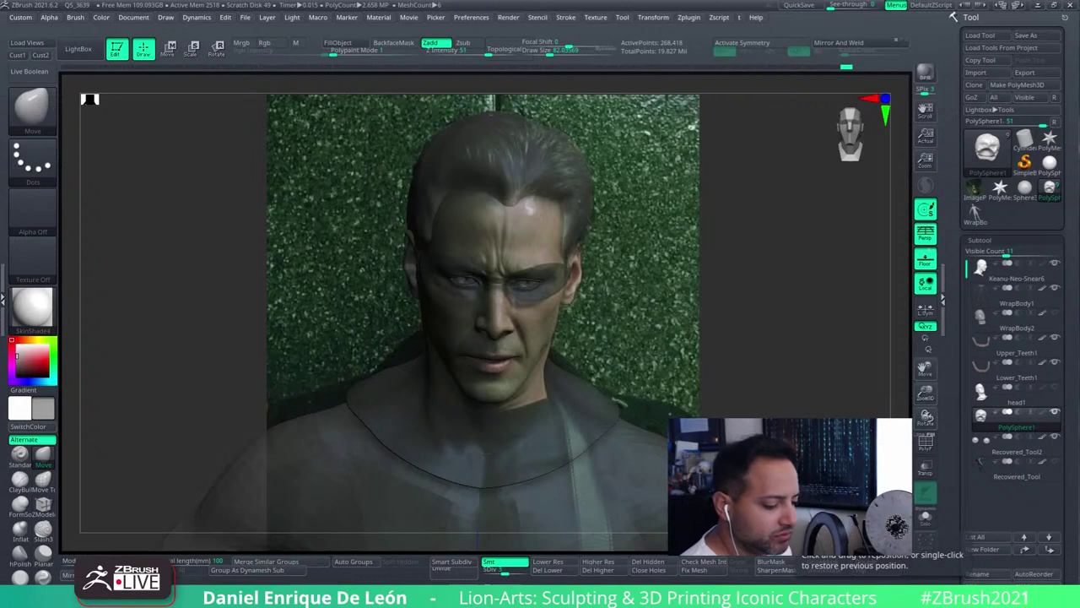
Make the bust opaque, rotate it to left profile, then Alt-Tab to the lobby image results
drag(767, 335, 806, 354)
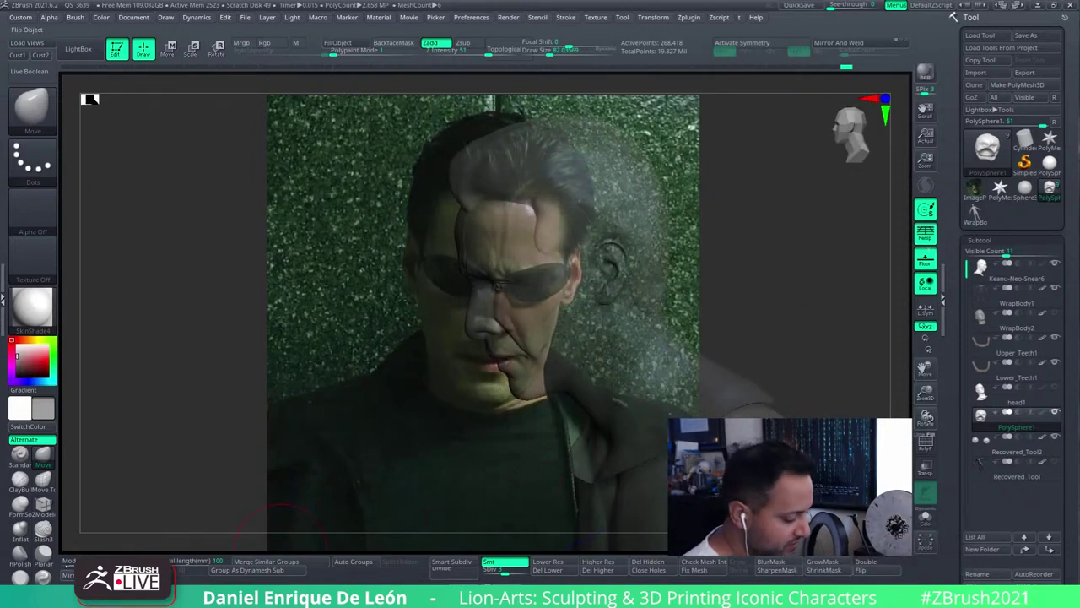
click(71, 561)
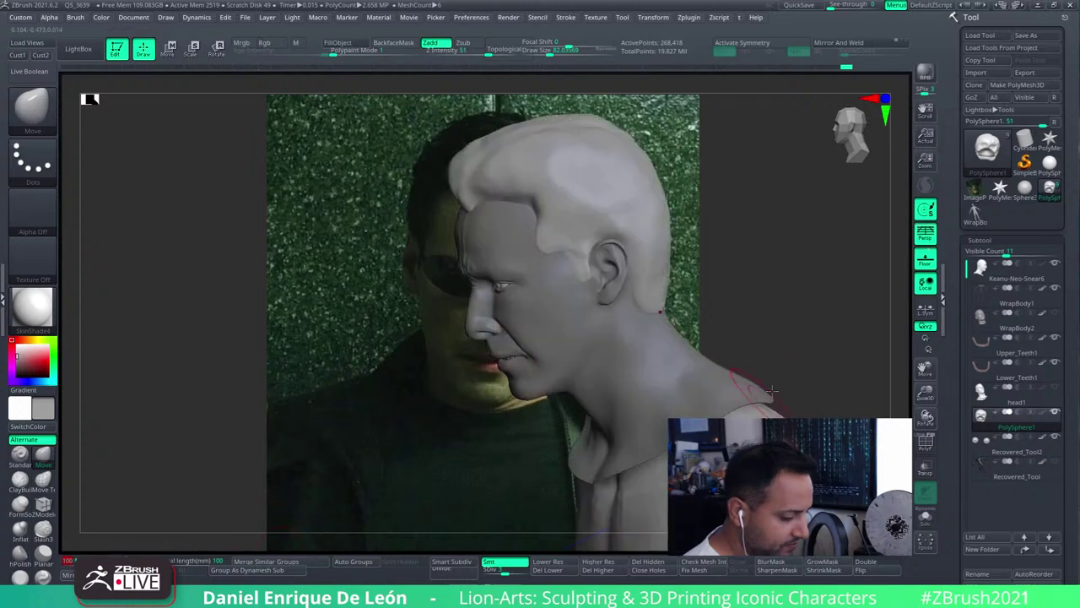
drag(811, 321, 771, 301)
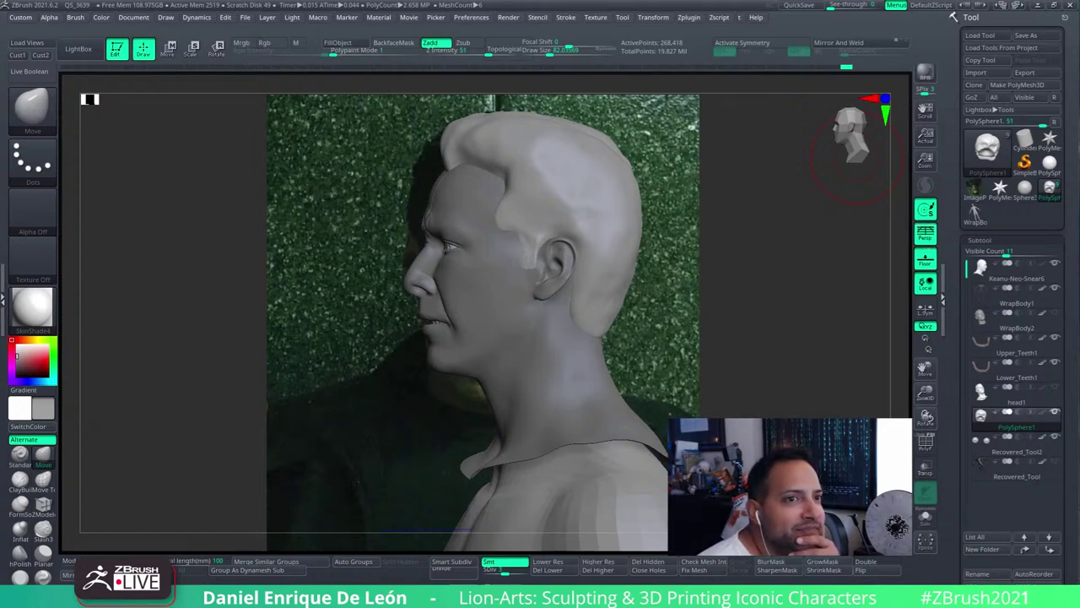
key(alt+Tab)
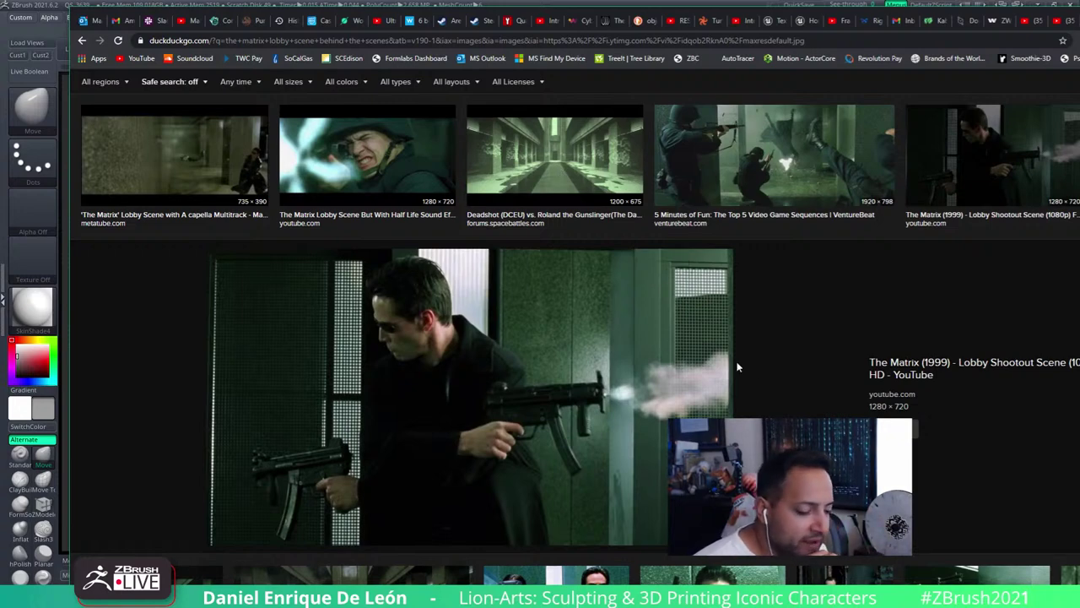
Scroll the results and open the 'THE MATRIX ( lobby fight scene )' close-up preview
scroll(726, 358, down, 3)
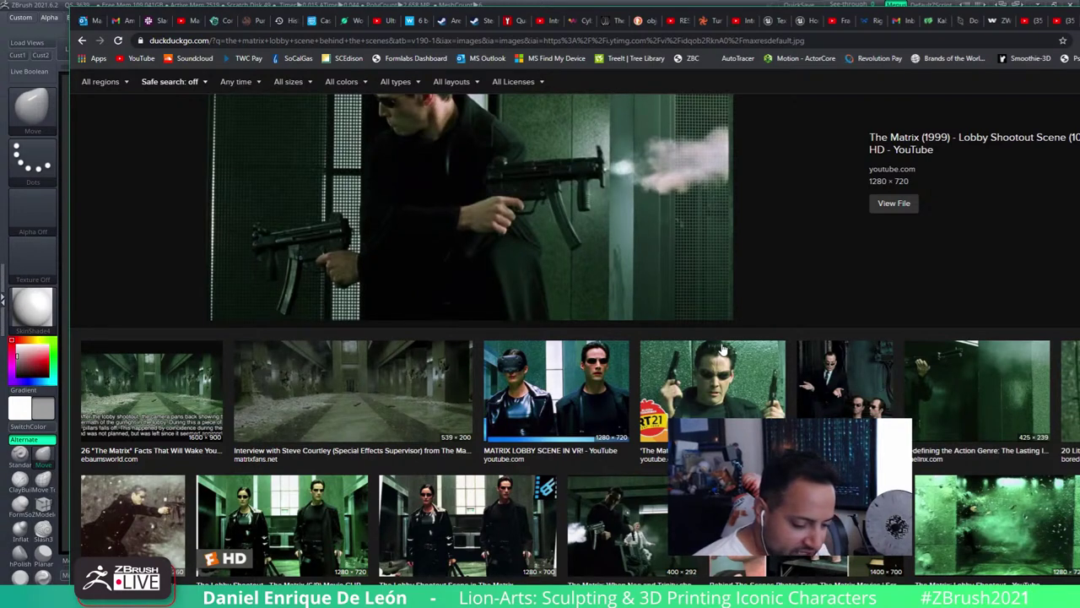
scroll(722, 348, down, 3)
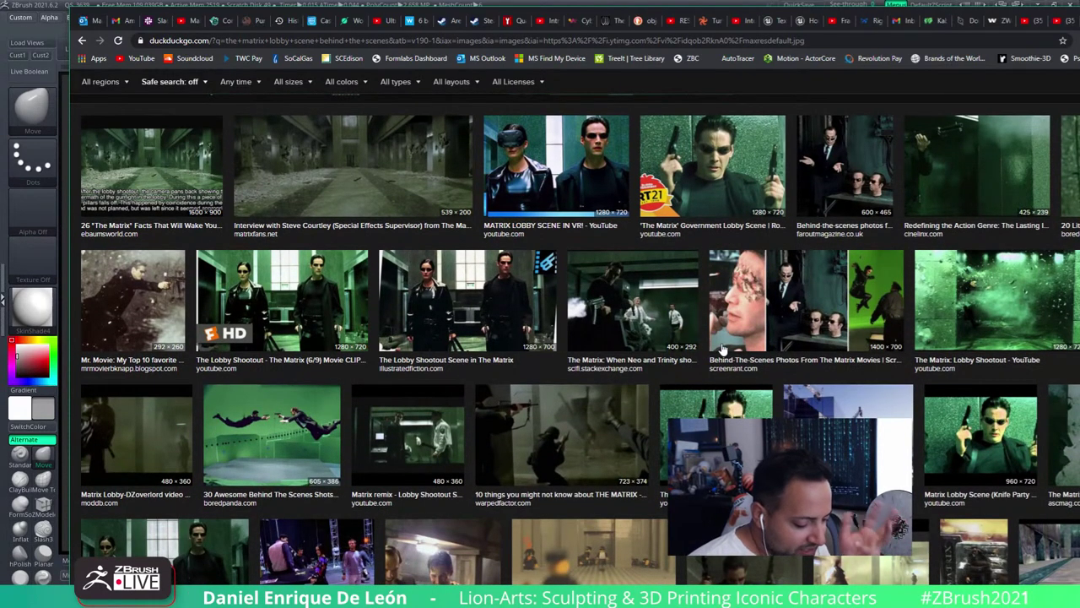
scroll(721, 348, down, 3)
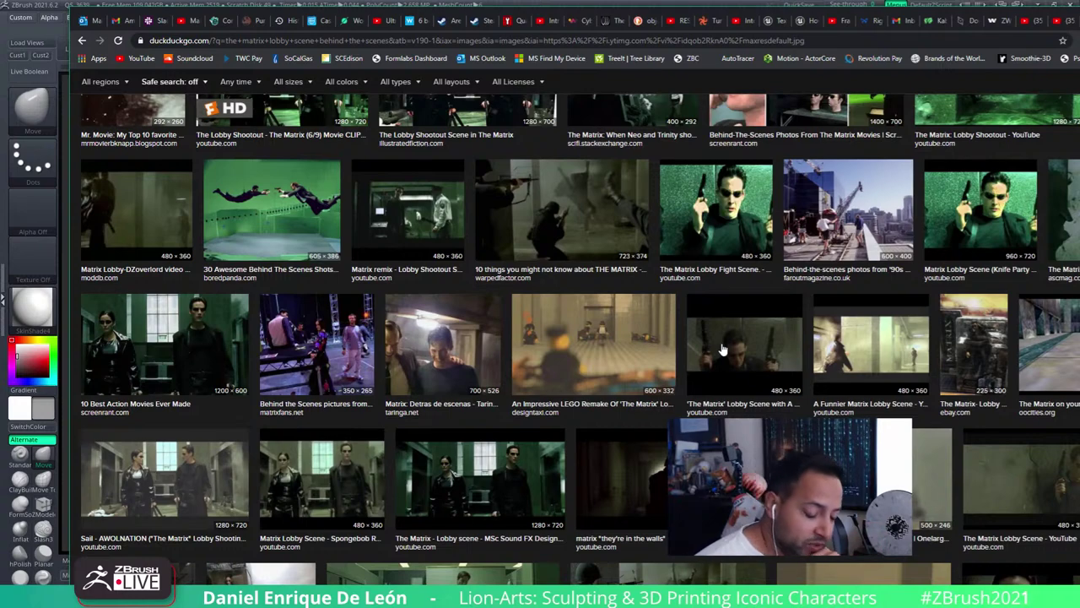
scroll(709, 344, down, 3)
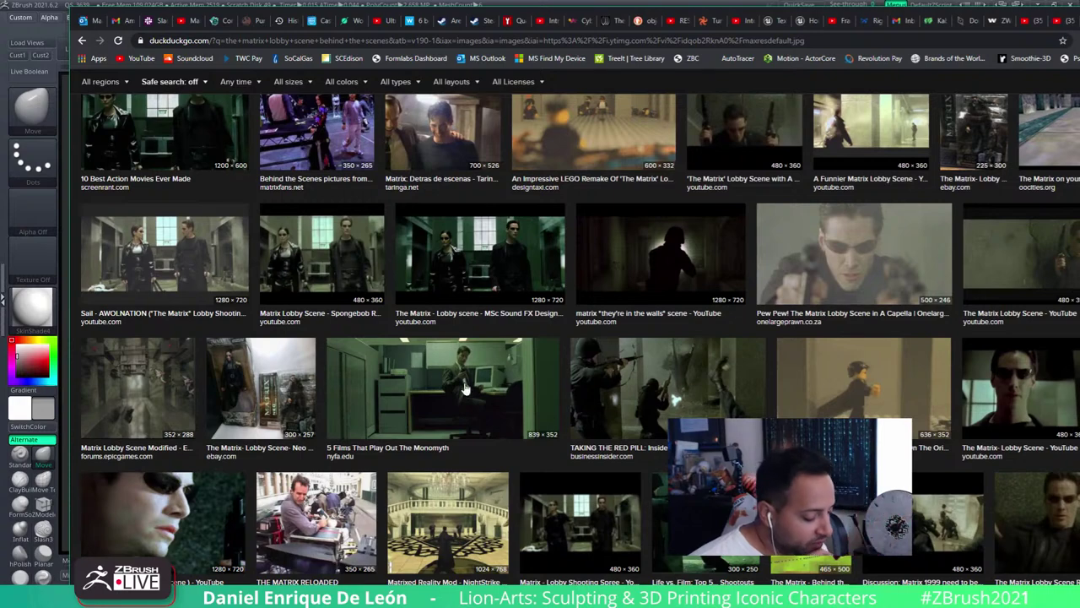
click(160, 517)
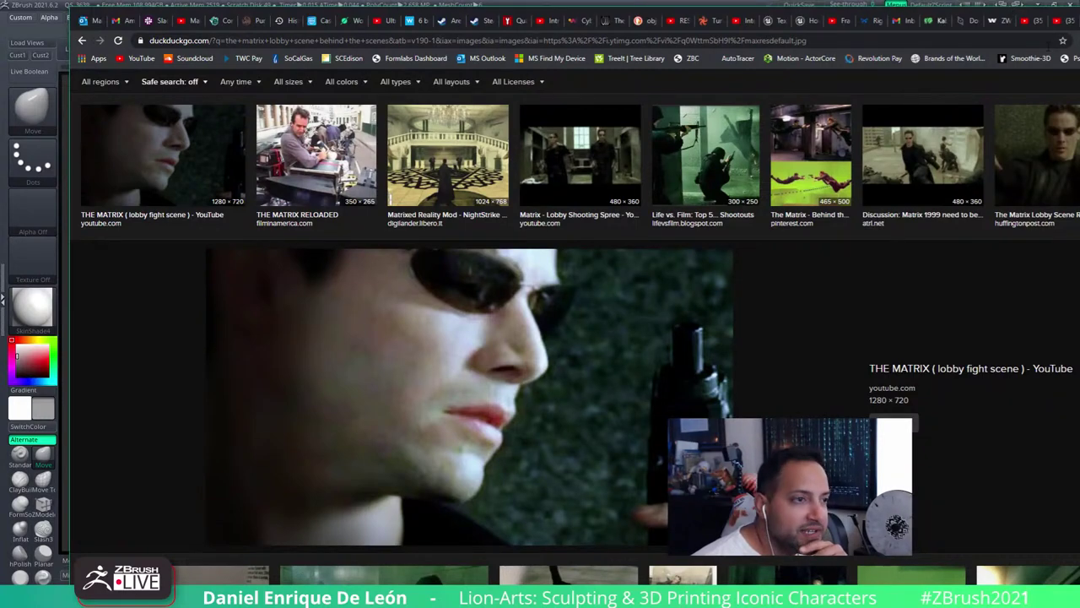
Alt-Tab from the browser back to ZBrush and the left-profile bust
key(alt+Tab)
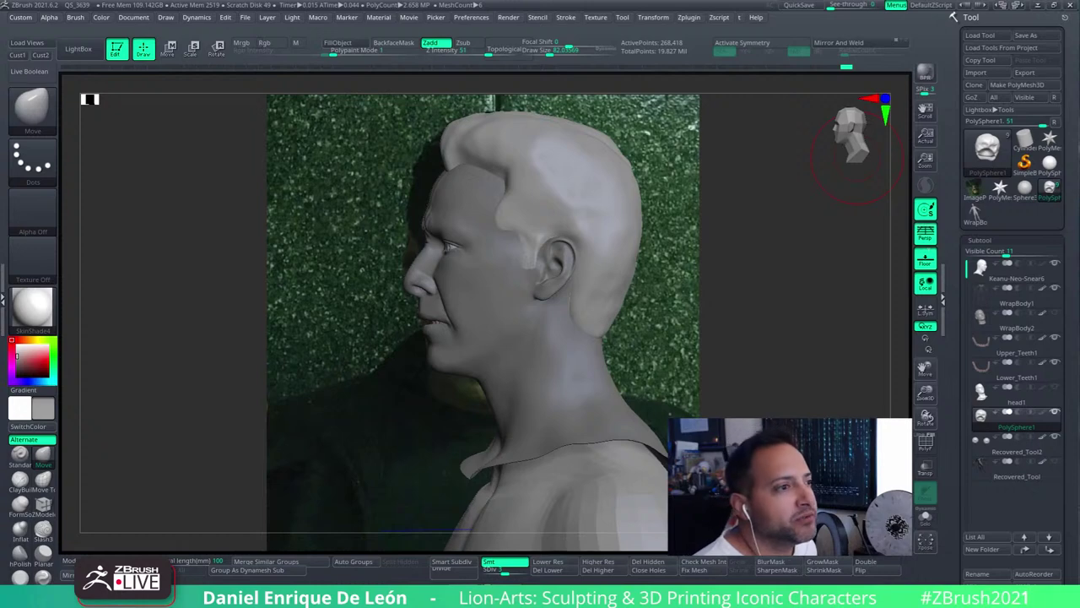
Rotate the bust to its right profile against the green-backdrop reference
mouse_move(762, 367)
mouse_down()
mouse_move(798, 362)
mouse_move(829, 382)
mouse_move(824, 365)
mouse_move(775, 369)
mouse_up()
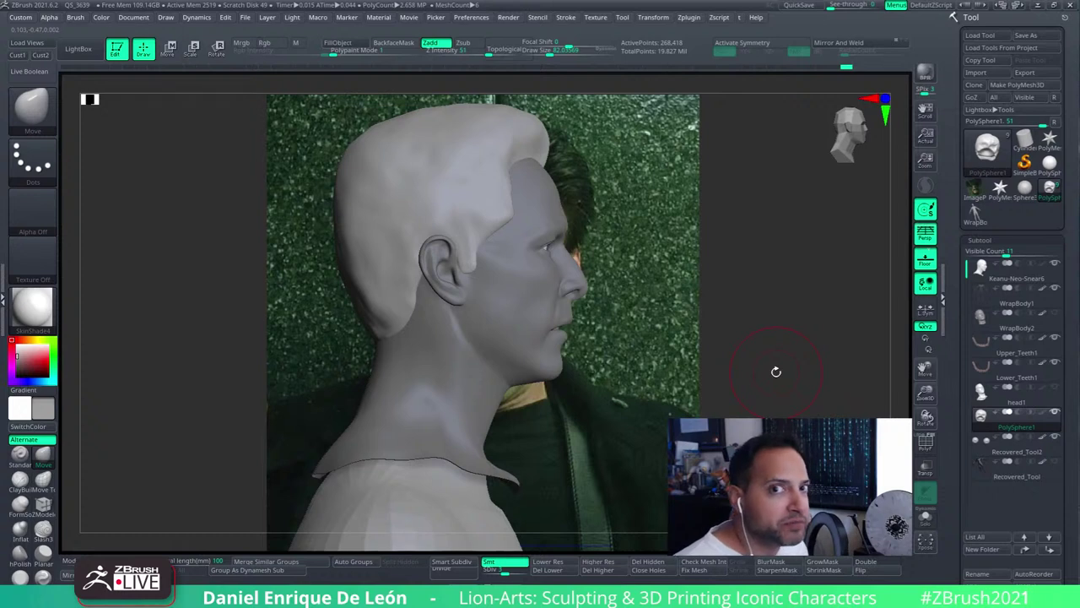
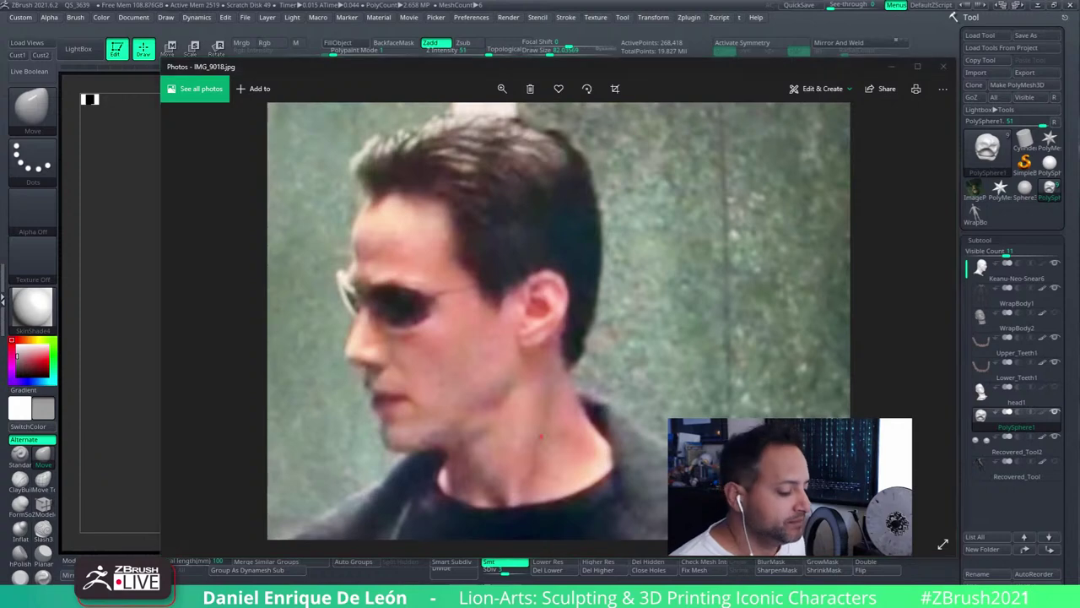
Step through the reference photos to the close-up and close the IMG_9018 window
key(Right)
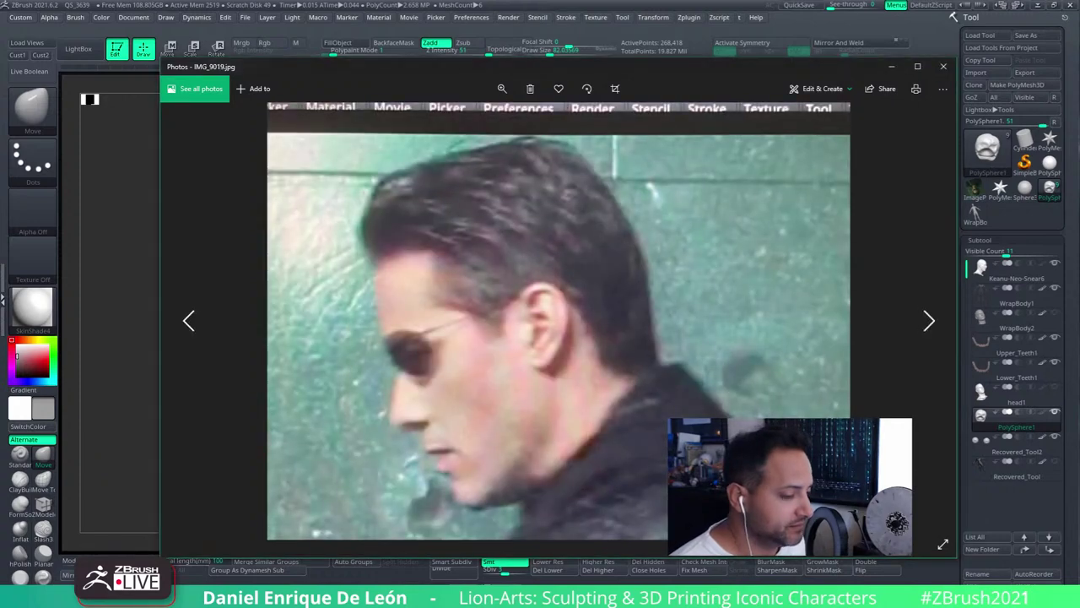
key(Right)
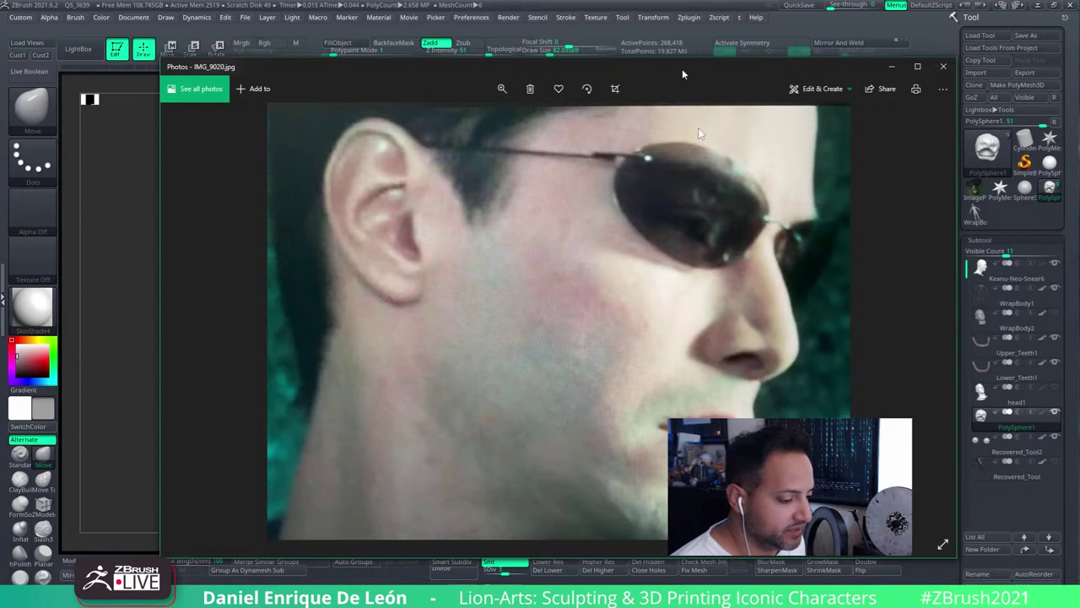
drag(683, 76, 558, 181)
click(675, 117)
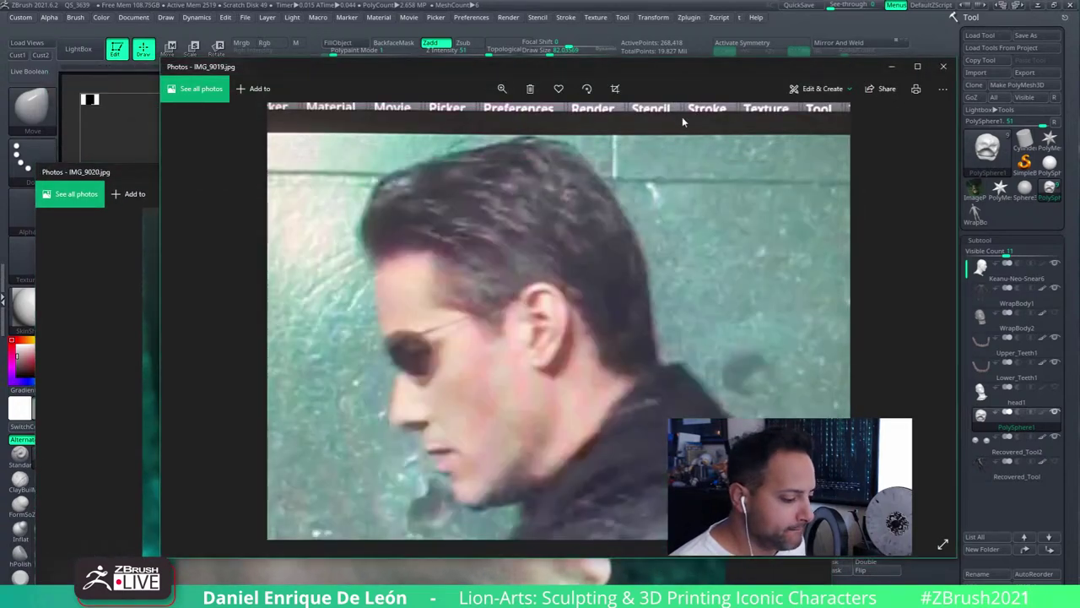
key(Left)
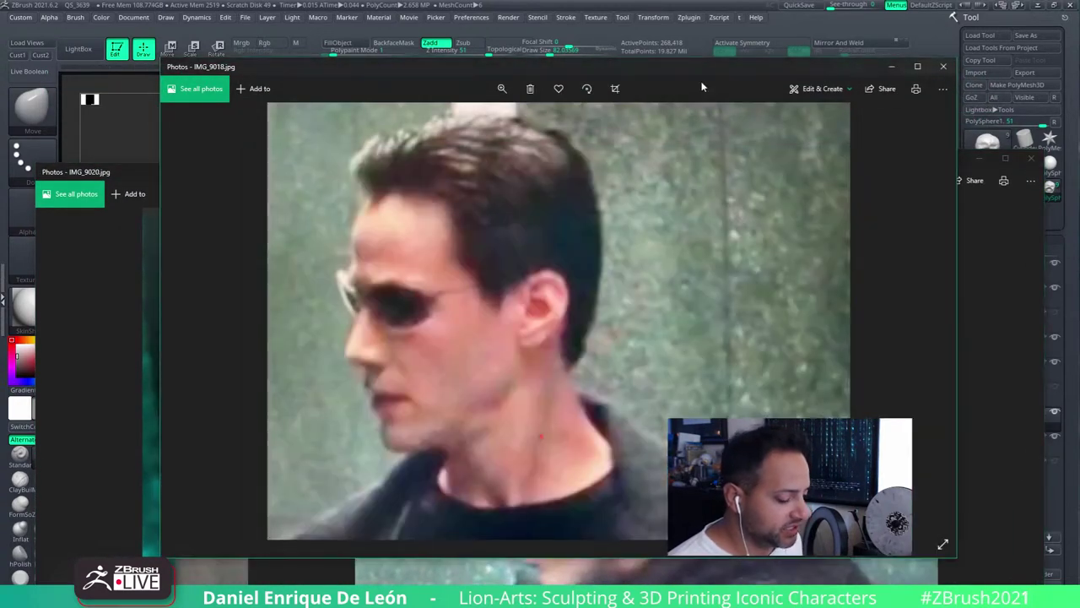
click(943, 66)
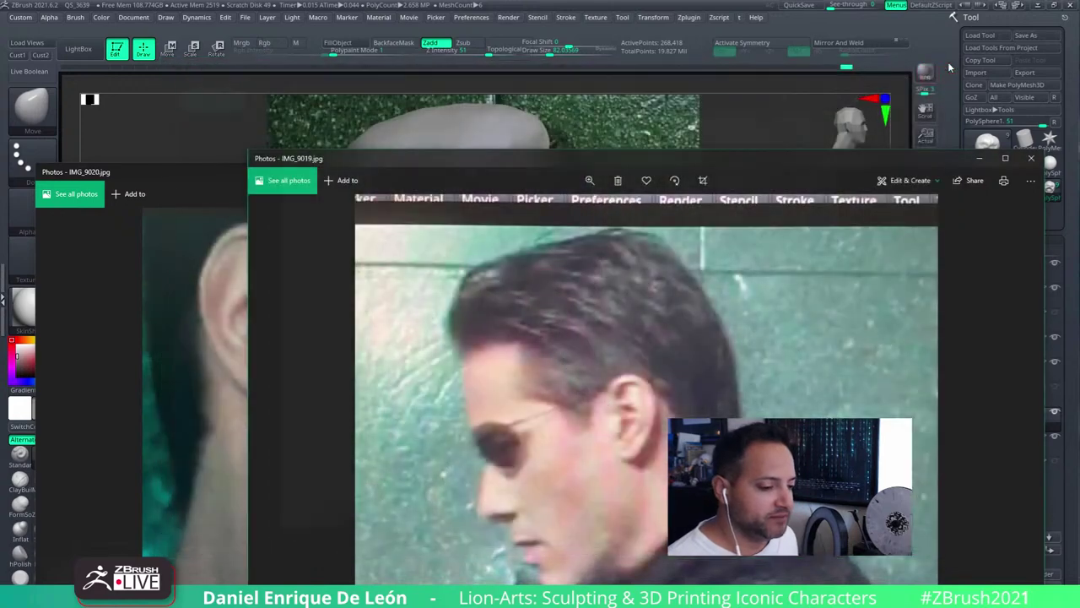
Narrow and zoom into IMG_9019, then place the IMG_9020 close-up at the top left
drag(602, 165, 633, 57)
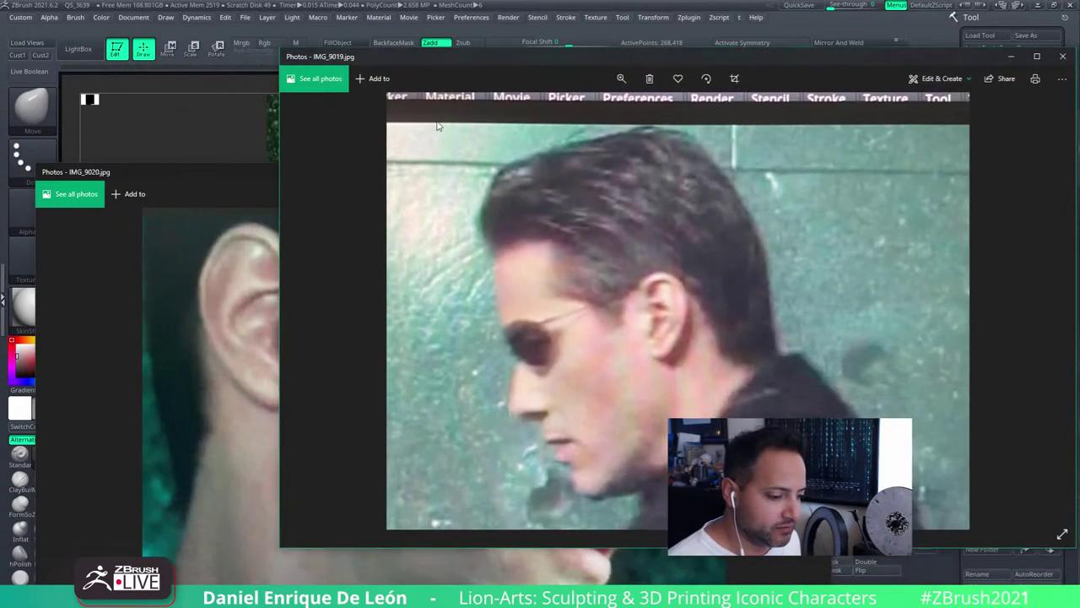
drag(281, 175, 459, 165)
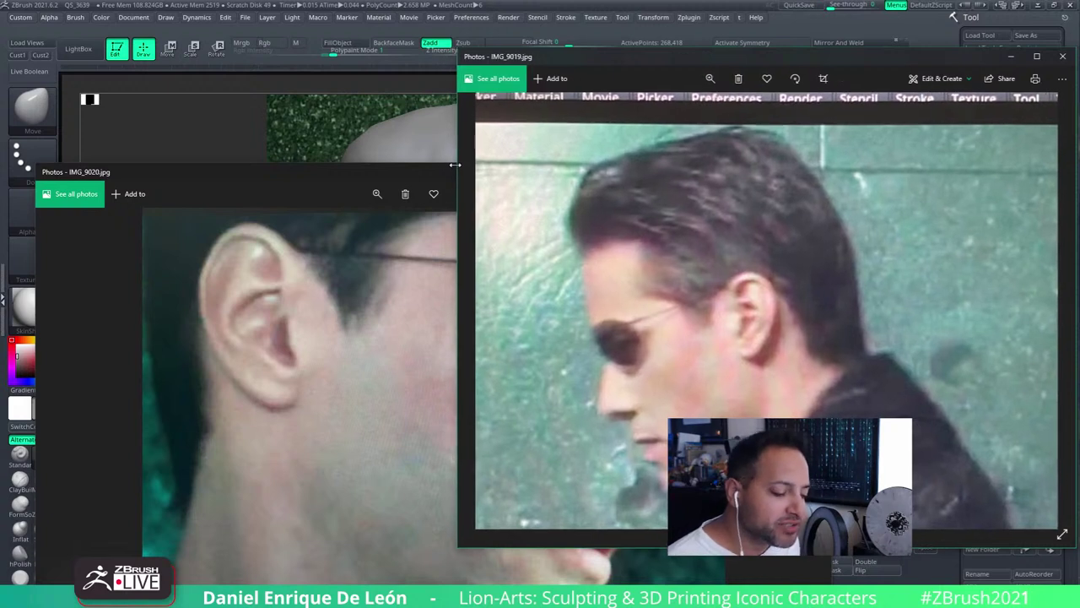
click(710, 79)
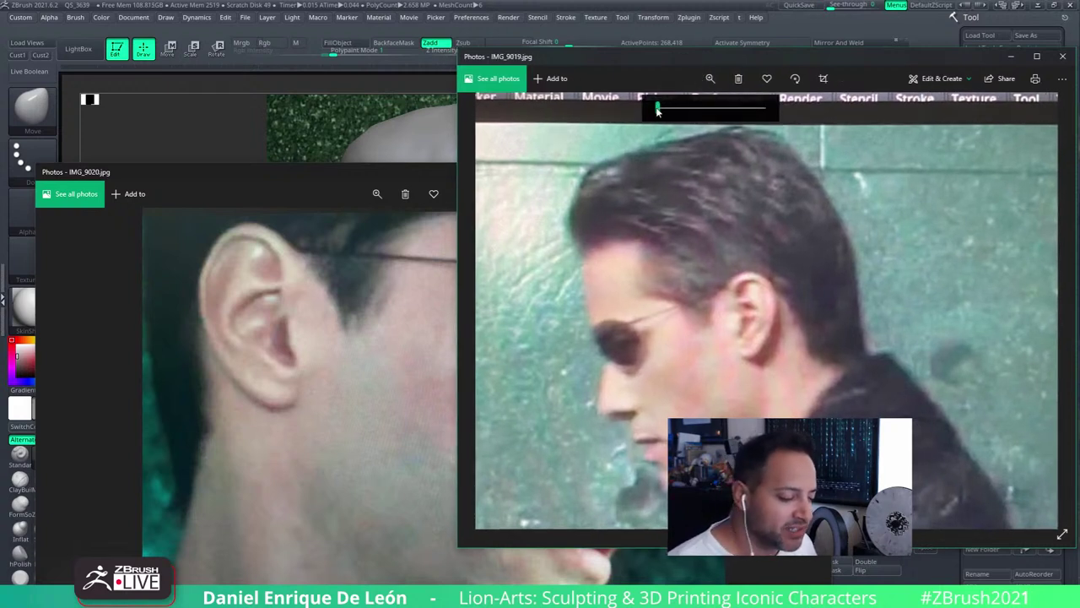
drag(662, 108, 659, 111)
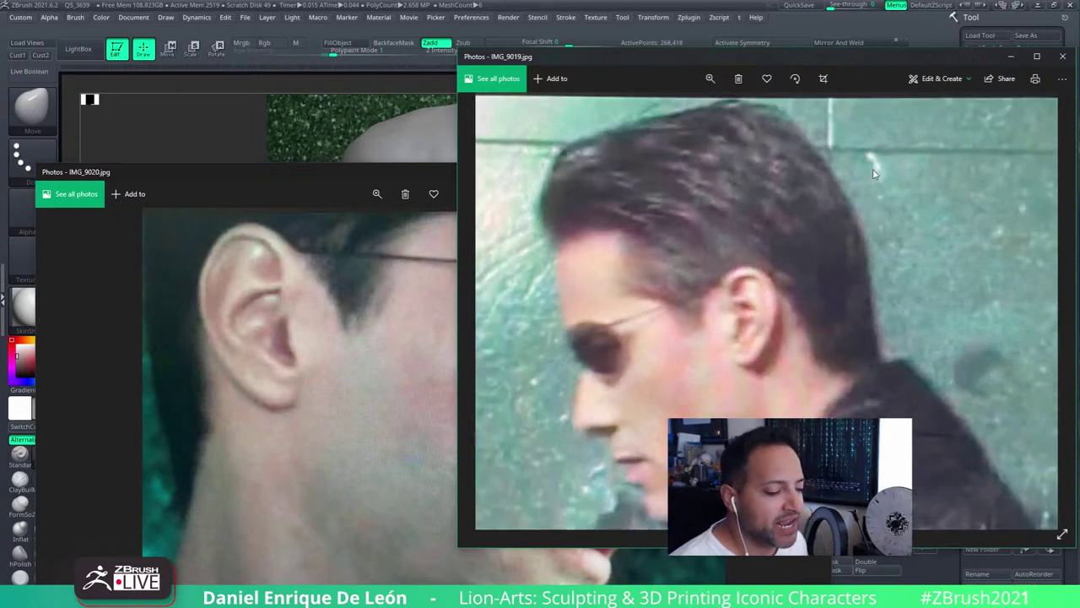
drag(354, 175, 319, 55)
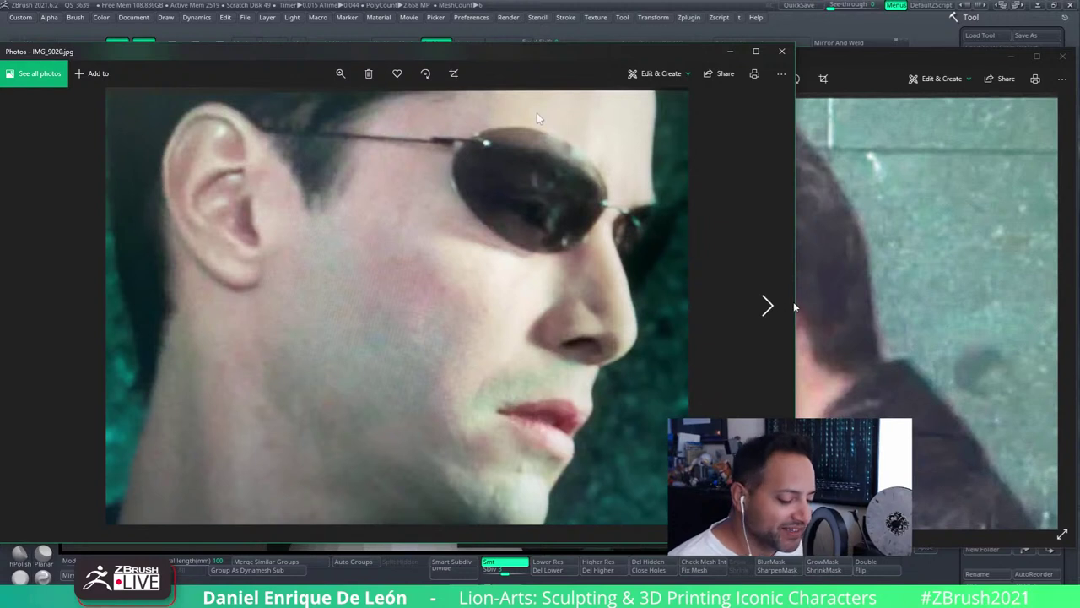
Narrow the close-up window, shift it down, and move IMG_9019 further right
drag(795, 302, 617, 301)
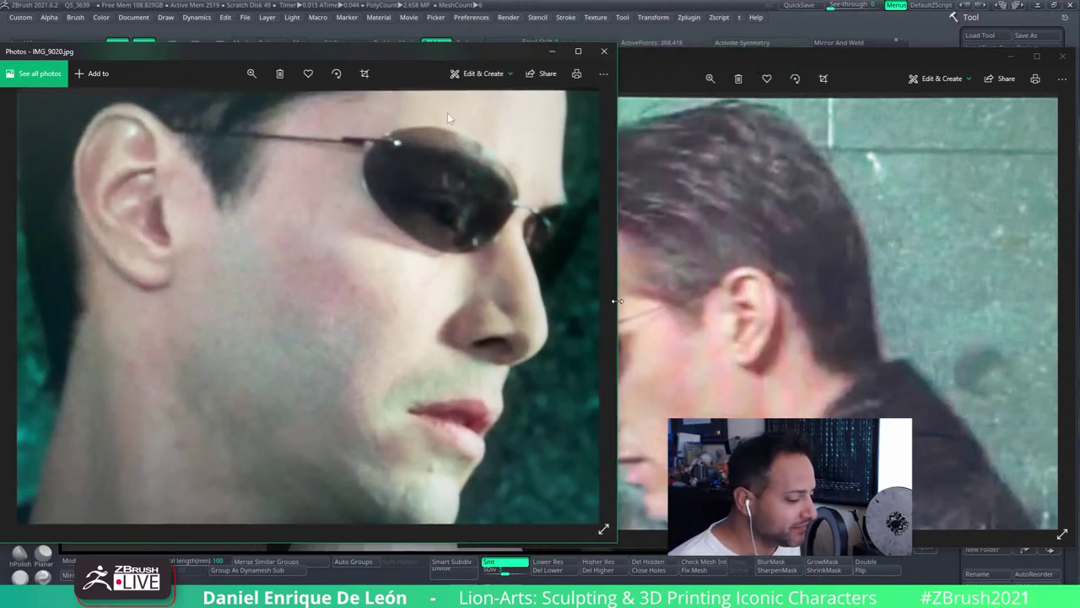
drag(459, 52, 462, 78)
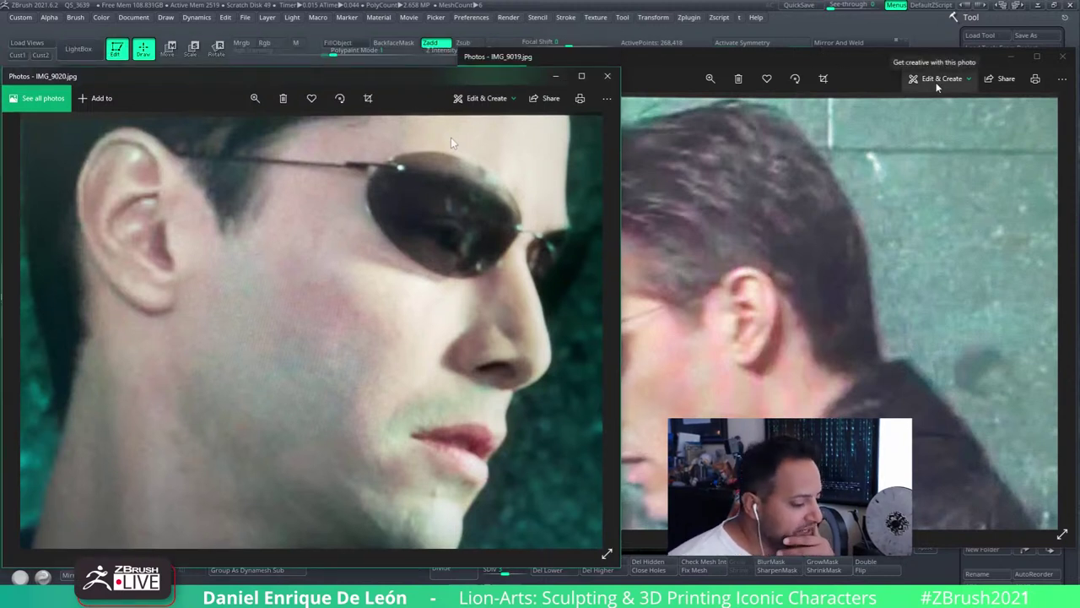
click(827, 60)
drag(827, 59, 977, 62)
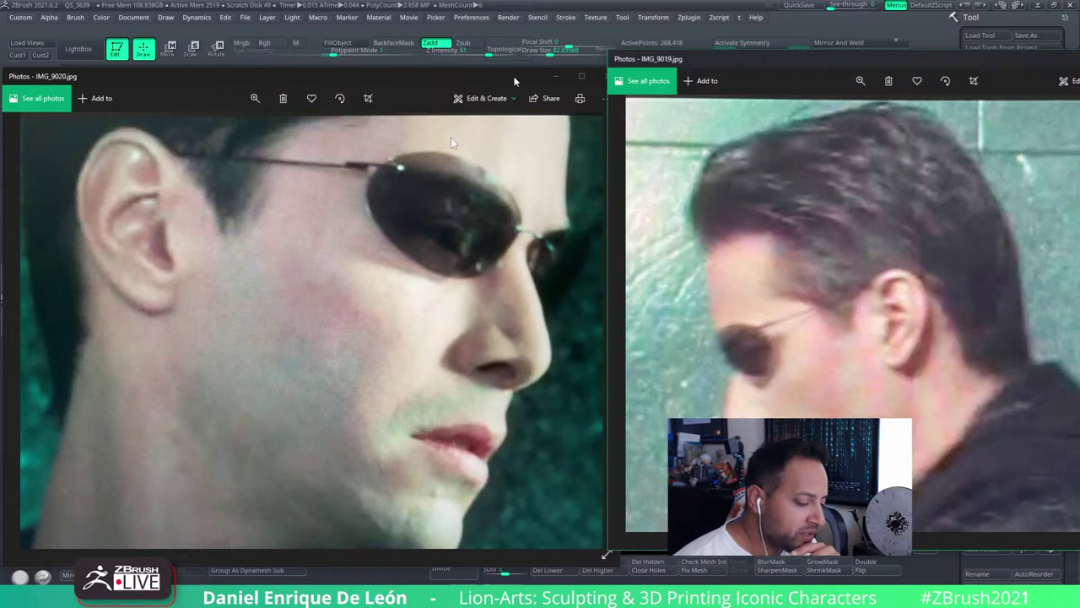
Nudge the close-up window left in small steps until the sculpted head shows between references
drag(513, 81, 490, 62)
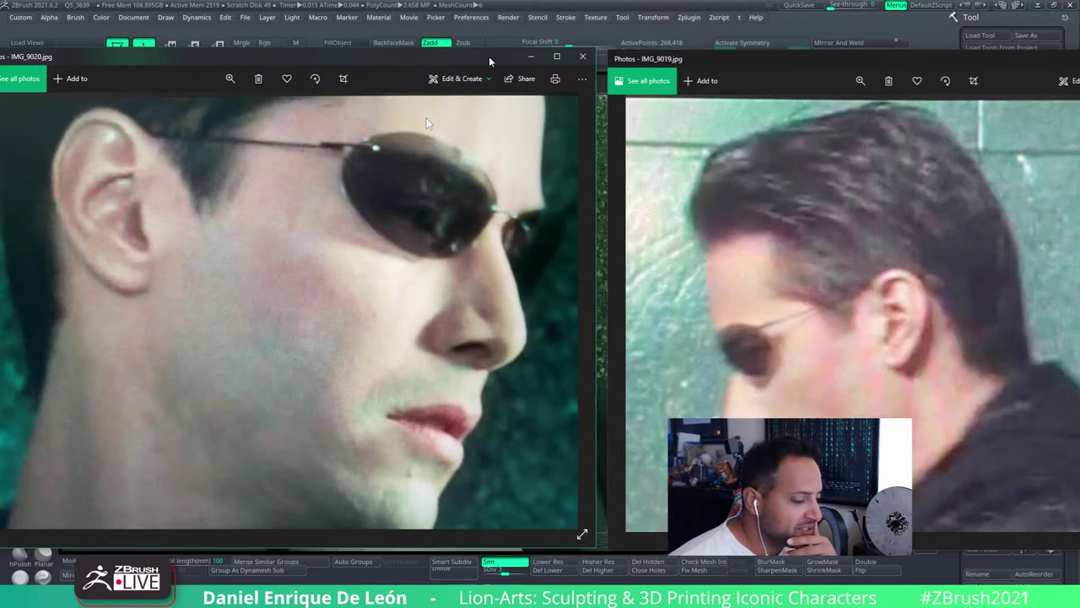
drag(489, 61, 476, 63)
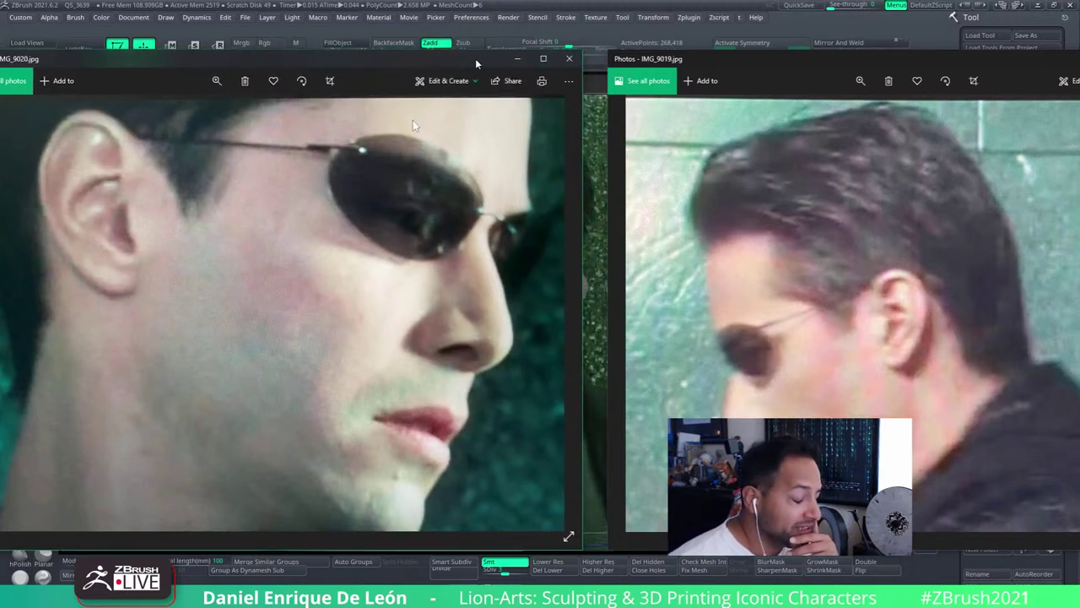
mouse_move(477, 63)
mouse_down()
mouse_move(513, 65)
mouse_move(473, 68)
mouse_up()
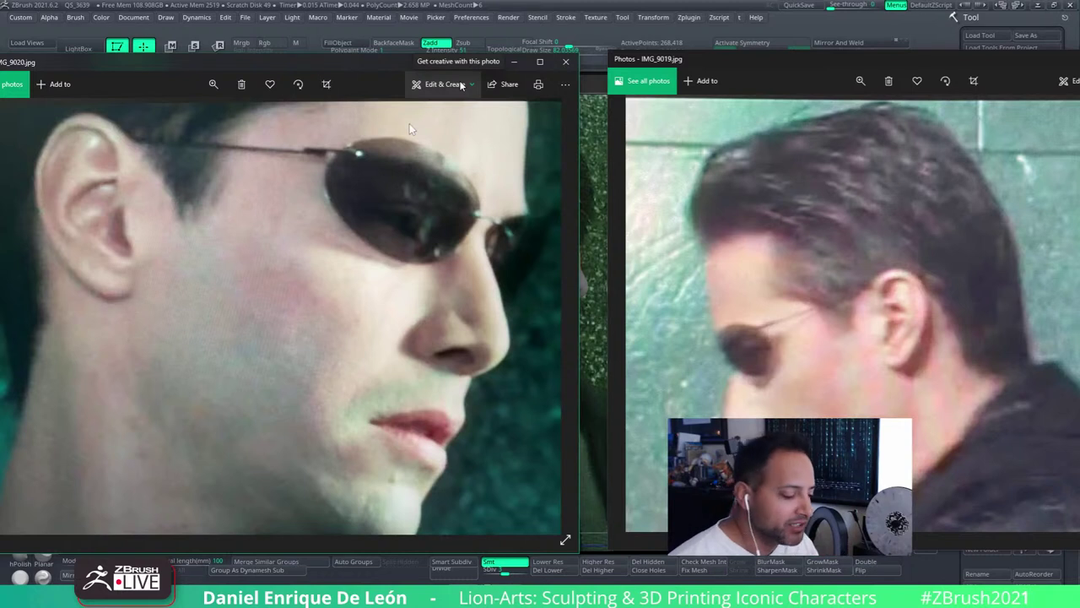
drag(397, 69, 318, 77)
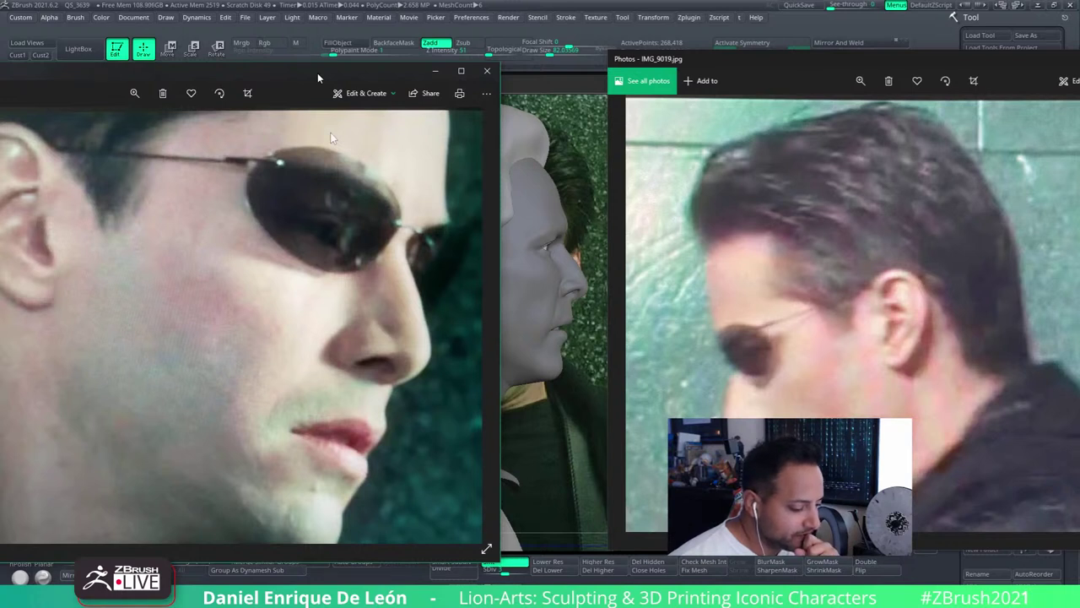
drag(318, 78, 317, 78)
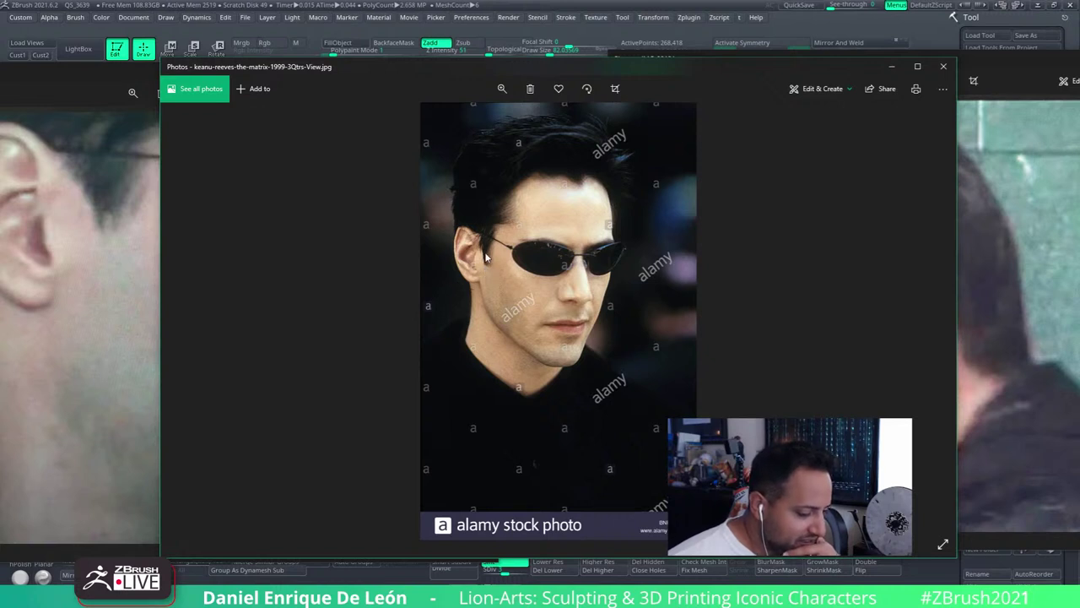
Reposition the three-quarter-view window, then close it and minimize the front-view glasses reference
drag(405, 67, 499, 74)
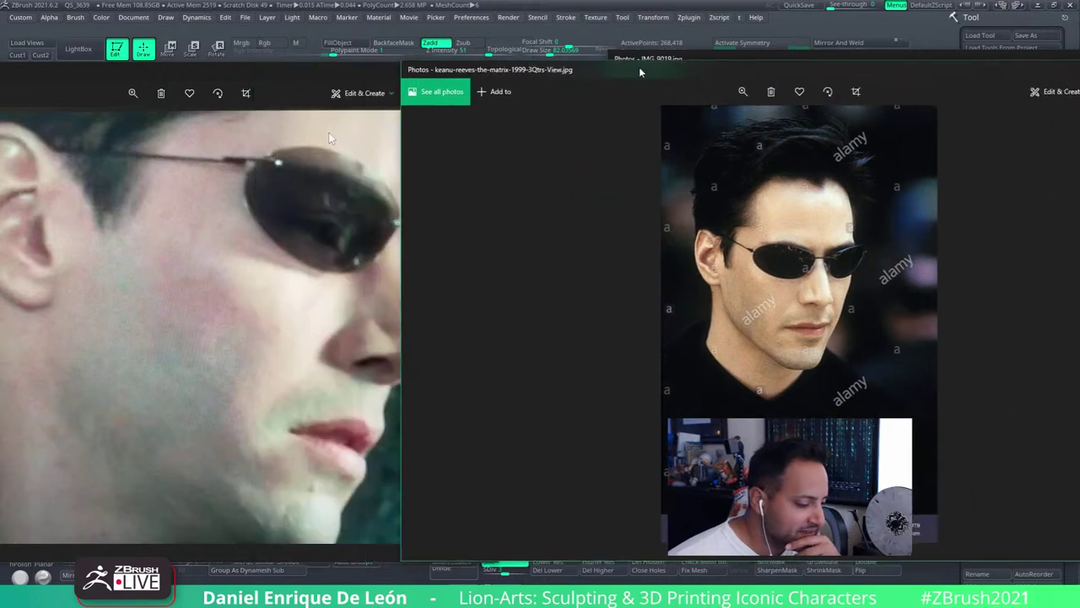
drag(495, 75, 590, 59)
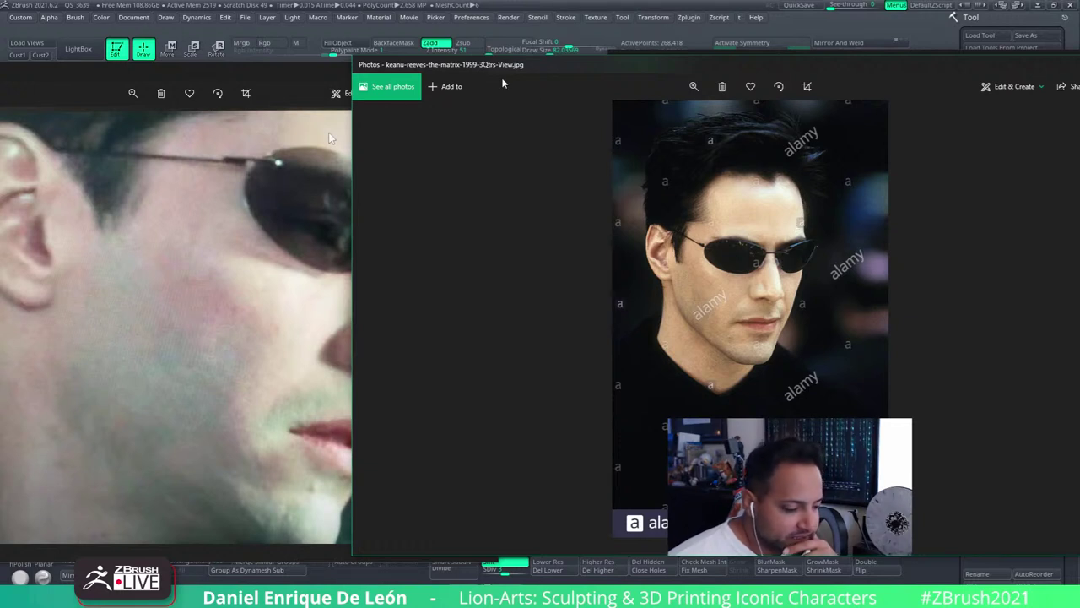
drag(517, 56, 518, 60)
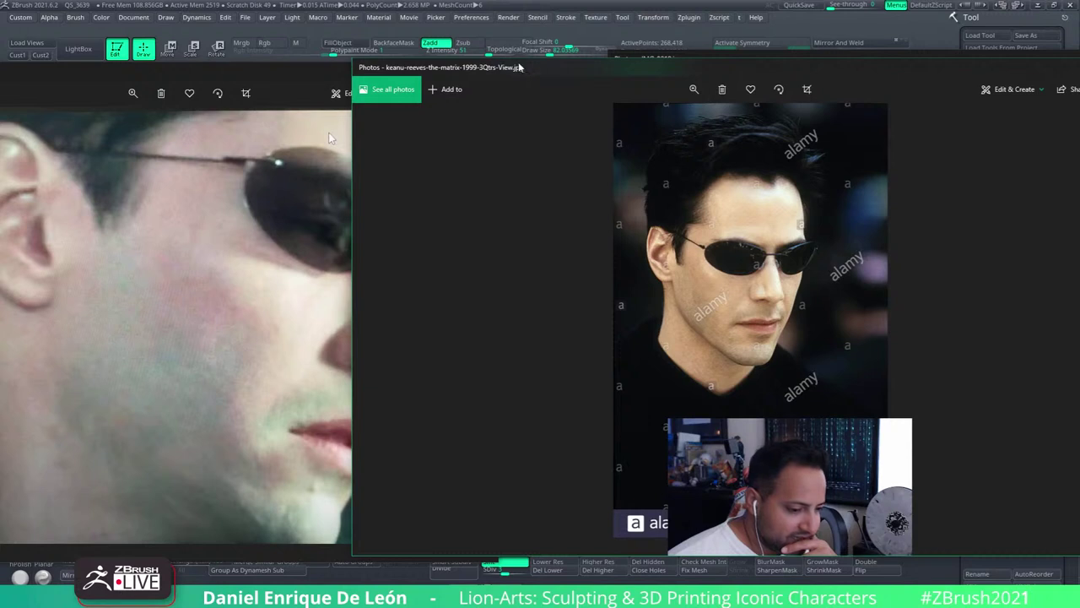
drag(525, 68, 499, 80)
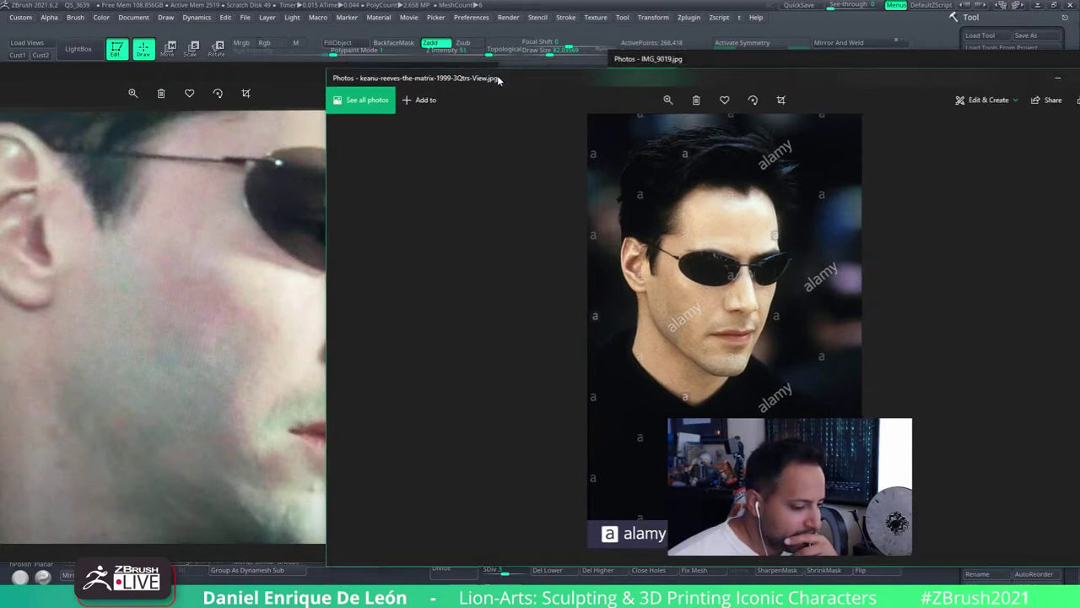
drag(499, 79, 531, 135)
key(alt+F4)
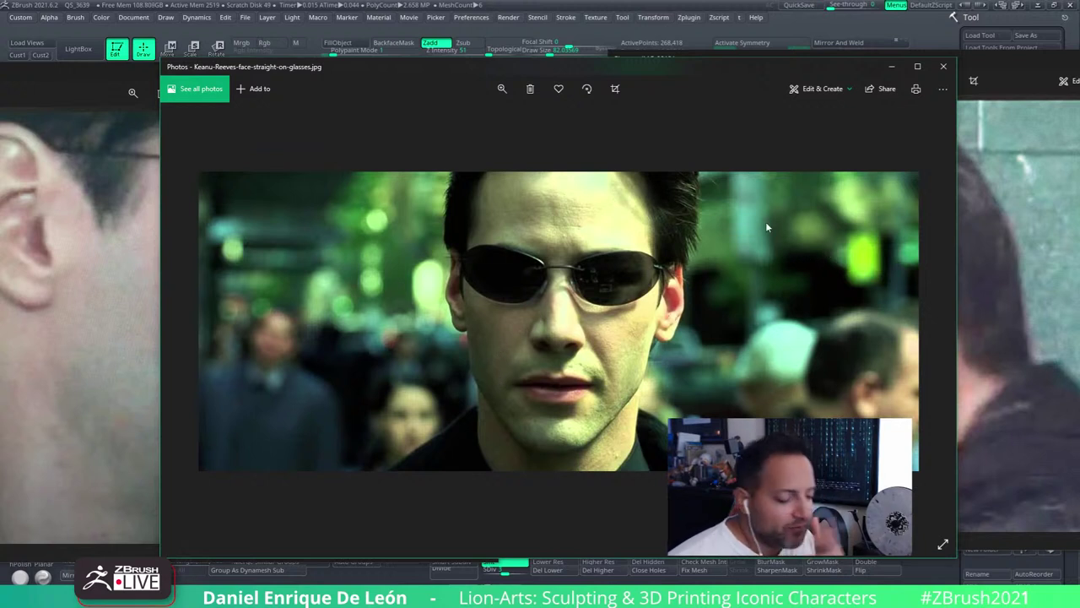
click(891, 66)
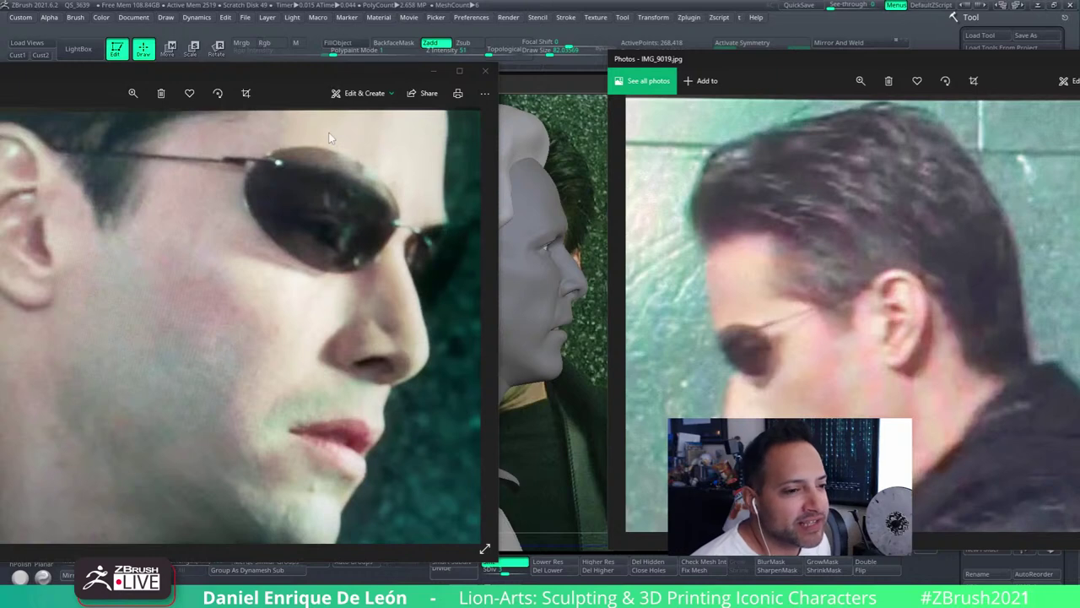
Bring the keanu-side-view-TMR-2.JPG profile still in front of the IMG_9019 window
key(alt+Tab)
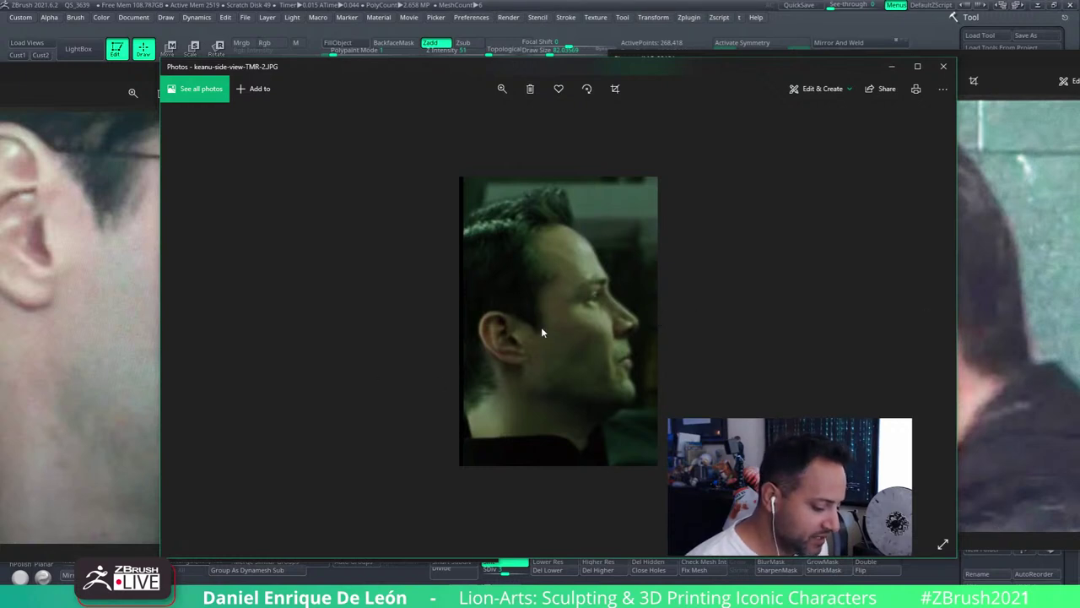
click(1069, 237)
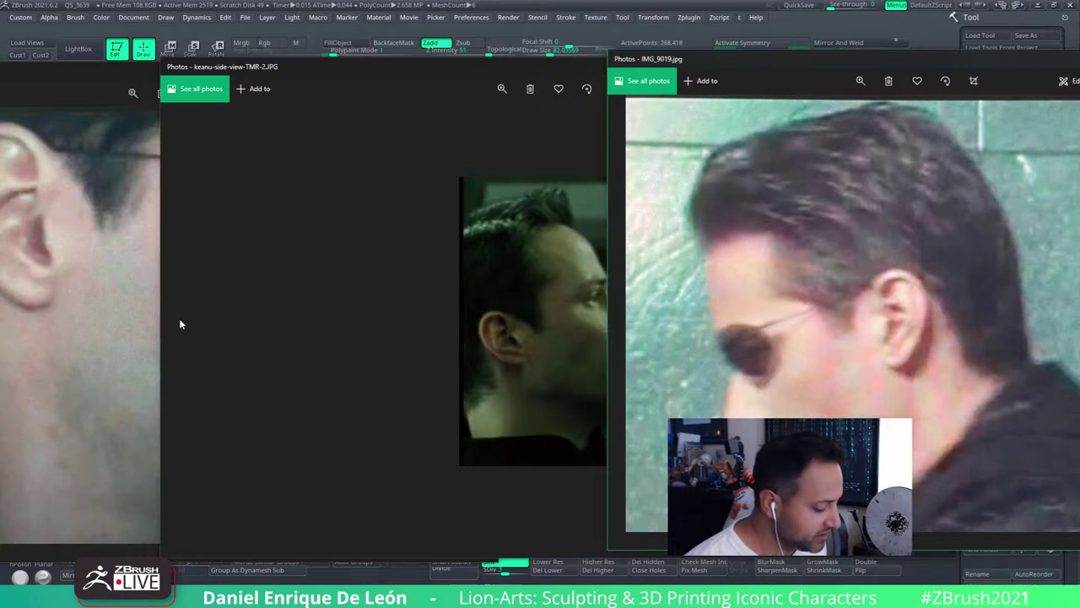
click(544, 69)
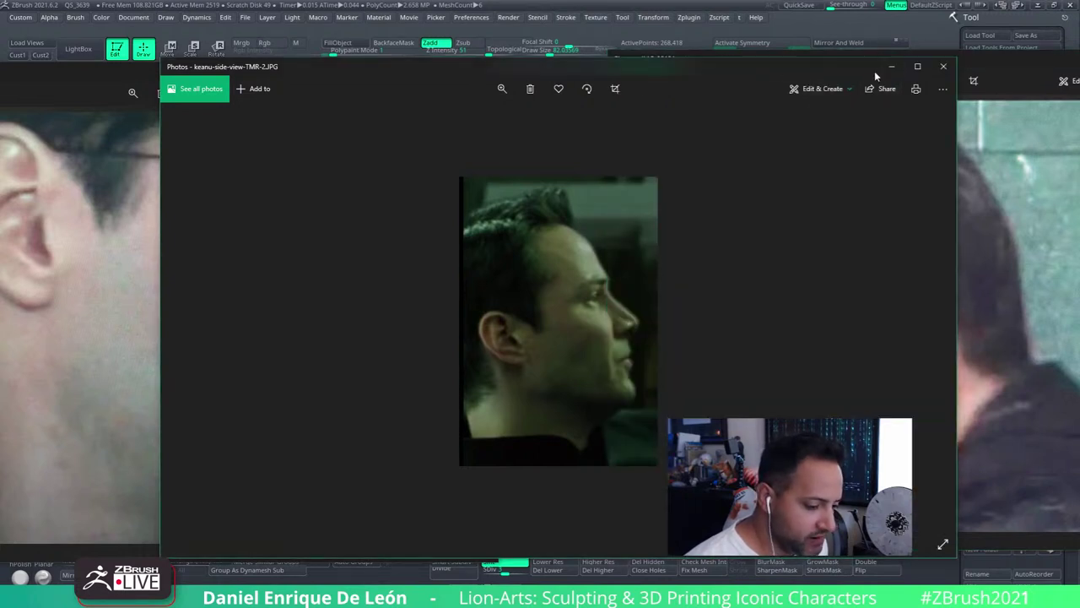
Drag the keanu-side-view window off the right edge of the screen
drag(261, 67, 1079, 68)
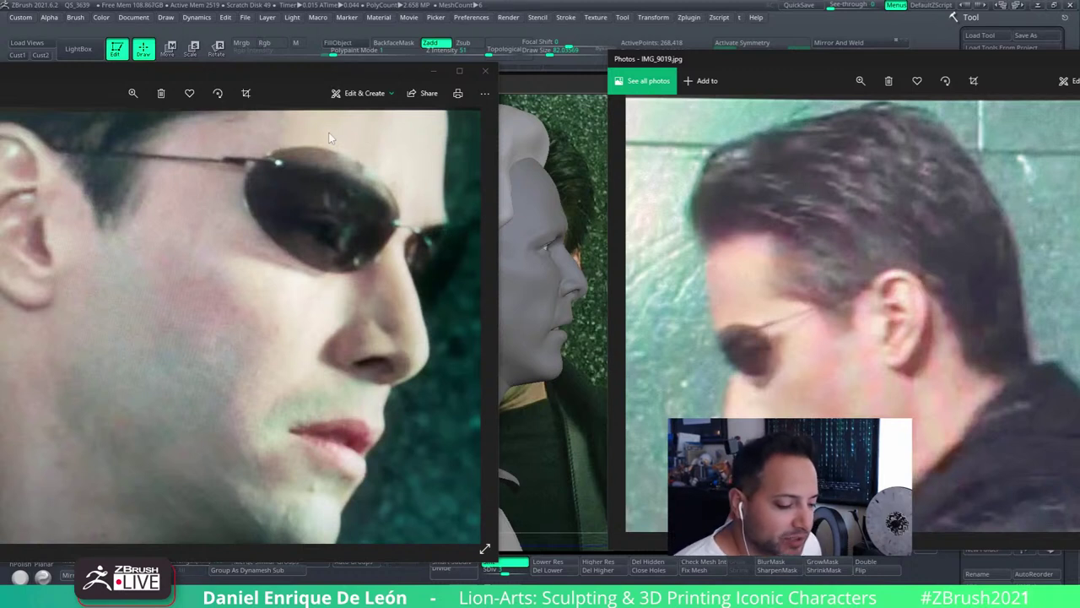
Raise the IMG_9019 profile window slightly so both references frame the sculpt
drag(723, 61, 783, 53)
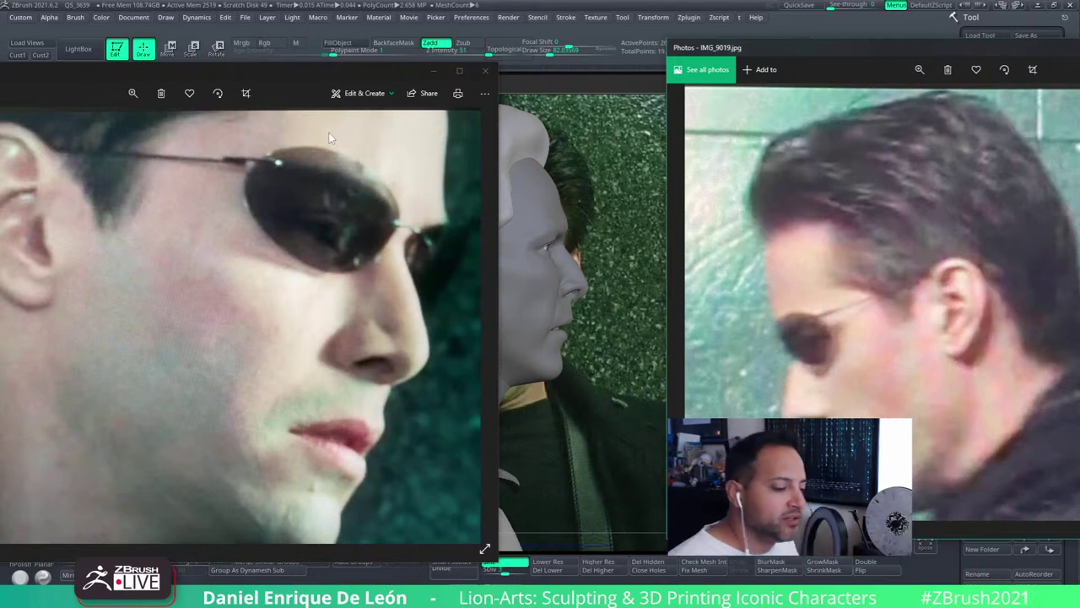
Return to ZBrush, toggle WrapBody2 visibility on and off, and raise See-through
key(alt+Tab)
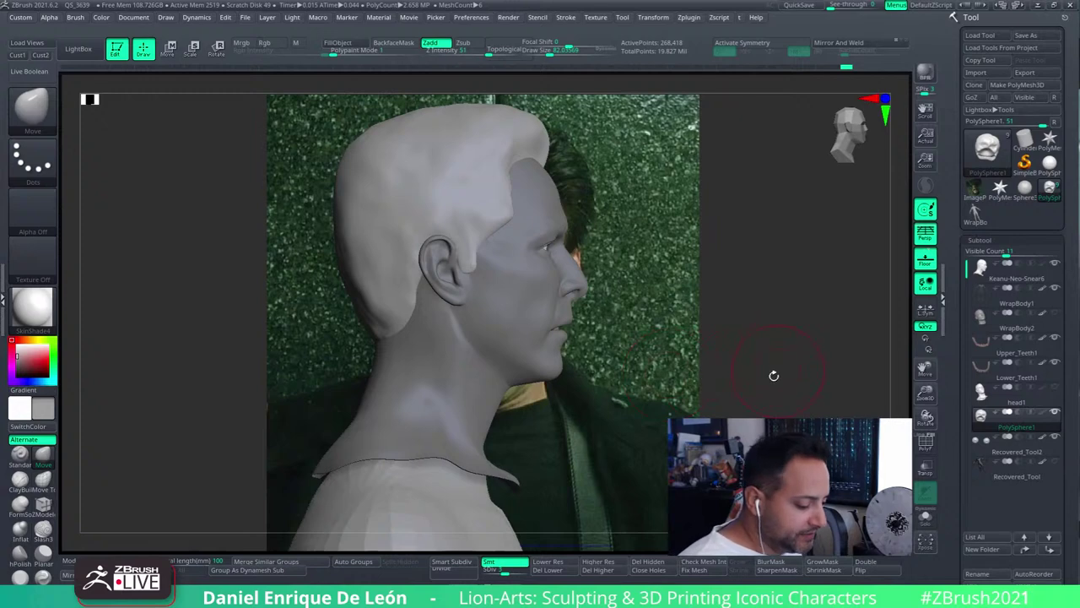
mouse_move(849, 4)
mouse_down()
mouse_move(877, 5)
mouse_move(844, 4)
mouse_up()
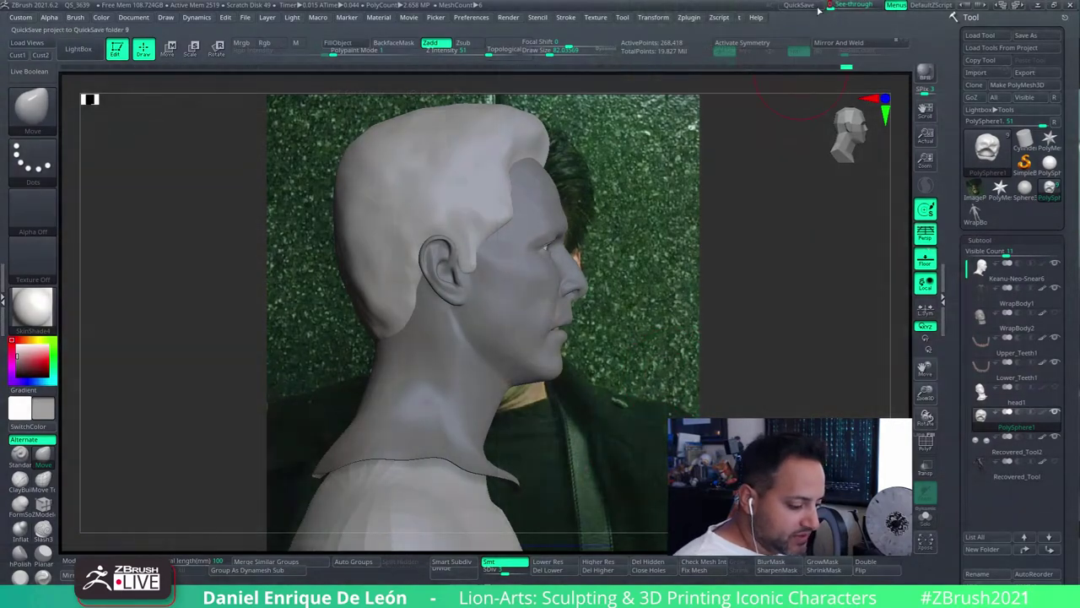
click(1056, 314)
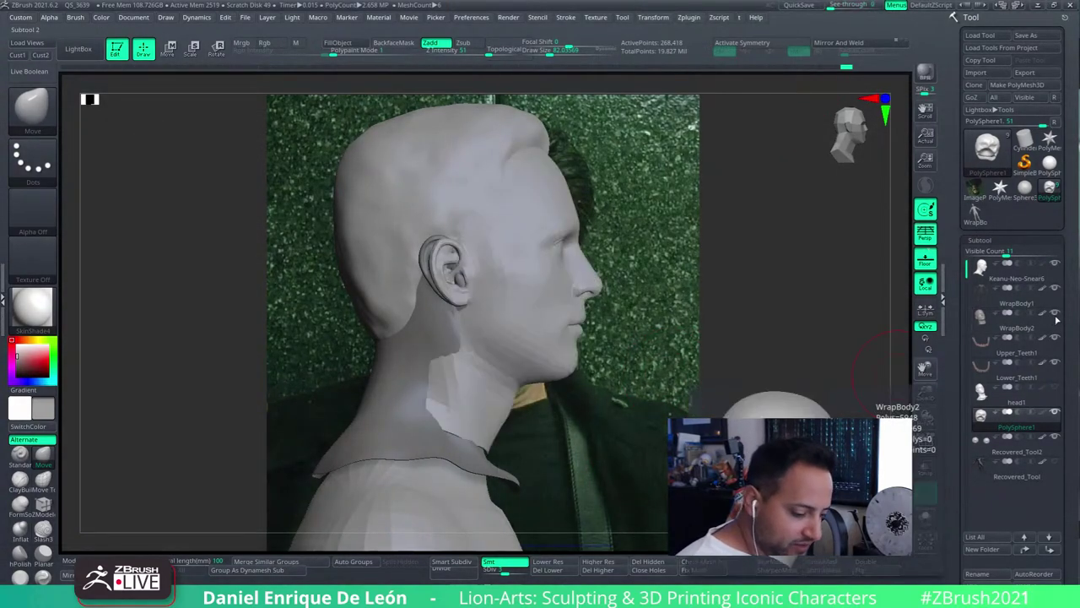
click(1057, 314)
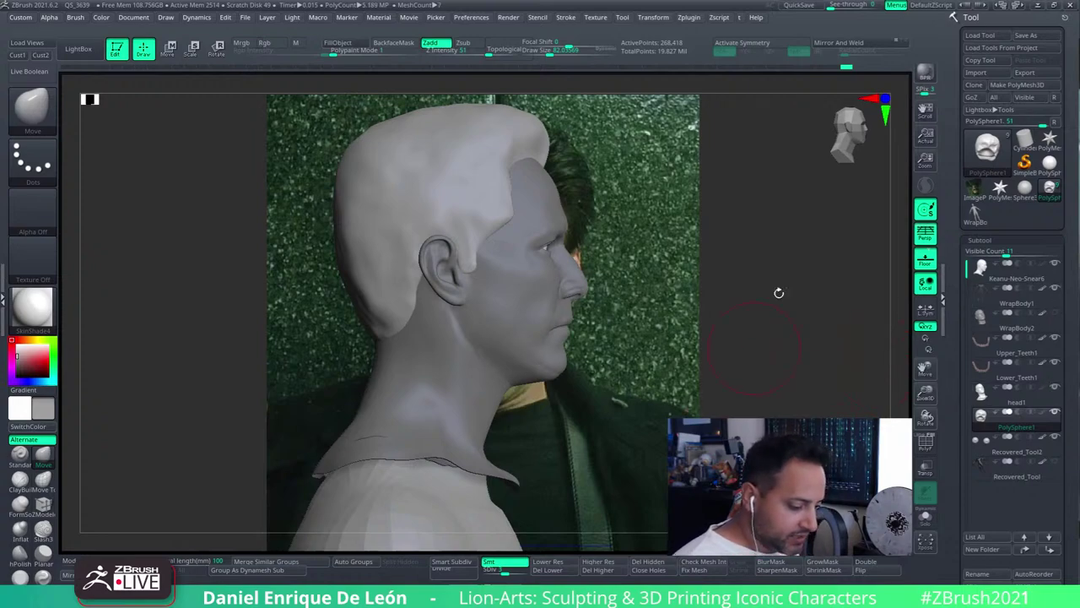
mouse_move(832, 5)
mouse_down()
mouse_move(880, 5)
mouse_move(831, 5)
mouse_up()
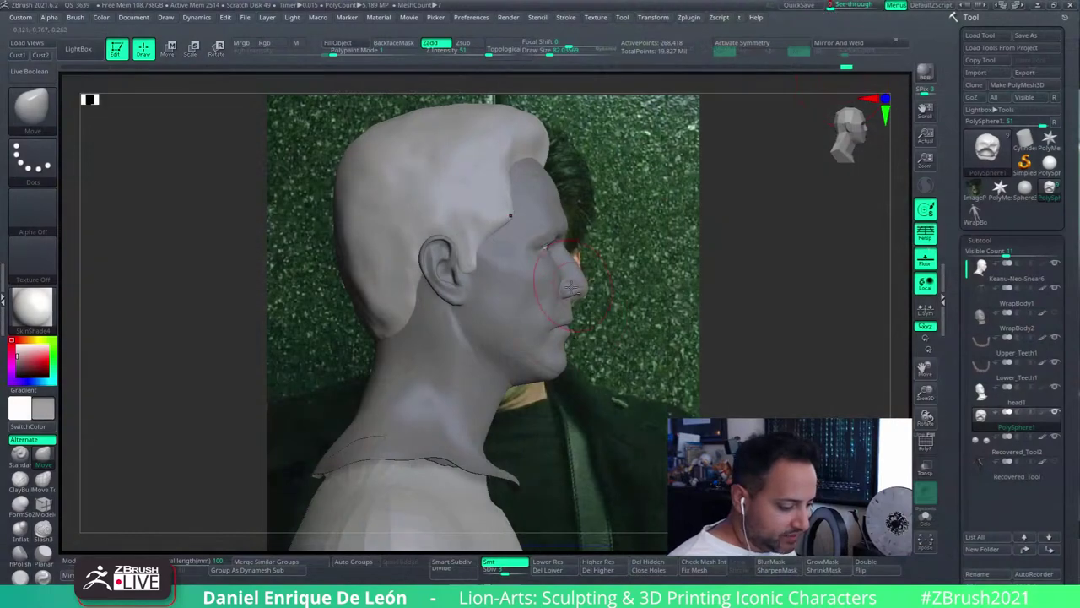
Zoom in close on the nose and activate the Keanu-Neo-Snear6 subtool
right_drag(604, 291, 890, 352)
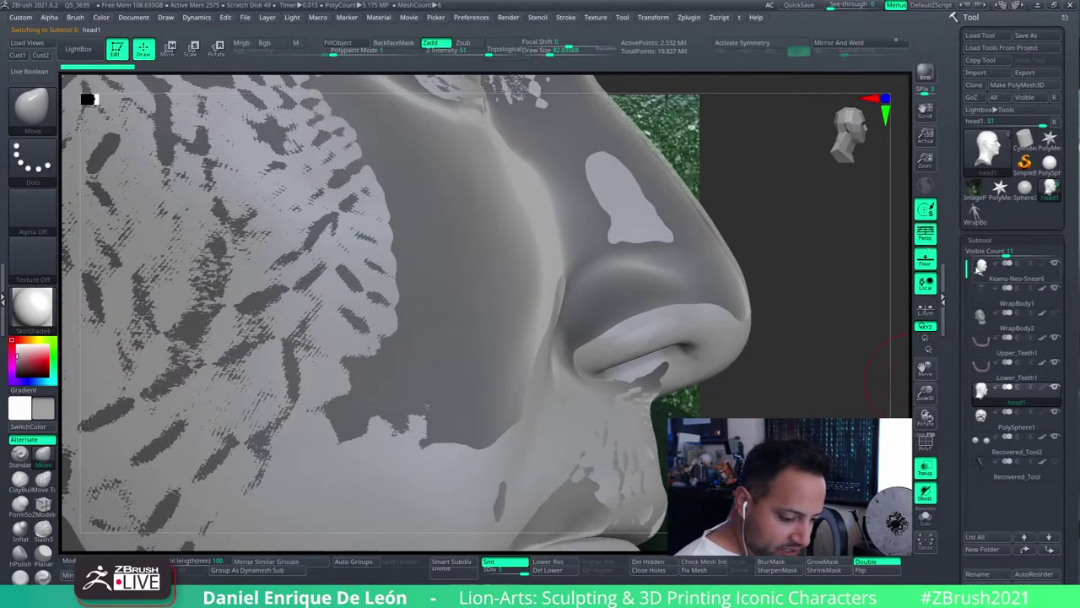
click(1013, 278)
Raise Draw Size to about 150 and rotate to a near-frontal view of nose and lips
right_drag(796, 359, 818, 345)
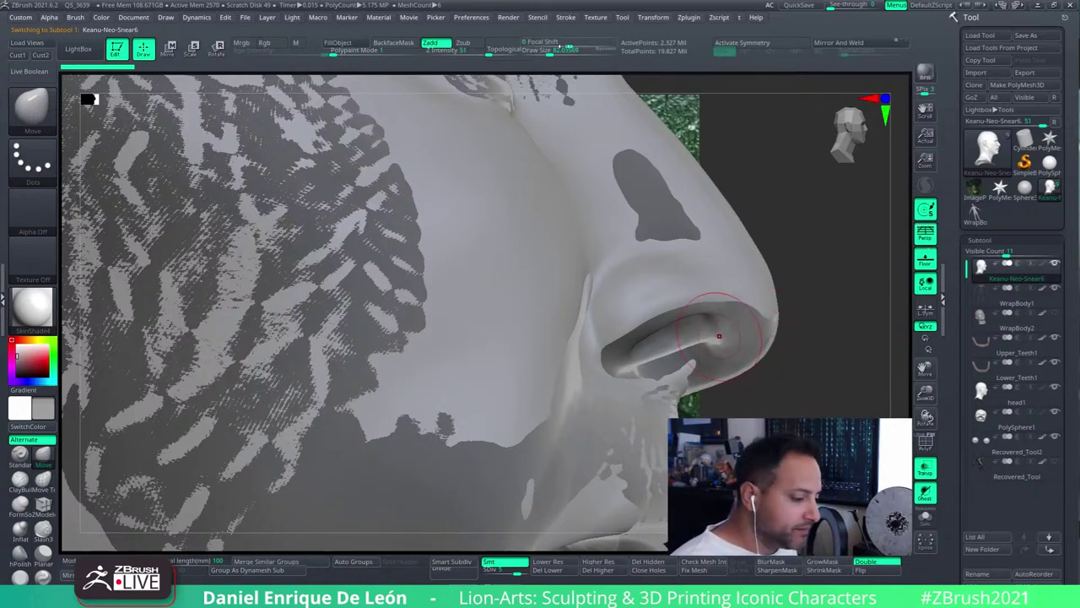
drag(545, 49, 564, 49)
right_drag(768, 365, 778, 314)
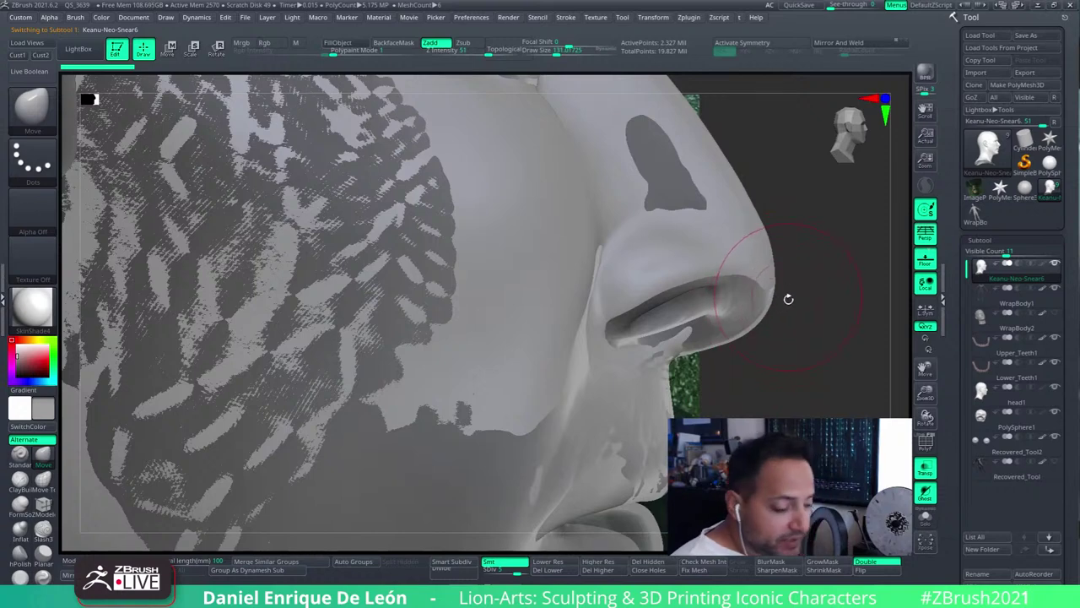
drag(553, 49, 554, 51)
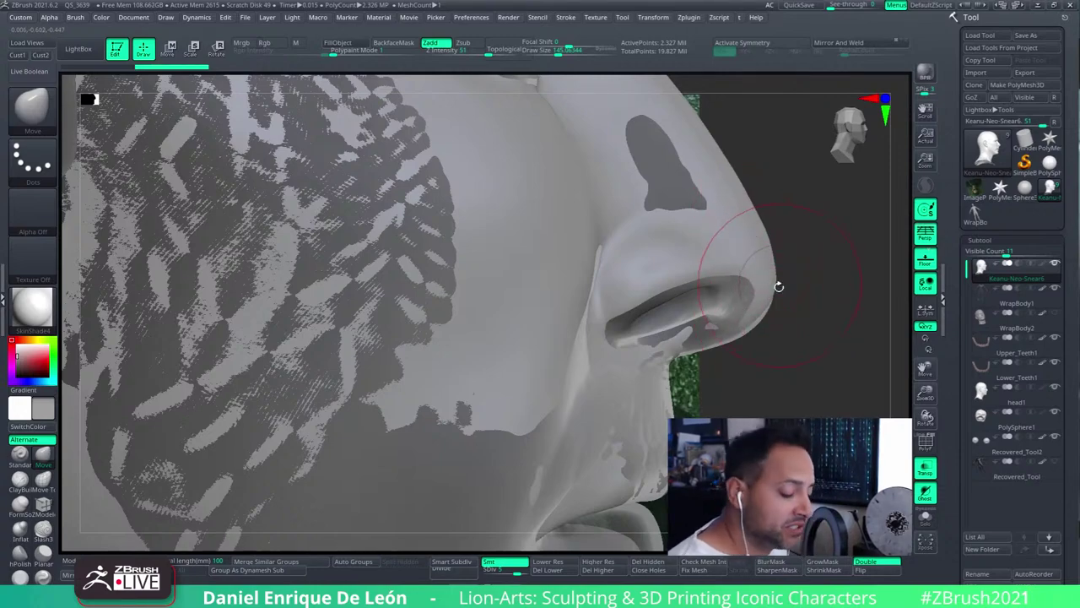
mouse_move(814, 376)
mouse_down()
mouse_move(764, 300)
mouse_move(701, 302)
mouse_move(748, 245)
mouse_move(529, 300)
mouse_move(393, 273)
mouse_move(354, 298)
mouse_move(355, 285)
mouse_move(260, 297)
mouse_move(253, 253)
mouse_move(207, 304)
mouse_move(217, 265)
mouse_move(295, 180)
mouse_move(244, 204)
mouse_move(253, 216)
mouse_move(226, 287)
mouse_move(253, 279)
mouse_move(246, 383)
mouse_move(203, 331)
mouse_move(253, 304)
mouse_move(220, 346)
mouse_move(245, 336)
mouse_up()
Drop Draw Size to 131 and rotate between frontal and side views to shape the nostrils
mouse_move(245, 336)
right_down()
mouse_move(254, 242)
mouse_move(294, 272)
mouse_move(228, 212)
mouse_move(264, 309)
mouse_move(242, 268)
mouse_move(363, 292)
right_up()
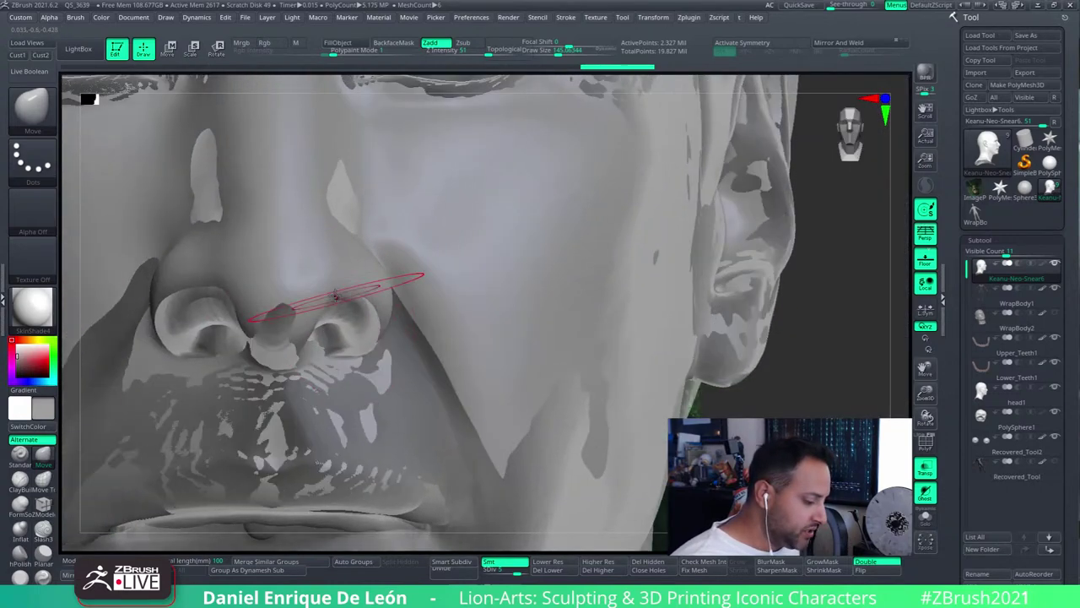
drag(558, 51, 551, 51)
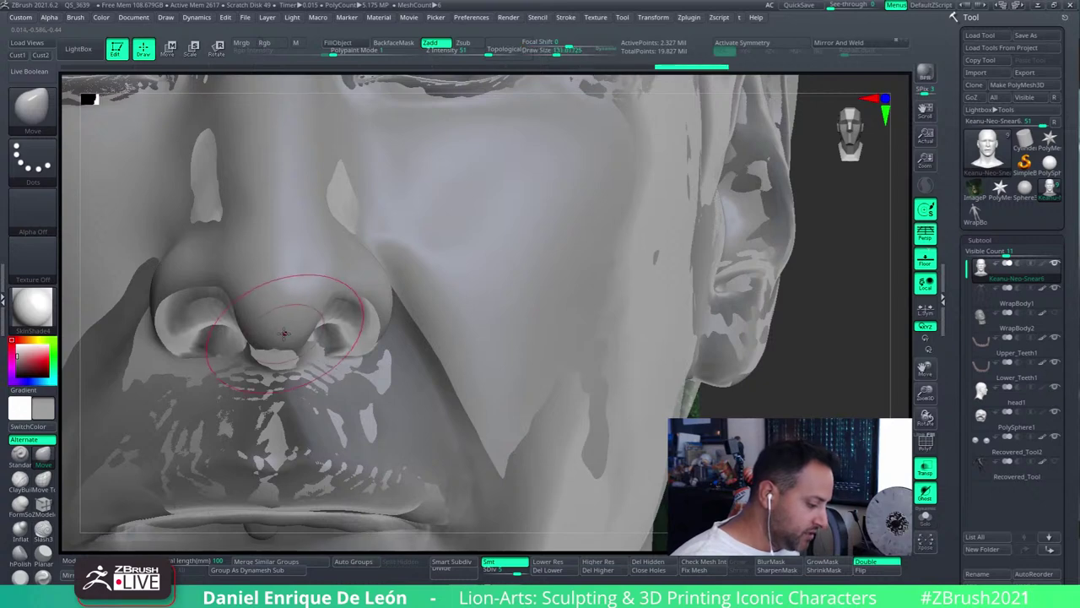
mouse_move(289, 313)
right_down()
mouse_move(490, 355)
mouse_move(439, 329)
mouse_move(458, 301)
mouse_move(499, 291)
right_up()
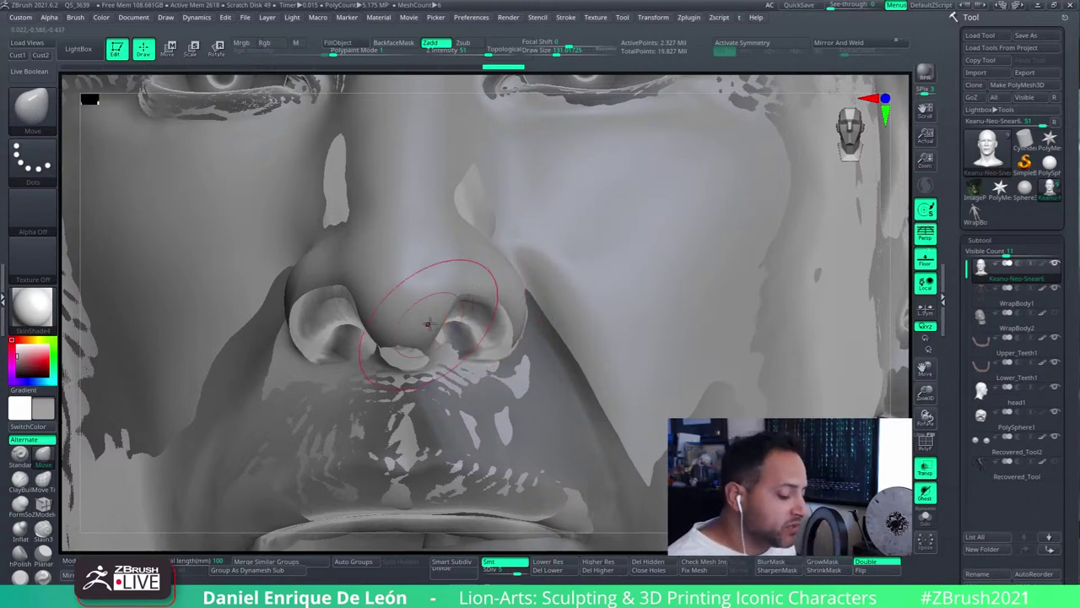
mouse_move(422, 313)
right_down()
mouse_move(496, 307)
mouse_move(429, 253)
right_up()
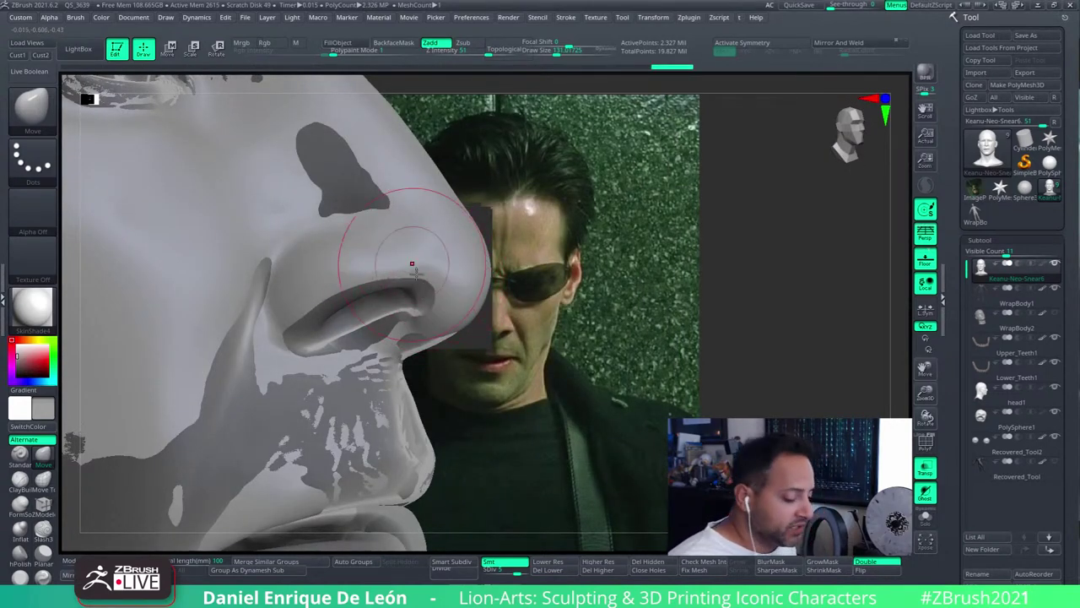
right_drag(416, 267, 311, 326)
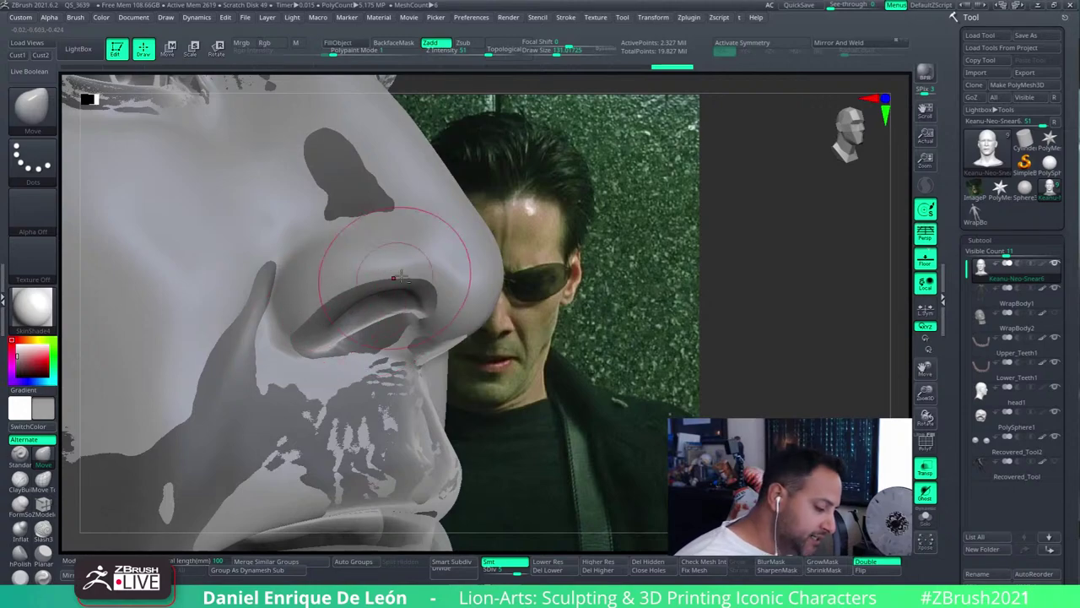
mouse_move(381, 289)
right_down()
mouse_move(405, 244)
mouse_move(495, 258)
mouse_move(495, 216)
right_up()
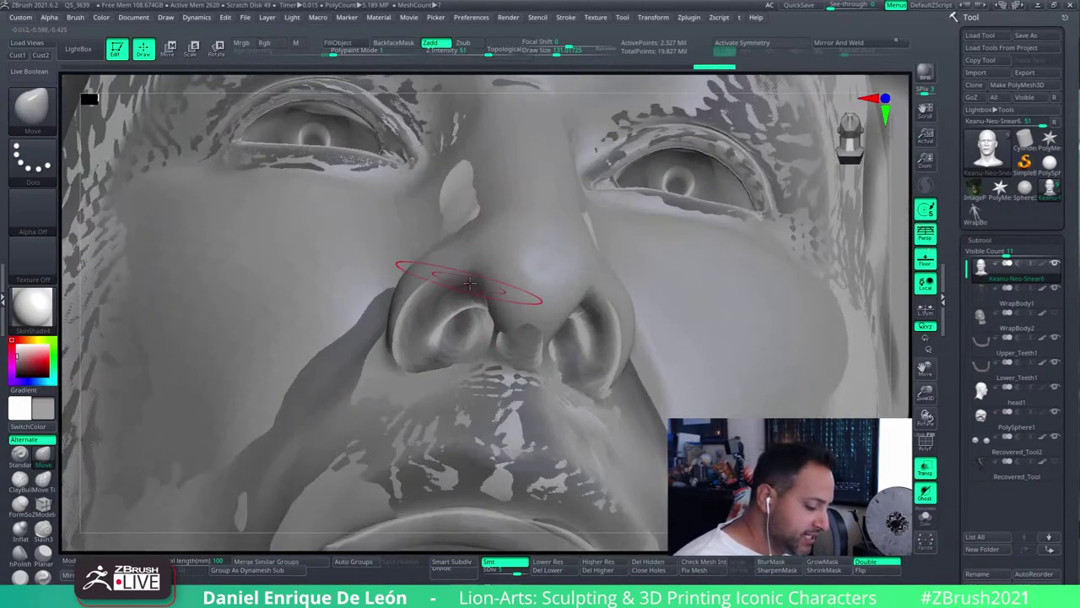
Orbit from below the nostrils to a side profile of the nose, then move in closer
mouse_move(489, 280)
right_down()
mouse_move(459, 229)
mouse_move(566, 253)
mouse_move(562, 293)
mouse_move(583, 282)
mouse_move(557, 308)
mouse_move(304, 240)
mouse_move(202, 276)
mouse_move(199, 262)
mouse_move(226, 314)
mouse_move(237, 308)
mouse_move(252, 323)
right_up()
mouse_move(205, 291)
right_down()
mouse_move(308, 290)
mouse_move(327, 276)
mouse_move(270, 261)
mouse_move(204, 303)
mouse_move(170, 302)
mouse_move(193, 326)
mouse_move(190, 343)
right_up()
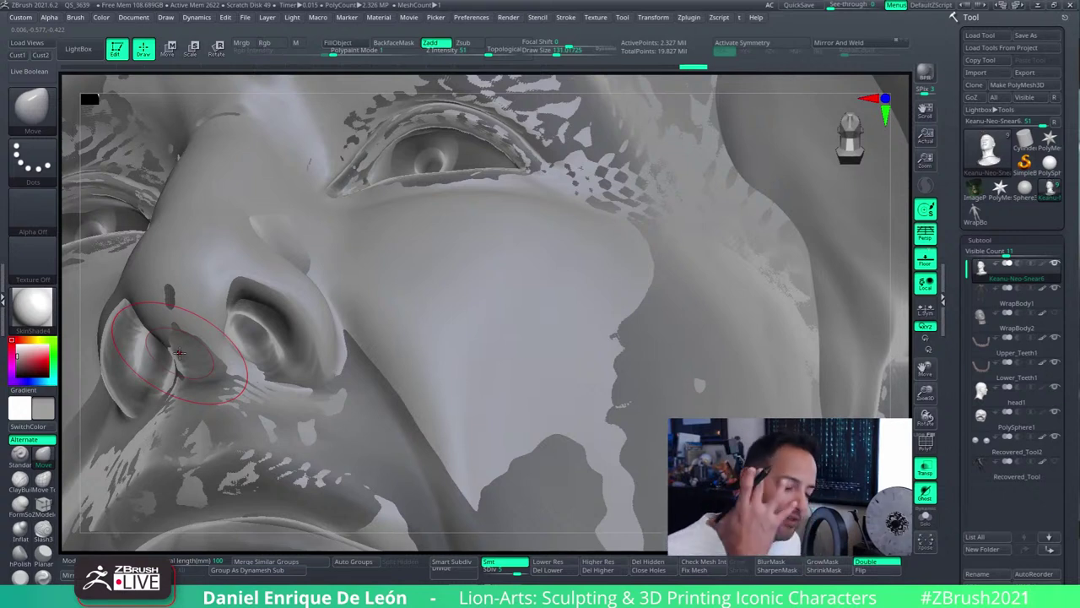
mouse_move(208, 302)
right_down()
mouse_move(216, 296)
mouse_move(238, 325)
mouse_move(219, 292)
right_up()
Compare with the head1 subtool, return to Keanu-Neo-Snear6, and set Draw Size to about 118
alt+click(220, 291)
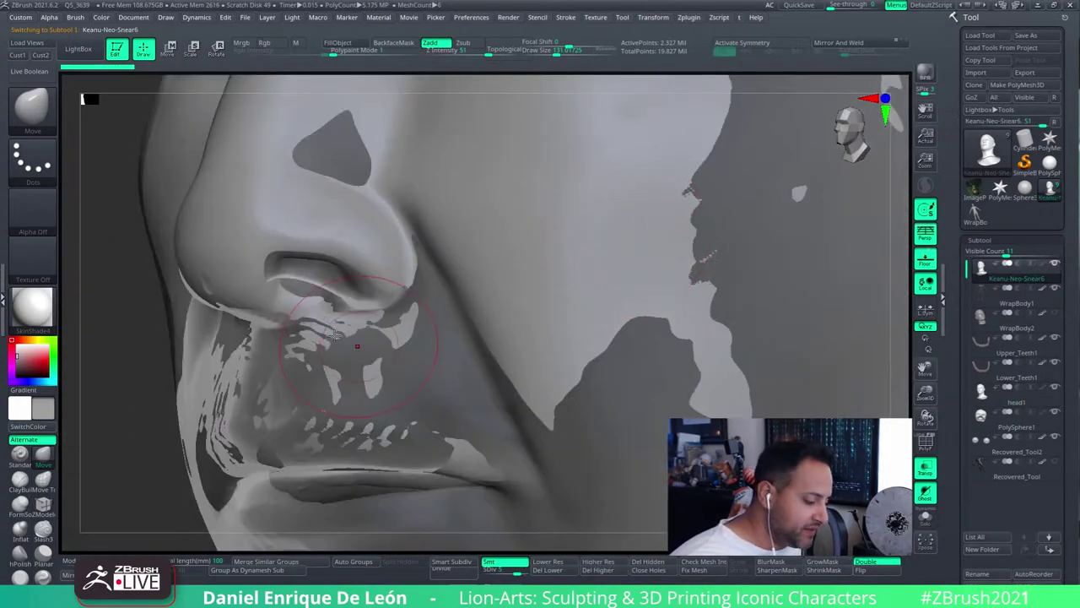
alt+click(236, 257)
mouse_move(237, 257)
right_down()
mouse_move(205, 241)
mouse_move(155, 305)
right_up()
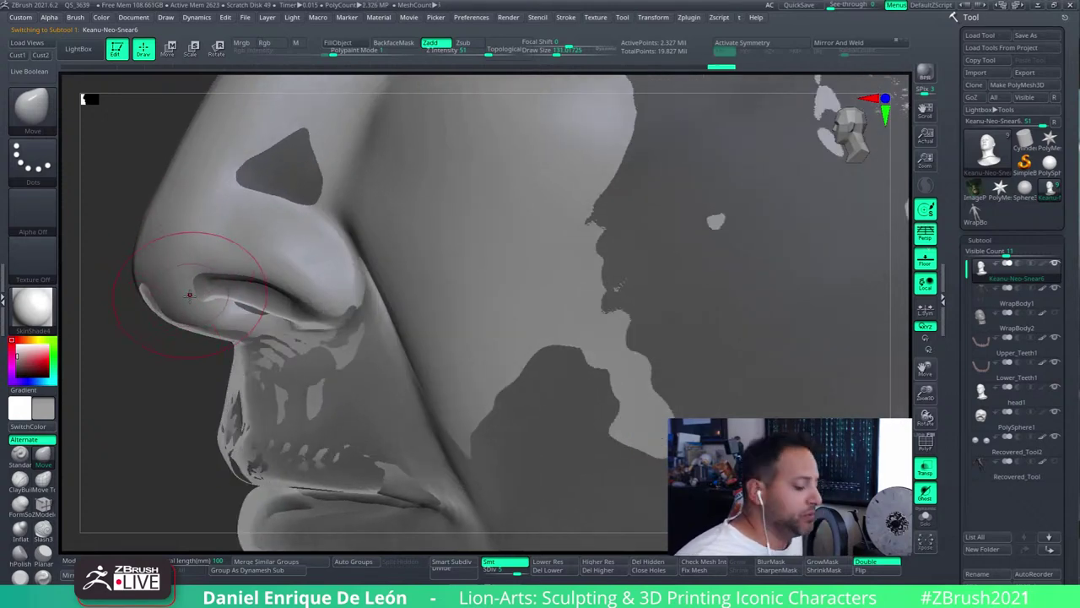
mouse_move(211, 264)
right_down()
mouse_move(181, 234)
mouse_move(211, 257)
mouse_move(244, 246)
mouse_move(224, 233)
right_up()
mouse_move(180, 271)
right_down()
mouse_move(181, 218)
mouse_move(290, 262)
mouse_move(254, 314)
mouse_move(290, 248)
right_up()
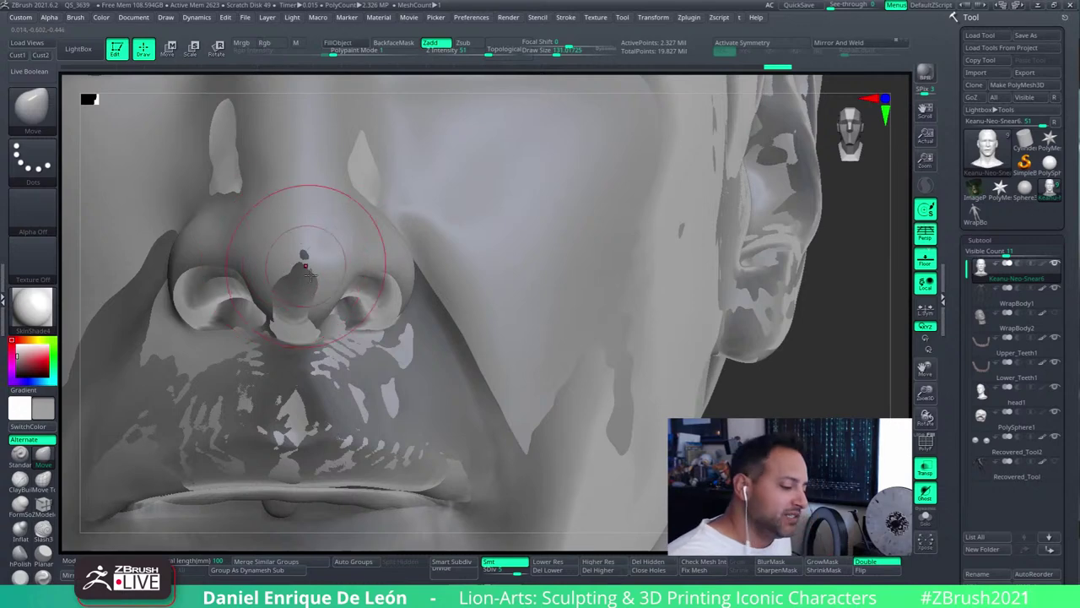
drag(560, 51, 551, 50)
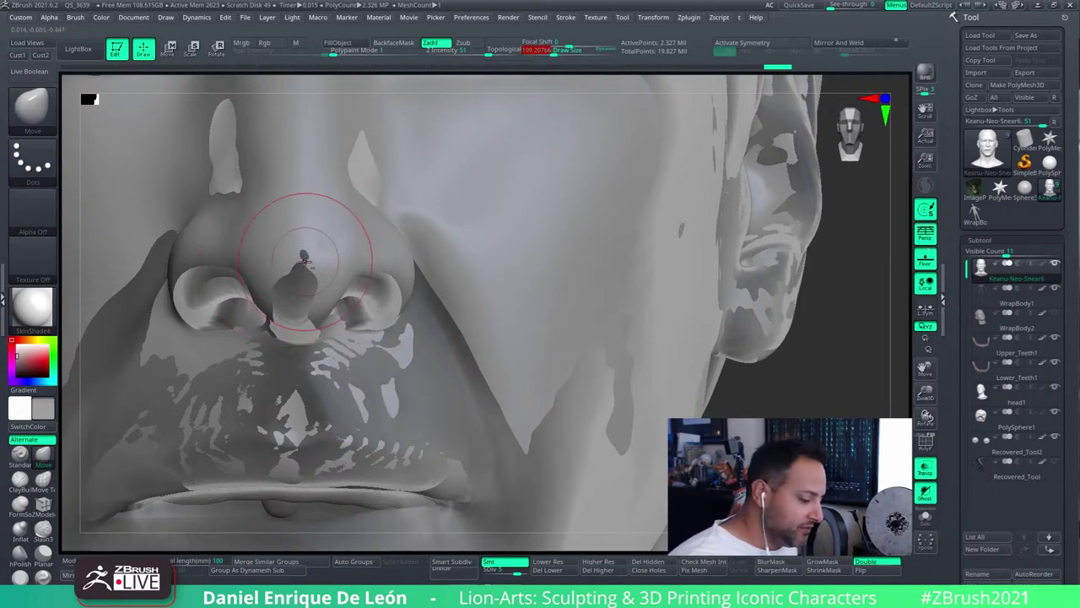
Reshape the nostril groove from side and below with Draw Size raised to about 131
mouse_move(363, 281)
right_down()
mouse_move(433, 287)
mouse_move(446, 217)
right_up()
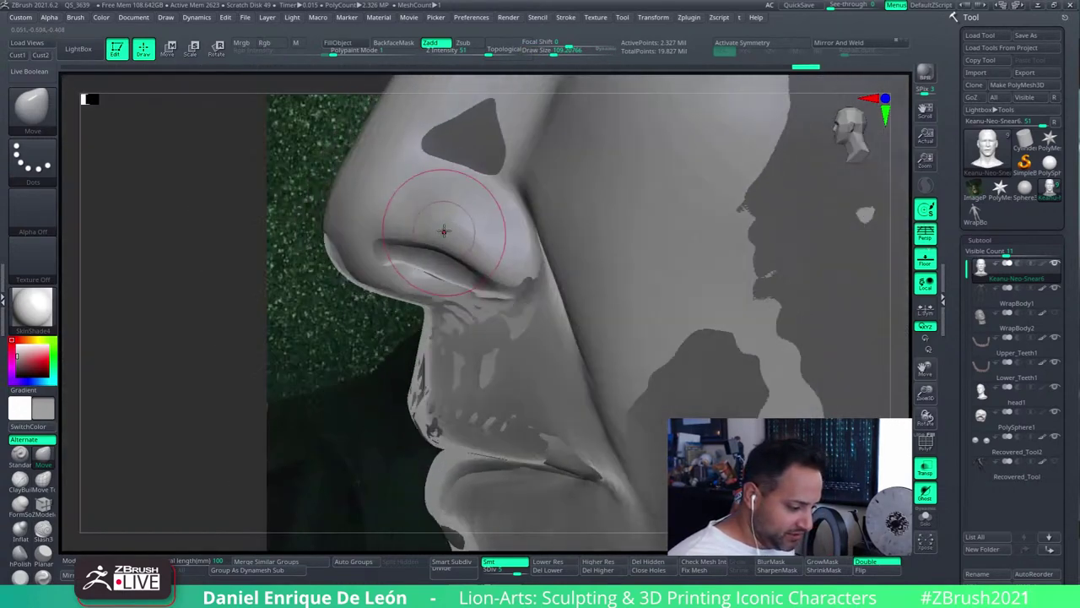
right_drag(390, 255, 421, 219)
right_drag(446, 269, 504, 298)
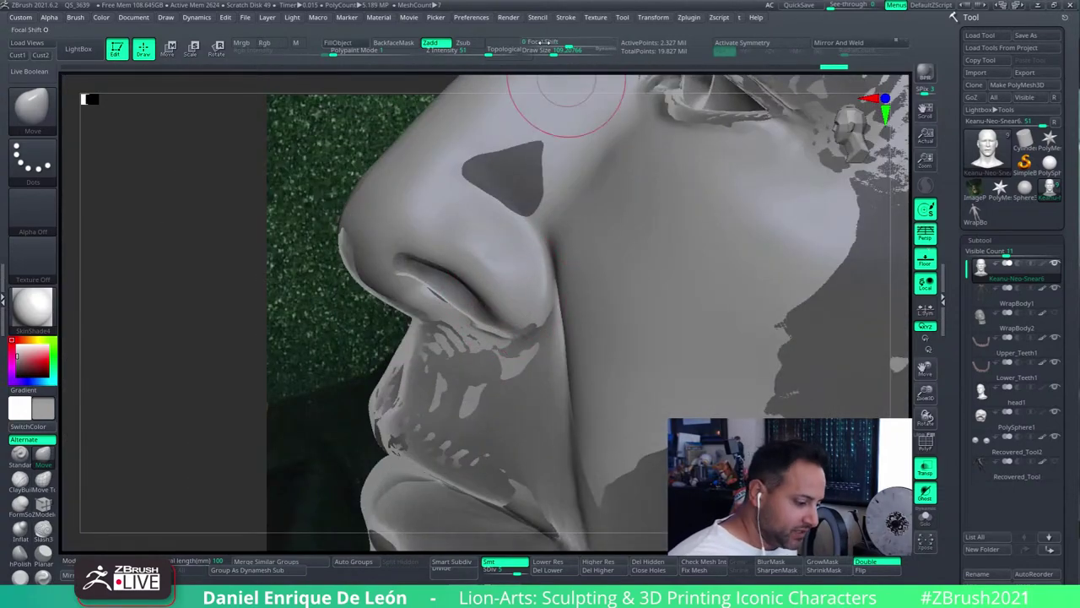
drag(555, 50, 525, 50)
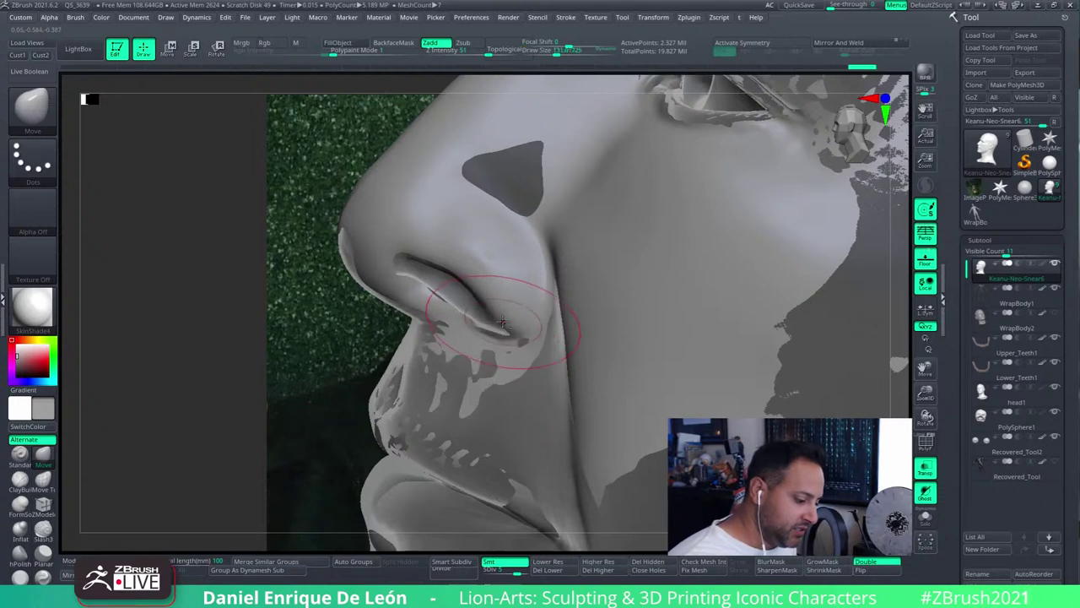
right_drag(501, 311, 593, 294)
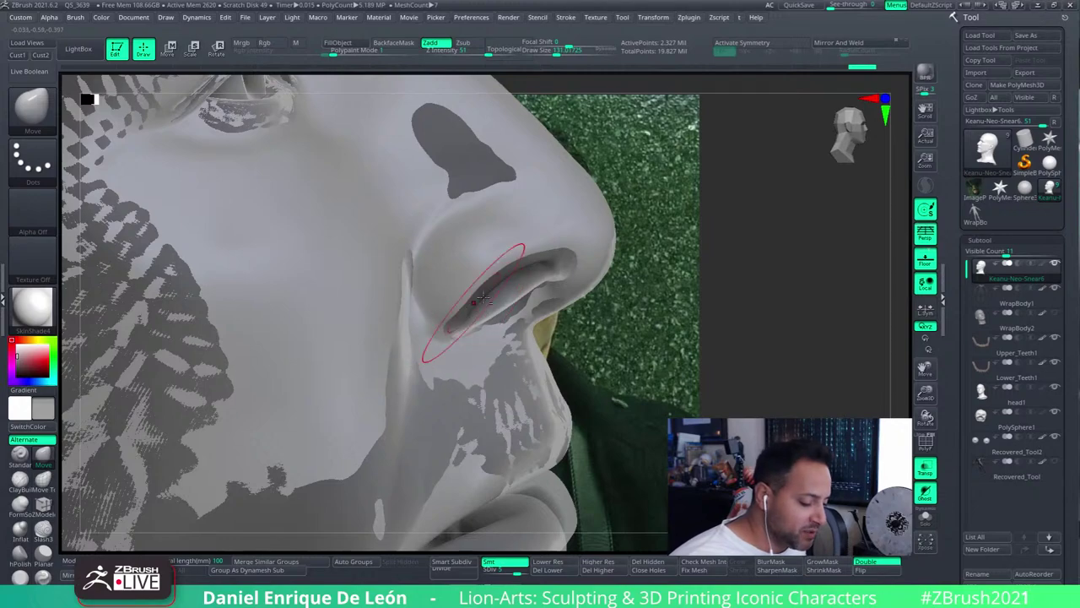
mouse_move(533, 259)
right_down()
mouse_move(591, 241)
mouse_move(482, 277)
mouse_move(552, 289)
mouse_move(461, 316)
right_up()
Smooth both nostrils from below, then zoom out to a front view of the face
key(shift)
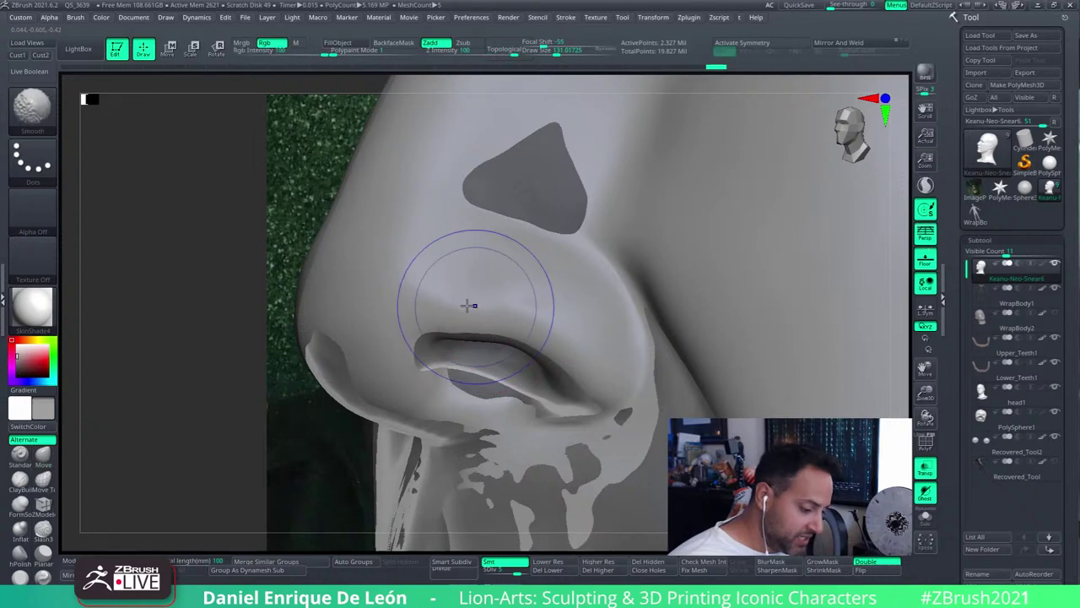
right_drag(519, 285, 608, 320)
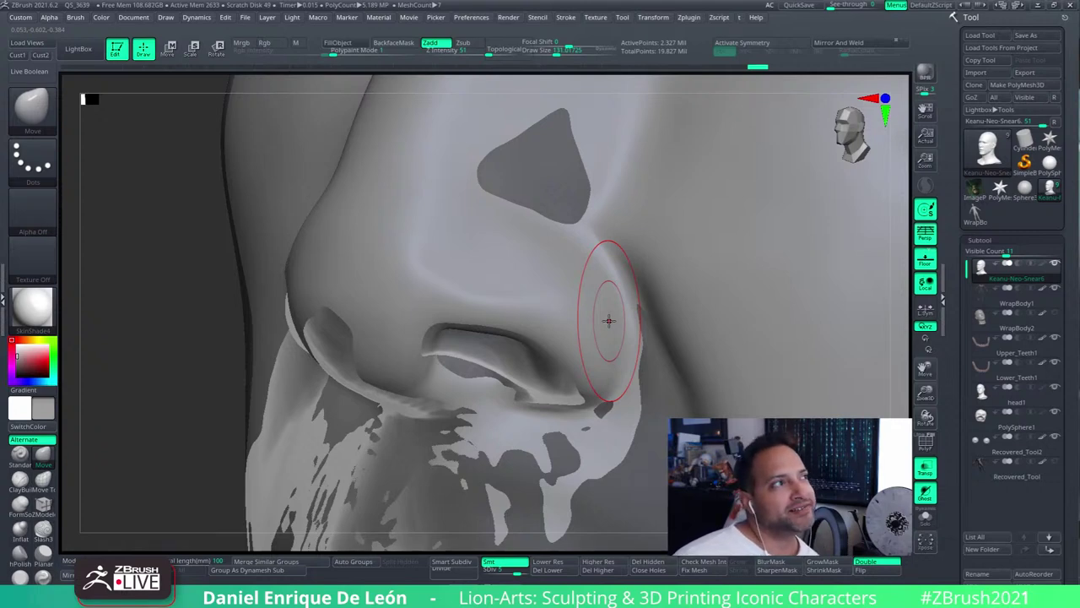
mouse_move(607, 321)
right_down()
mouse_move(646, 313)
mouse_move(579, 289)
mouse_move(579, 355)
mouse_move(622, 254)
right_up()
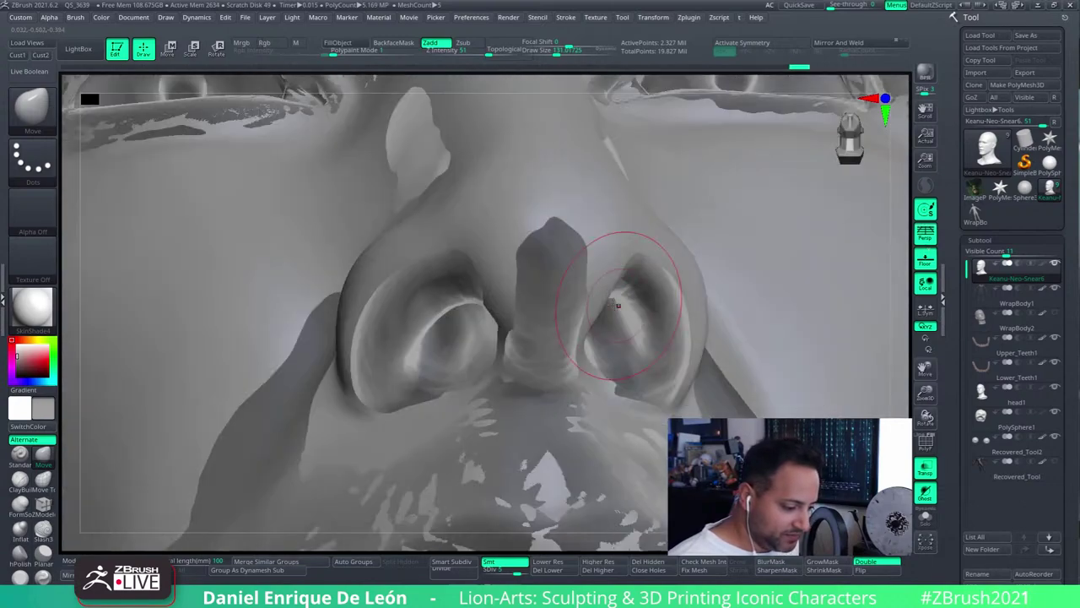
mouse_move(555, 265)
right_down()
mouse_move(574, 227)
mouse_move(517, 322)
mouse_move(470, 342)
right_up()
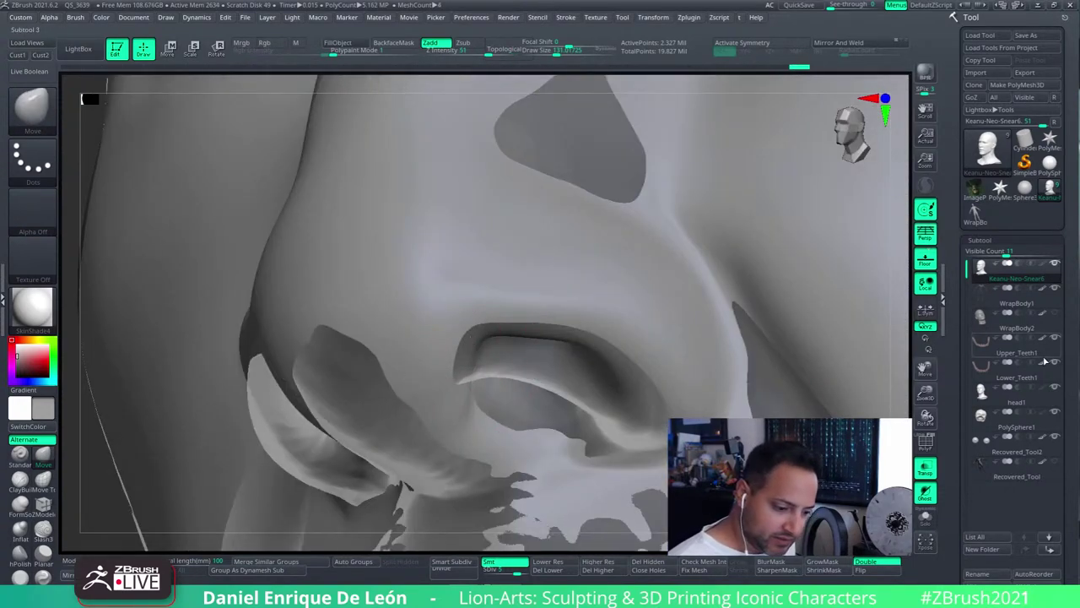
right_drag(642, 338, 759, 217)
Turn off Transp, adjust Draw Size, and check the nose from right profile and below
click(926, 467)
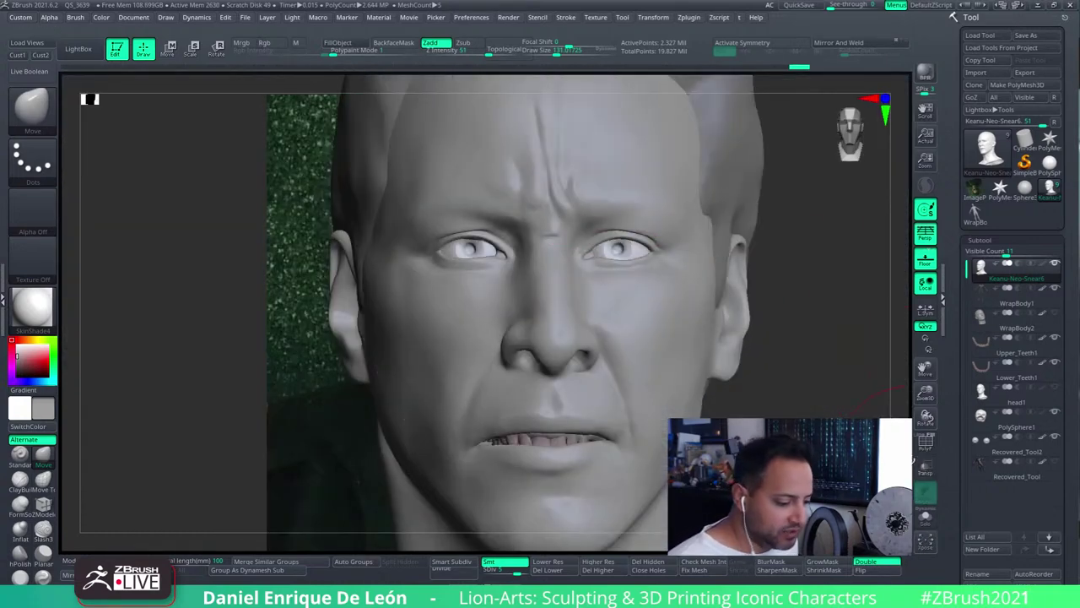
mouse_move(540, 354)
right_down()
mouse_move(549, 338)
mouse_move(703, 317)
mouse_move(684, 379)
mouse_move(633, 321)
mouse_move(566, 121)
right_up()
drag(556, 49, 550, 50)
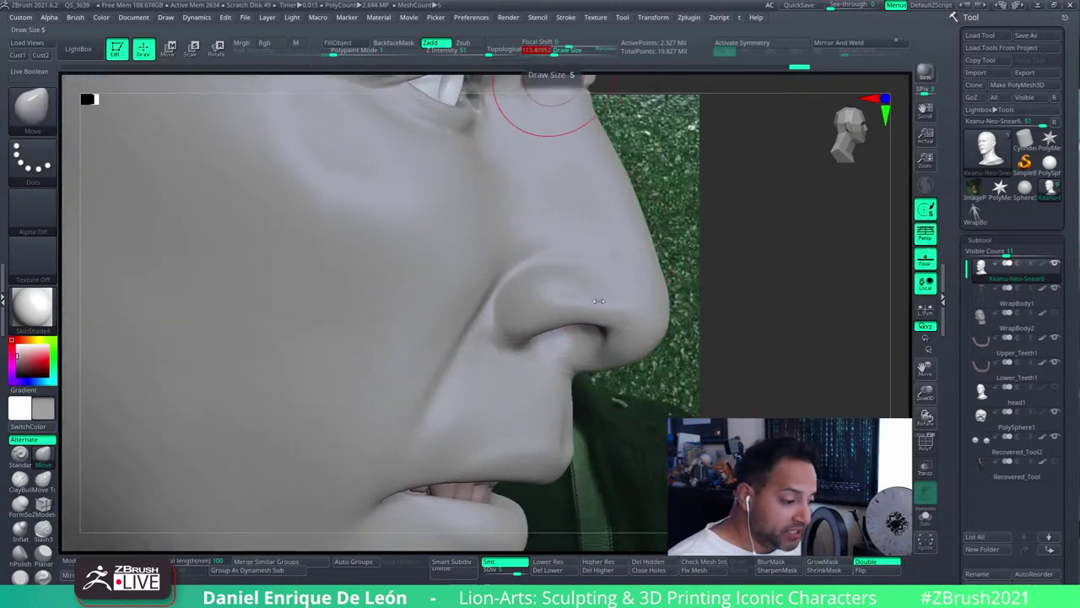
right_drag(618, 324, 541, 295)
right_drag(524, 257, 542, 212)
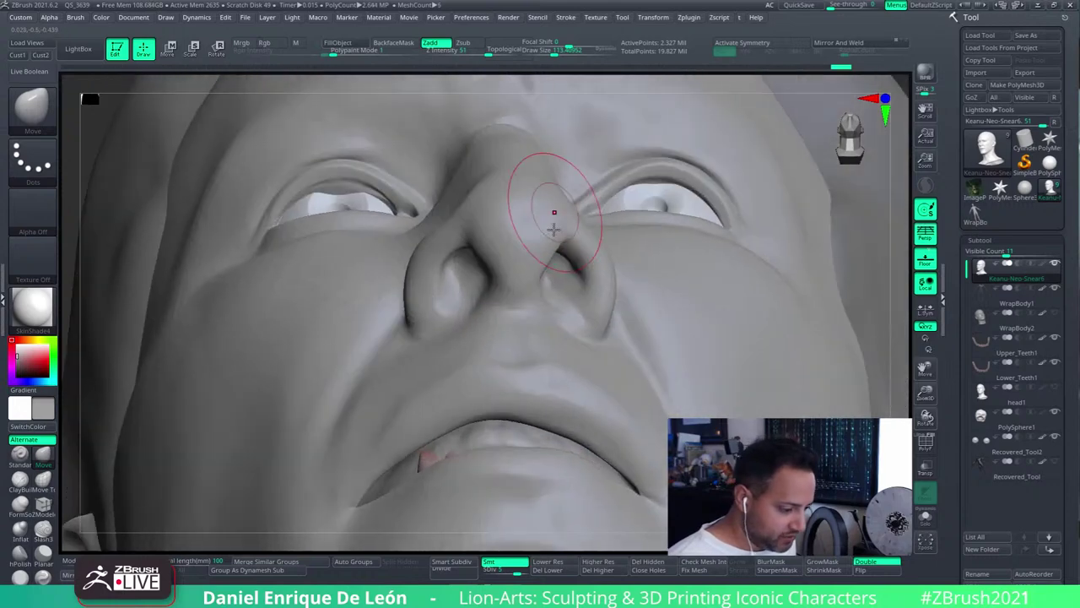
right_drag(550, 253, 581, 338)
Load the Cust1 front camera, fade the model to 40 opacity, zoom in, and set Draw Size about 47
click(19, 55)
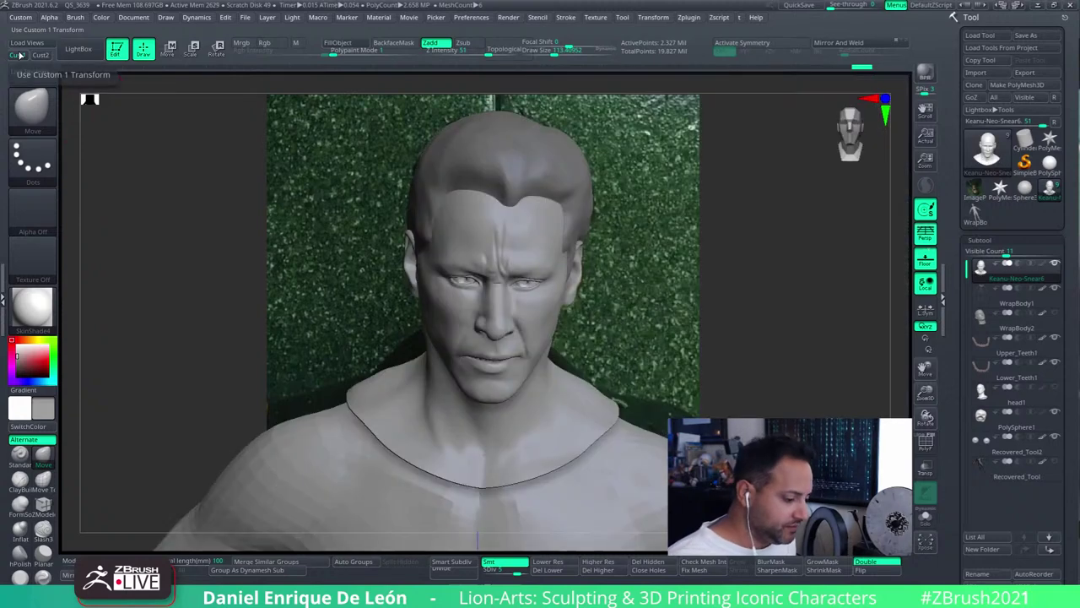
click(72, 561)
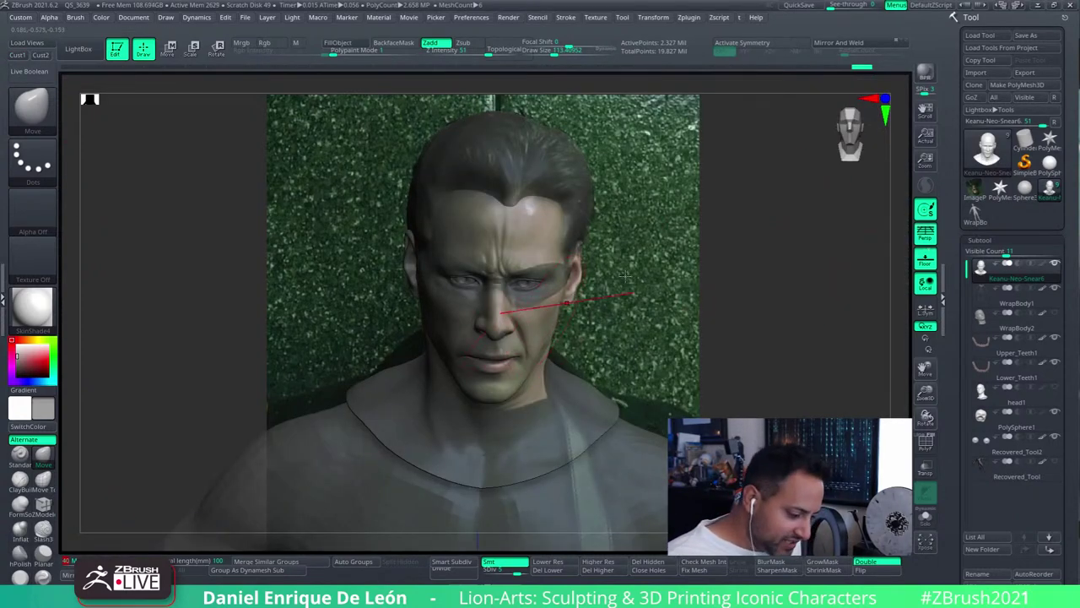
click(926, 141)
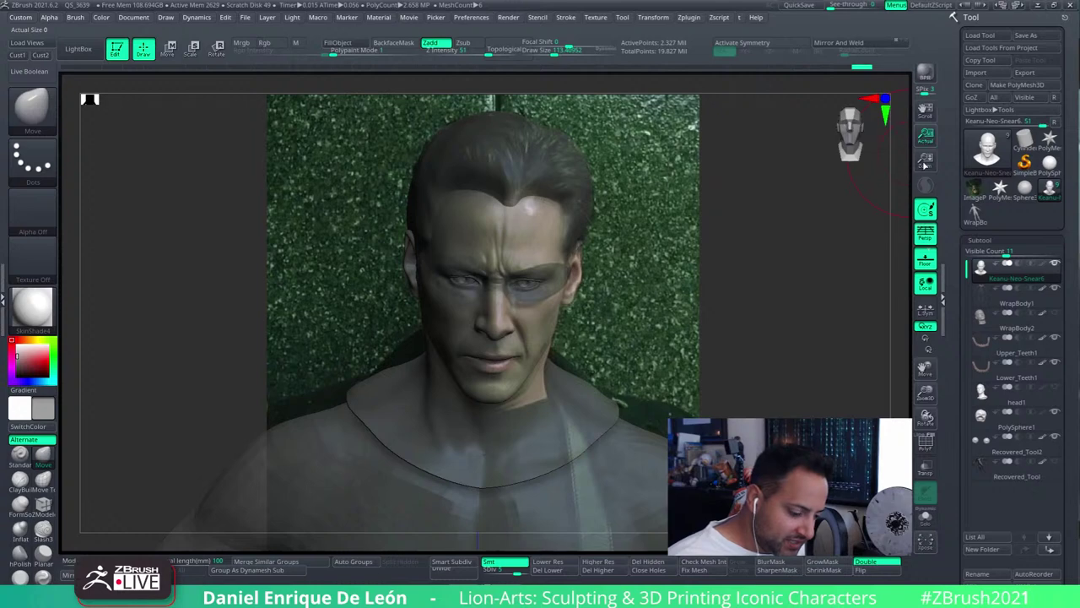
mouse_move(925, 161)
mouse_down()
mouse_move(926, 239)
mouse_move(926, 229)
mouse_up()
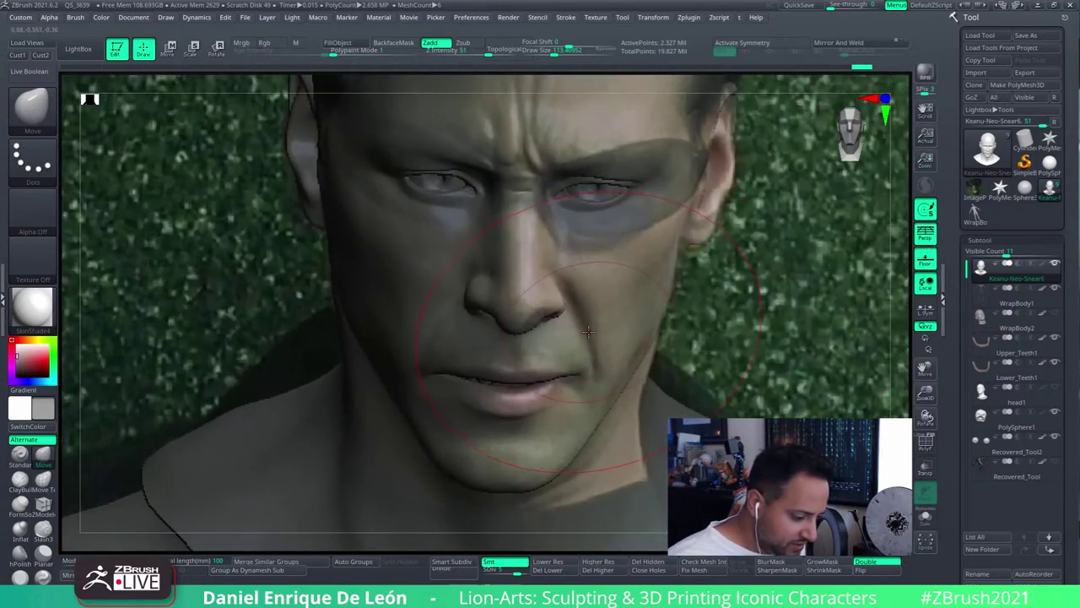
drag(557, 52, 535, 52)
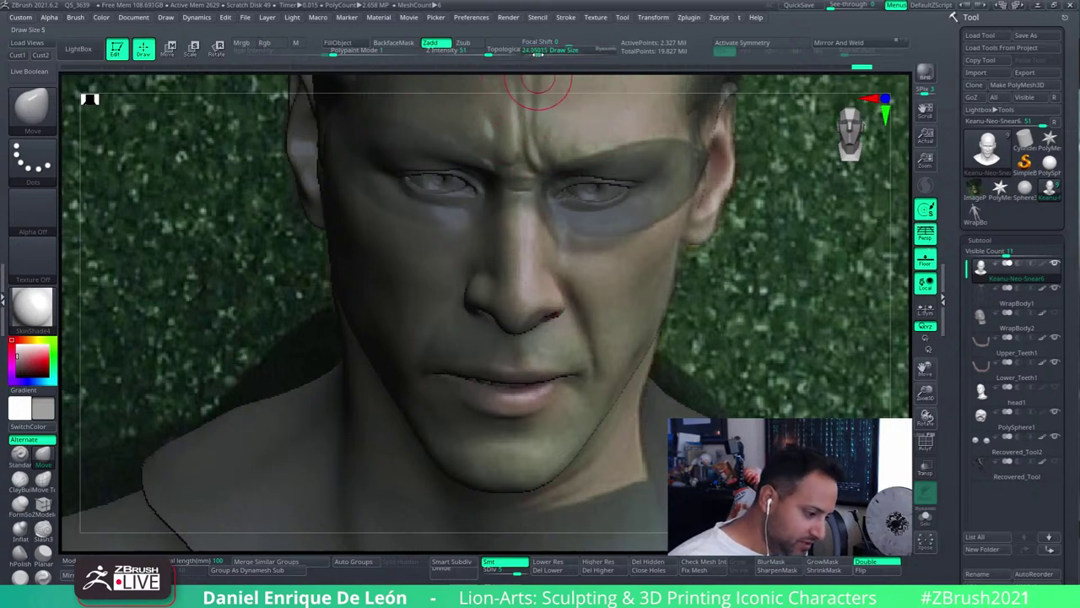
Push the nostril edge and adjacent cheek into shape to match the reference
drag(537, 319, 541, 312)
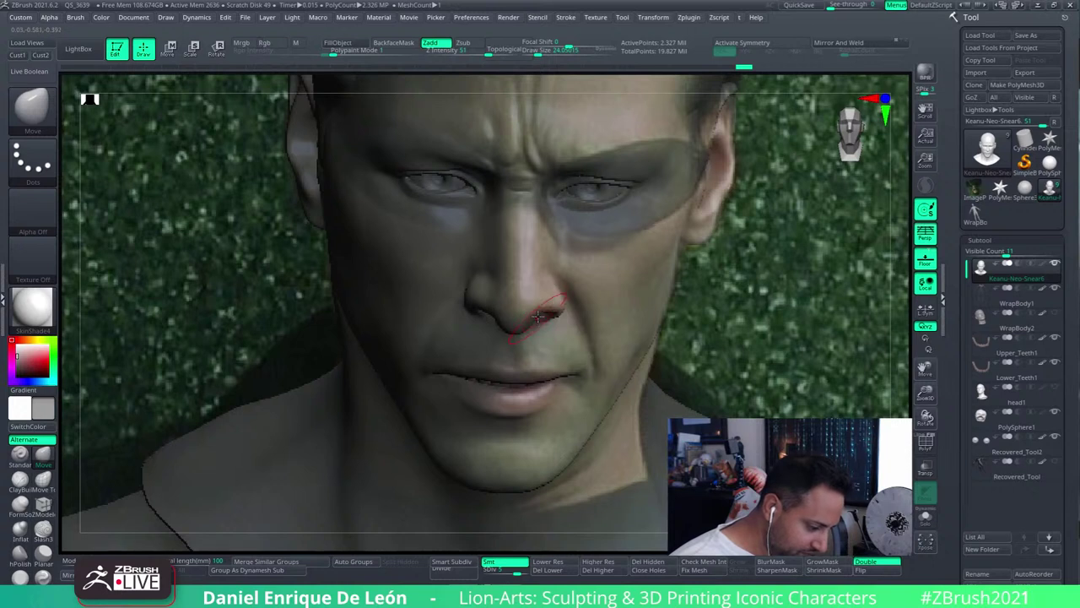
mouse_move(537, 316)
mouse_down()
mouse_move(540, 304)
mouse_move(537, 314)
mouse_up()
drag(665, 295, 662, 325)
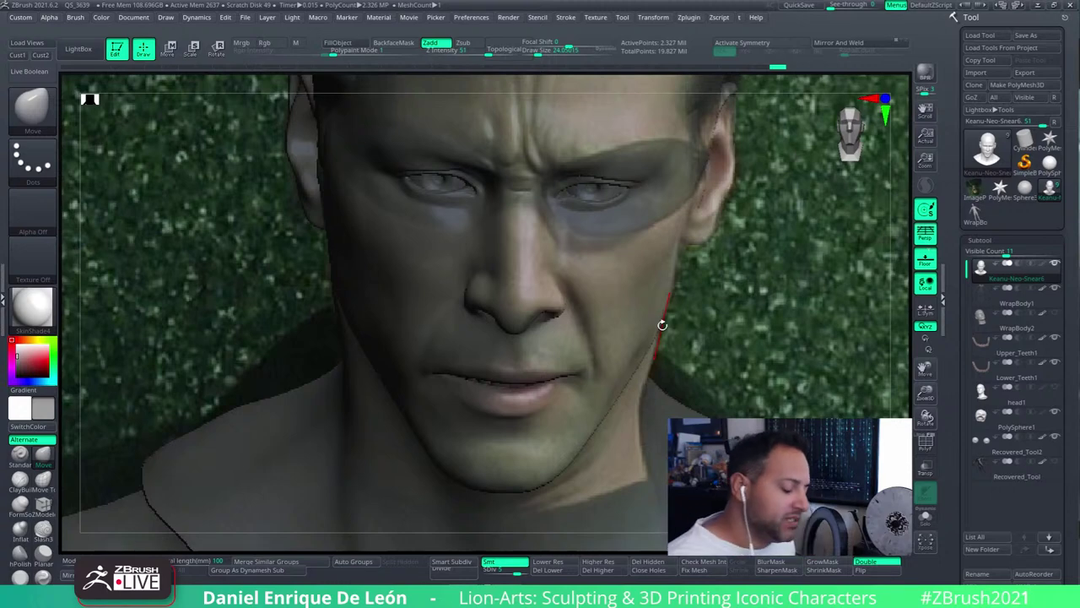
drag(662, 324, 414, 394)
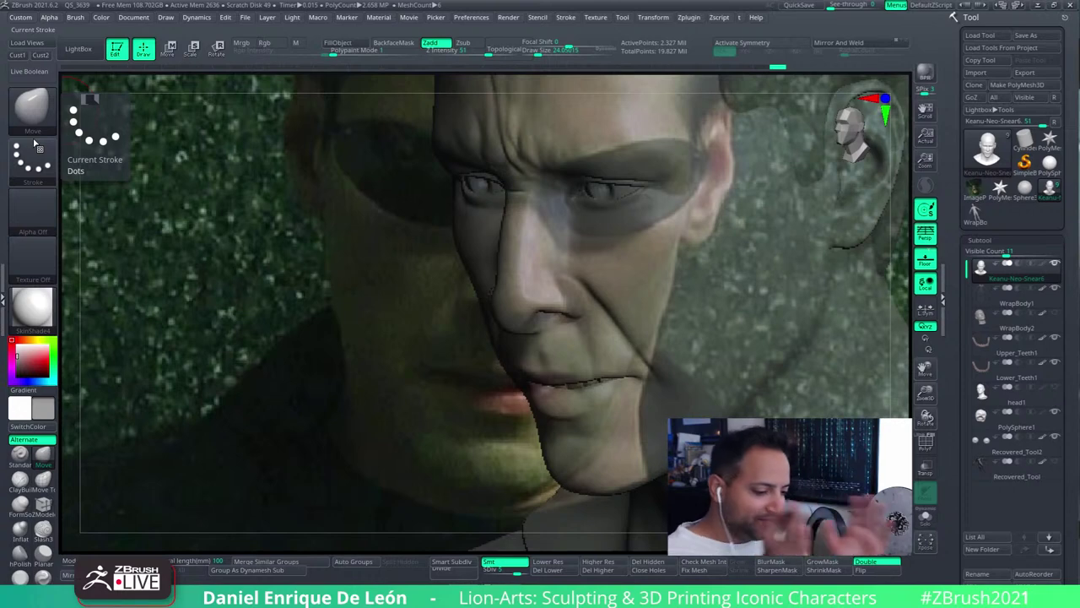
click(912, 140)
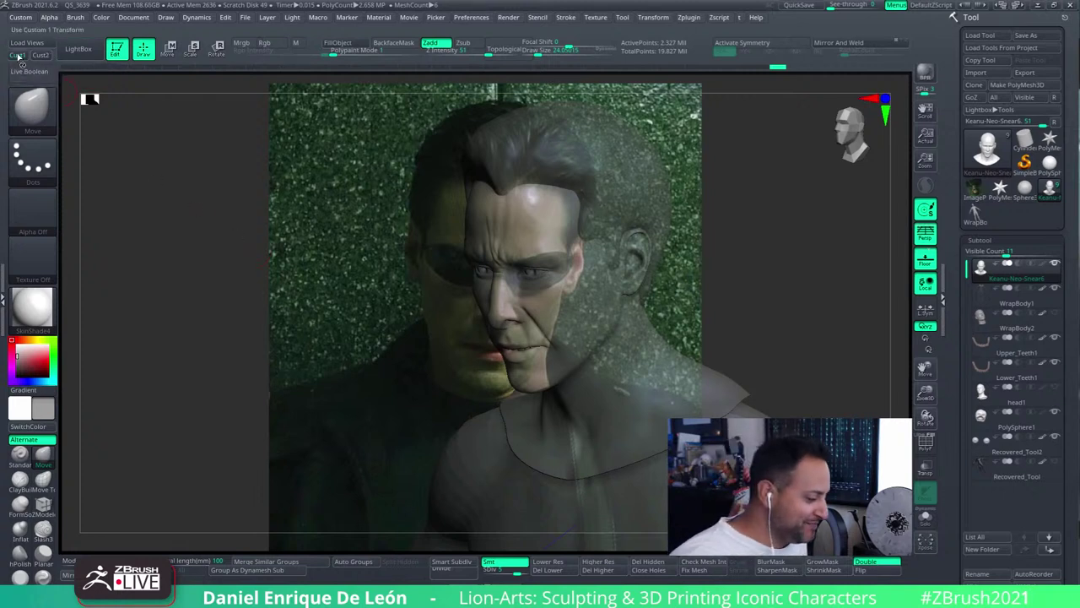
Check the profile at full opacity, then fade back to 38 over the Cust1 front view
shift+drag(746, 325, 751, 329)
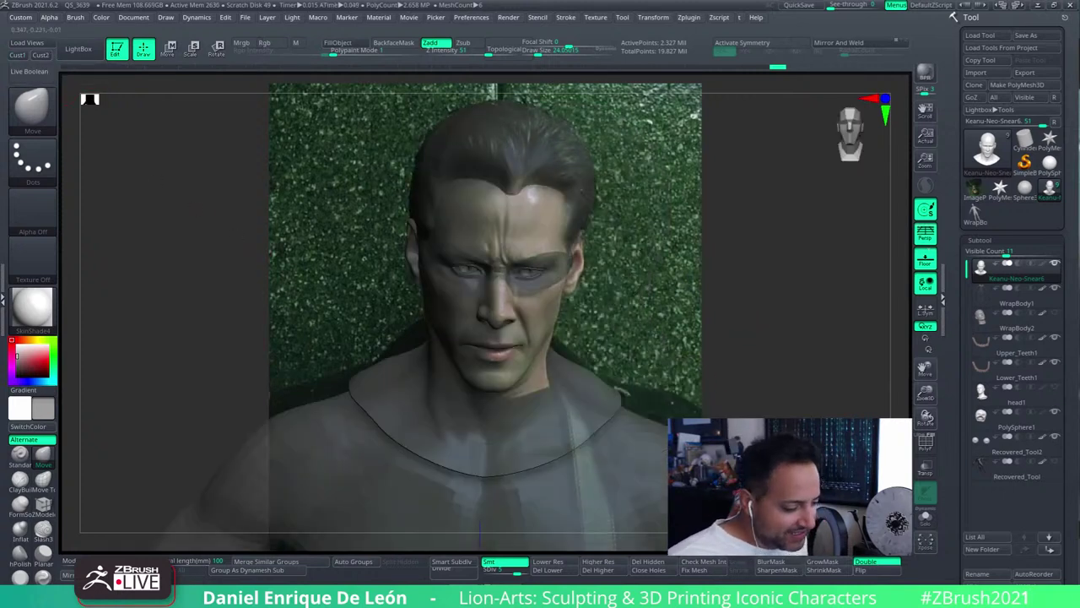
drag(93, 552, 126, 559)
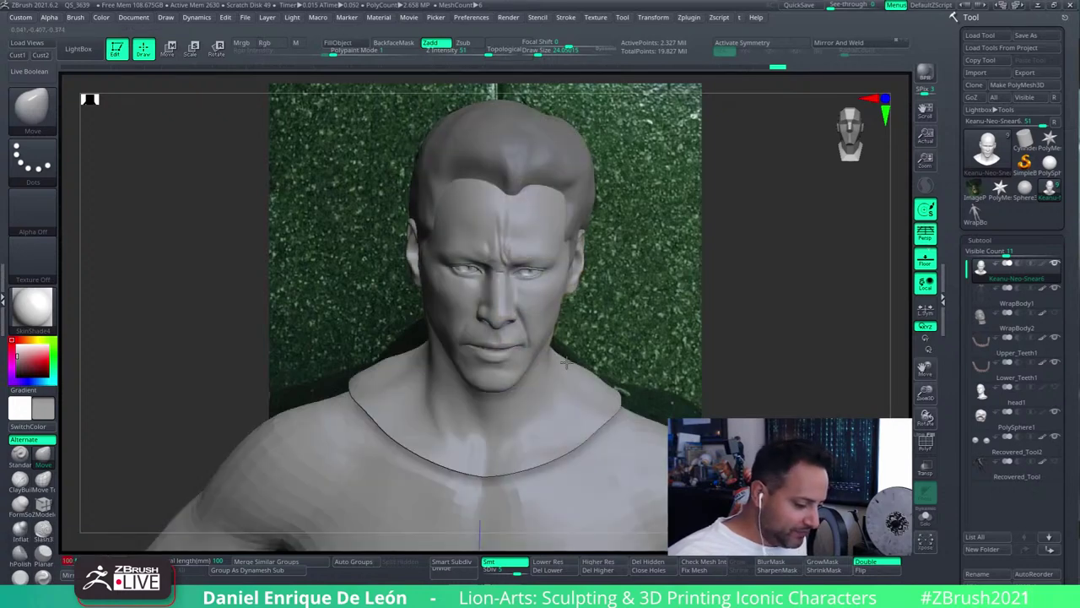
drag(802, 321, 597, 319)
key(ctrl)
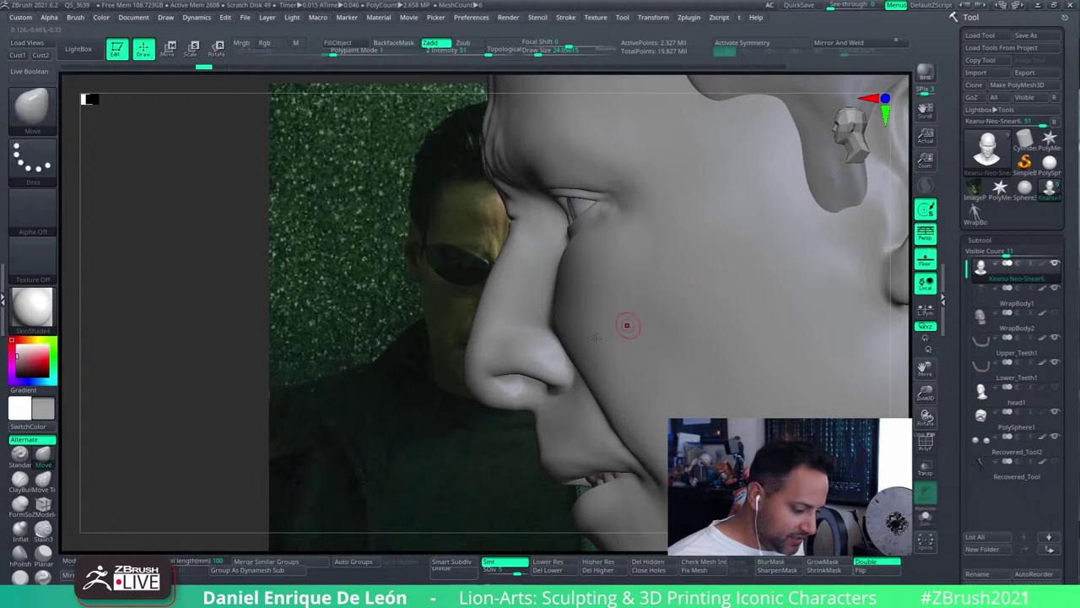
mouse_move(627, 320)
right_down()
mouse_move(608, 350)
mouse_move(598, 309)
right_up()
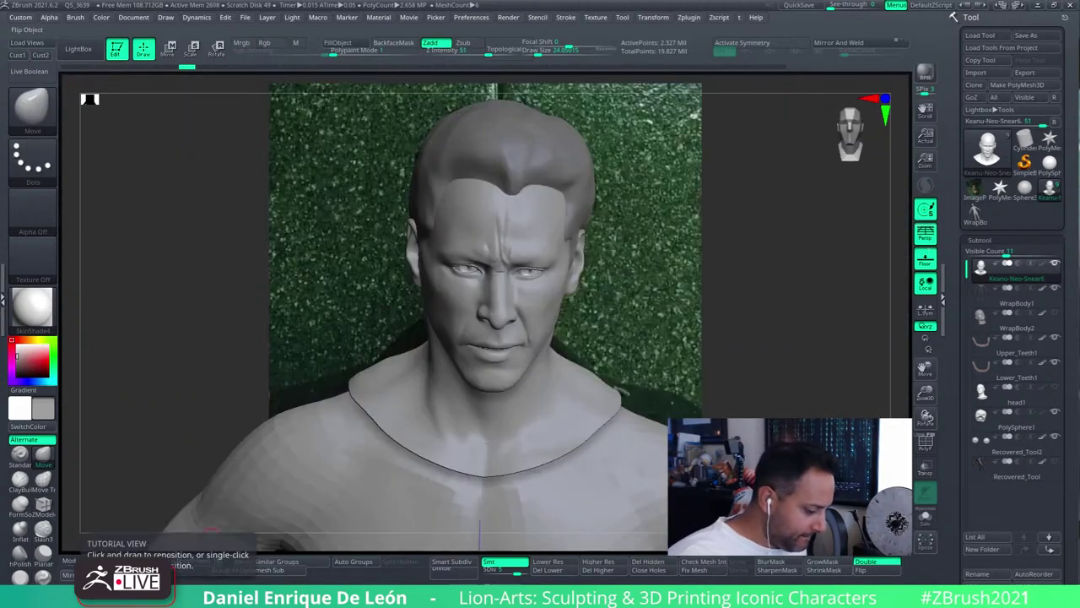
click(71, 561)
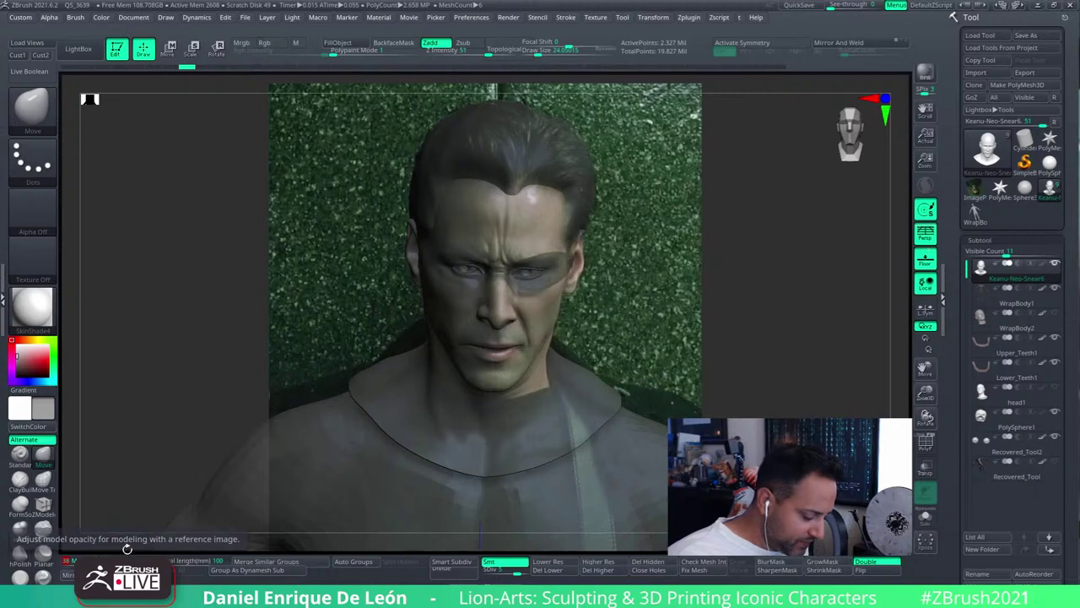
ctrl+right_drag(506, 312, 553, 448)
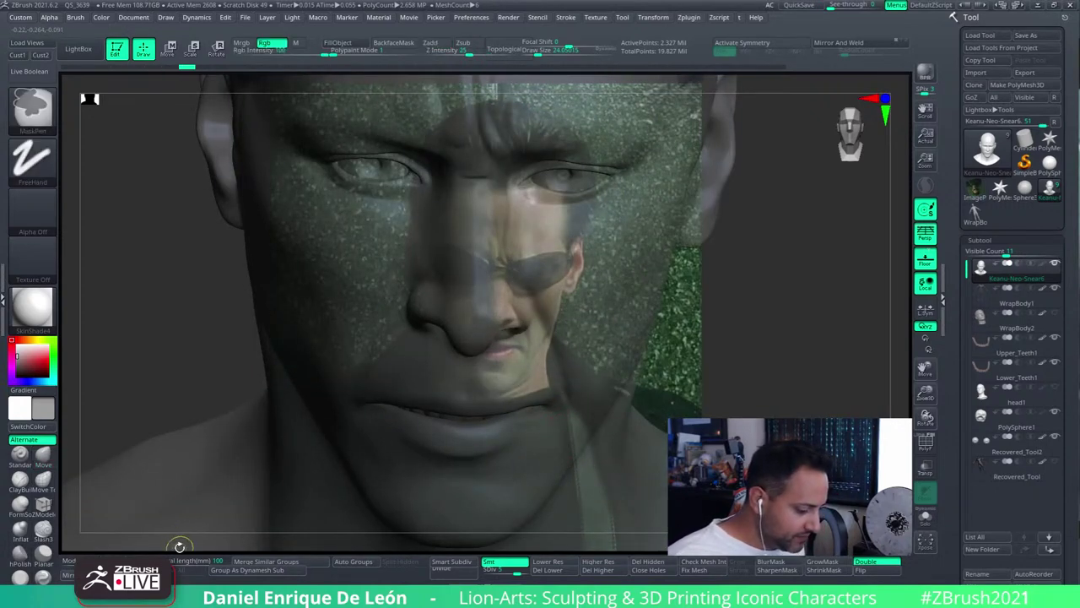
click(19, 55)
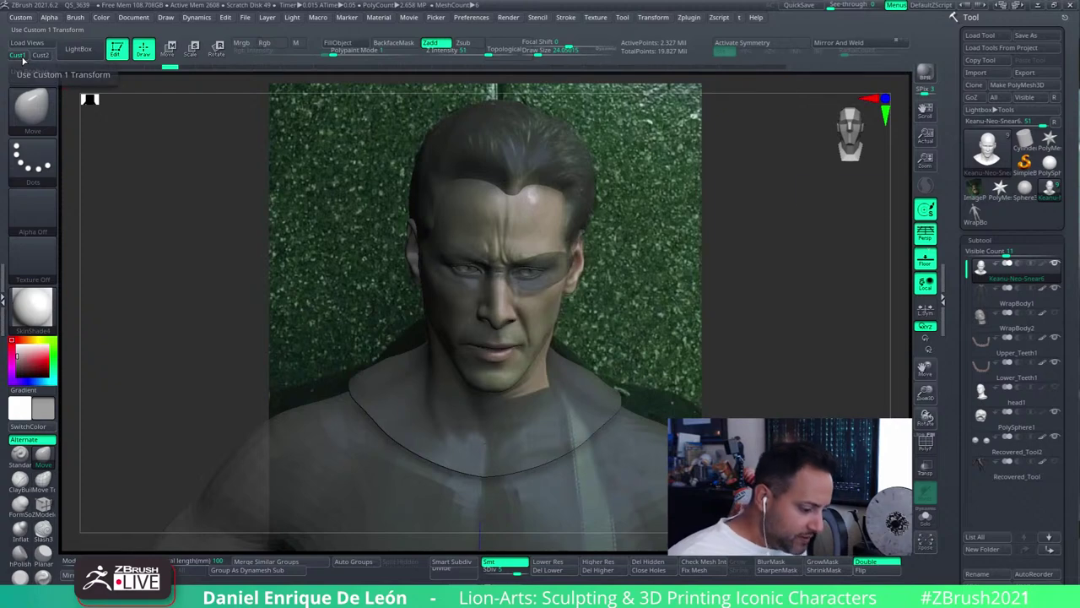
drag(926, 161, 926, 138)
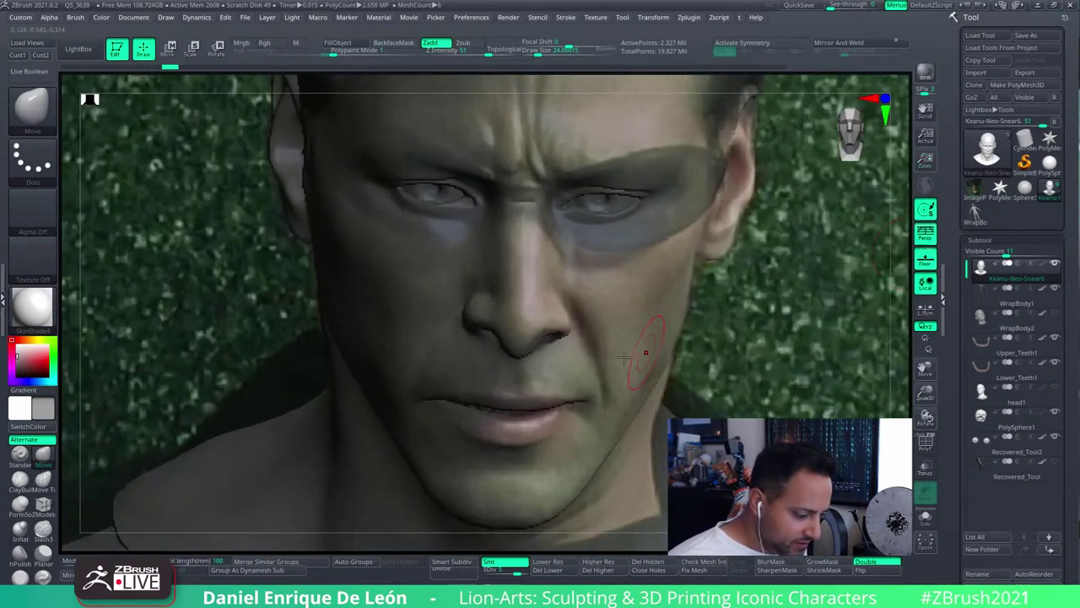
Sculpt from an earlier undo state, discarding newer history, and raise See-through to reveal the photos
click(549, 325)
click(537, 379)
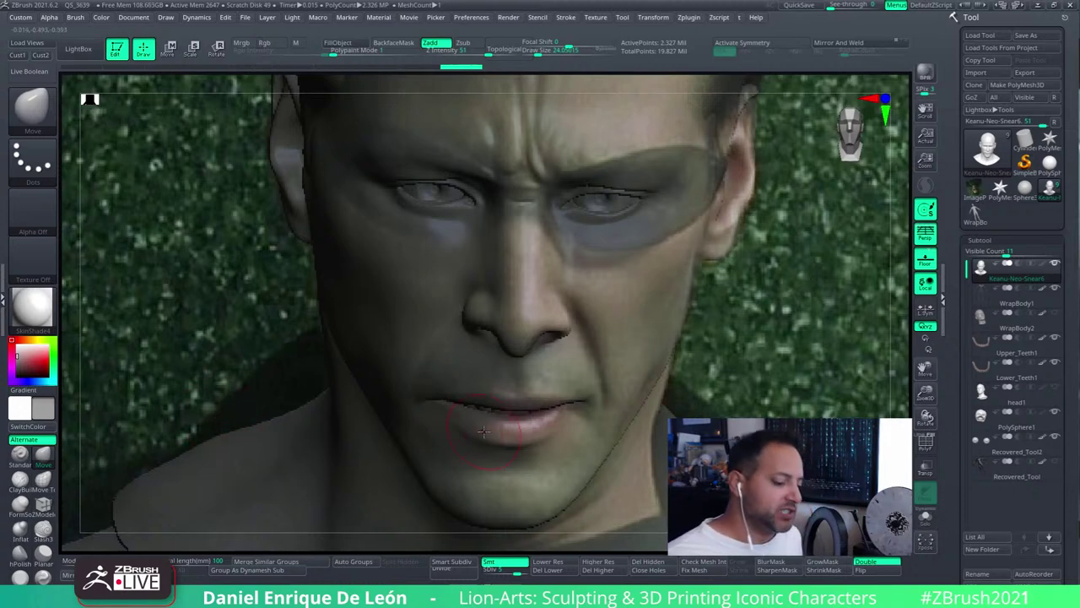
drag(829, 5, 880, 5)
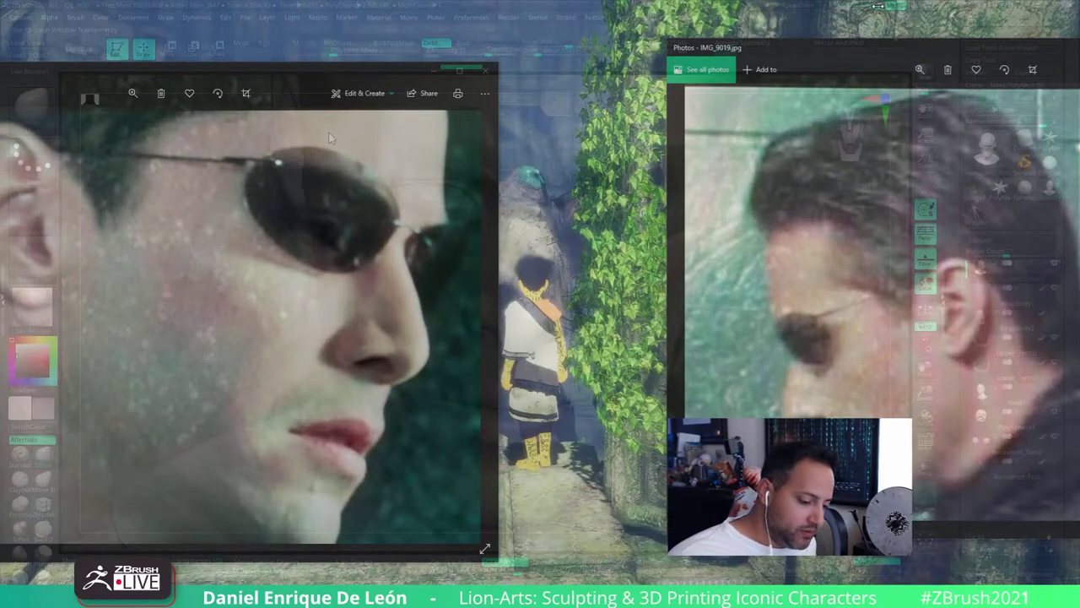
Set See-through back to 0 so ZBrush fully covers the reference photos
drag(879, 5, 818, 8)
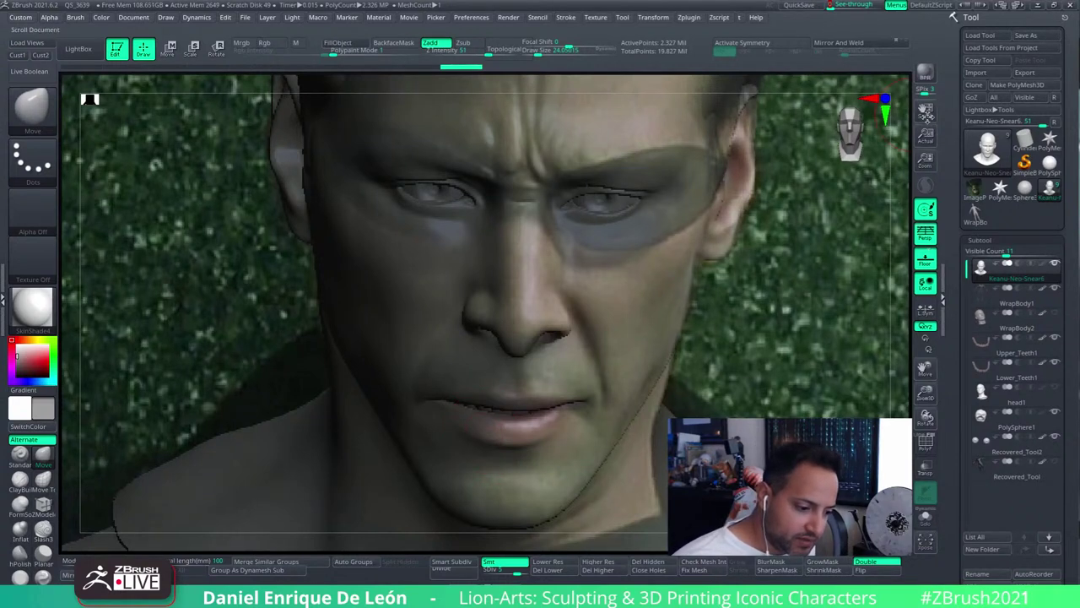
Frame the head, set Model Opacity to 100, and smooth while orbiting from profile to front
key(f)
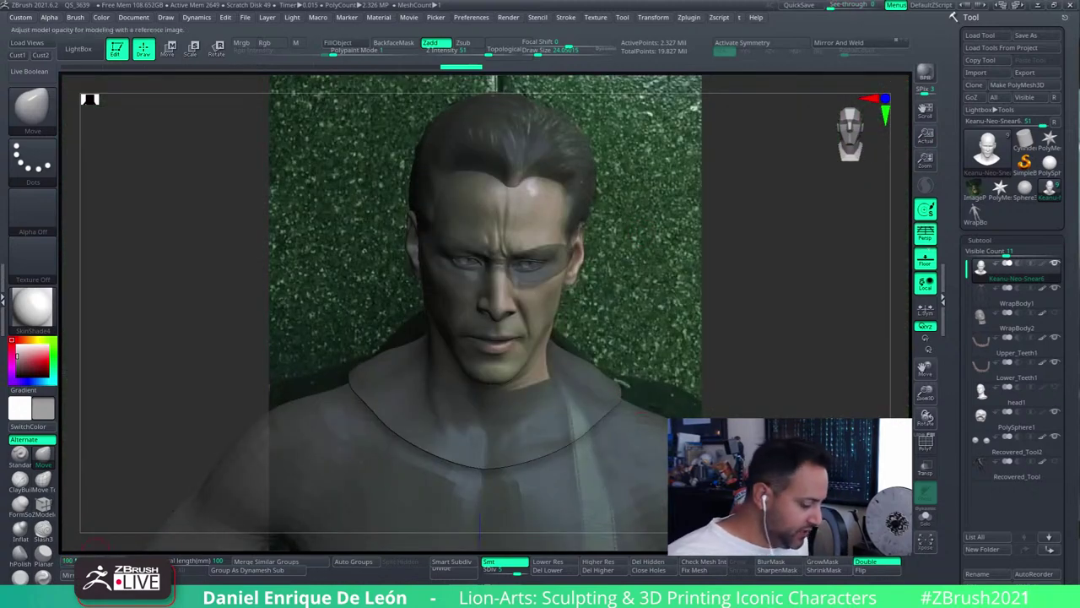
click(68, 561)
drag(363, 519, 622, 379)
scroll(591, 363, up, 5)
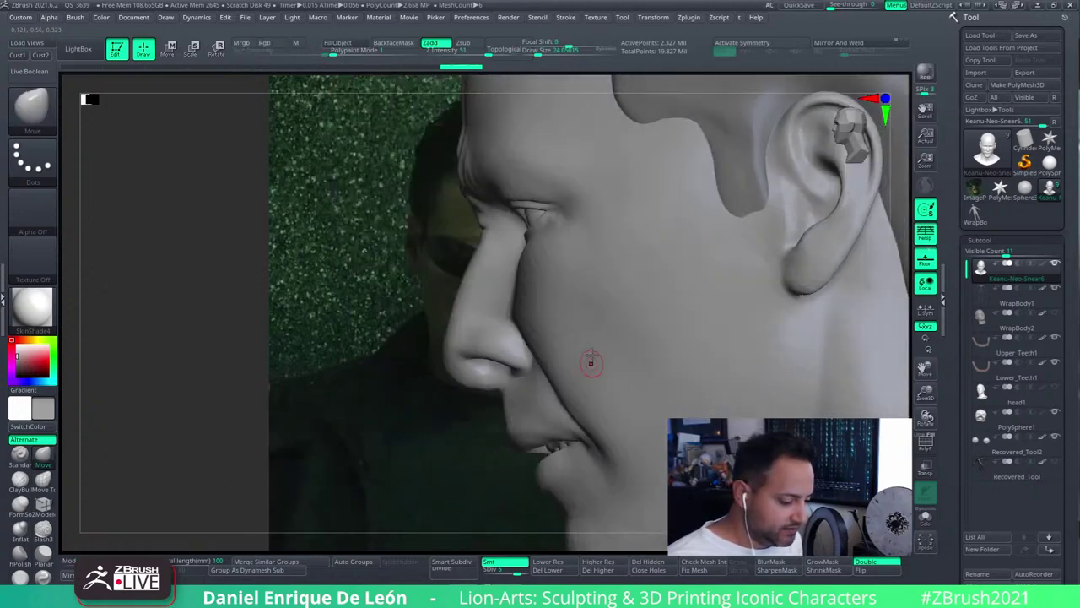
mouse_move(591, 363)
right_down()
mouse_move(584, 296)
mouse_move(593, 300)
mouse_move(593, 237)
mouse_move(478, 261)
mouse_move(484, 279)
mouse_move(557, 273)
mouse_move(627, 299)
mouse_move(598, 361)
right_up()
key(shift)
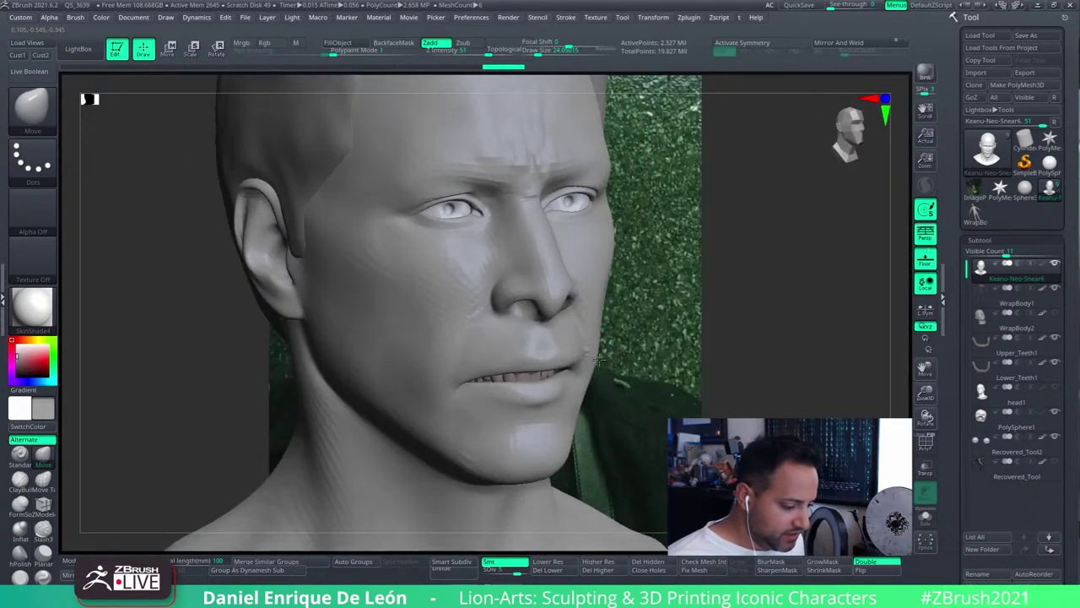
mouse_move(540, 325)
right_down()
mouse_move(585, 338)
mouse_move(608, 369)
mouse_move(596, 363)
mouse_move(523, 444)
mouse_move(569, 475)
mouse_move(593, 282)
right_up()
Switch to the Move Topological brush and refine the upper lip from low and three-quarter angles
key(s)
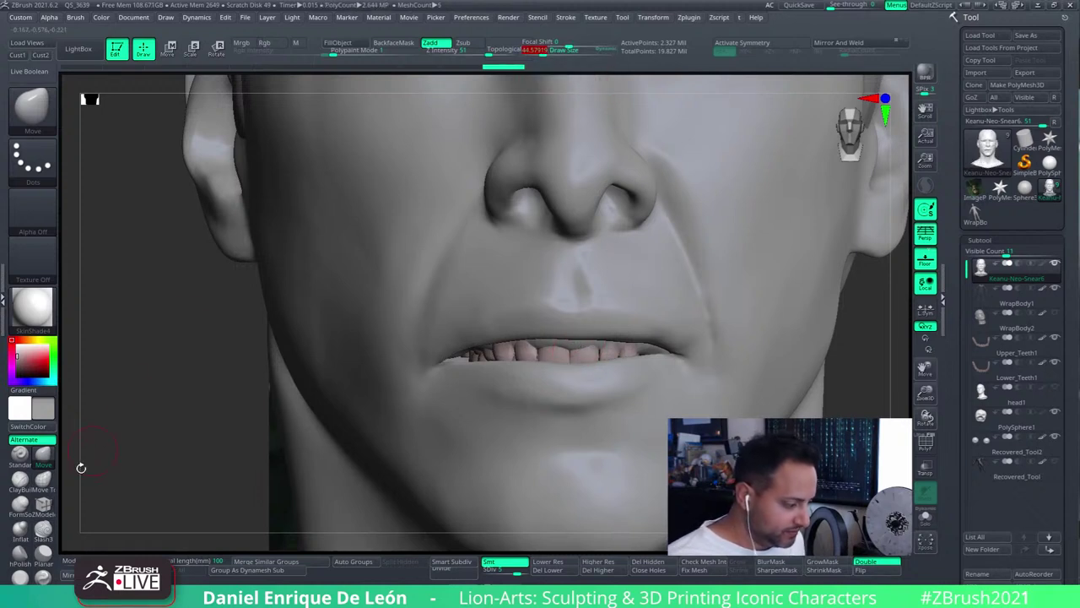
key(b)
key(m)
key(t)
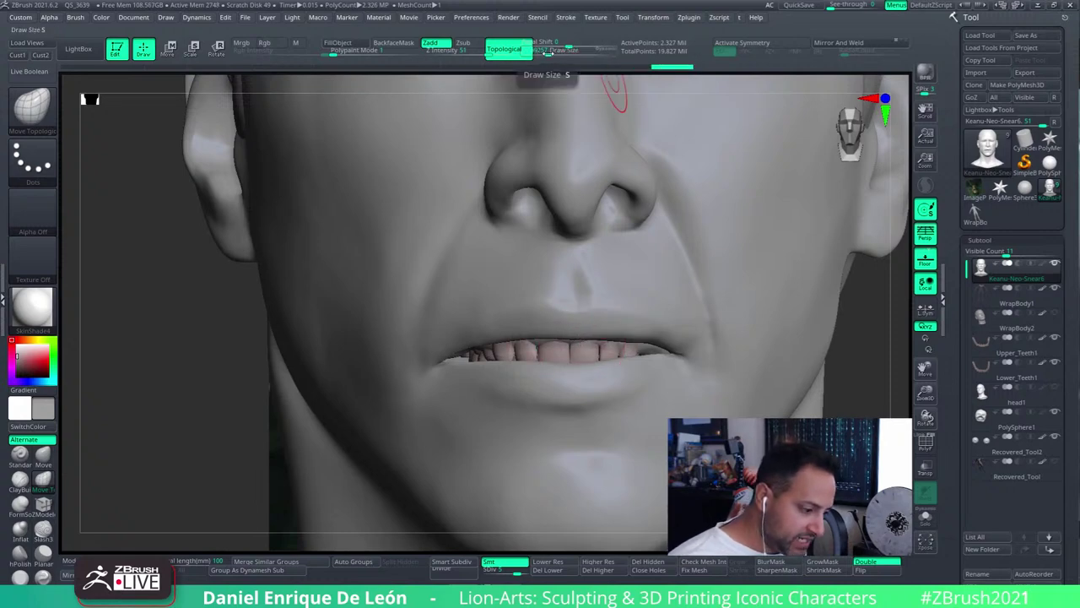
mouse_move(591, 350)
right_down()
mouse_move(599, 320)
mouse_move(567, 329)
right_up()
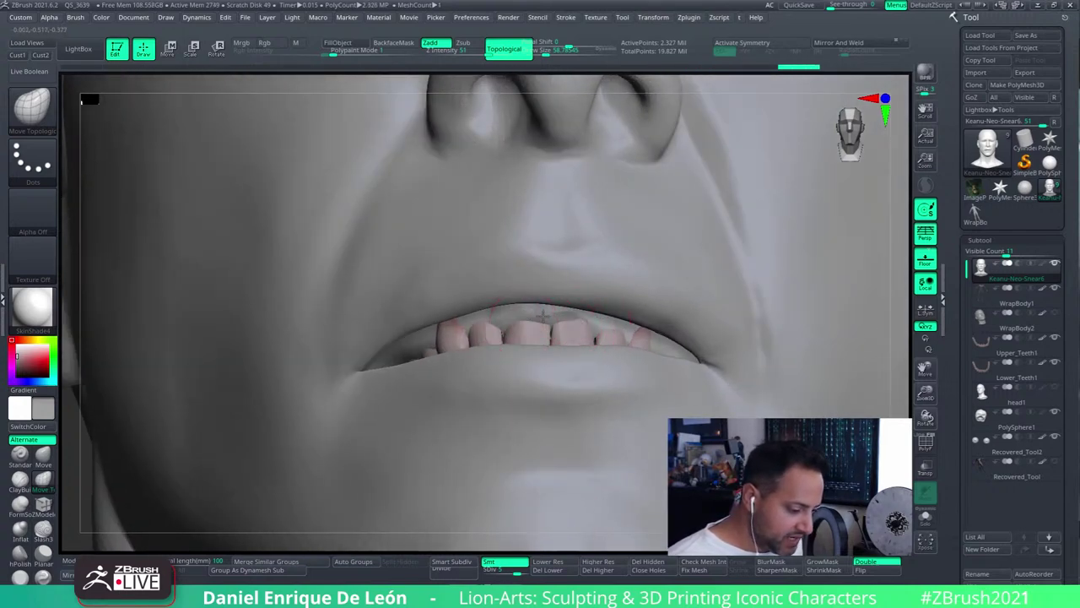
right_drag(542, 314, 584, 332)
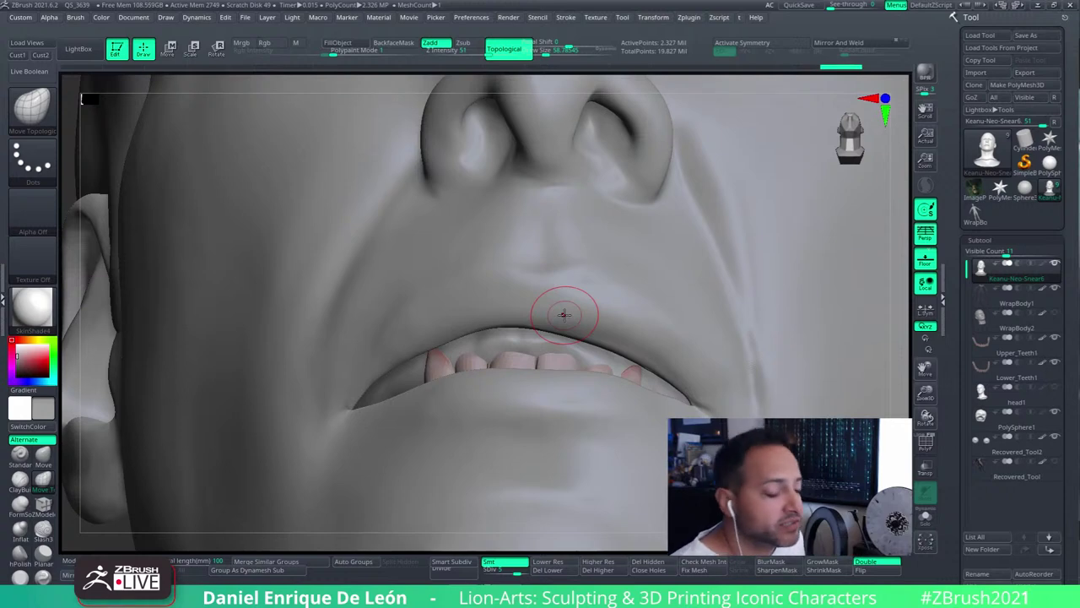
mouse_move(616, 342)
right_down()
mouse_move(660, 356)
mouse_move(640, 268)
mouse_move(692, 290)
mouse_move(596, 321)
mouse_move(595, 354)
mouse_move(504, 345)
mouse_move(518, 338)
right_up()
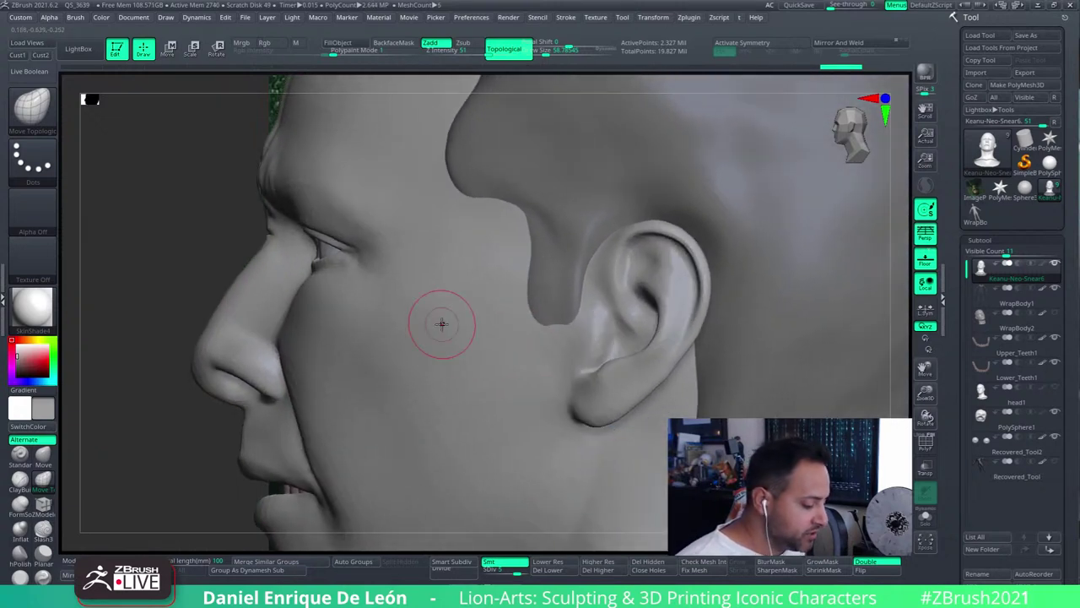
Raise Draw Size, load the Cust1 camera view, and orbit to three-quarter to compare with the photo
drag(545, 51, 556, 51)
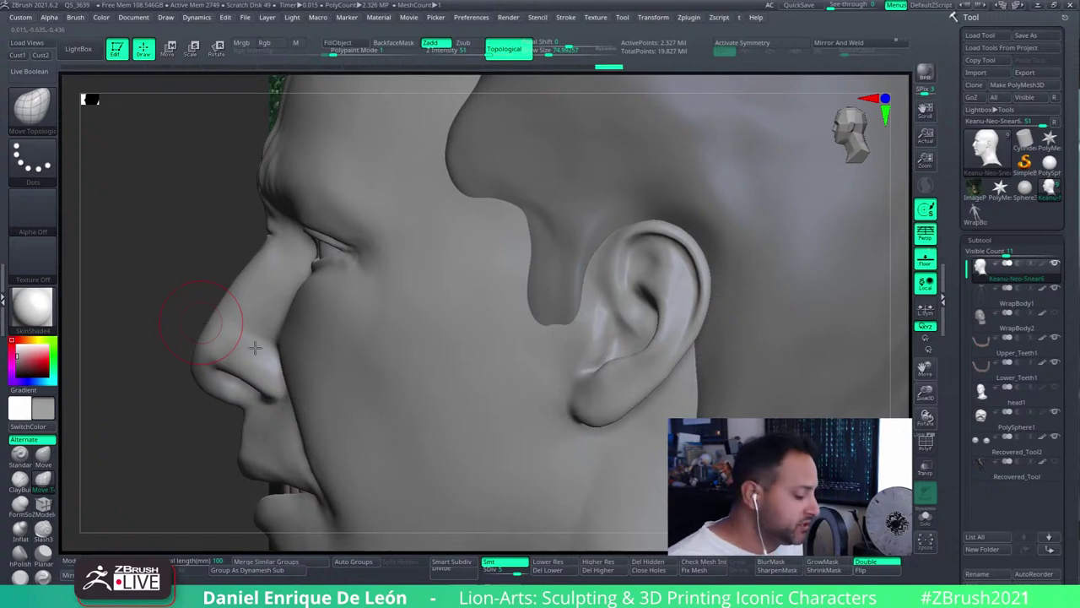
click(17, 56)
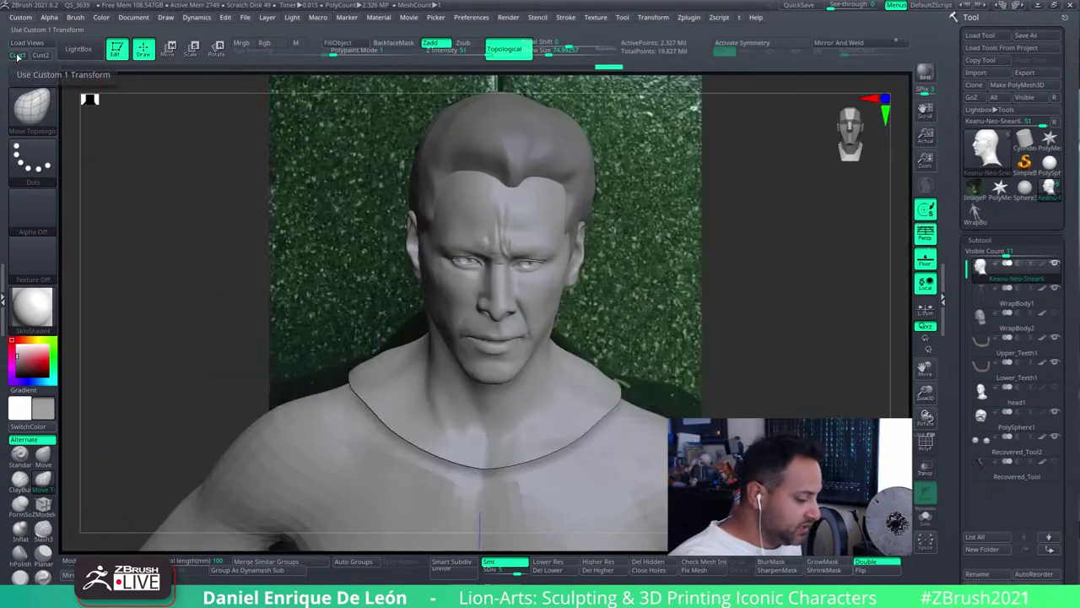
right_drag(569, 338, 556, 319)
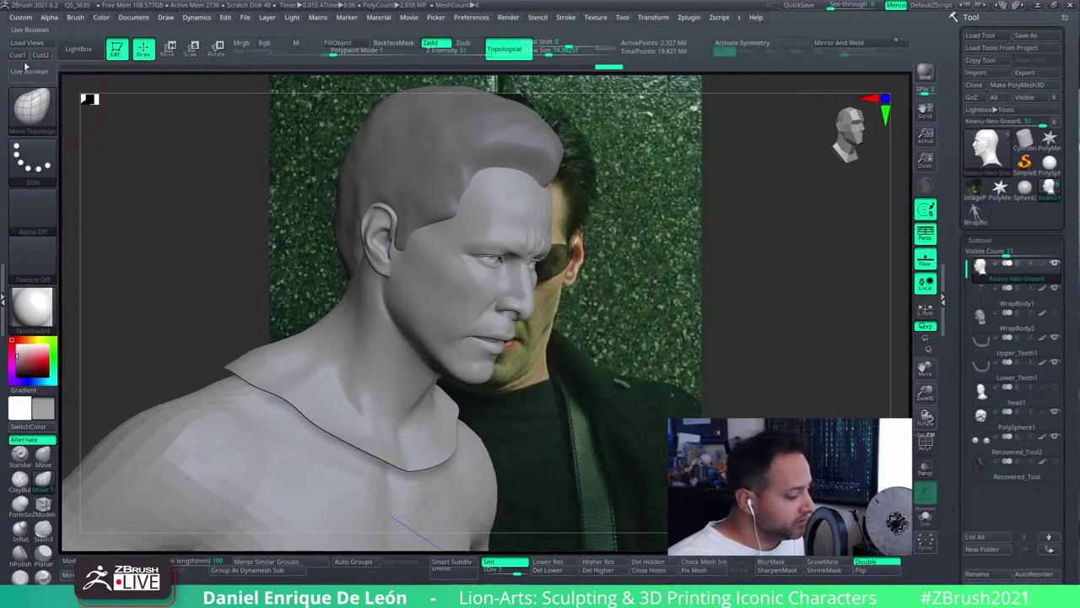
shift+right_drag(637, 330, 676, 387)
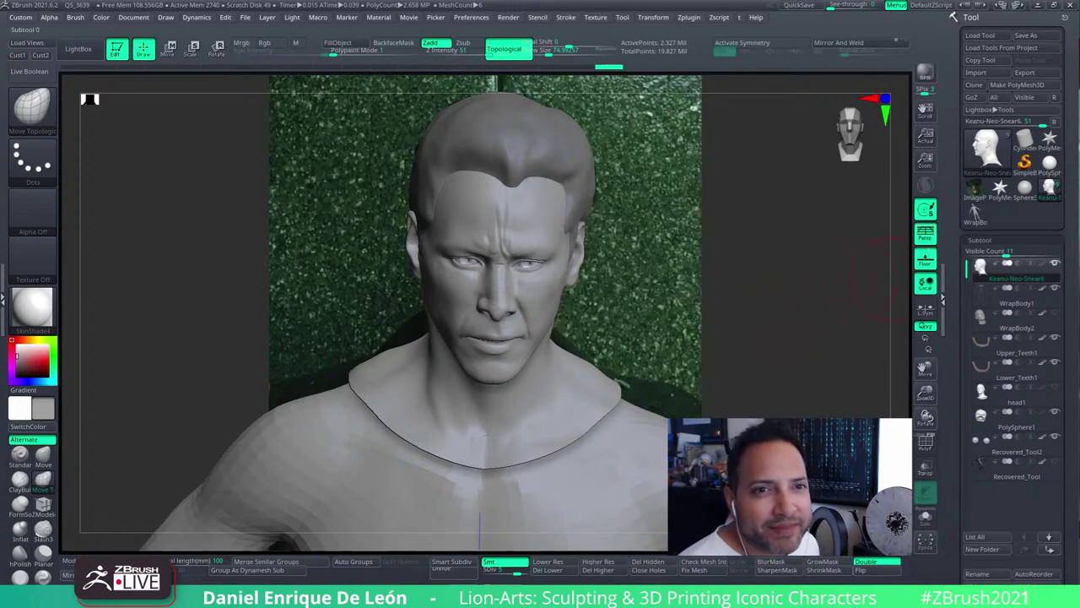
Line the Keanu-Neo-Snear6 head up front-on with the Neo reference photo
mouse_move(1013, 268)
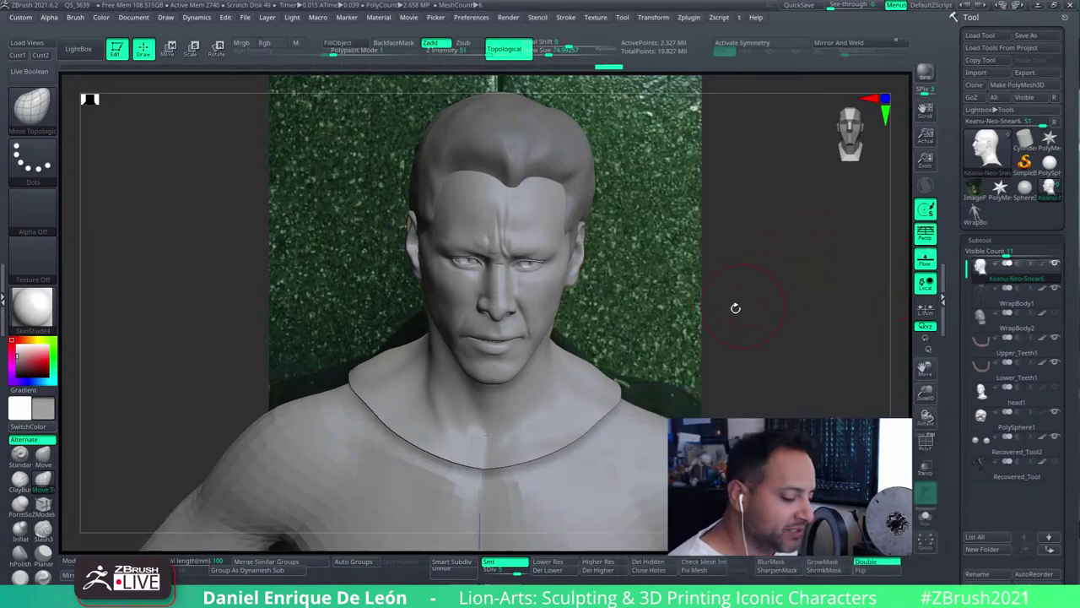
drag(735, 307, 785, 270)
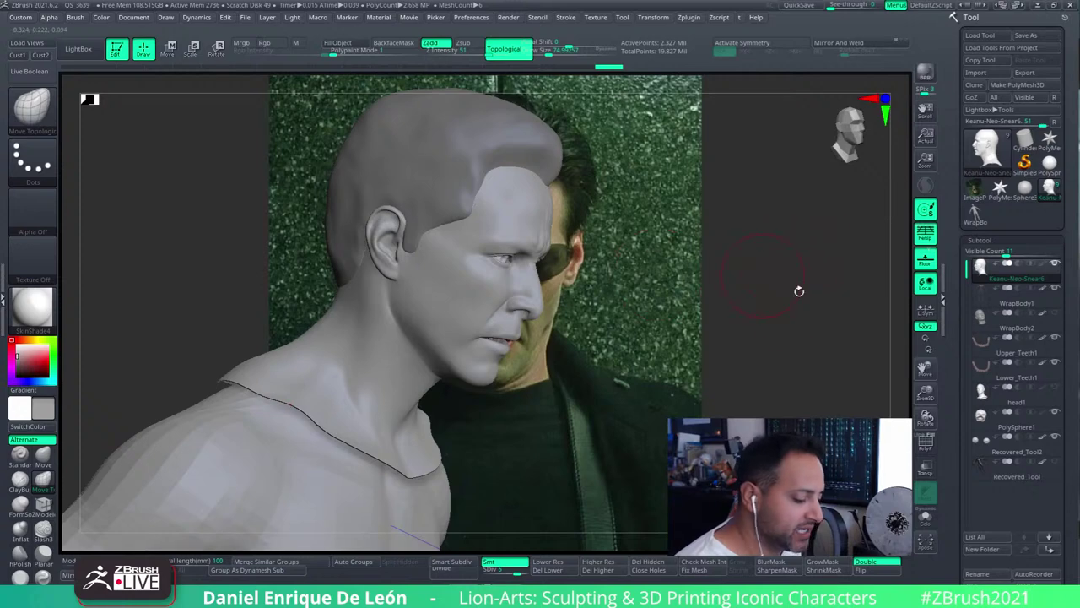
drag(810, 396, 775, 346)
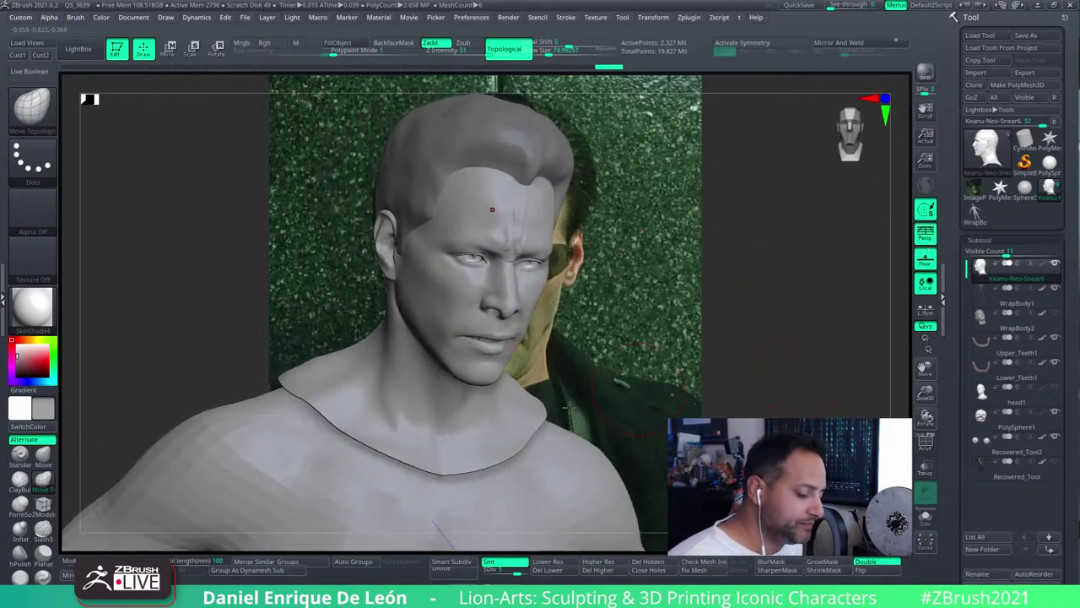
click(20, 56)
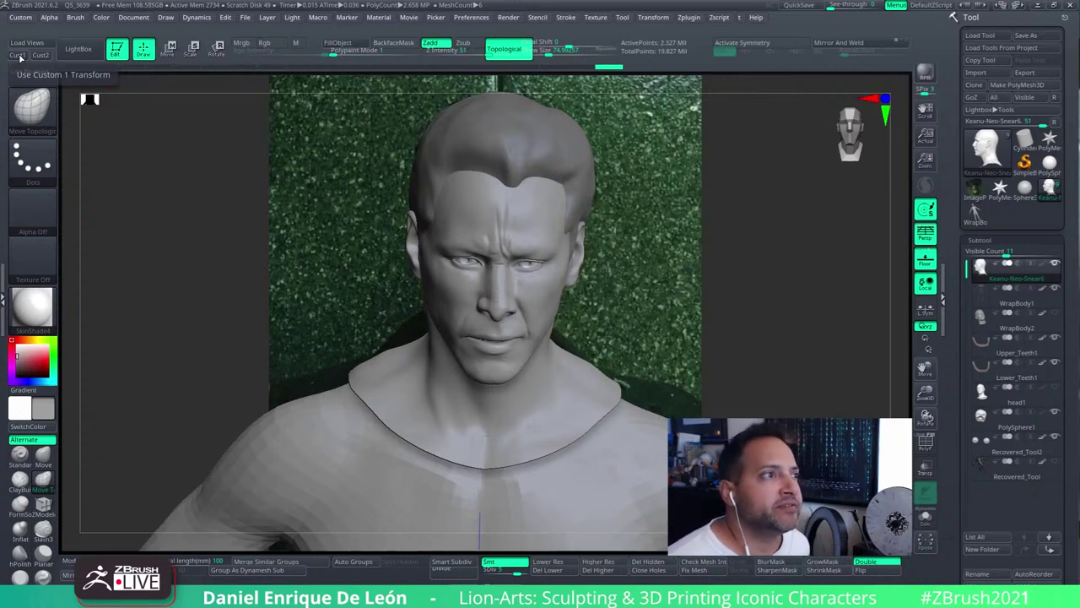
Recall the Cust1 front view and set See-through to about 63 over the reference
drag(781, 282, 781, 324)
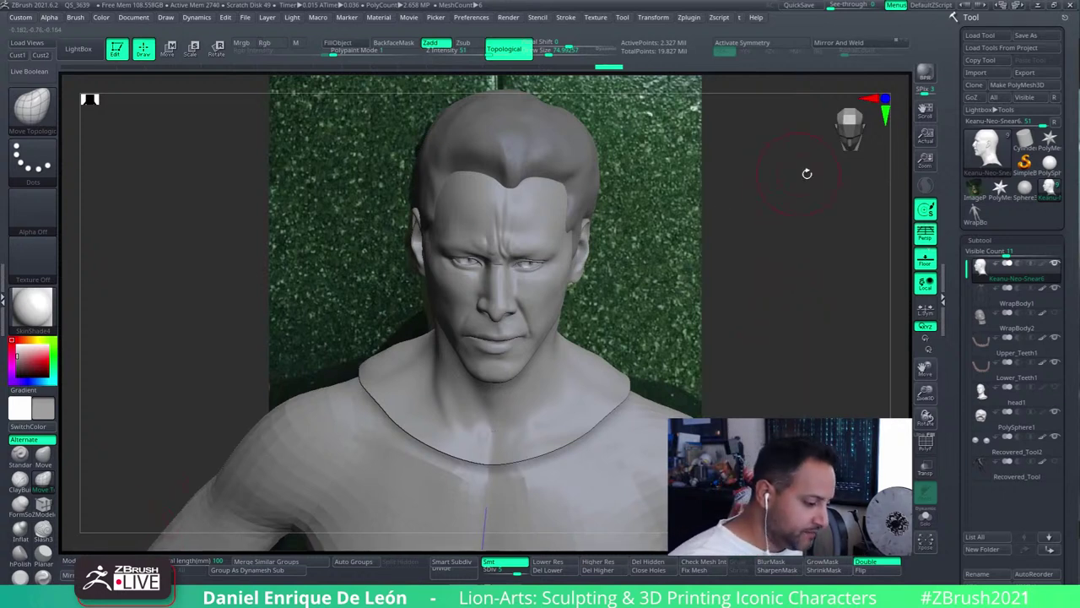
click(19, 54)
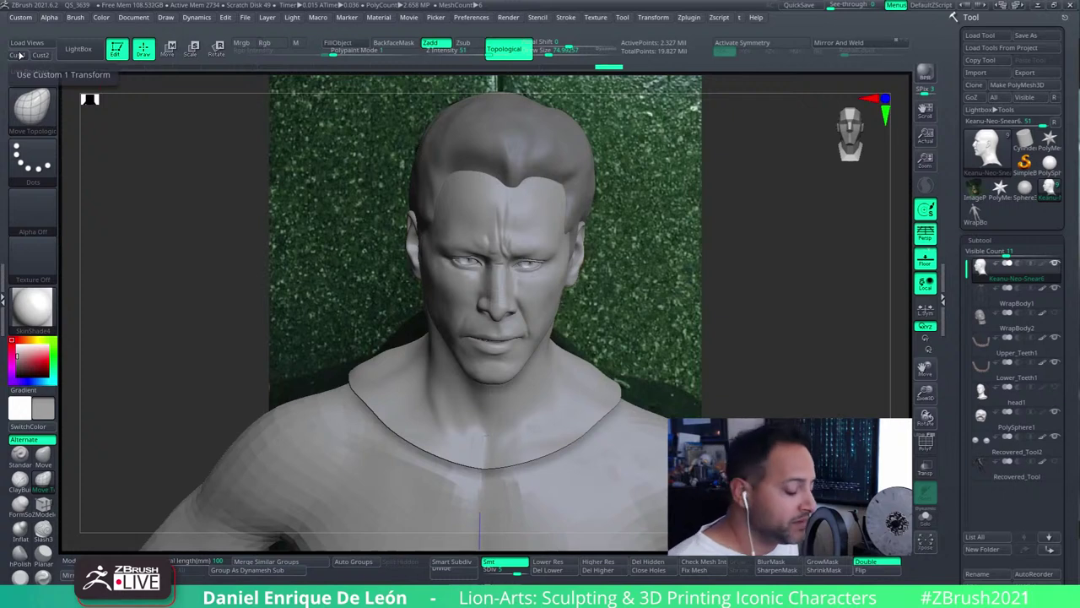
drag(68, 560, 100, 560)
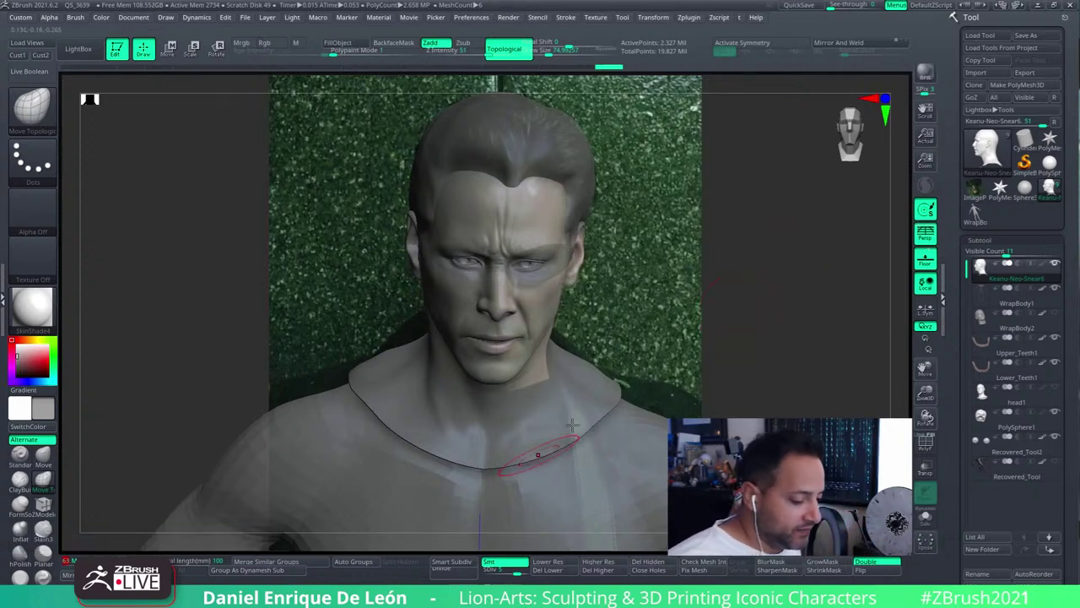
Toggle see-through with Ctrl+T and adjust how transparent the head is over the photo
key(ctrl+t)
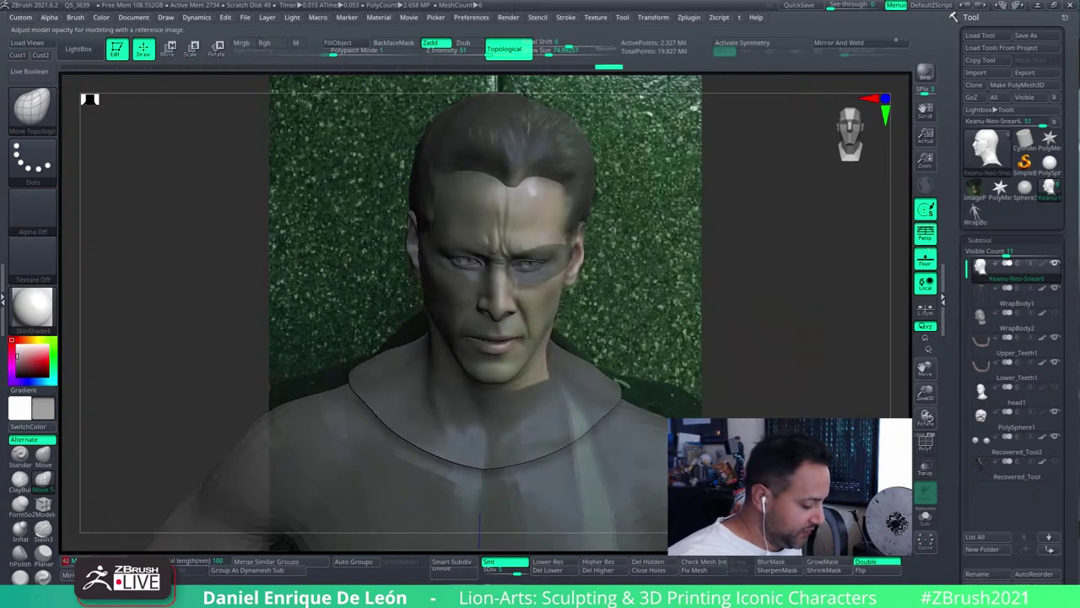
key(ctrl+t)
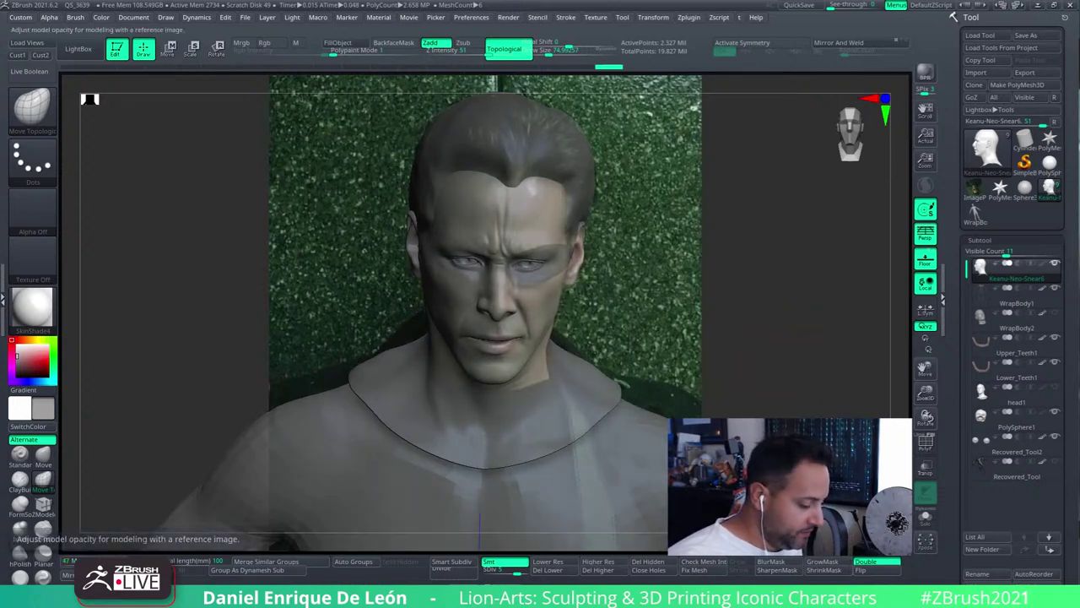
key(ctrl+t)
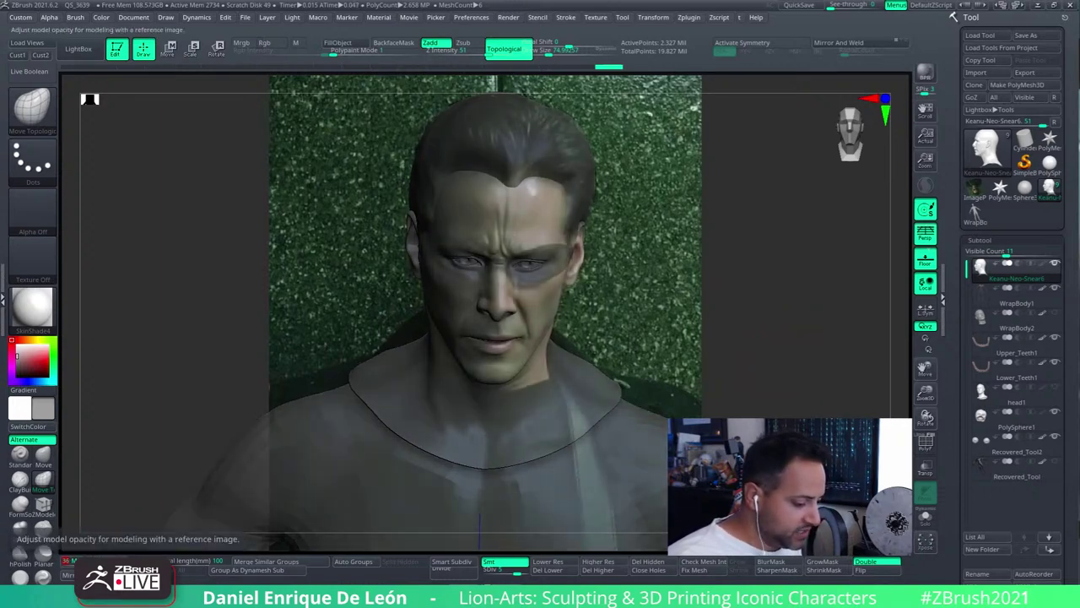
key(ctrl+t)
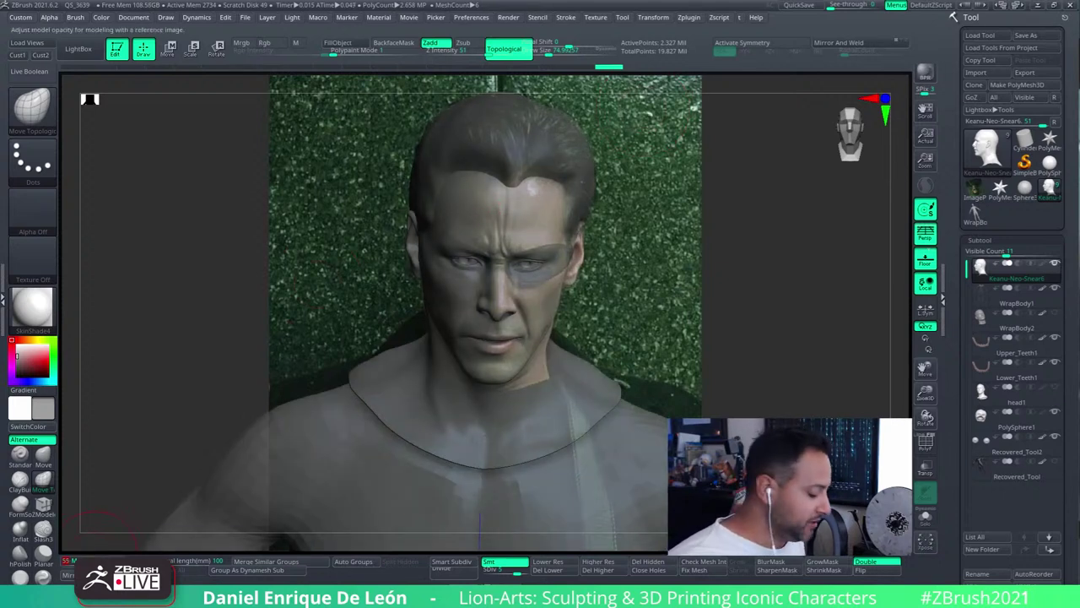
click(97, 529)
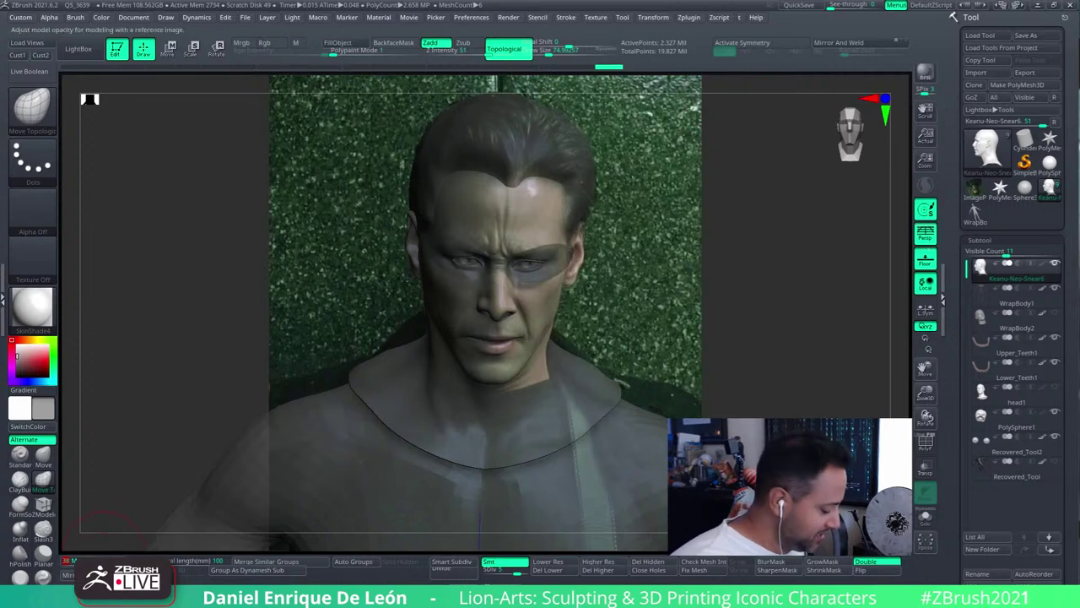
click(74, 537)
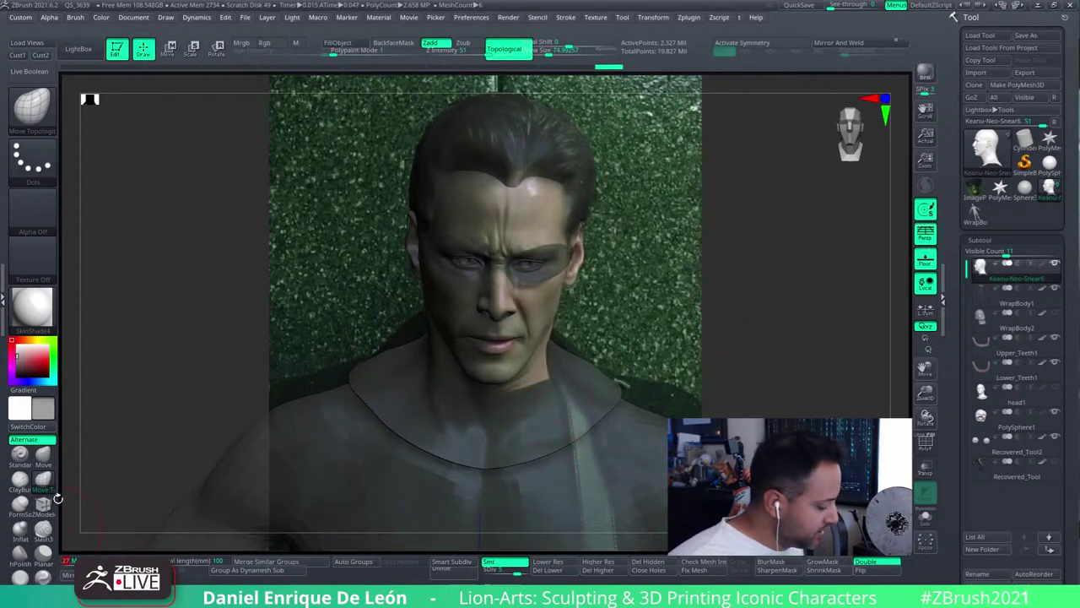
Switch to the Slash3 brush, resize Draw Size and set Z Intensity to 42
click(43, 527)
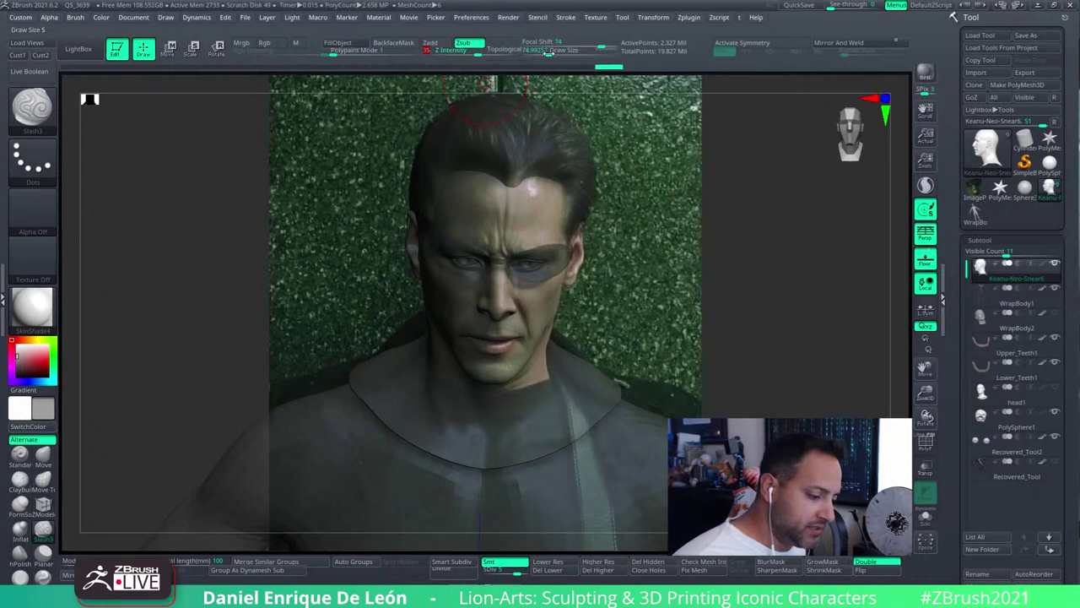
drag(551, 52, 545, 52)
drag(478, 53, 540, 52)
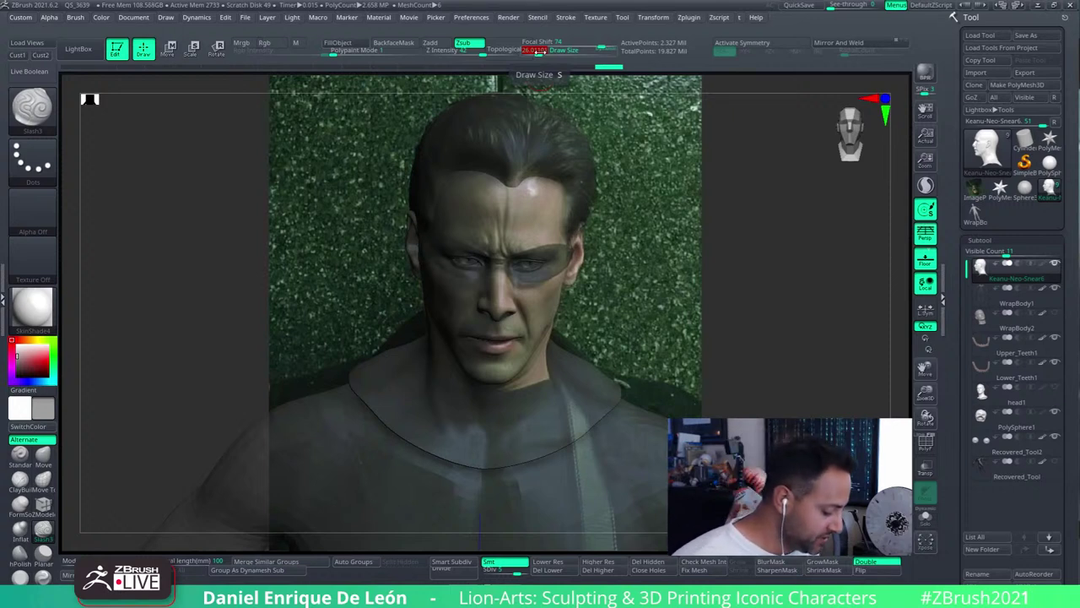
Find the image plane reference view options and lower model opacity to 27
click(653, 18)
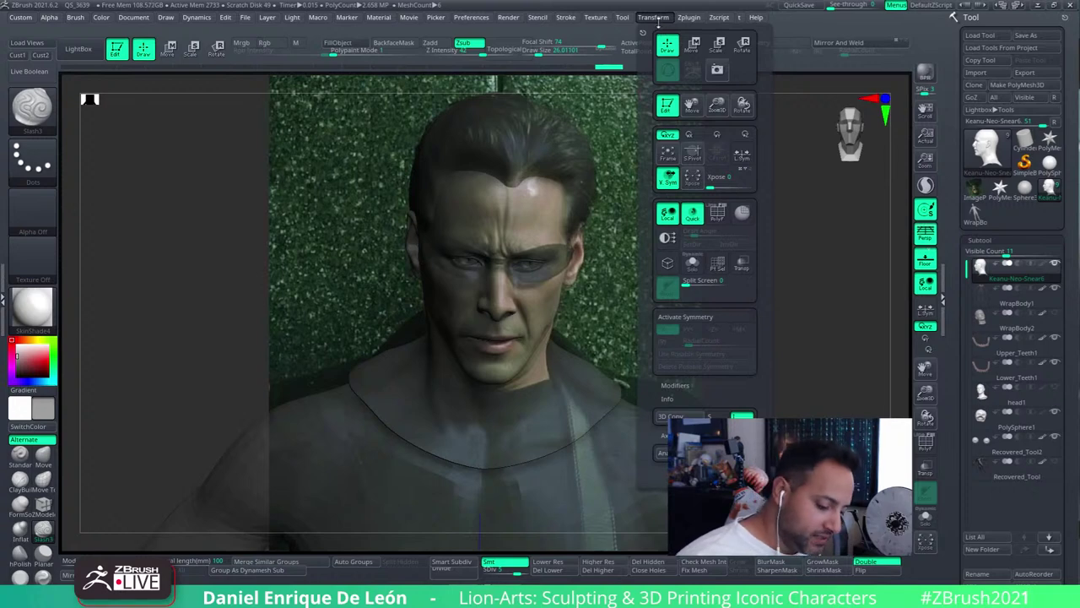
click(594, 18)
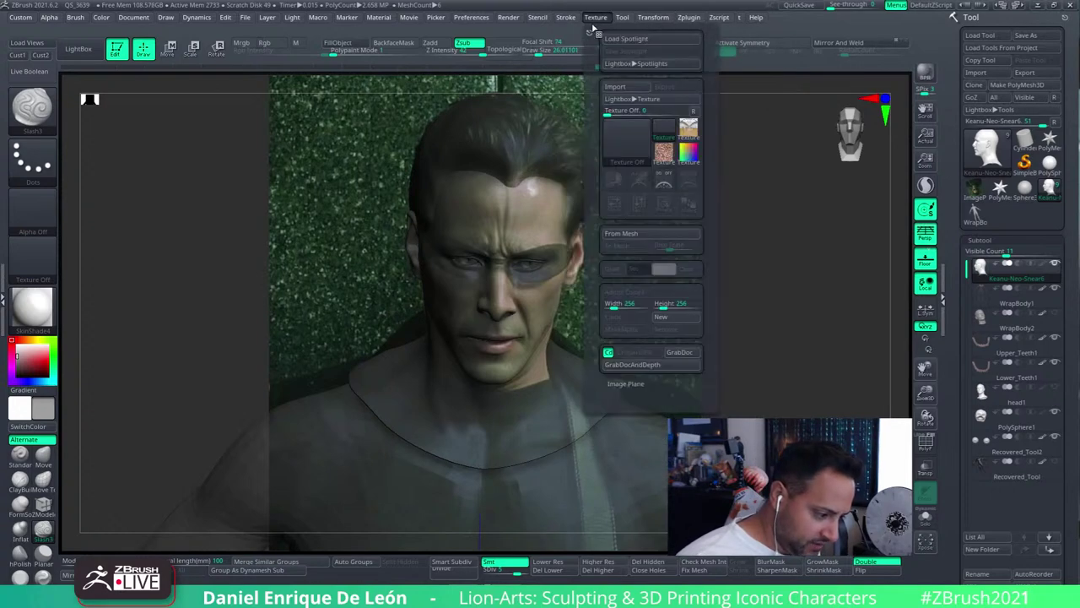
click(661, 428)
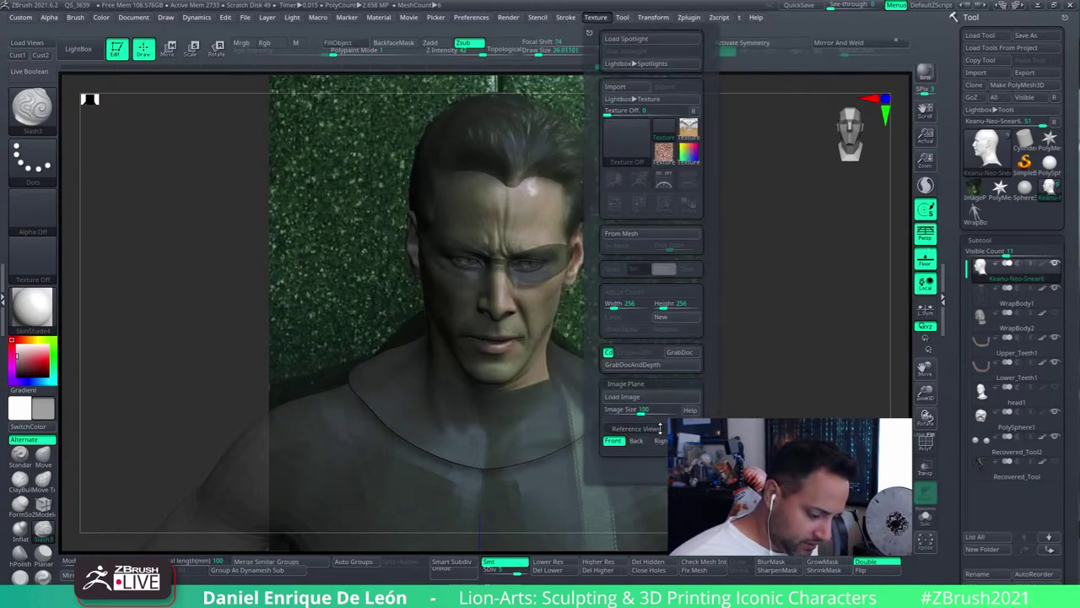
drag(651, 465, 643, 466)
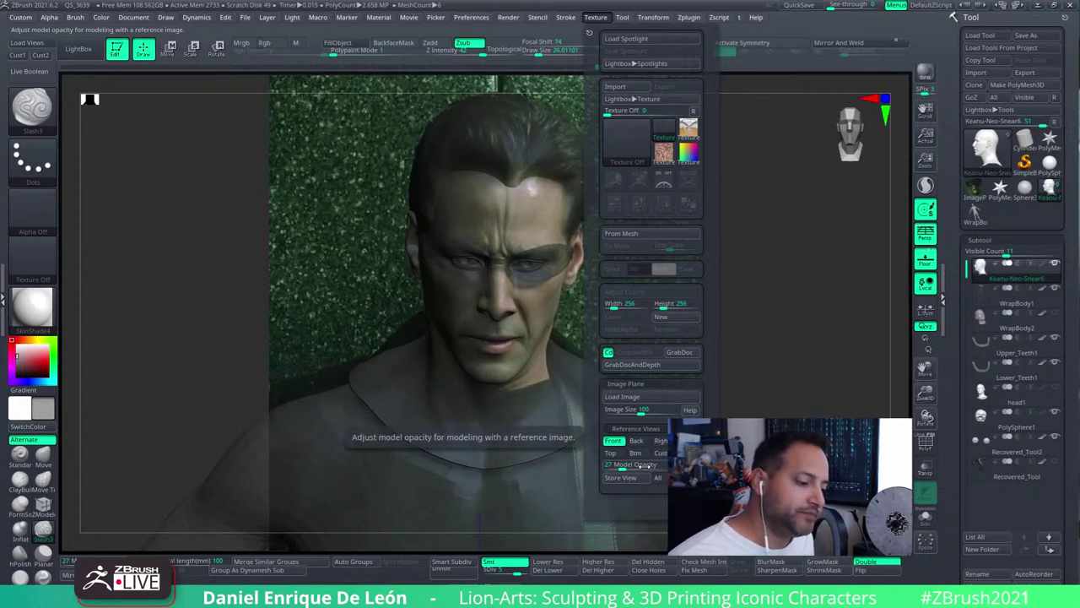
Try model opacity values, settling on 61, then orbit aside and snap back to front view
click(665, 383)
click(664, 383)
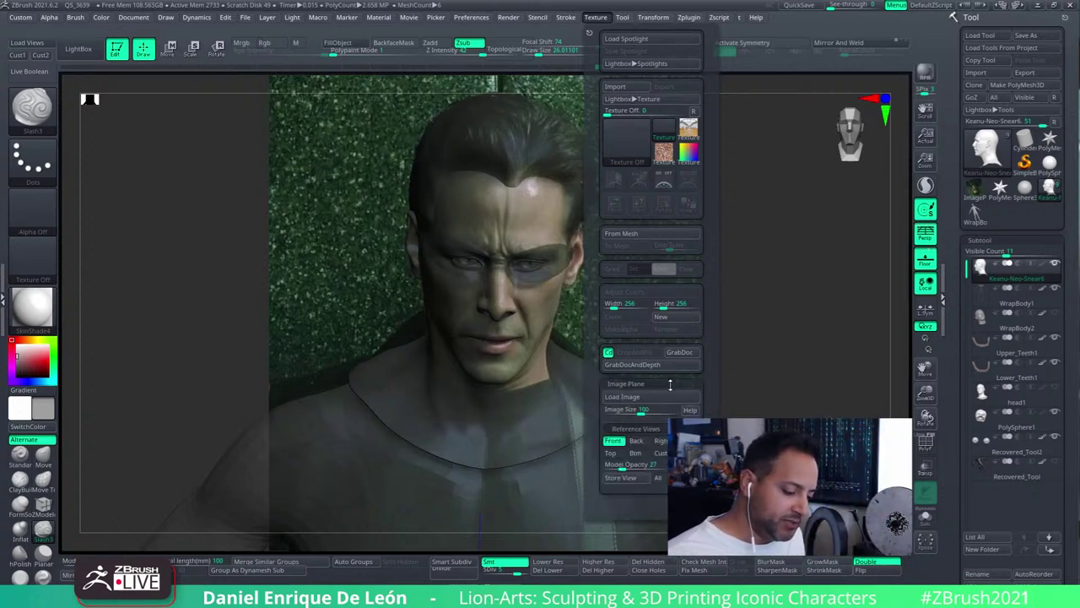
click(661, 428)
click(662, 429)
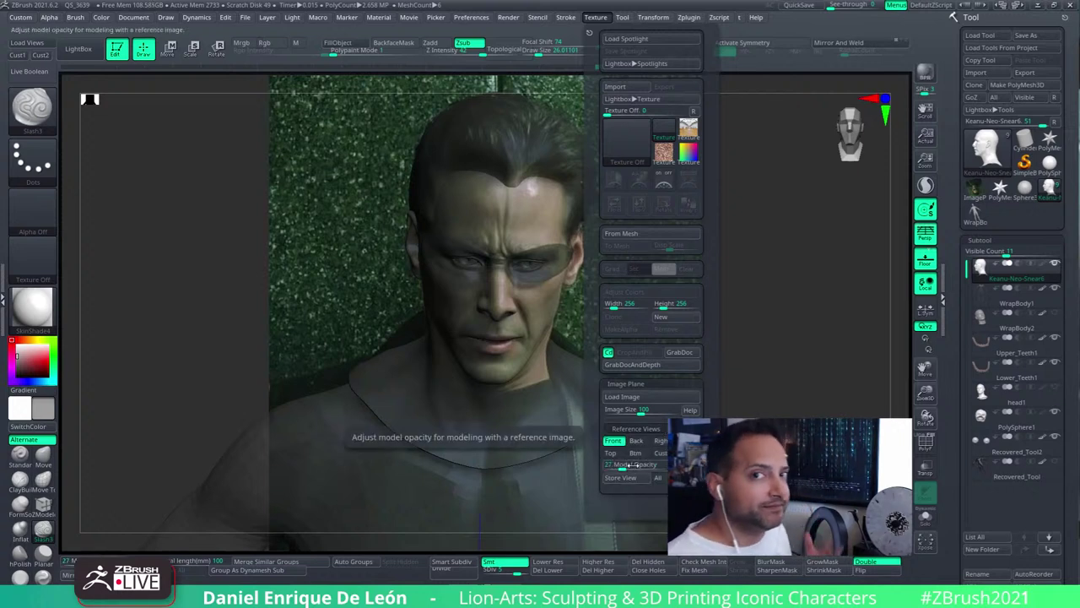
click(631, 465)
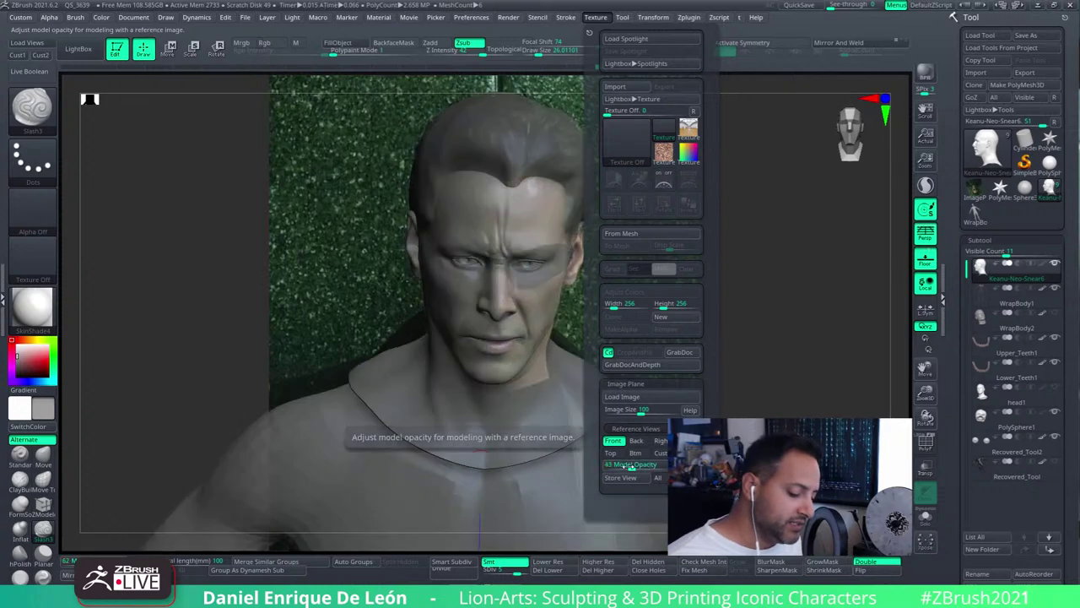
drag(631, 465, 620, 466)
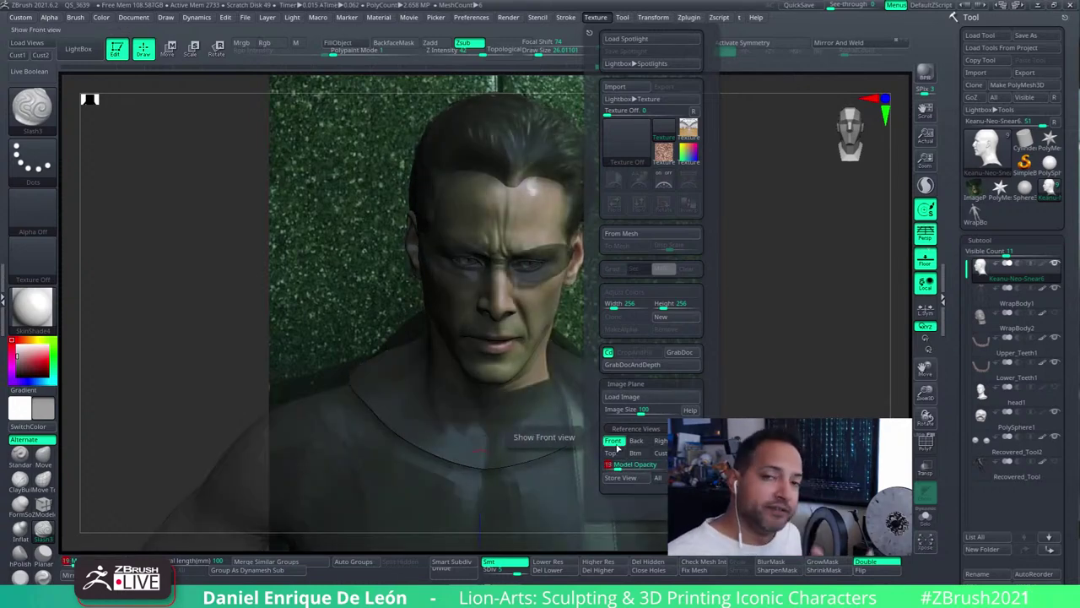
click(644, 464)
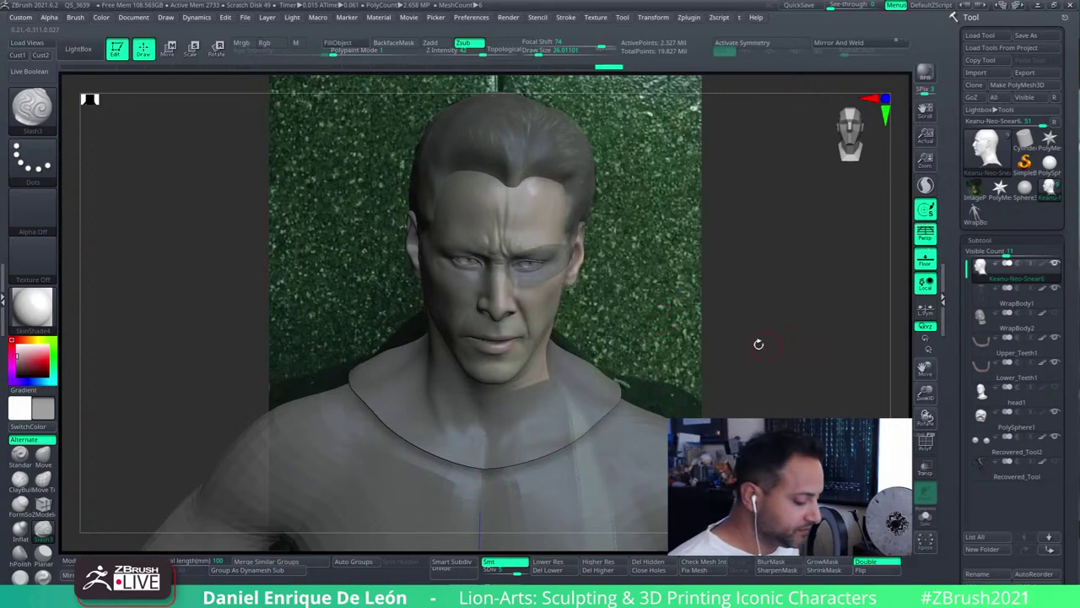
drag(760, 343, 390, 376)
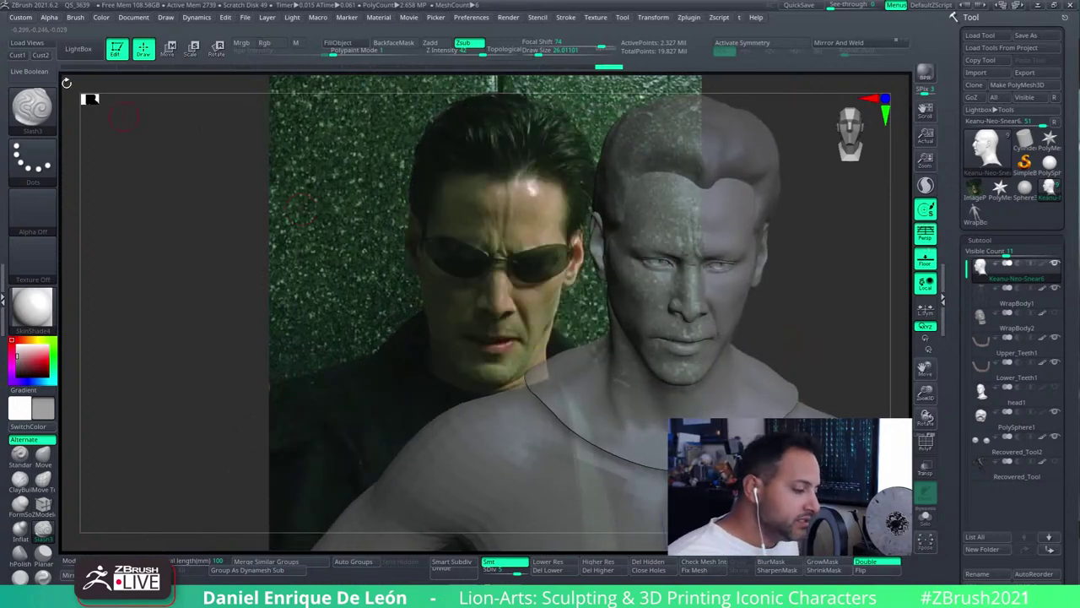
key(f)
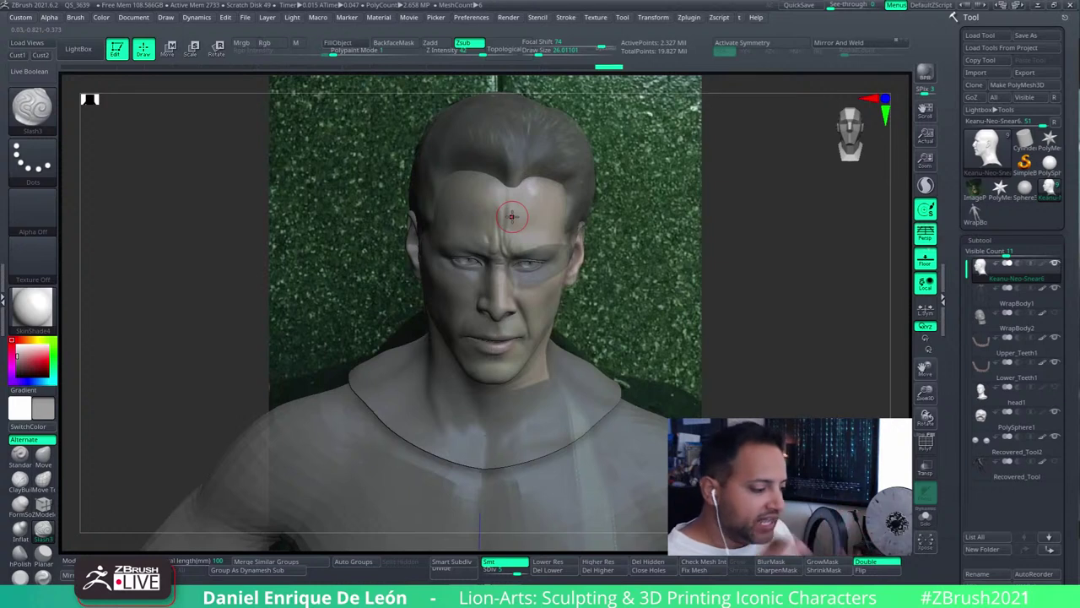
click(137, 20)
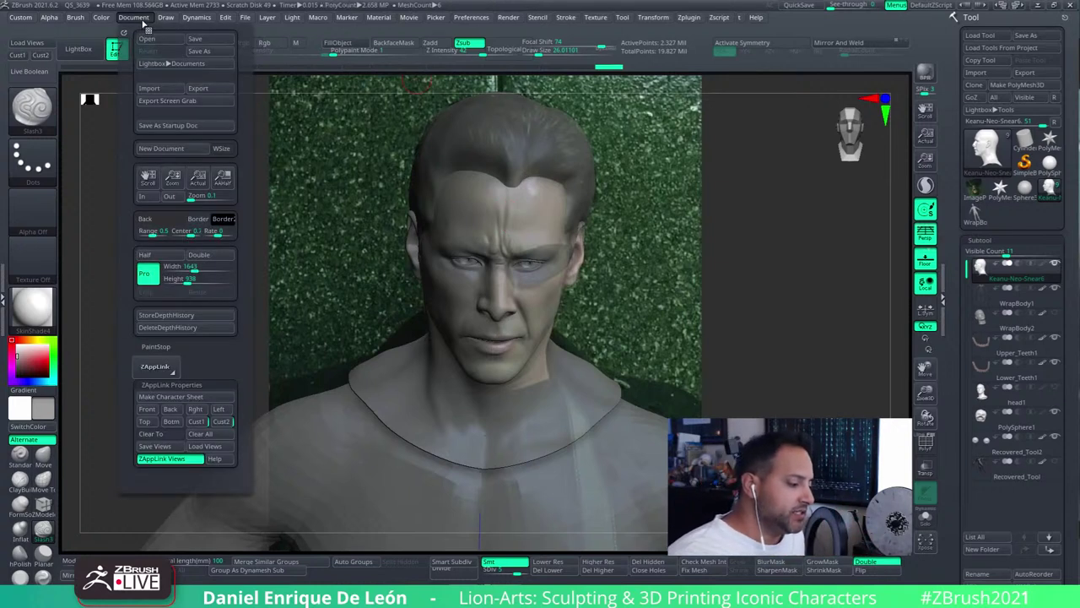
click(200, 384)
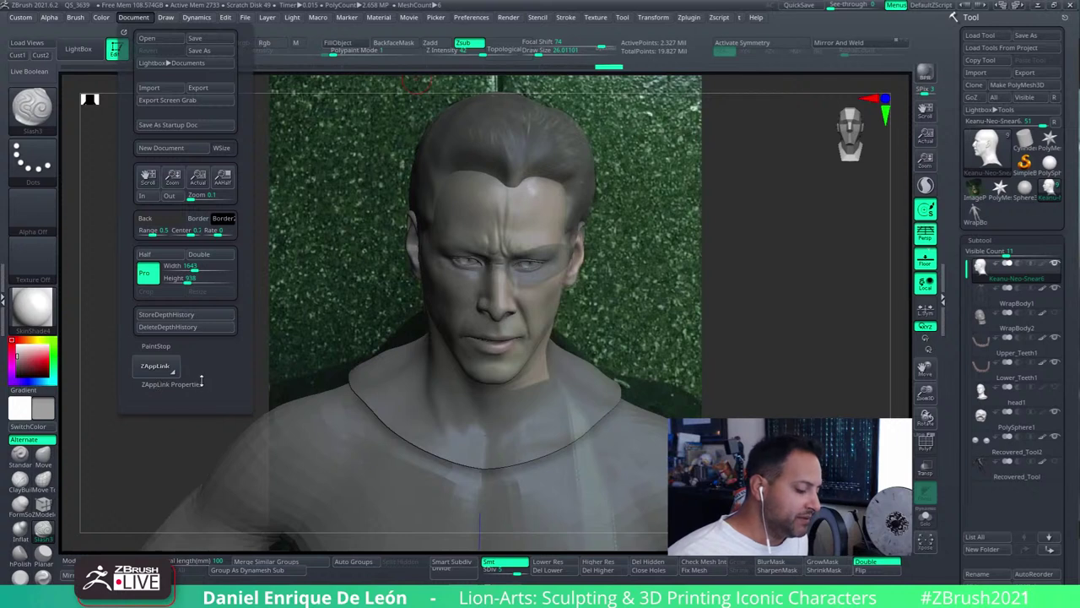
click(202, 381)
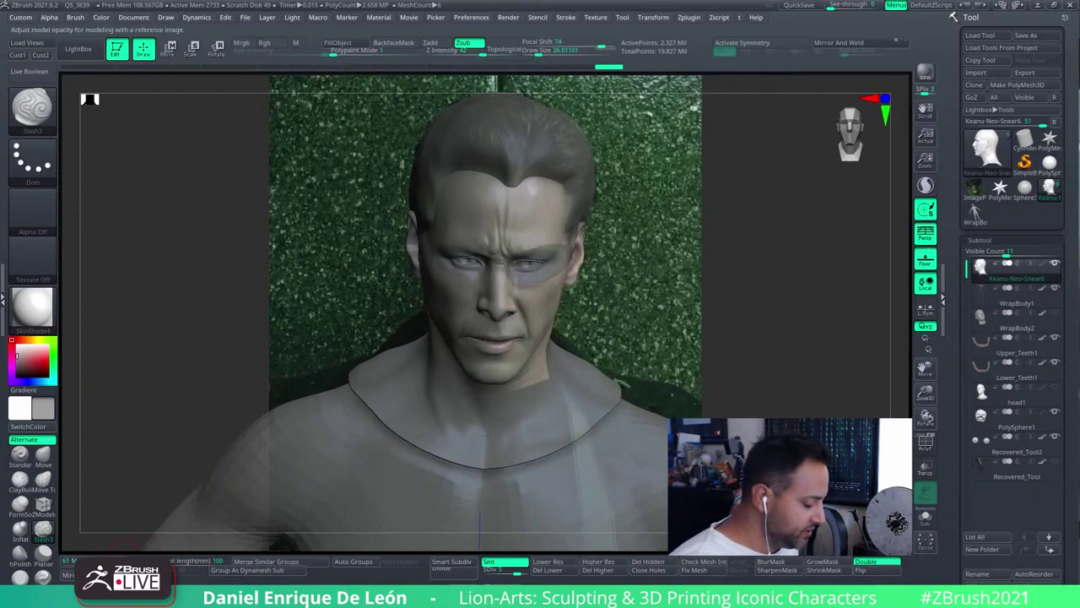
Test model transparency, return the head to fully opaque, and zoom onto the brow and eyes
ctrl+click(796, 306)
ctrl+click(803, 405)
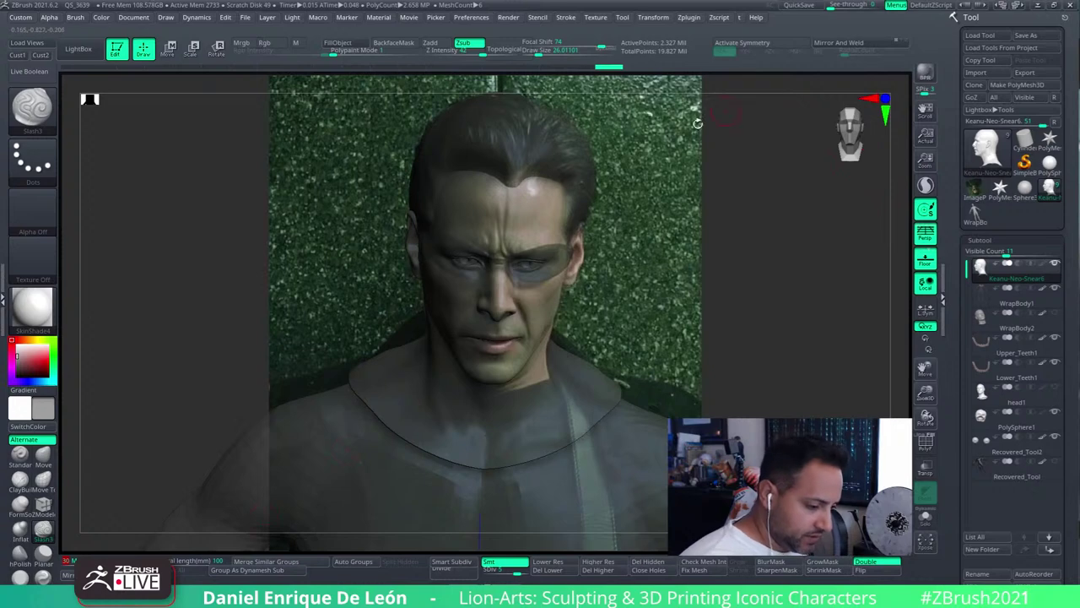
drag(75, 561, 73, 561)
click(67, 560)
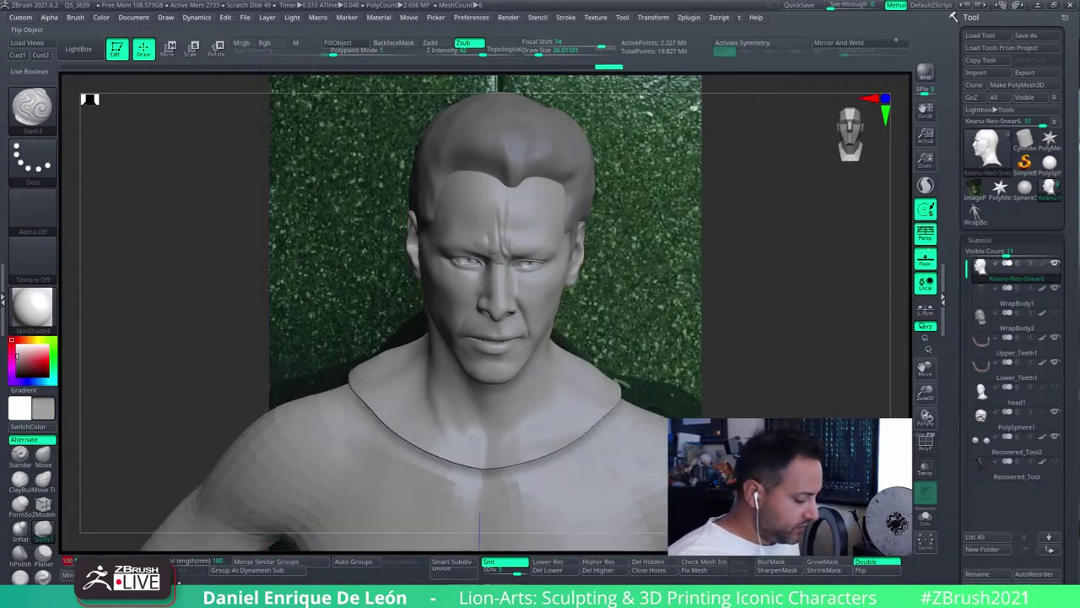
right_drag(518, 241, 610, 191)
Open the Zplugin menu and scroll through the Ryan's Tools plugin options
click(695, 19)
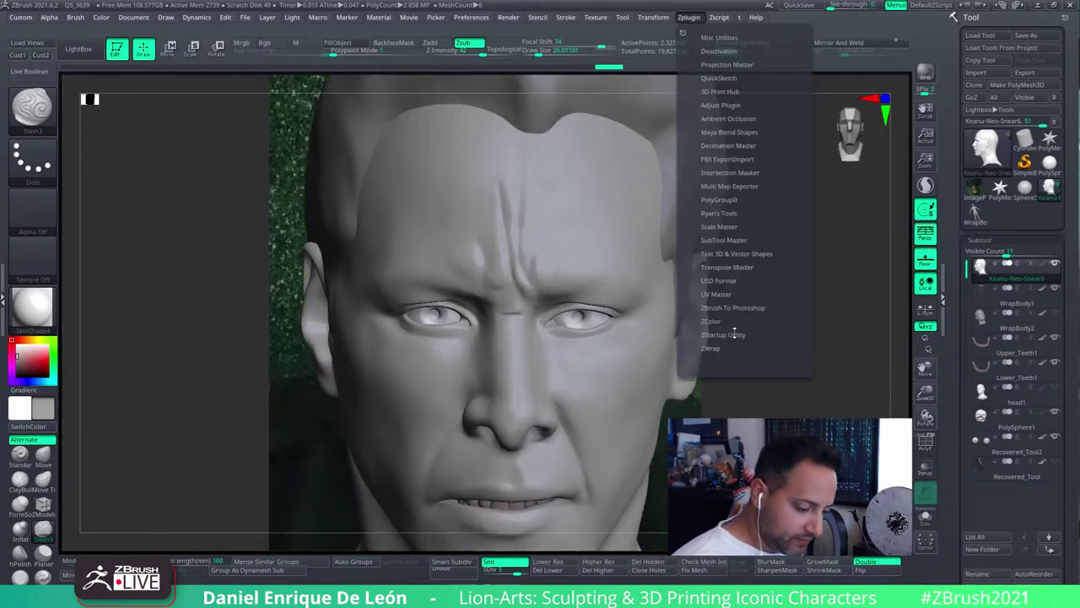
click(741, 214)
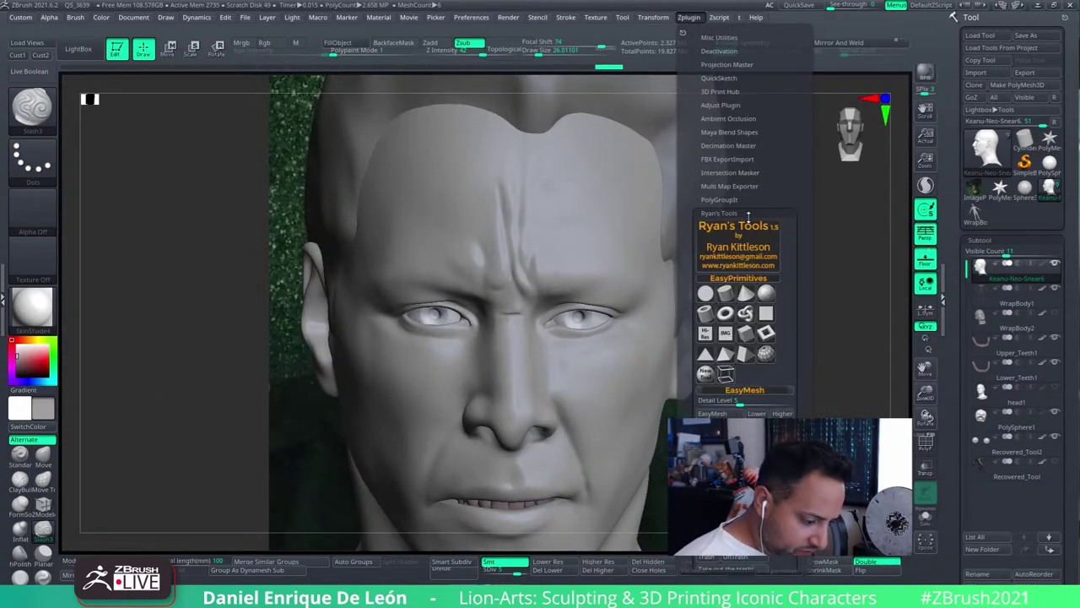
drag(796, 243, 797, 162)
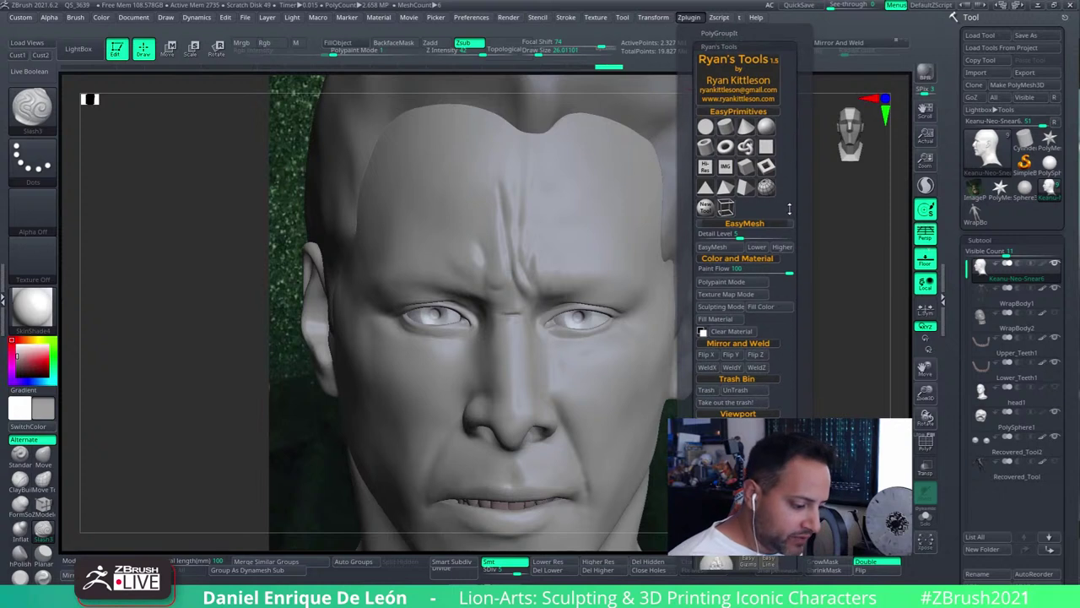
drag(799, 302, 808, 353)
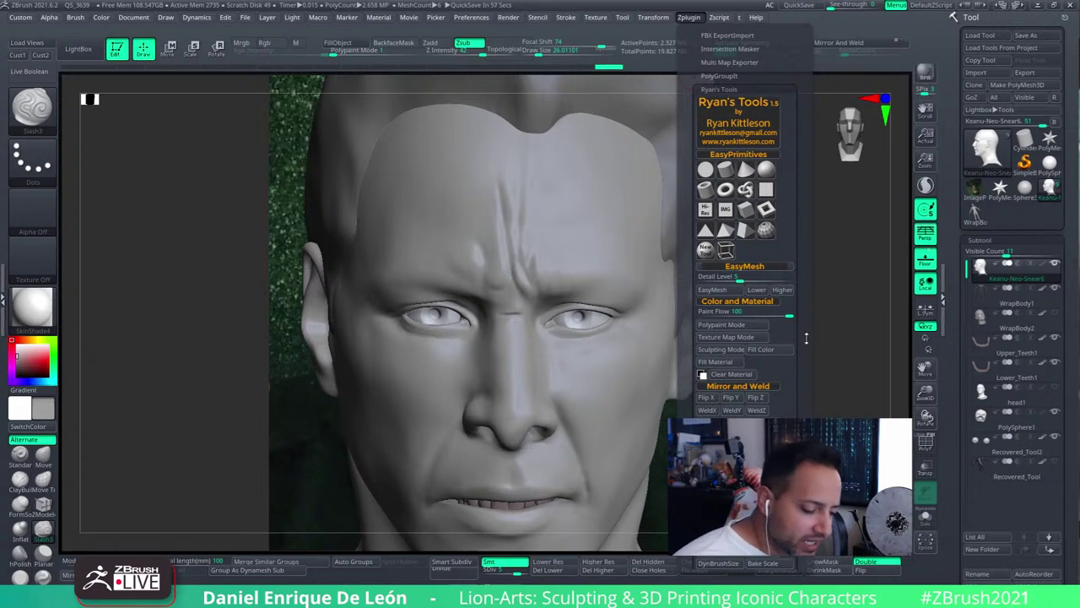
scroll(808, 338, down, 5)
scroll(808, 246, up, 5)
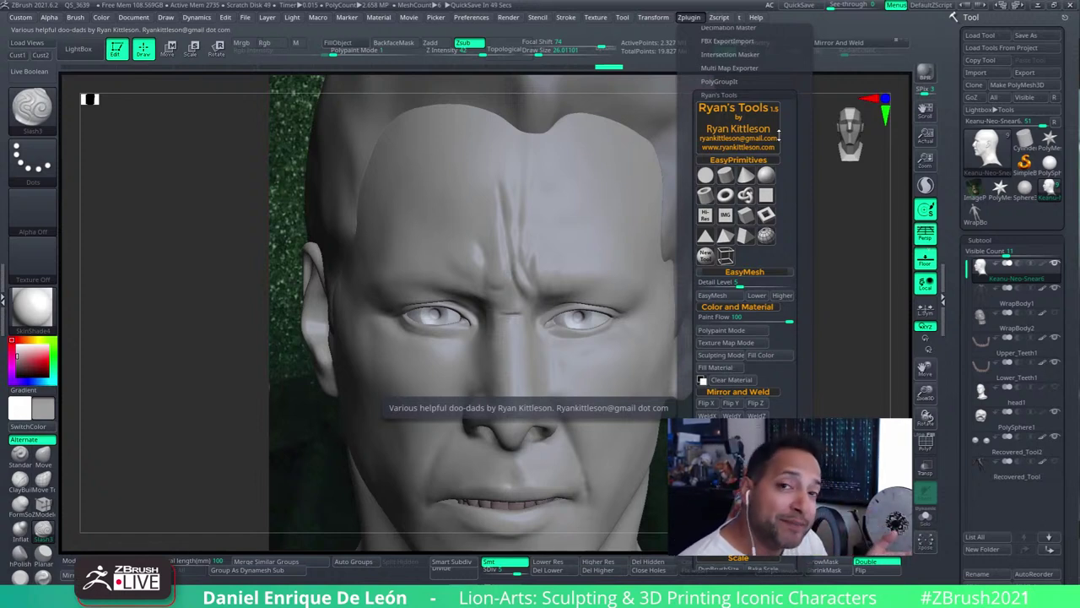
scroll(759, 338, down, 6)
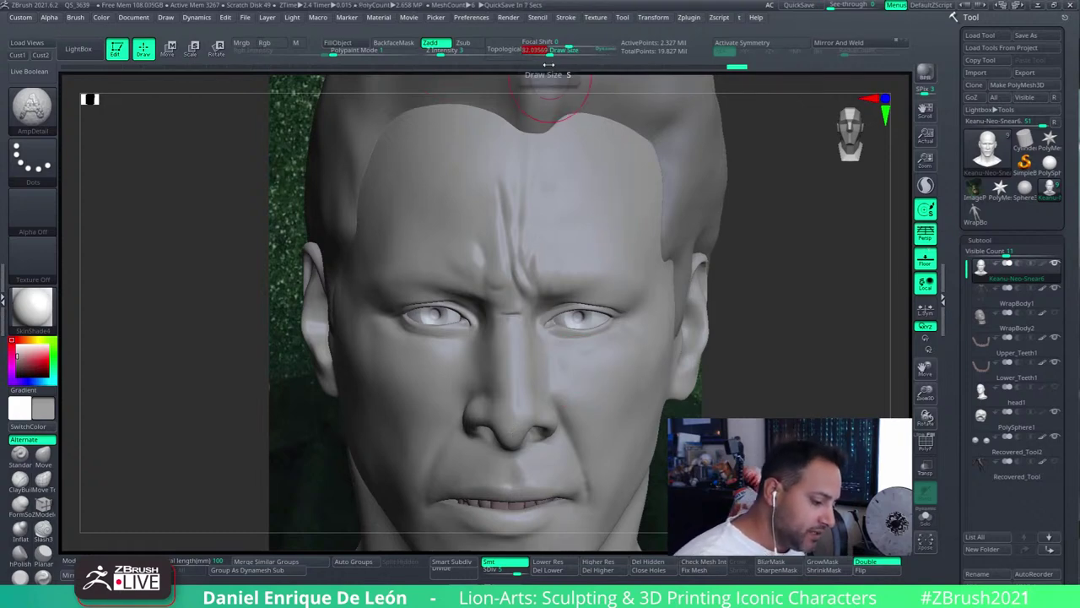
Set Draw Size to about 180 and sculpt a brow wrinkle stroke, undoing it once
mouse_move(543, 229)
ctrl+right_down()
mouse_move(559, 315)
mouse_move(591, 241)
mouse_move(680, 249)
mouse_move(350, 258)
mouse_move(311, 273)
mouse_move(432, 273)
mouse_move(411, 279)
ctrl+right_up()
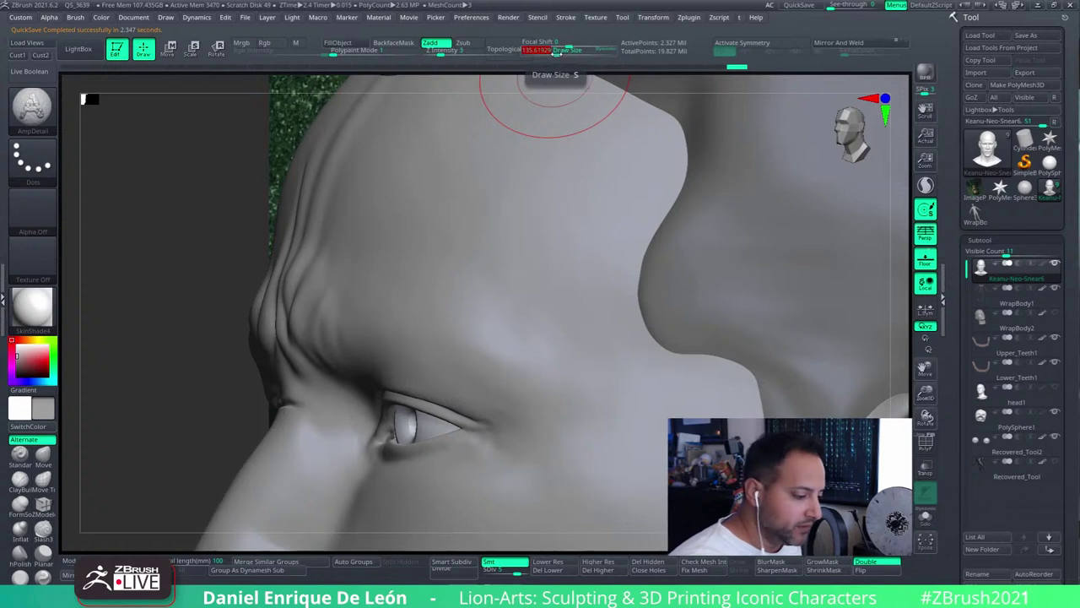
drag(553, 51, 569, 51)
mouse_move(291, 273)
mouse_down()
mouse_move(294, 232)
mouse_move(283, 321)
mouse_move(327, 154)
mouse_move(311, 369)
mouse_up()
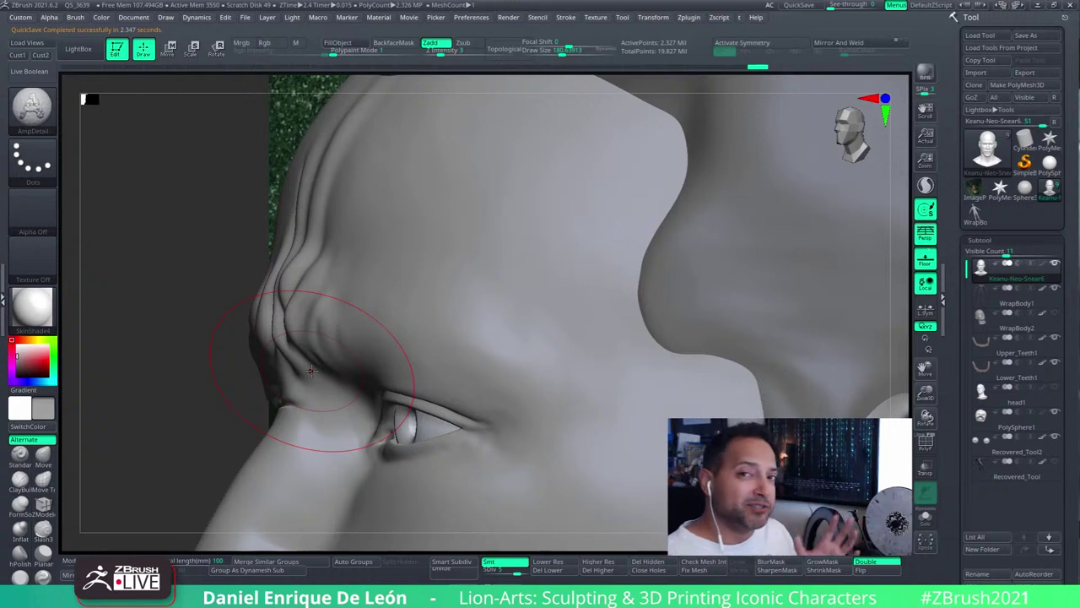
key(ctrl+z)
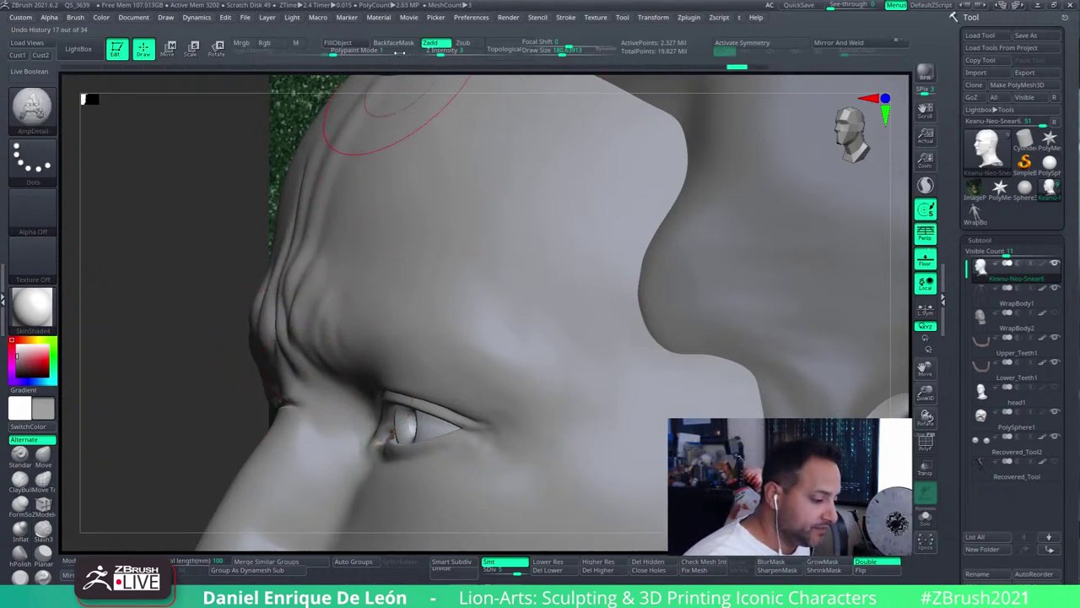
Enable BackfaceMask, rotate to the front, and subdivide the head with Ctrl+D
click(395, 43)
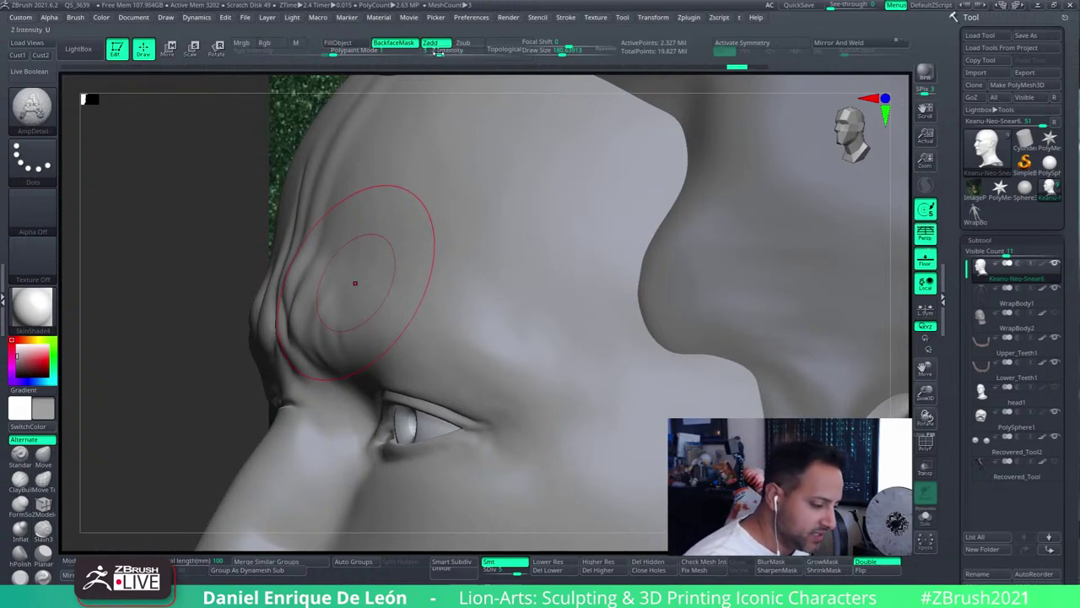
mouse_move(355, 265)
right_down()
mouse_move(385, 261)
mouse_move(471, 285)
mouse_move(473, 262)
mouse_move(546, 244)
mouse_move(603, 287)
mouse_move(592, 327)
right_up()
key(ctrl+d)
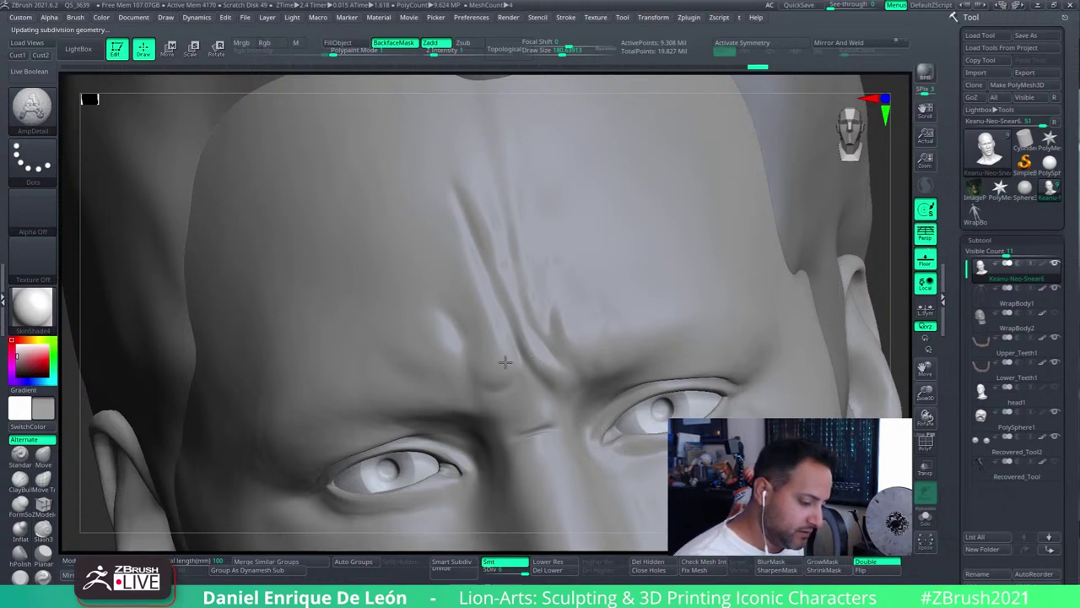
Dismiss the morph-target warning that appears on a test brow stroke
click(579, 319)
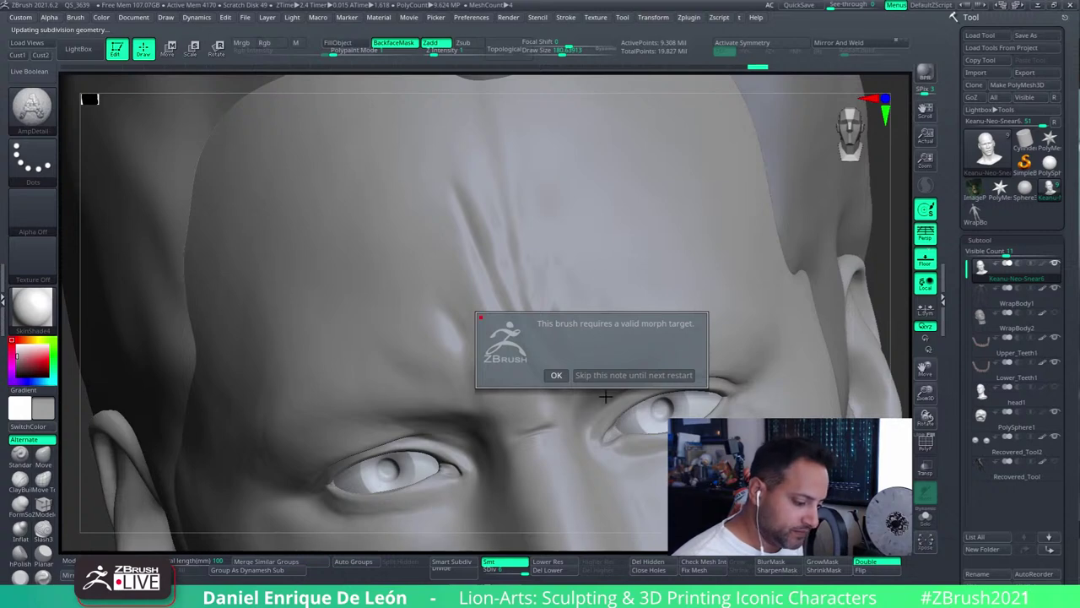
click(556, 375)
click(624, 293)
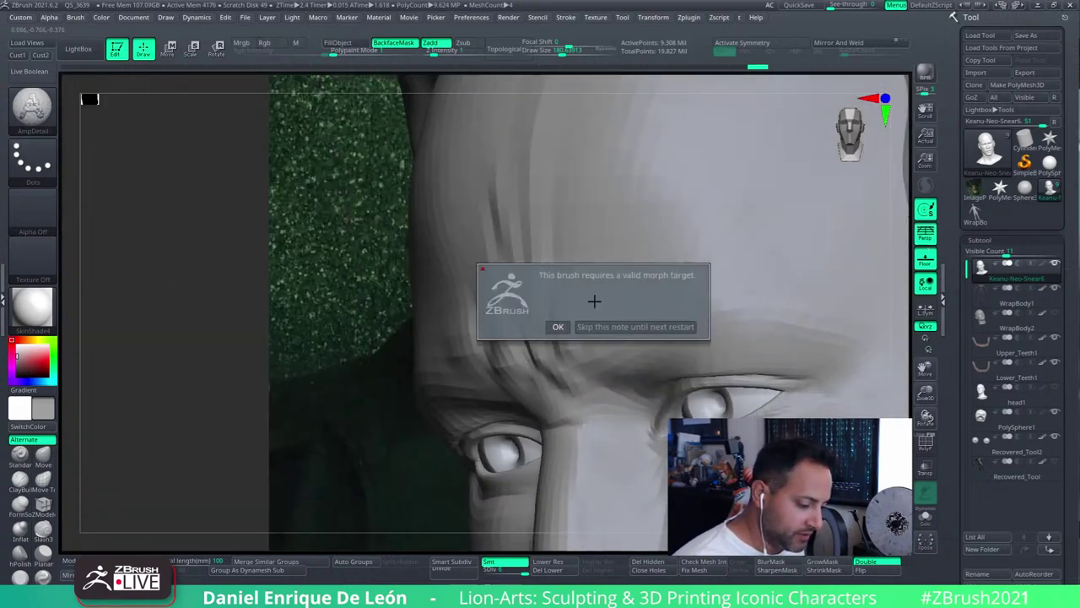
click(671, 321)
Drop one subdivision level with Shift+D while orbiting between profile, frontal and three-quarter brow views
mouse_move(671, 315)
right_down()
mouse_move(582, 282)
mouse_move(644, 301)
mouse_move(596, 261)
mouse_move(491, 318)
right_up()
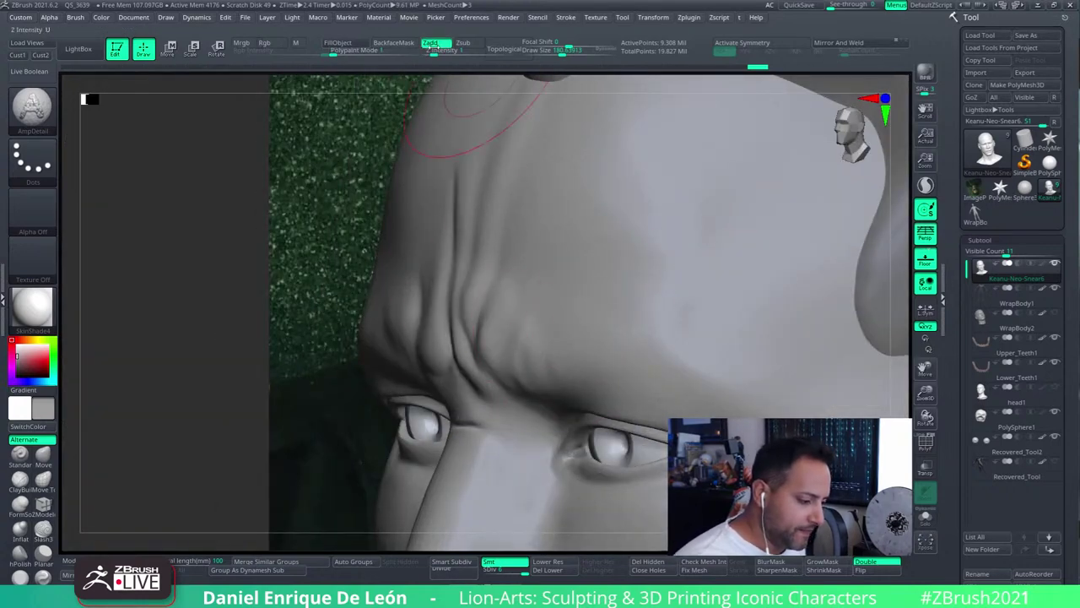
right_drag(509, 275, 494, 285)
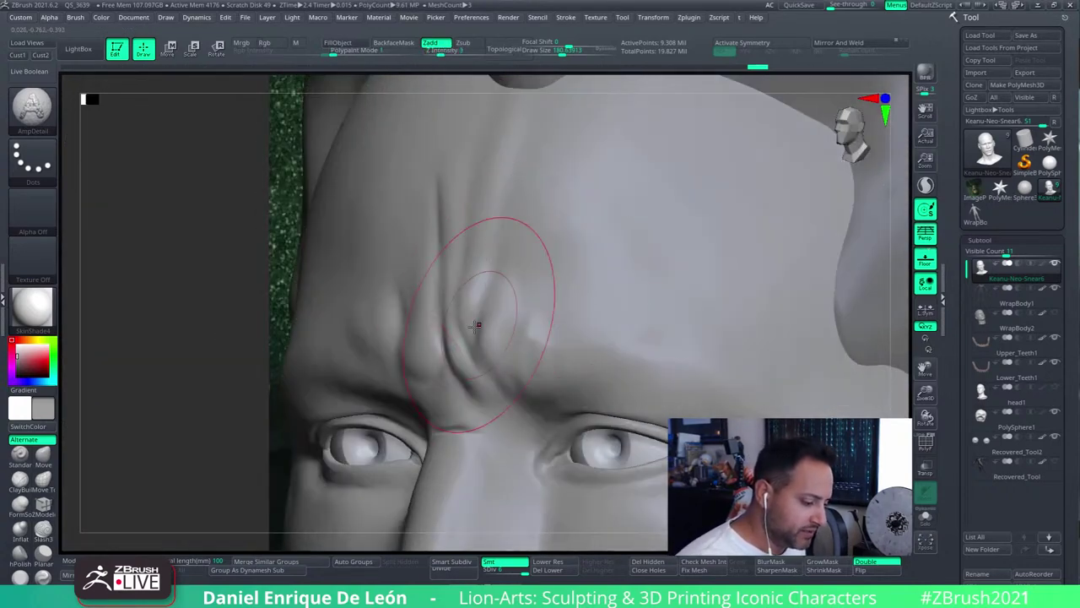
key(shift+d)
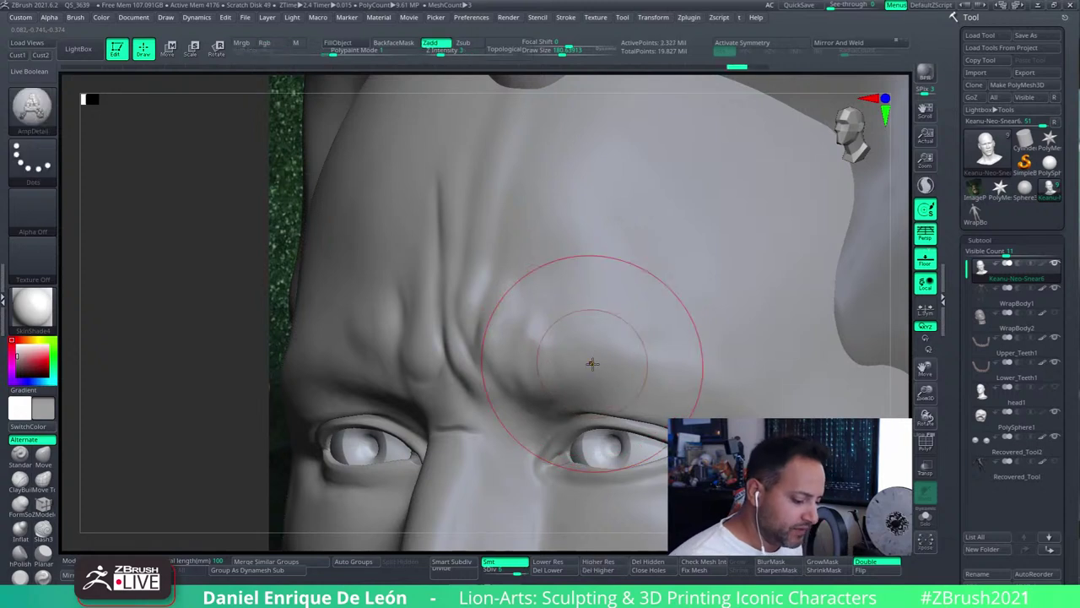
key(1)
key(1)
key(1)
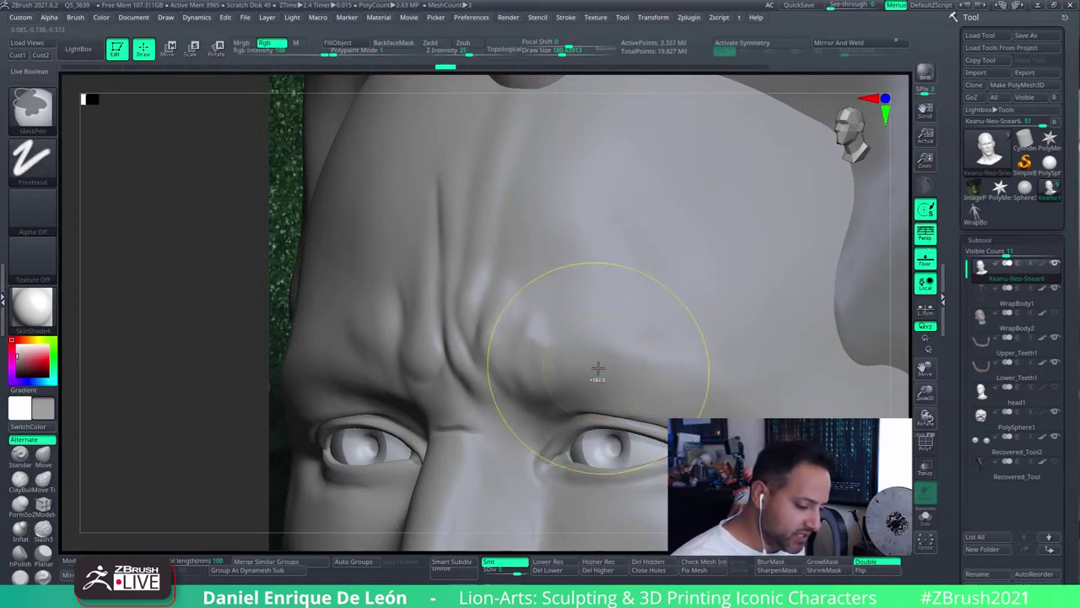
key(ctrl+shift)
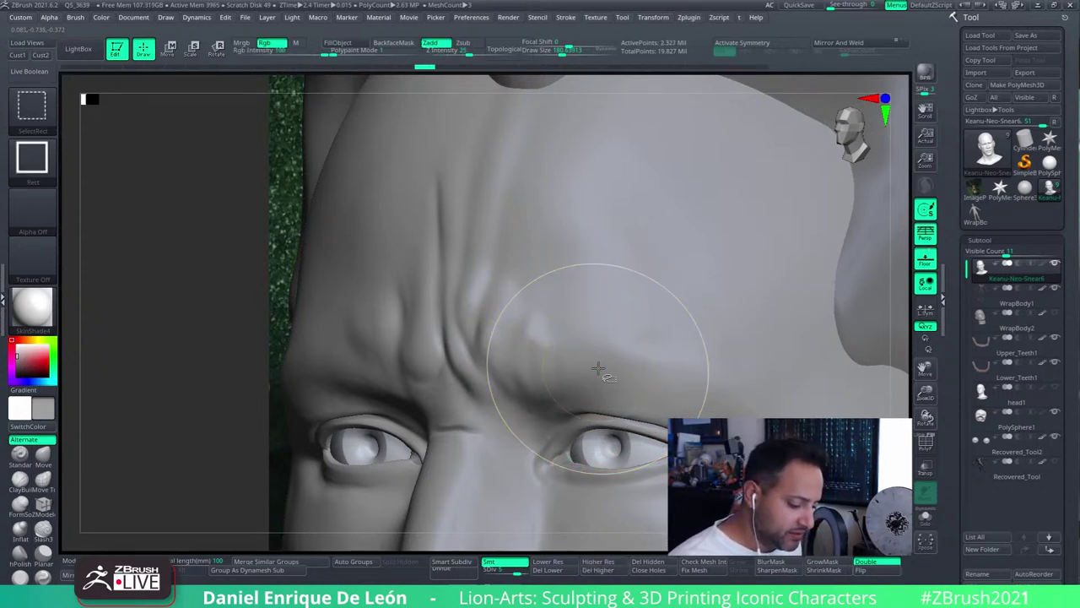
key(ctrl)
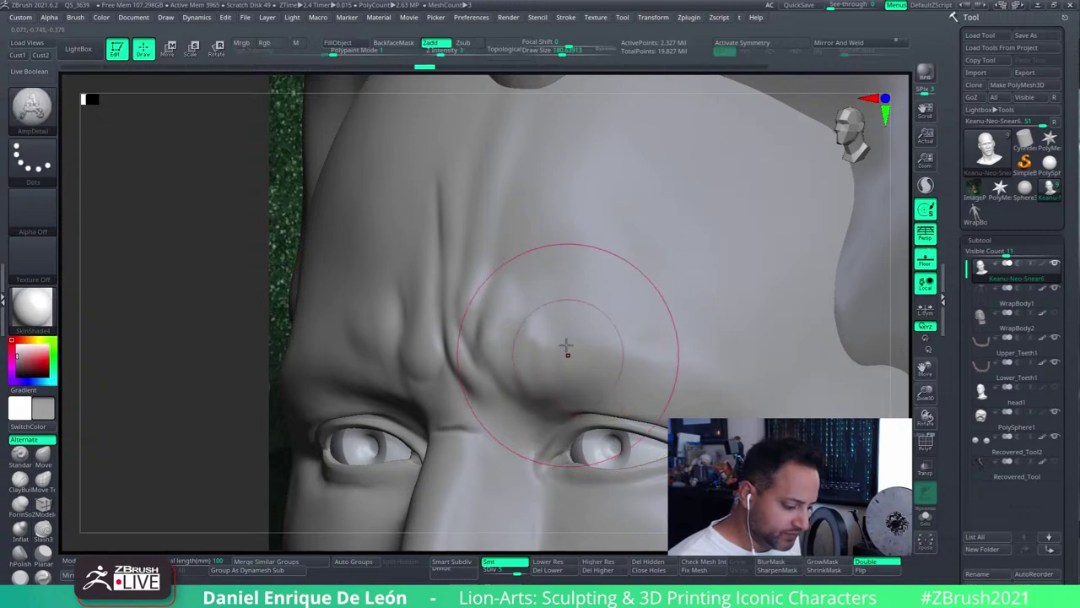
mouse_move(567, 345)
right_down()
mouse_move(554, 326)
mouse_move(490, 342)
mouse_move(518, 289)
mouse_move(518, 253)
right_up()
key(ctrl)
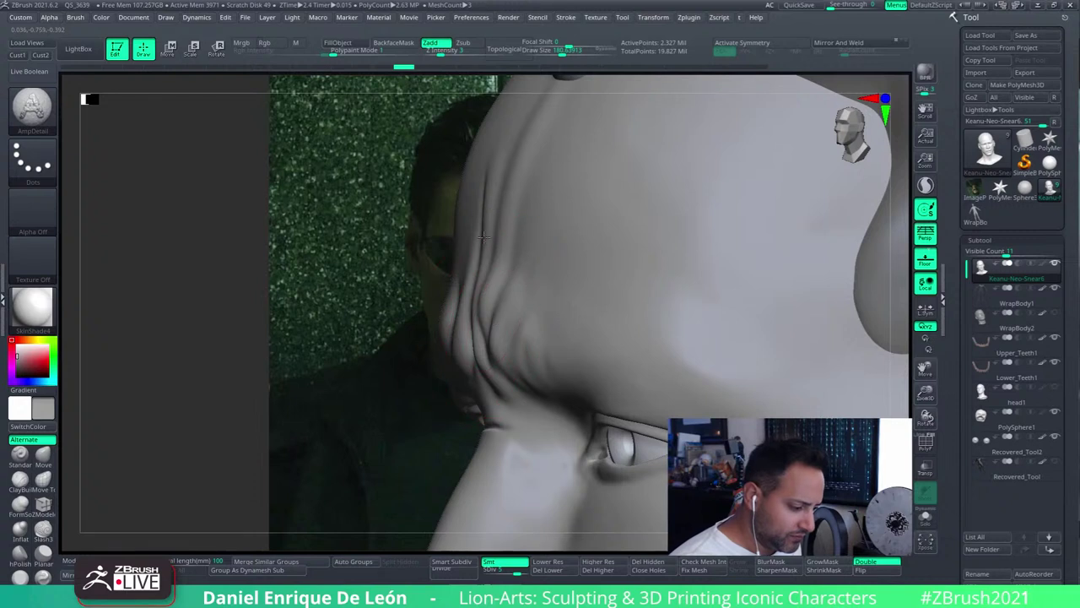
key(shift)
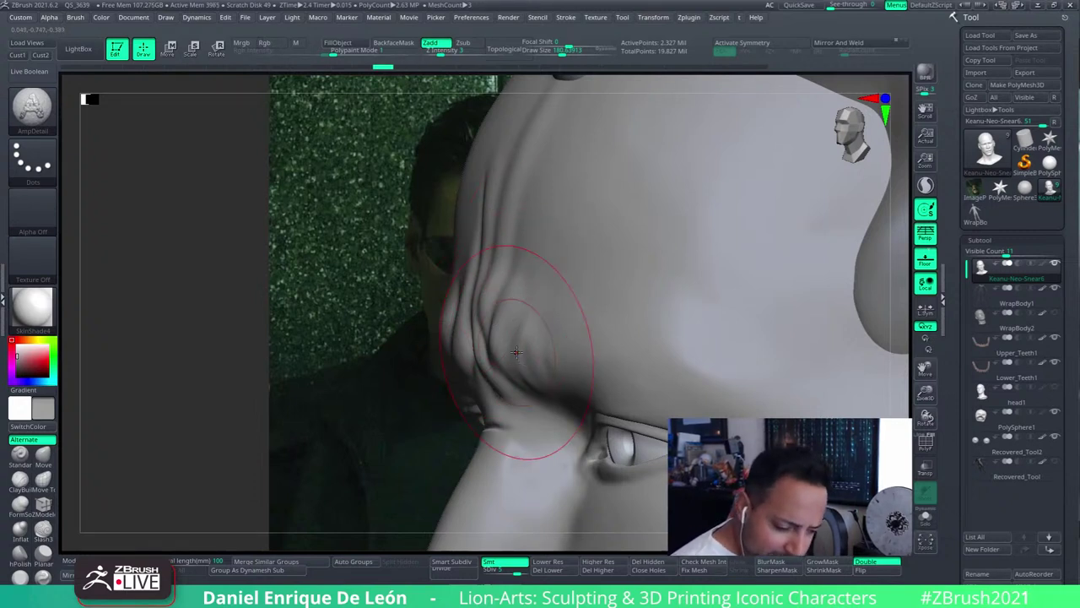
click(689, 17)
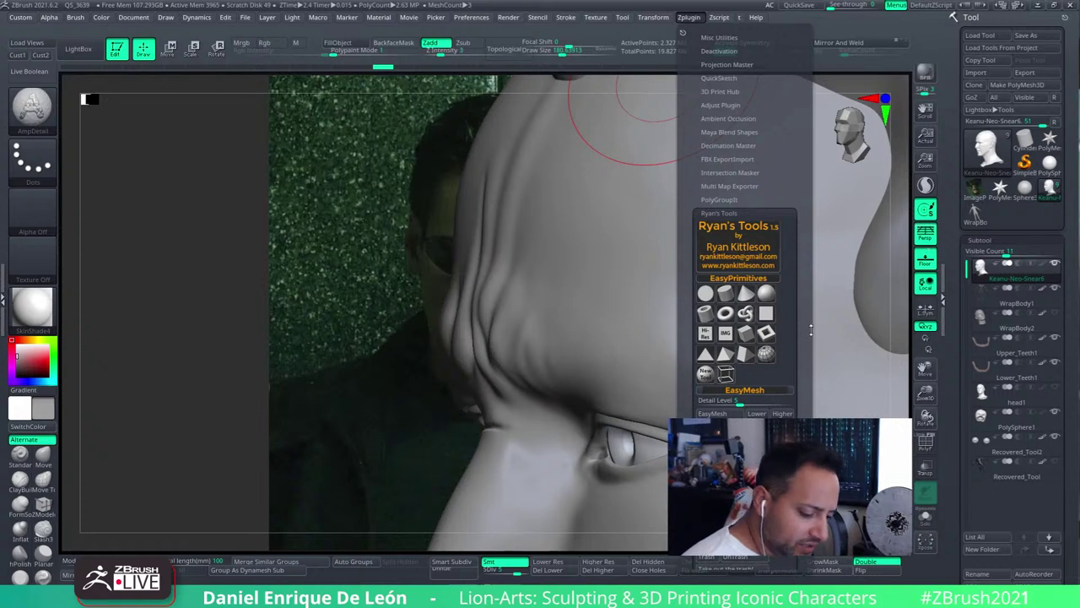
scroll(800, 264, down, 8)
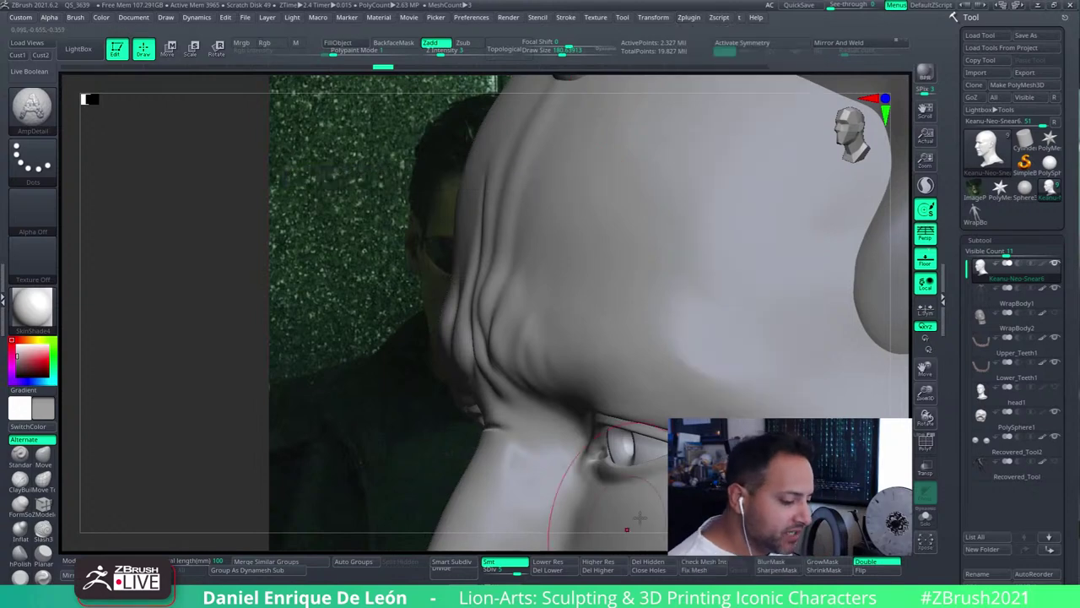
mouse_move(524, 322)
right_down()
mouse_move(533, 330)
mouse_move(608, 307)
mouse_move(541, 312)
mouse_move(546, 319)
mouse_move(511, 335)
mouse_move(496, 308)
mouse_move(518, 343)
mouse_move(516, 309)
right_up()
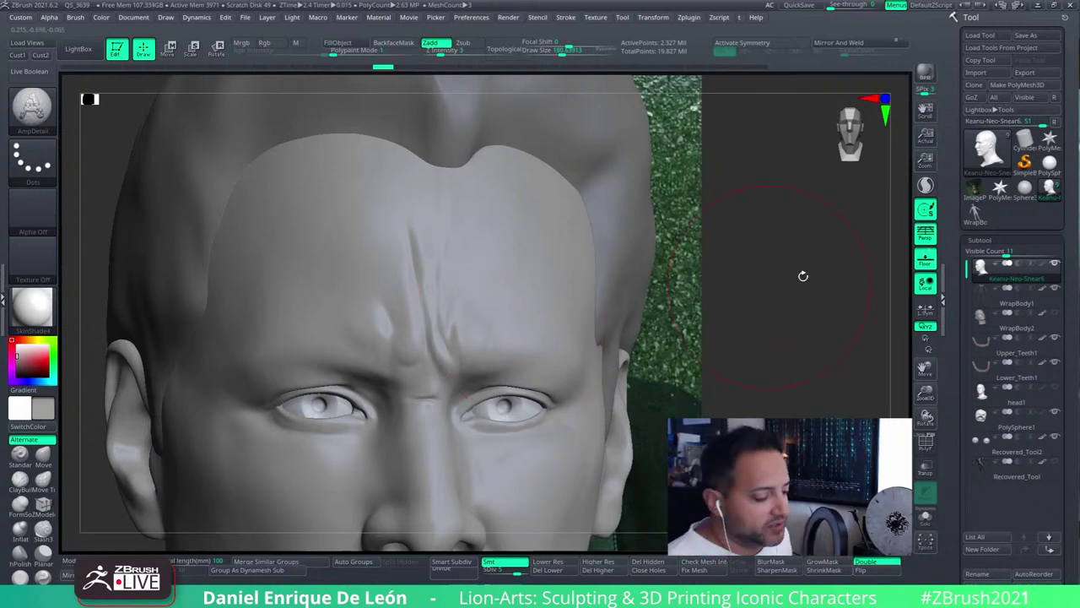
drag(705, 392, 717, 374)
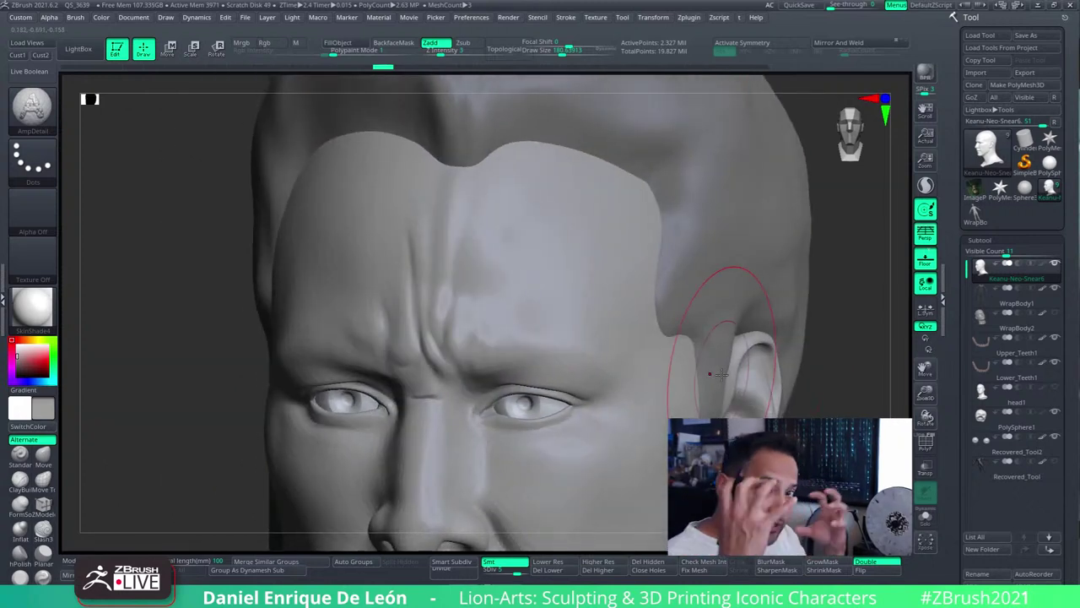
Select the WrapBody mesh and view it near-profile around the cheek and ear
click(977, 212)
mouse_move(637, 305)
mouse_down()
mouse_move(692, 253)
mouse_move(756, 259)
mouse_move(735, 297)
mouse_move(671, 353)
mouse_move(589, 336)
mouse_move(579, 391)
mouse_move(596, 385)
mouse_move(629, 414)
mouse_move(637, 384)
mouse_up()
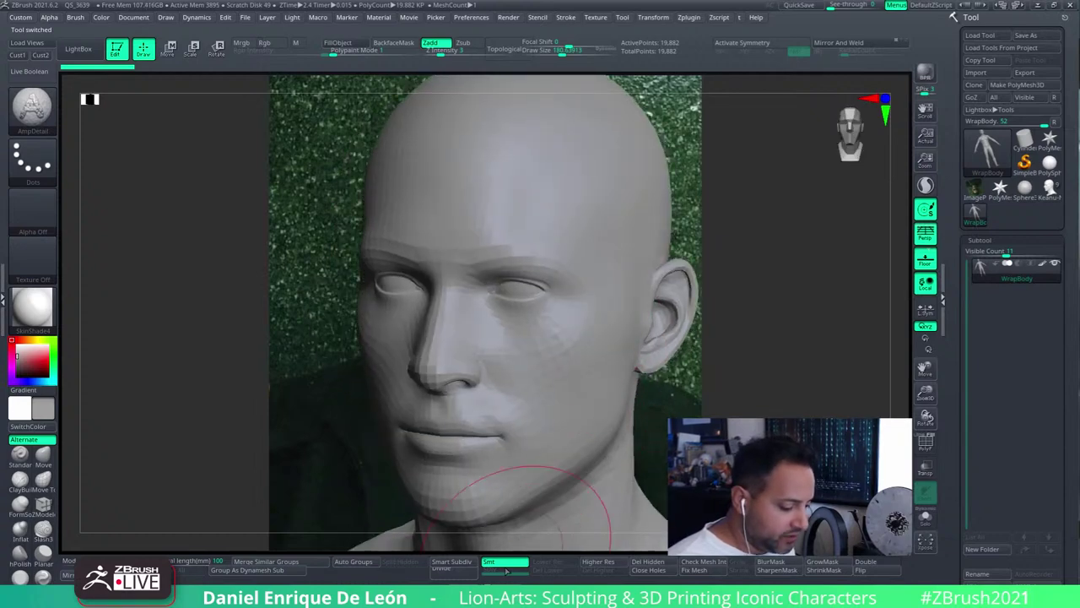
mouse_move(572, 380)
mouse_down()
mouse_move(586, 425)
mouse_move(558, 380)
mouse_up()
mouse_move(558, 381)
right_down()
mouse_move(430, 371)
mouse_move(459, 333)
mouse_move(456, 345)
right_up()
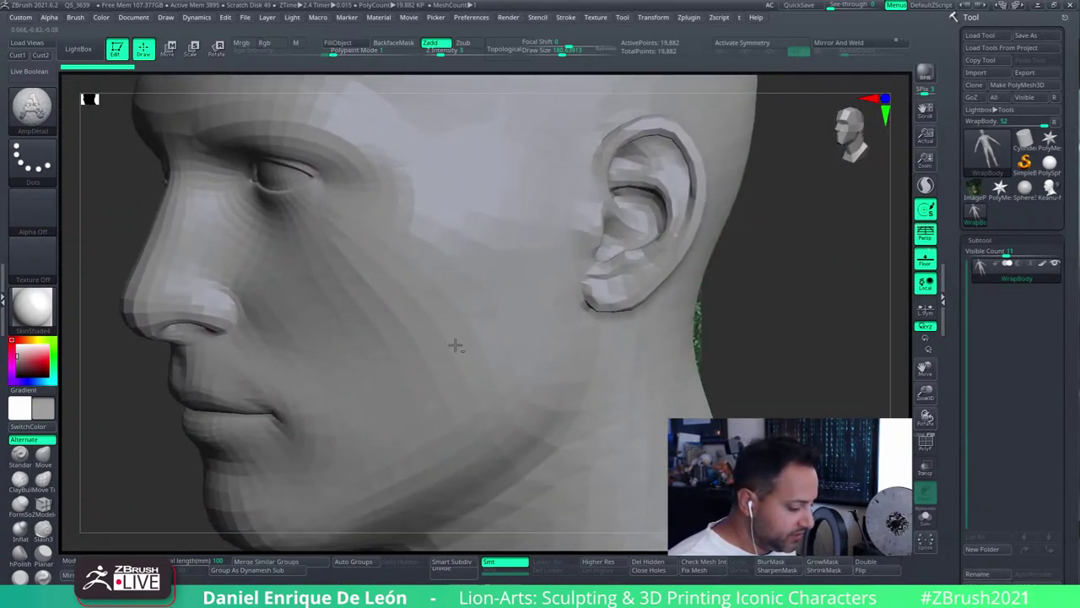
Subdivide WrapBody twice, undo back to the lowest level, and swap in Sphere3D
click(467, 574)
click(471, 579)
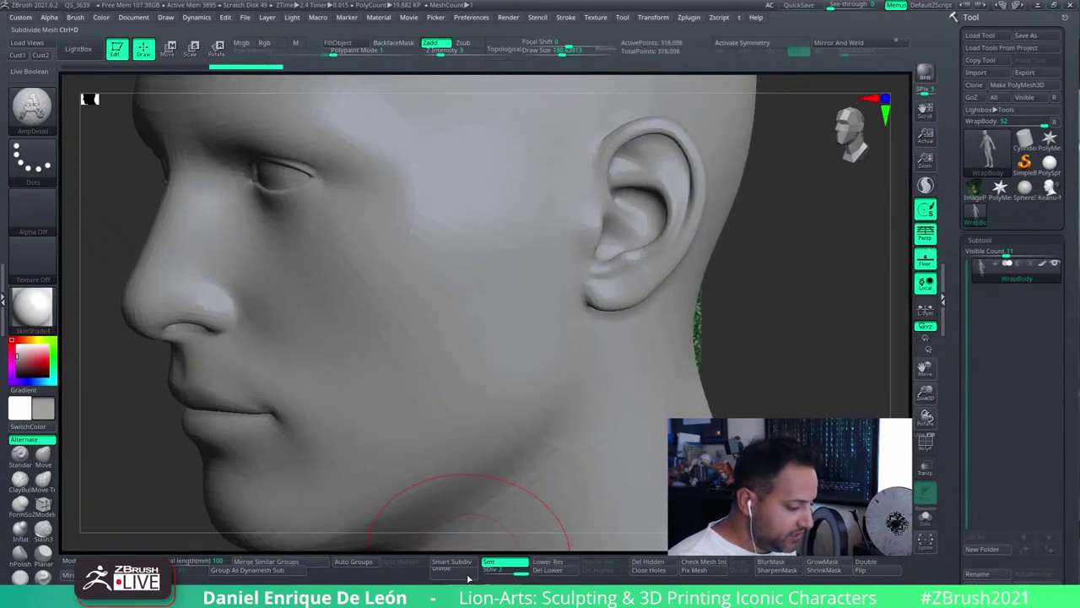
key(ctrl+z)
key(ctrl+z)
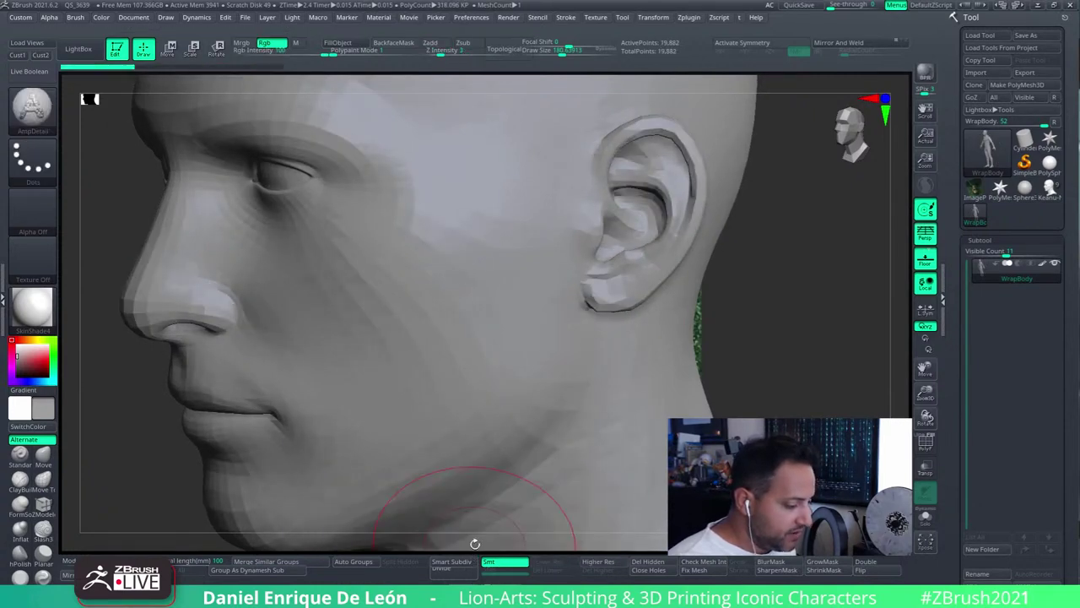
key(ctrl+shift+z)
key(ctrl+shift+z)
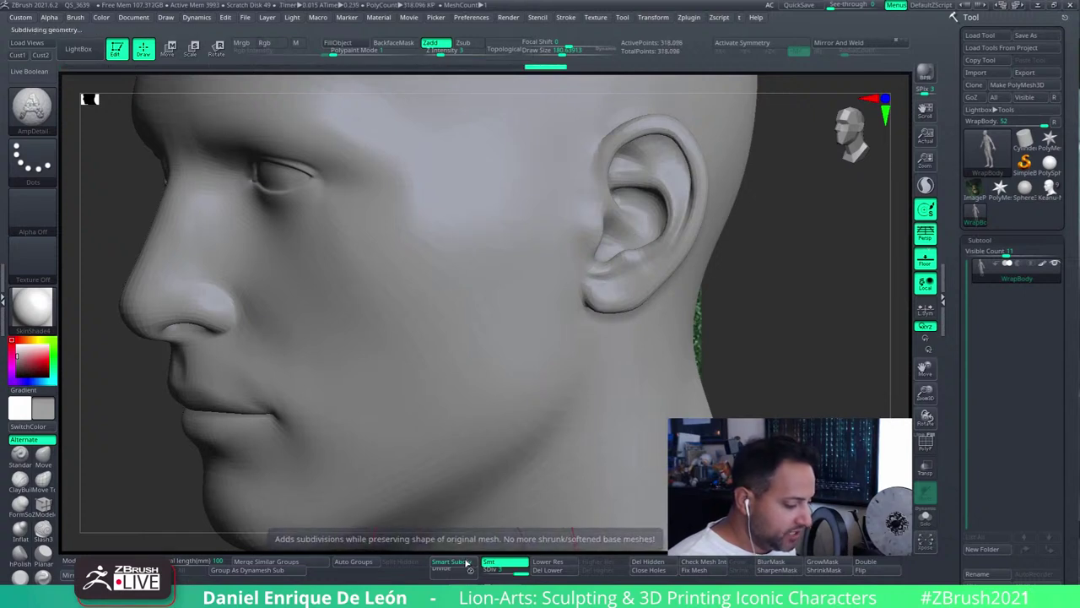
key(ctrl+z)
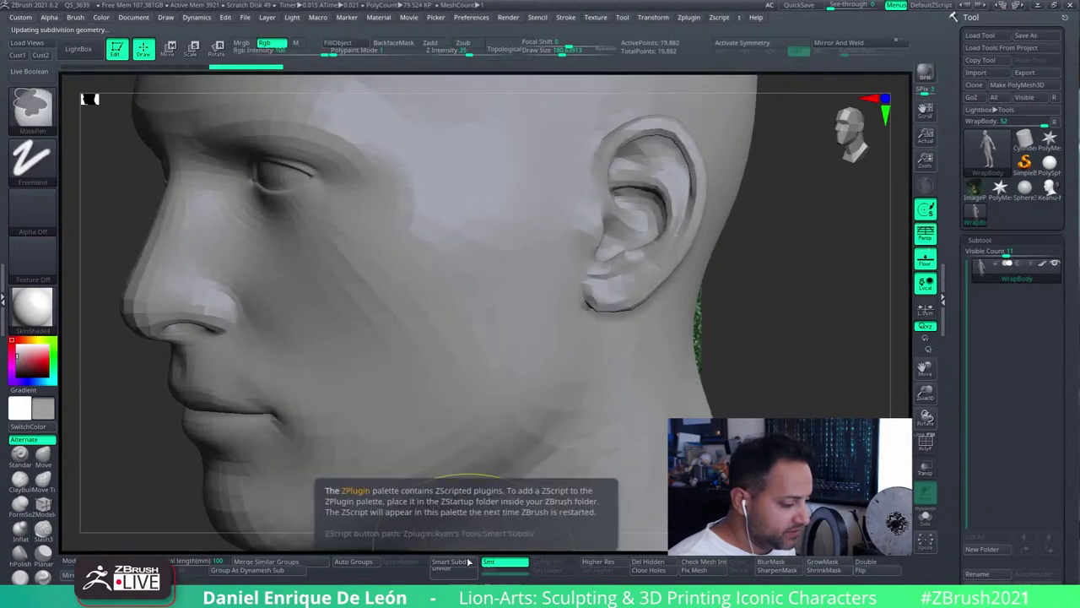
key(shift+d)
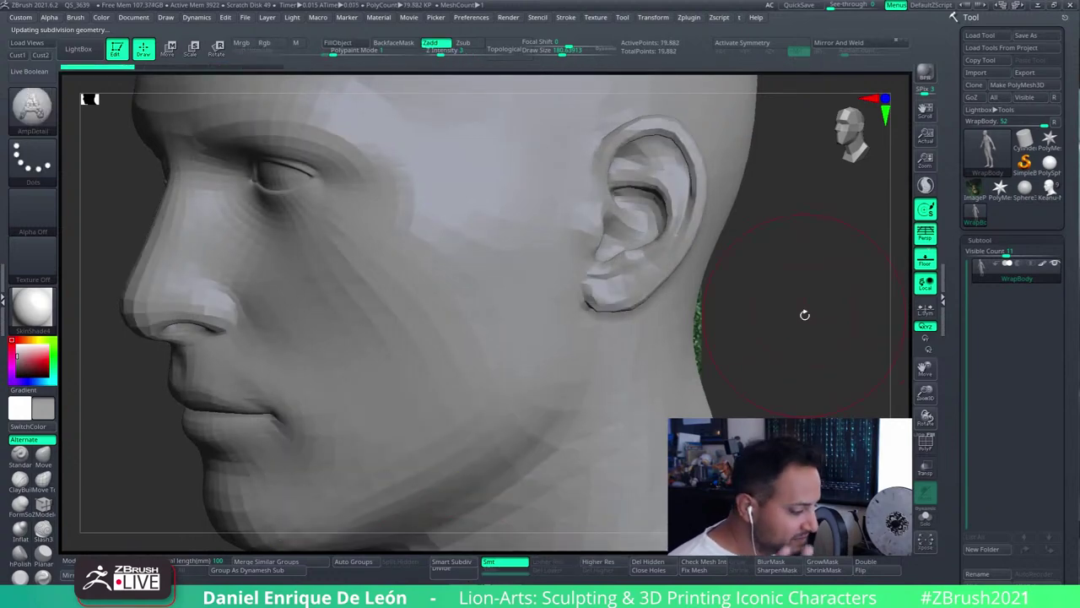
click(1023, 191)
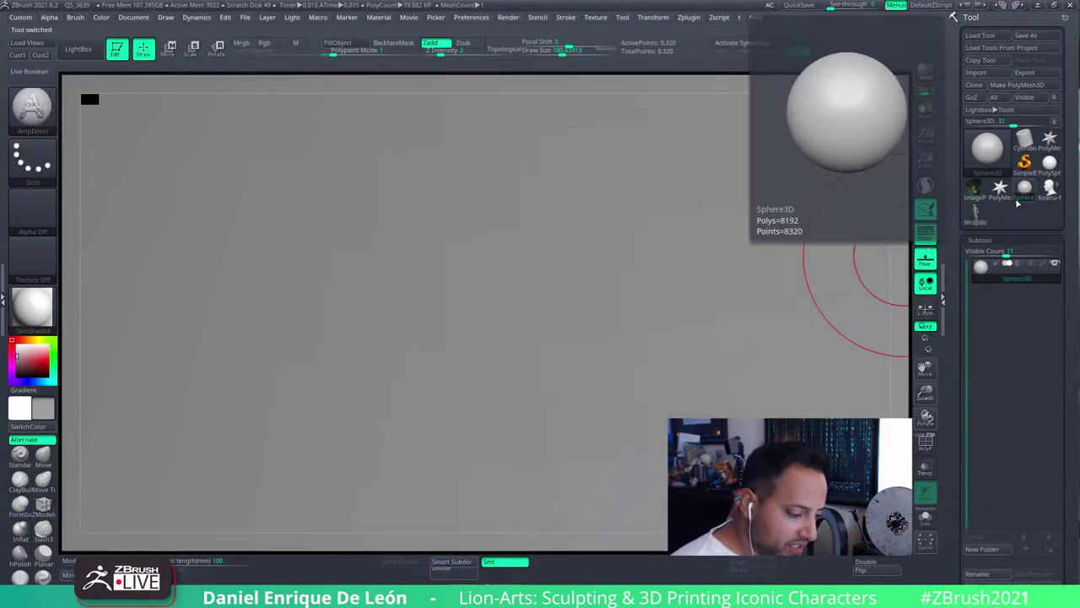
After briefly trying Cylinder3D, load PolySphere.ZTL from LightBox as the active tool
key(f)
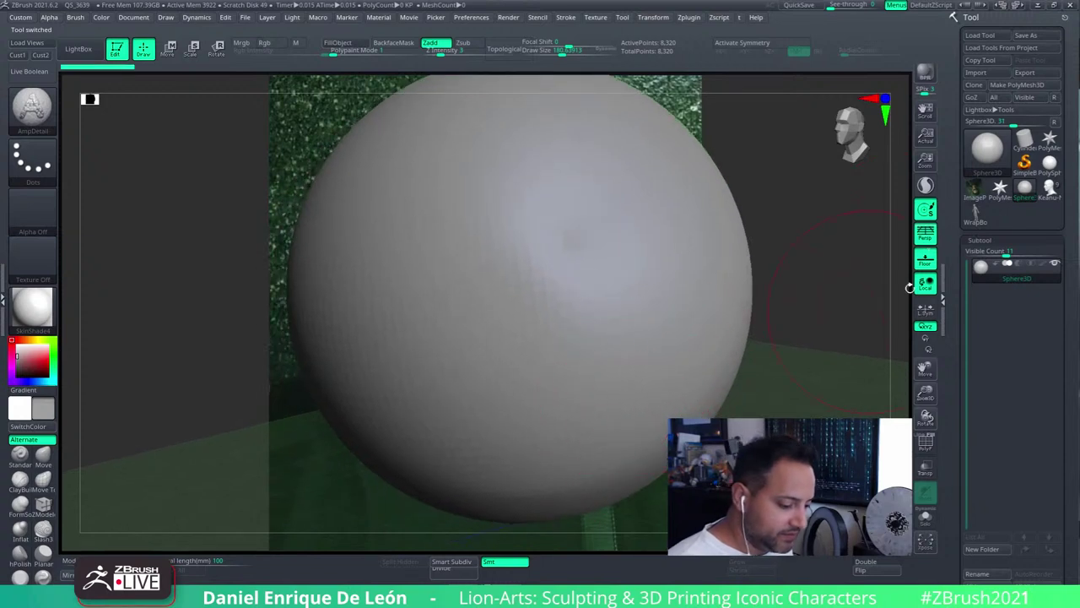
click(1023, 140)
click(987, 152)
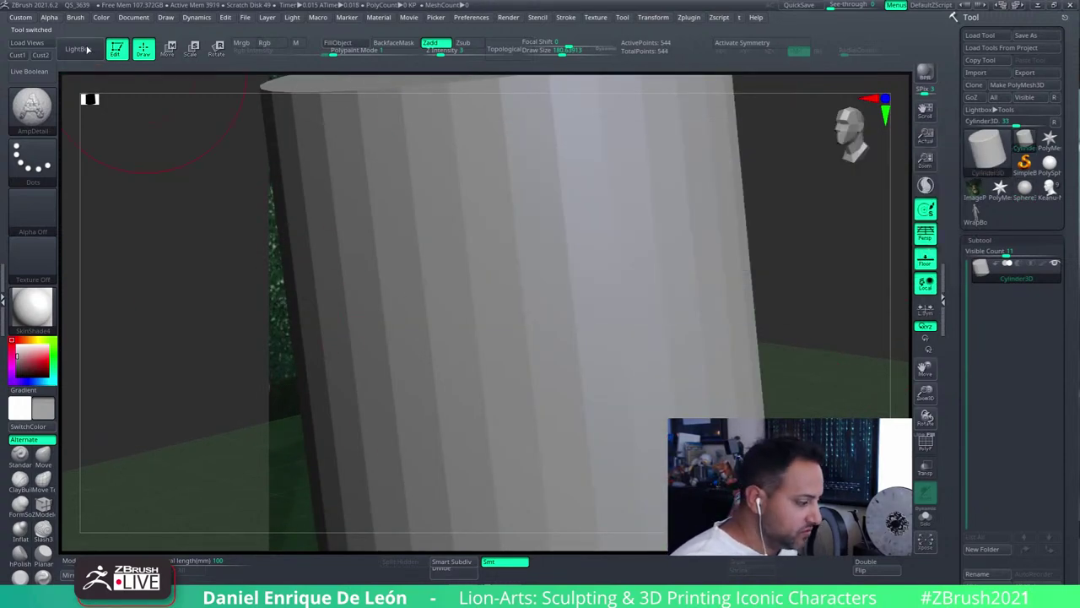
click(87, 49)
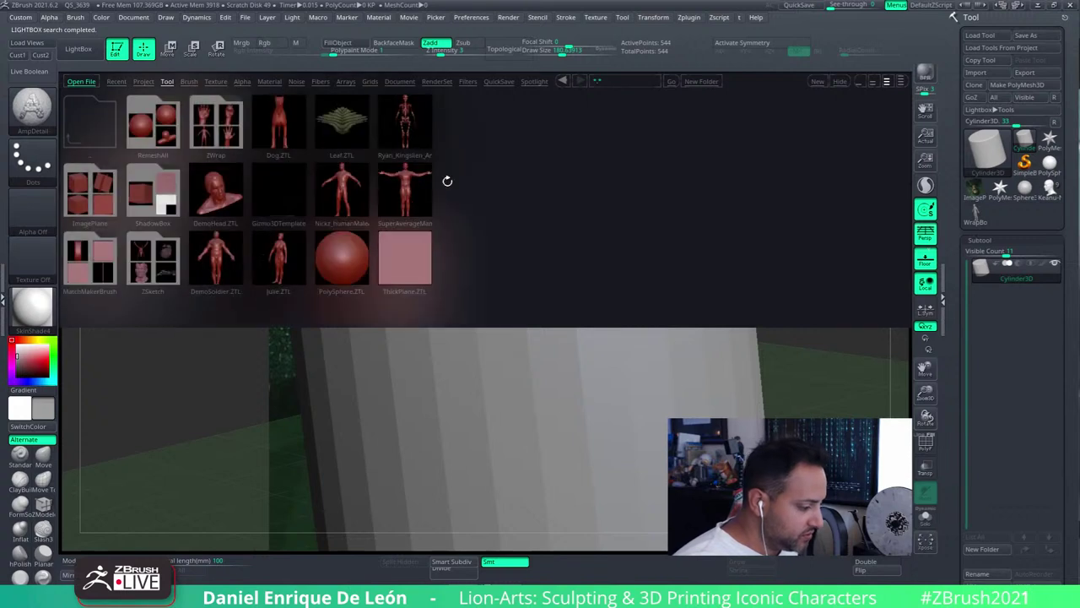
double_click(348, 267)
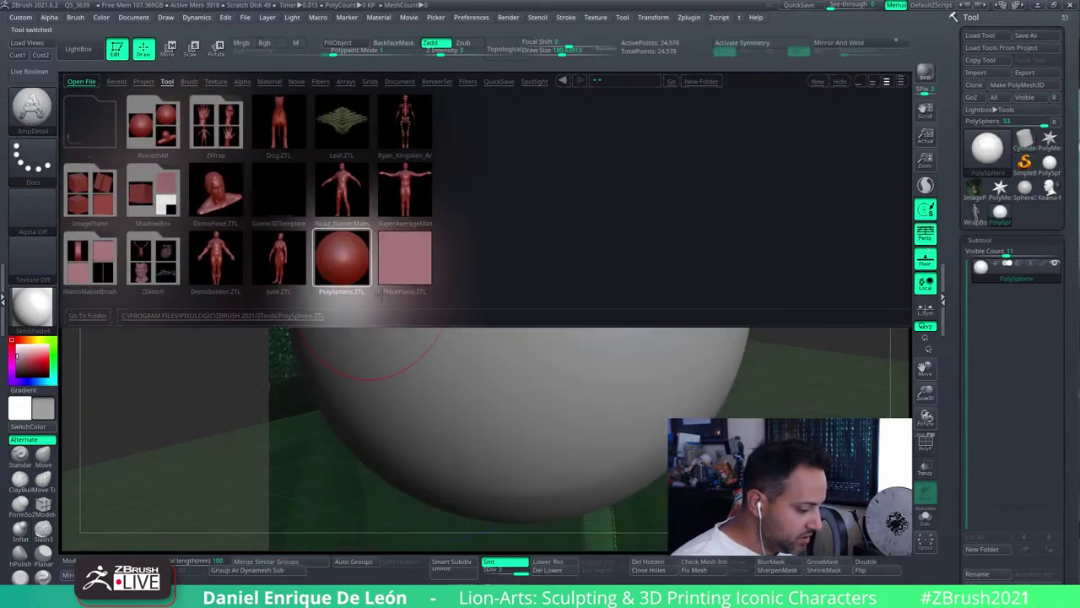
click(88, 51)
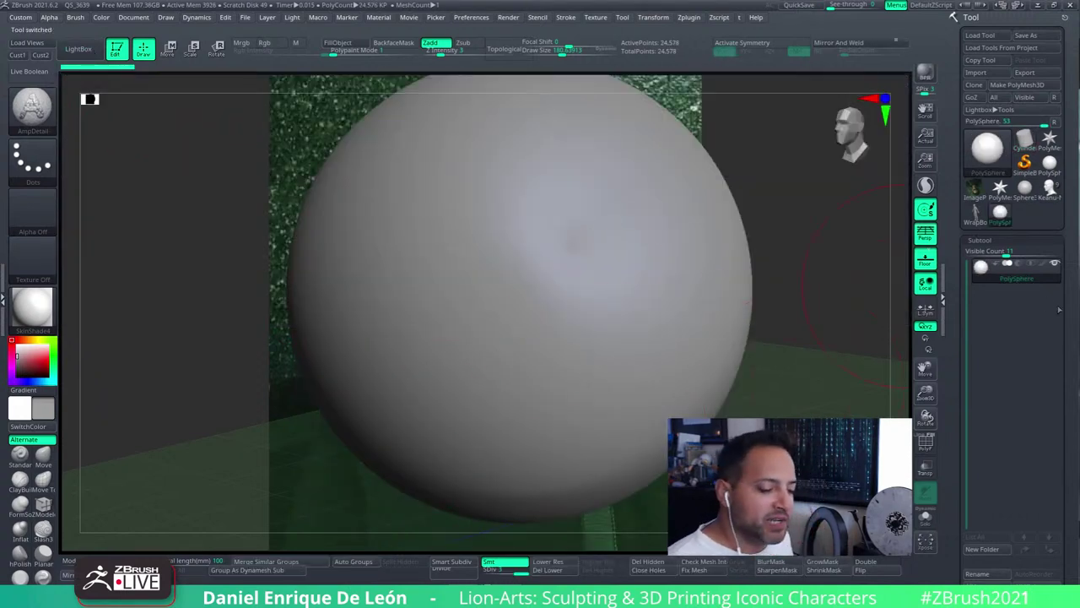
scroll(1060, 310, down, 3)
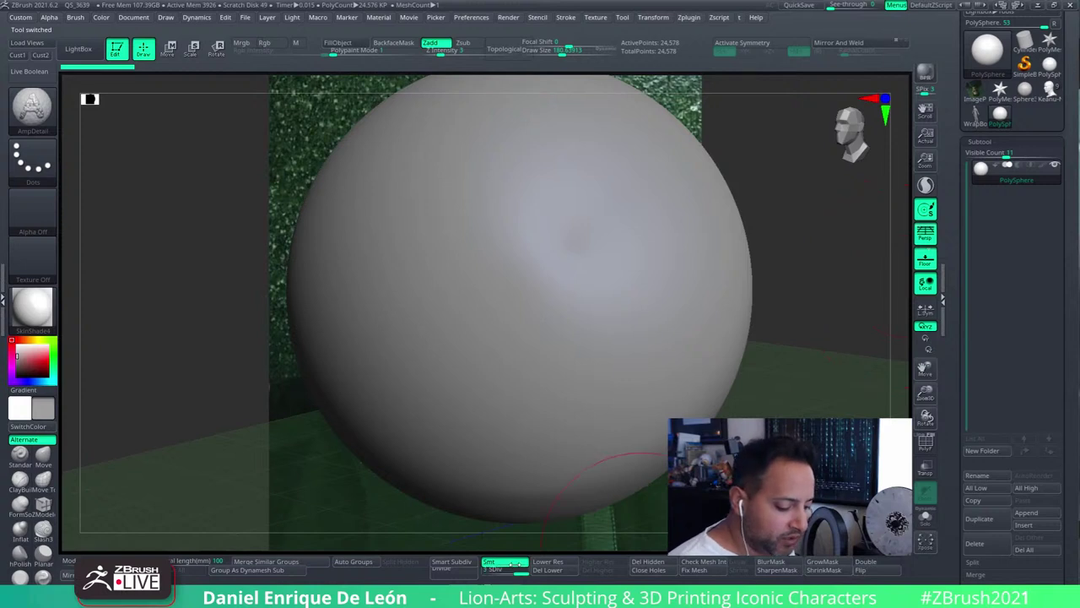
Drop the sphere to its base level and reconstruct two lower subdivision levels beneath it
key(shift+d)
key(shift+d)
scroll(979, 336, down, 5)
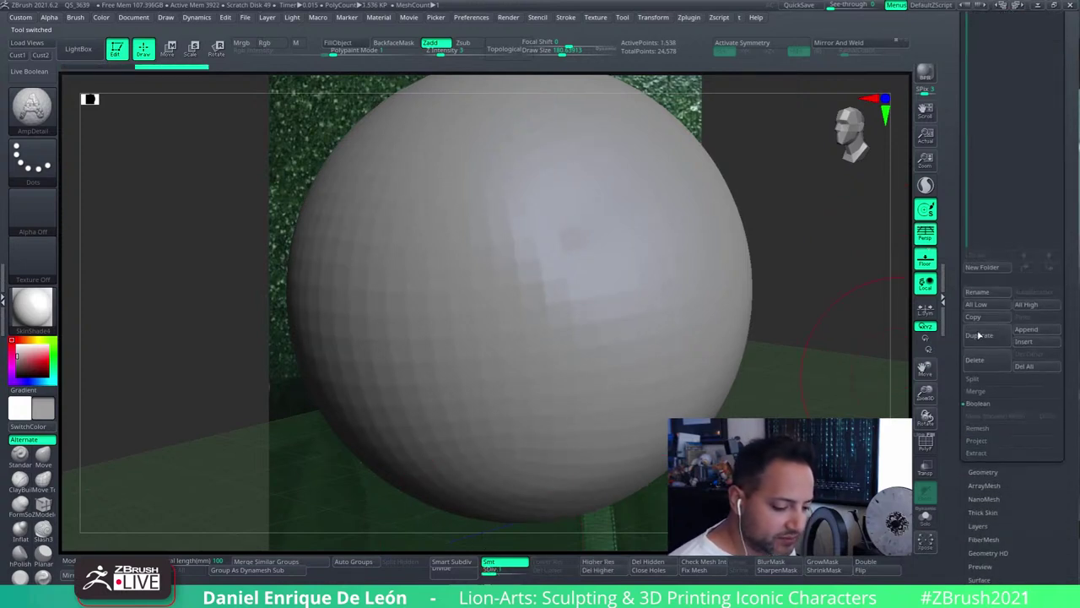
click(984, 472)
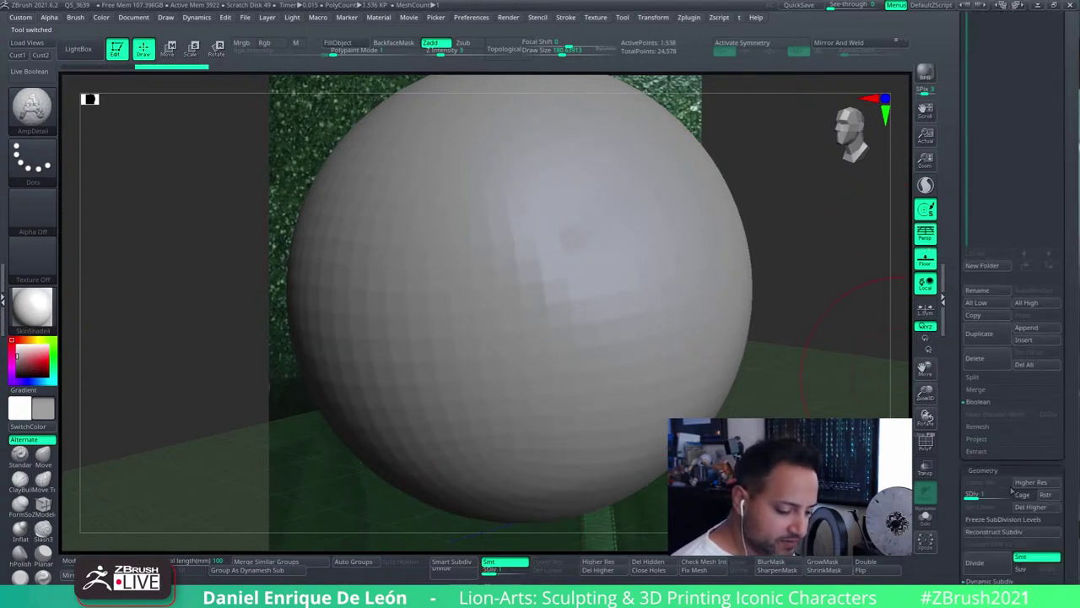
click(1000, 532)
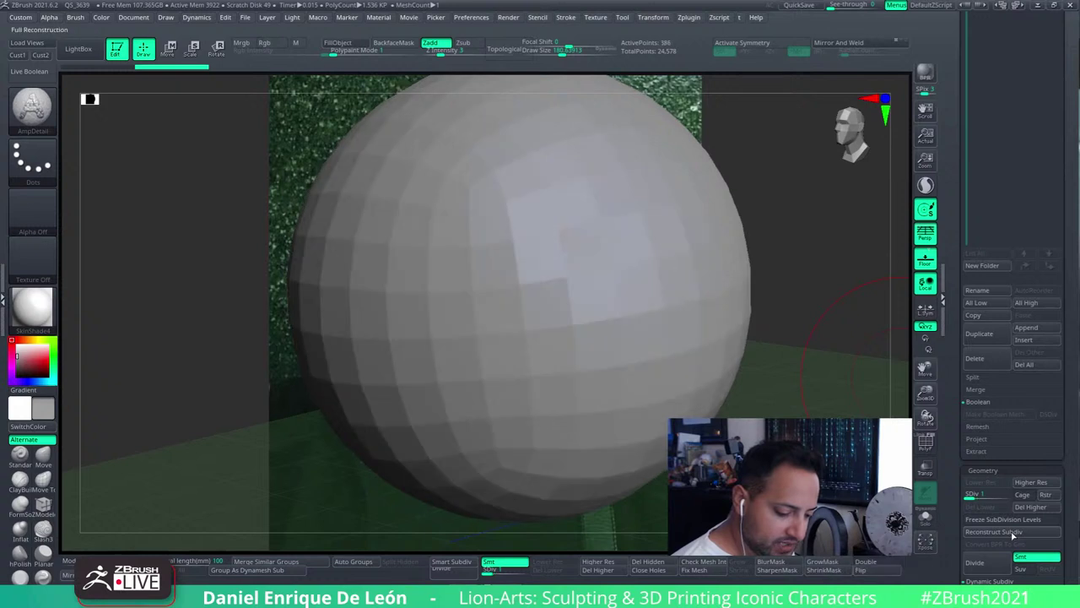
click(1000, 532)
alt+drag(694, 413, 831, 348)
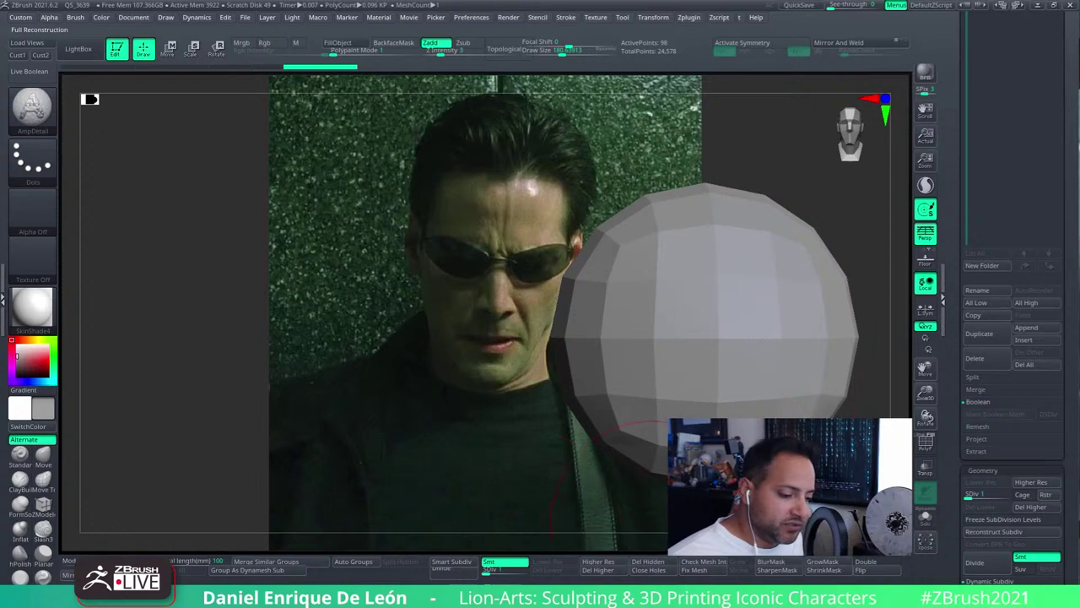
Subdivide the sphere twice more, then switch between its base and highest levels
click(456, 570)
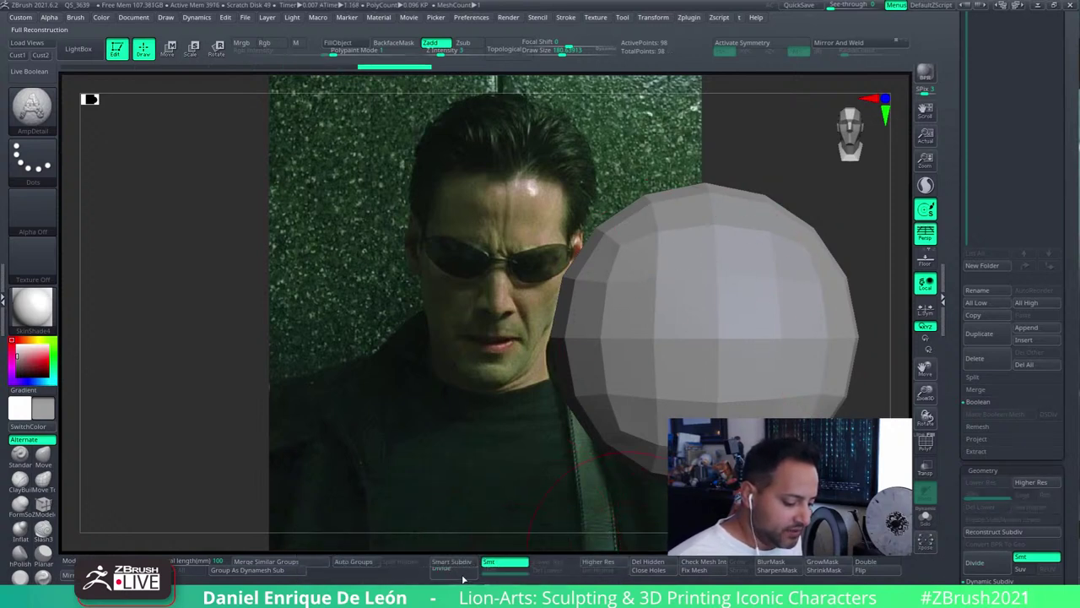
key(d)
click(468, 578)
click(469, 578)
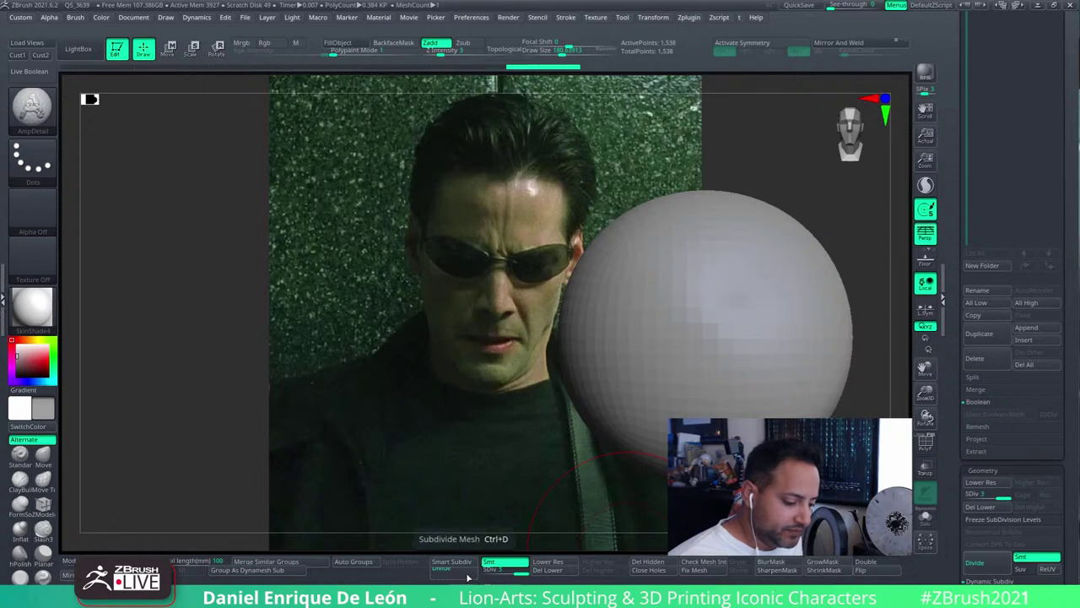
click(547, 561)
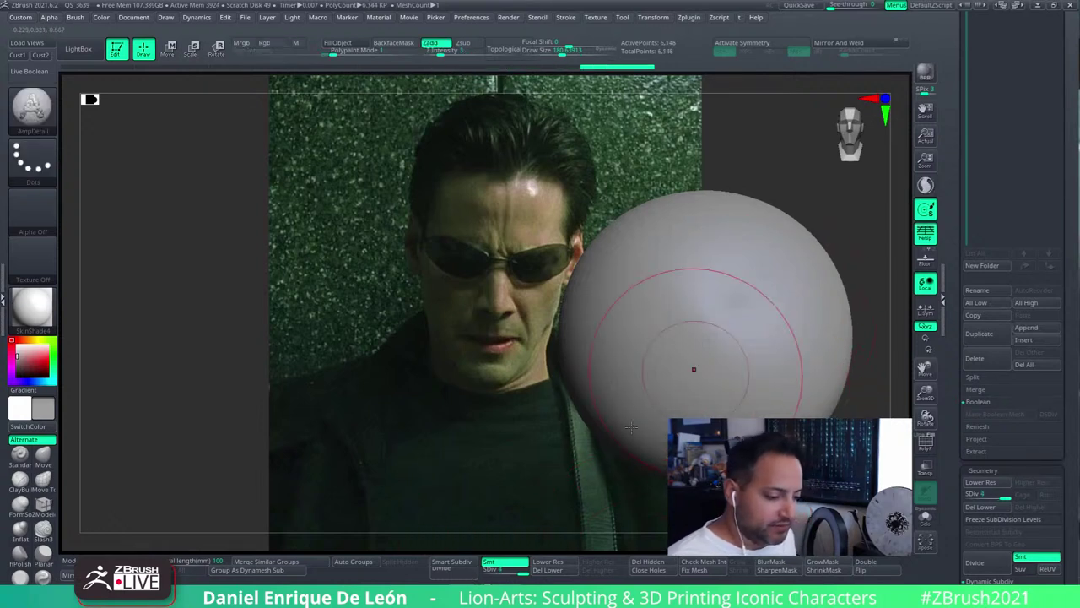
key(shift+d)
key(shift+d)
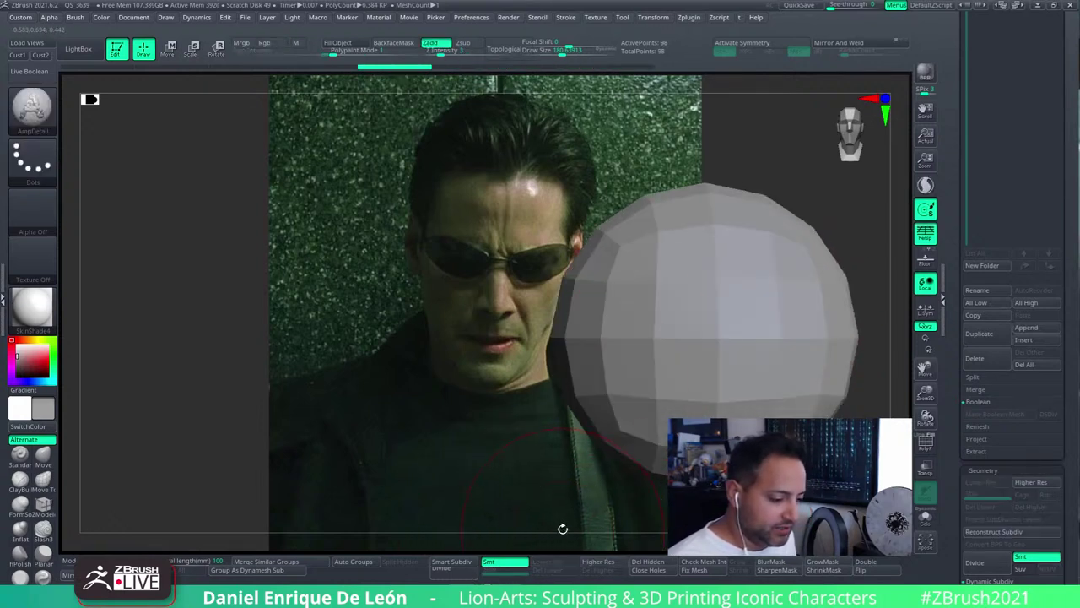
key(d)
key(d)
key(d)
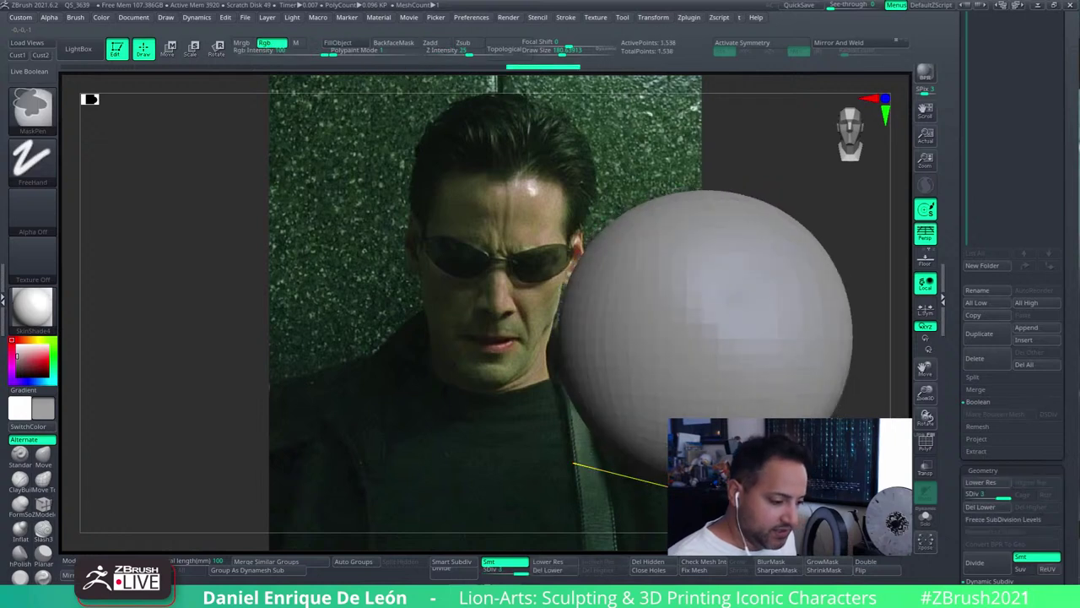
key(shift+d)
key(shift+d)
key(shift+d)
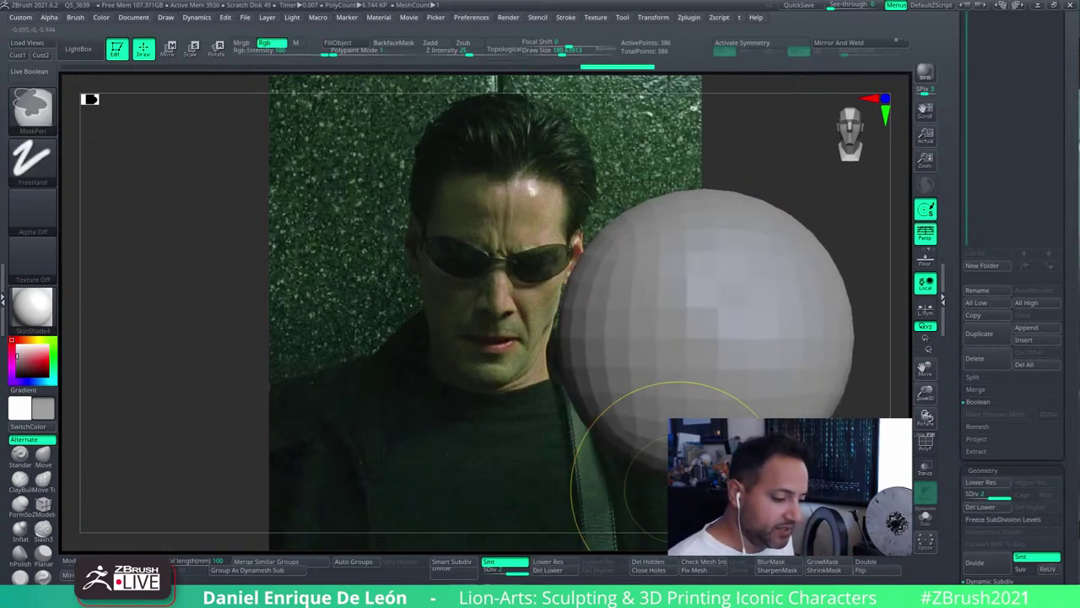
Raise the sphere to level 4, compare Smart Subdiv with regular Divide, and return to the 98-point base
click(464, 566)
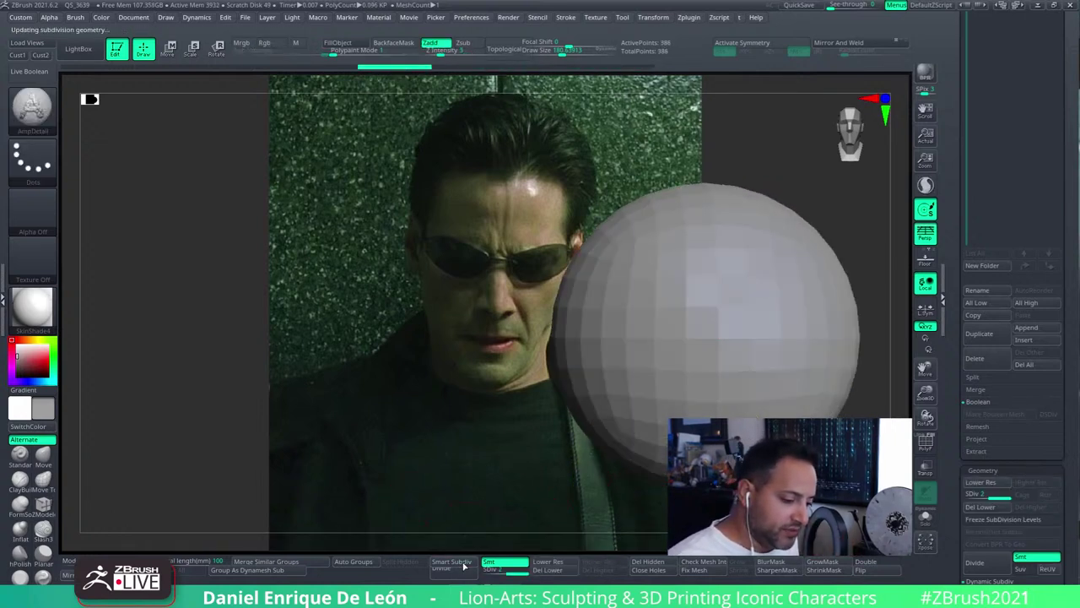
click(465, 565)
click(463, 563)
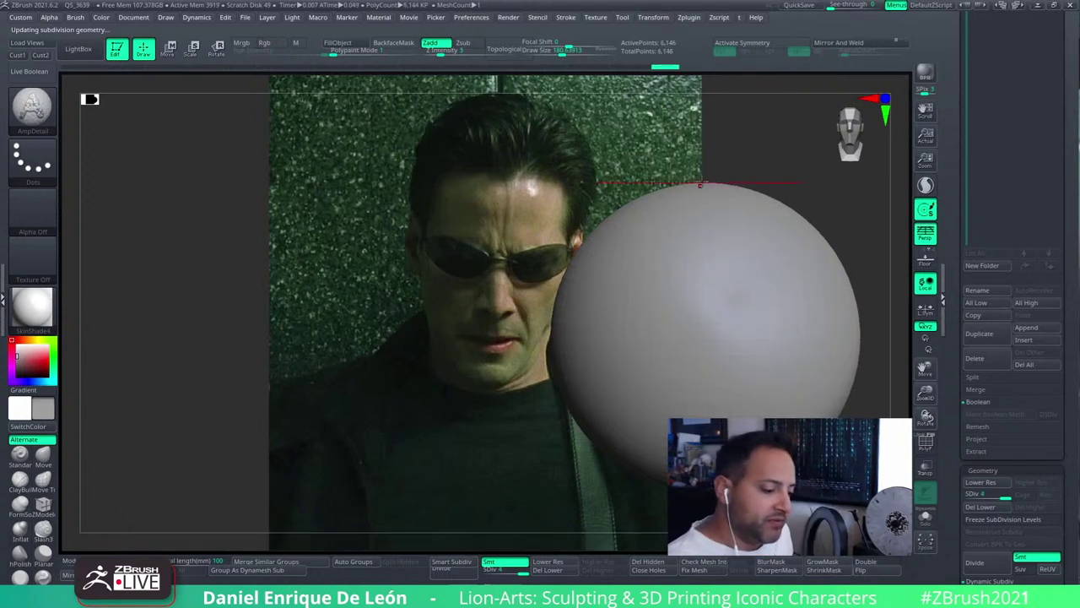
click(470, 566)
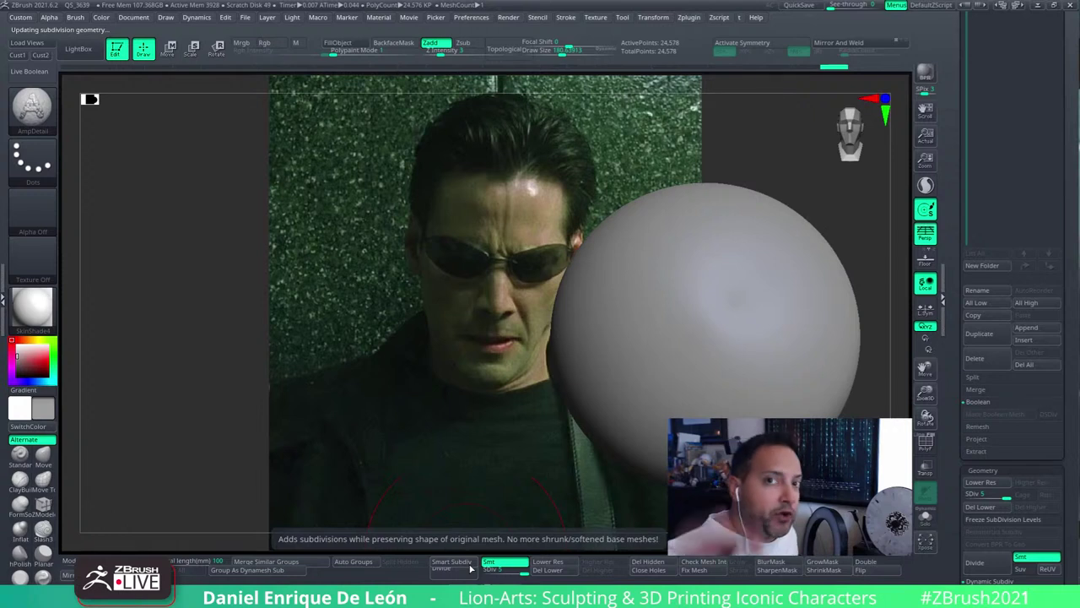
key(ctrl)
ctrl+click(471, 566)
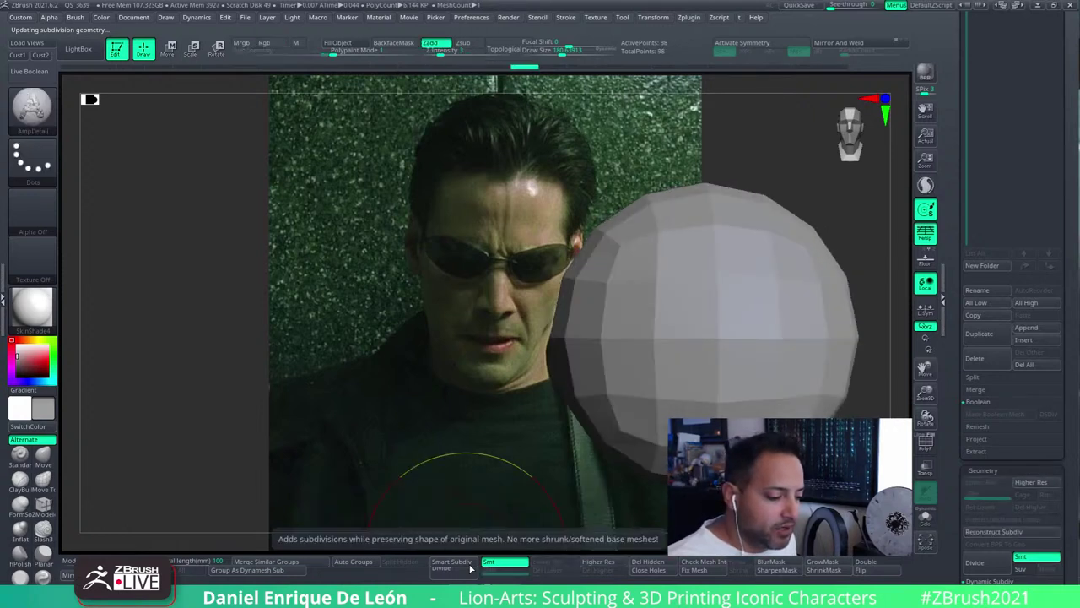
key(ctrl)
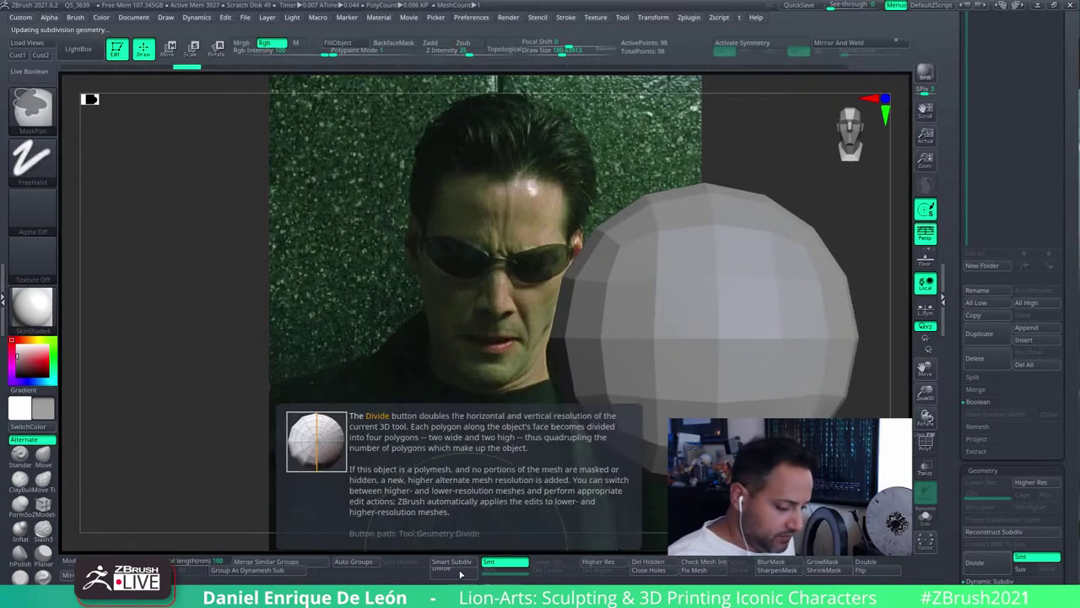
key(d)
key(d)
key(d)
key(d)
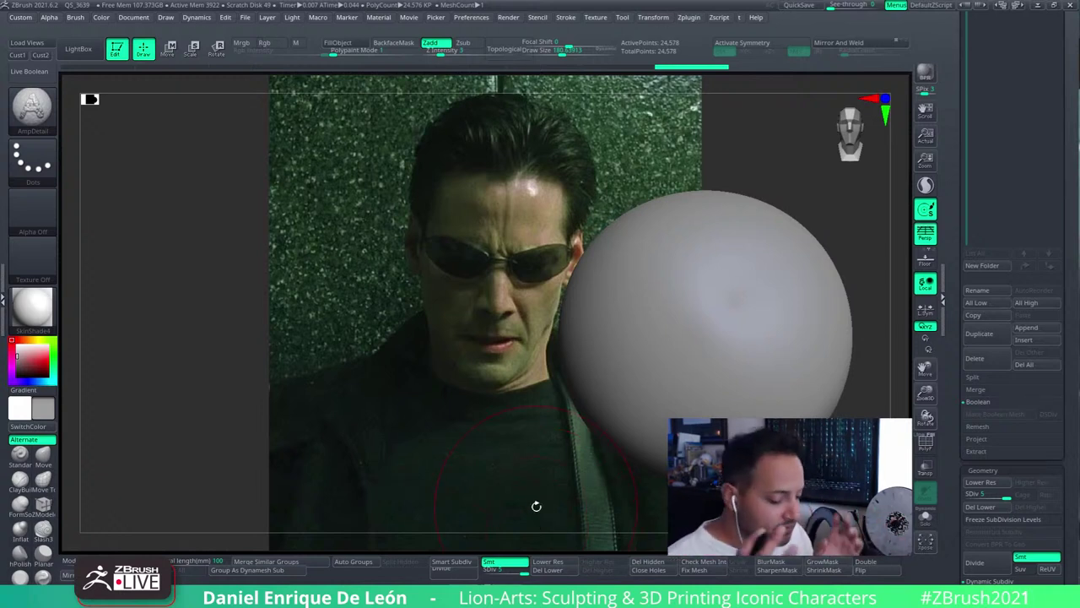
key(shift+d)
key(shift+d)
key(shift+d)
key(shift+d)
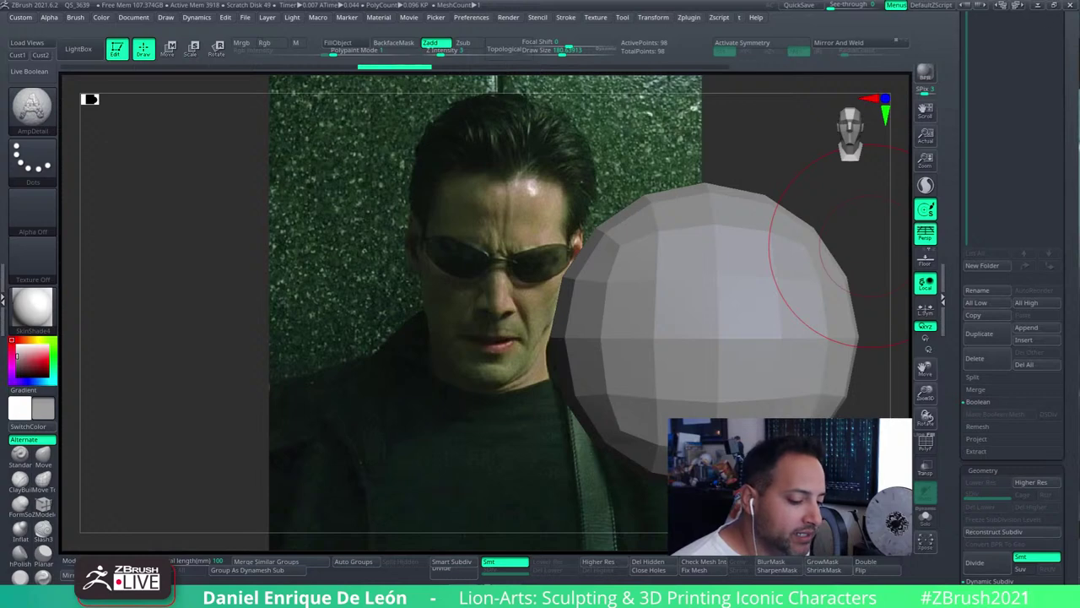
Make Keanu-Neo-Snear6 the active tool, load the Cust1 view, and zoom onto the brow
drag(1072, 53, 1067, 188)
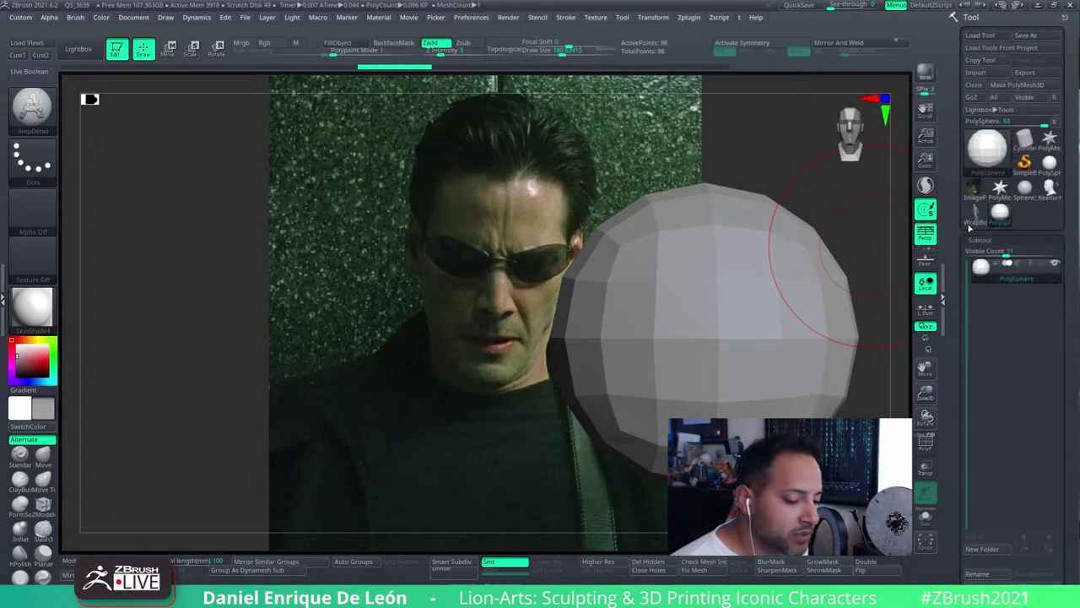
click(1043, 197)
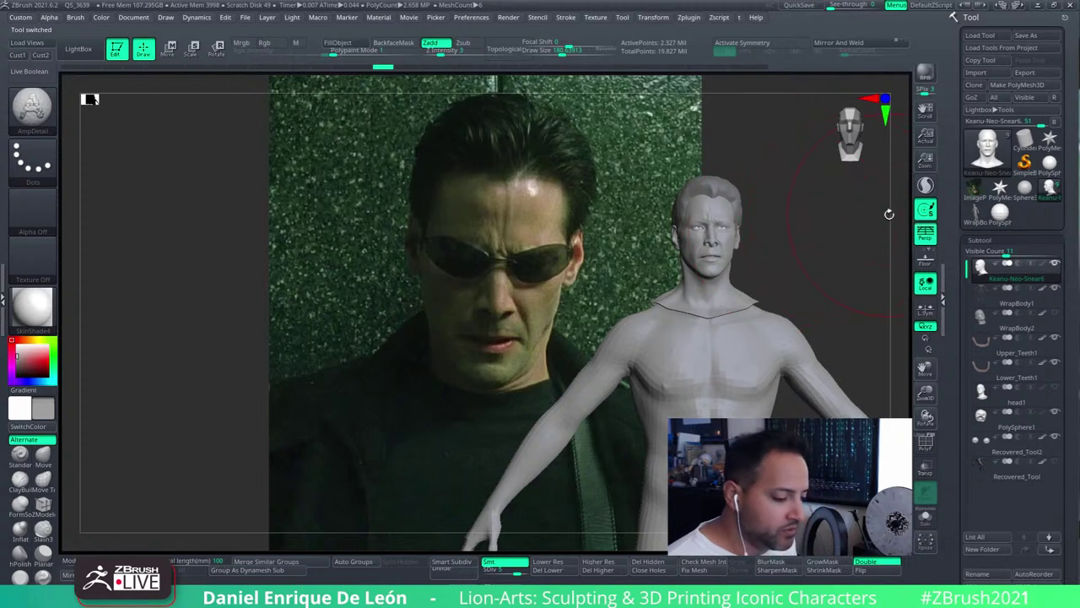
click(24, 55)
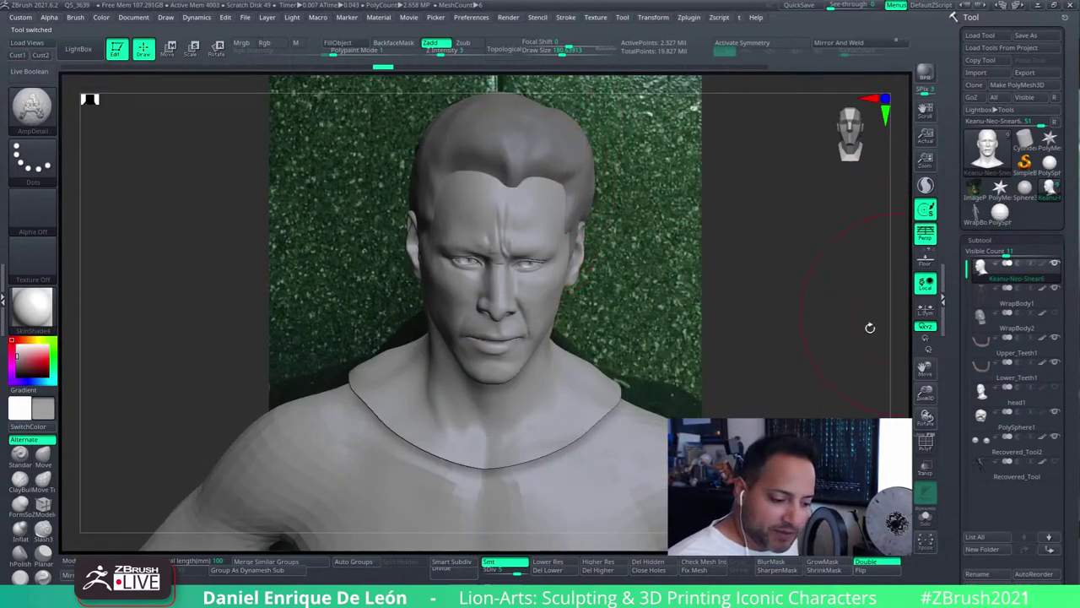
mouse_move(500, 221)
right_down()
mouse_move(540, 410)
mouse_move(579, 294)
right_up()
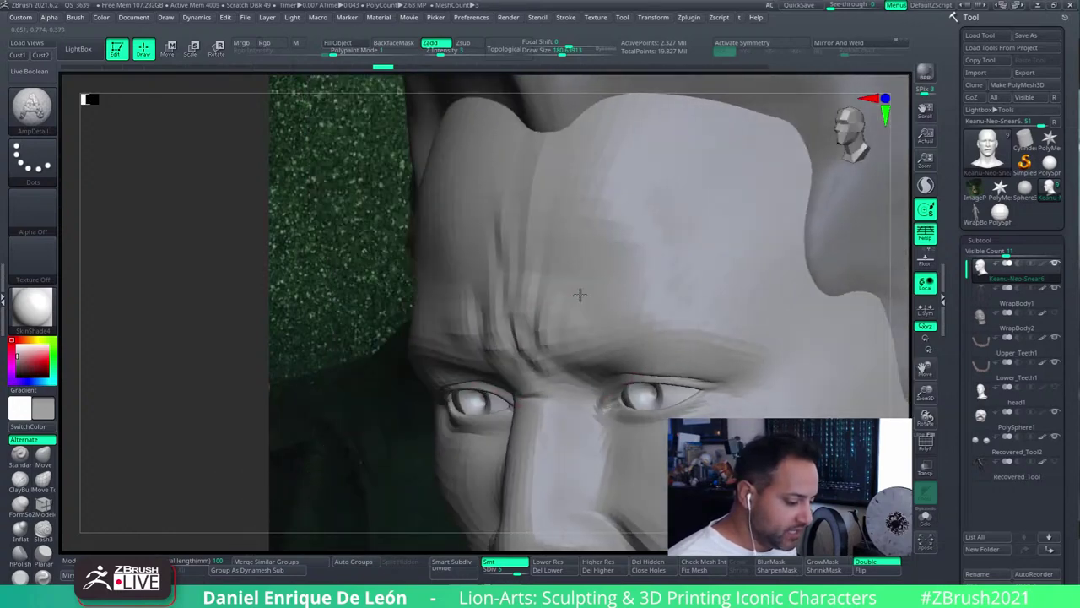
shift+right_drag(644, 261, 692, 233)
Scale the brush with Ryan's Tools DynBrushSize and bring up the sculpting brush library
click(689, 17)
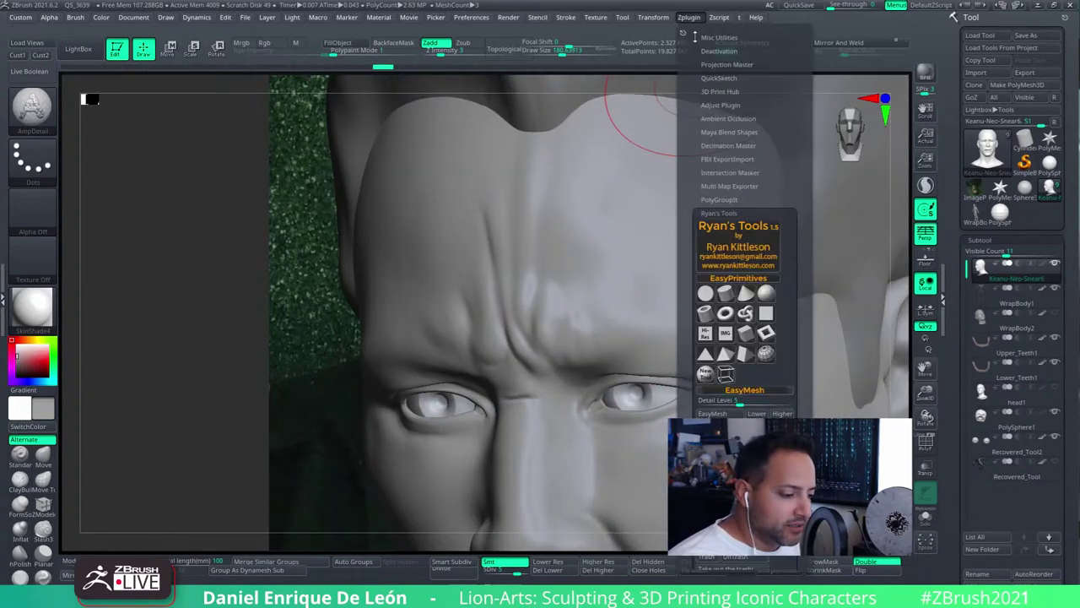
scroll(788, 224, down, 3)
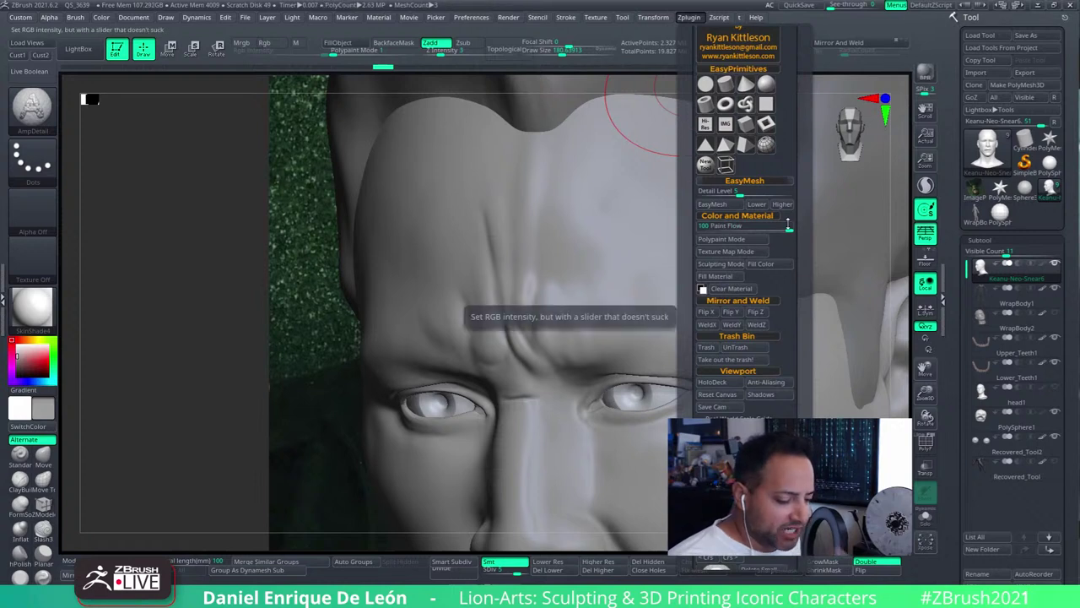
scroll(787, 223, down, 3)
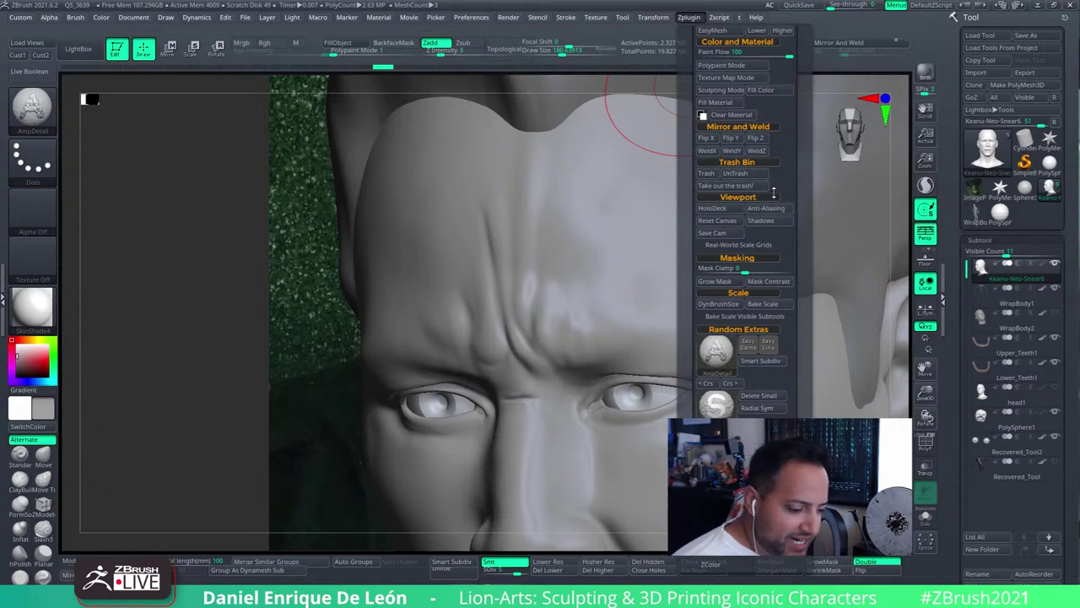
click(700, 305)
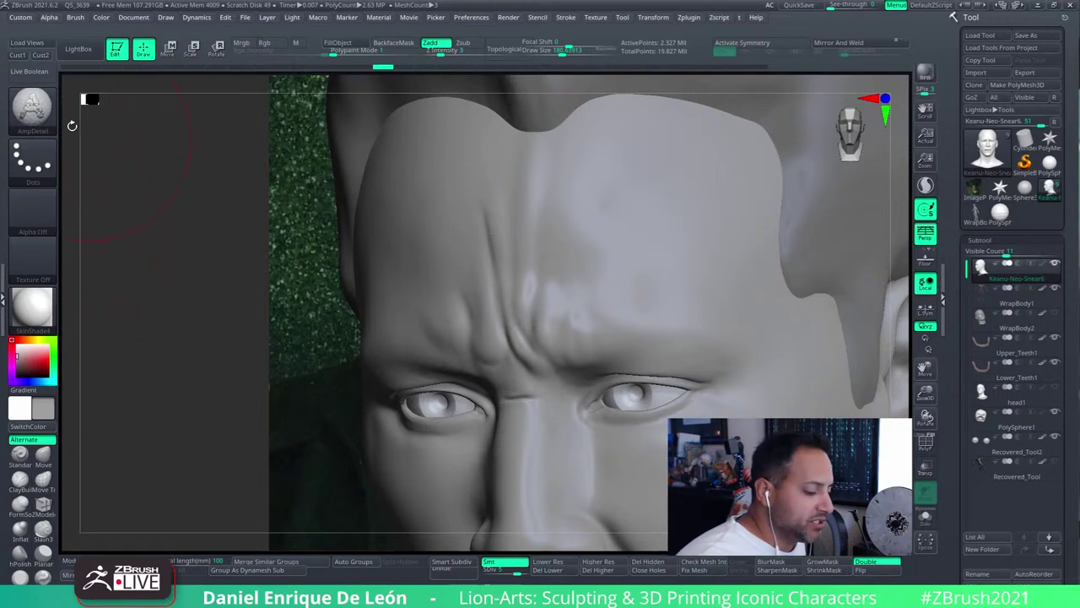
click(31, 105)
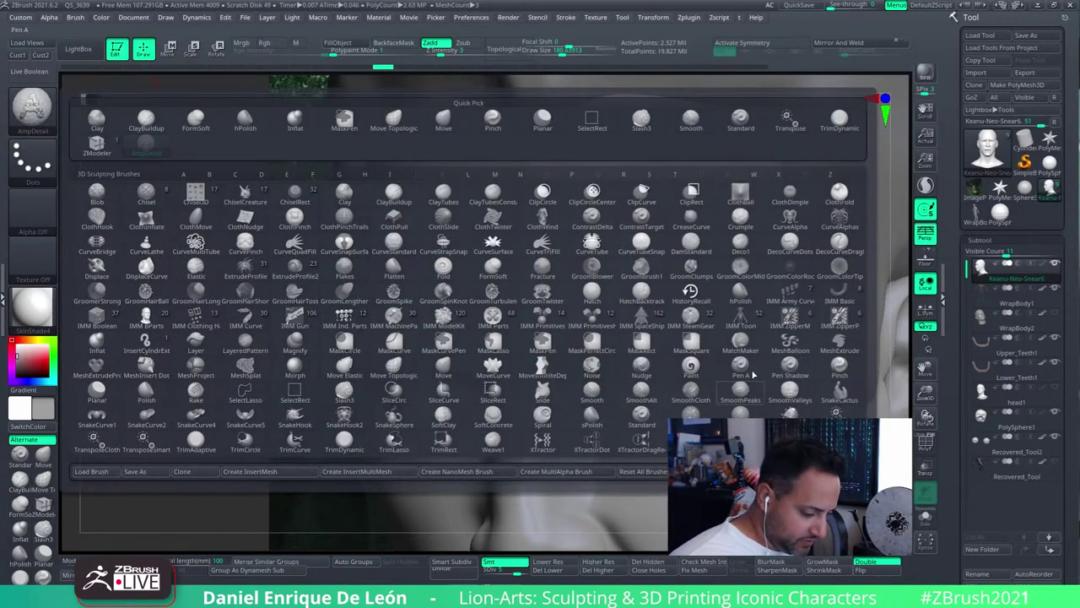
Undo the earlier strokes and switch to the FormSoft brush
click(640, 392)
drag(566, 53, 552, 53)
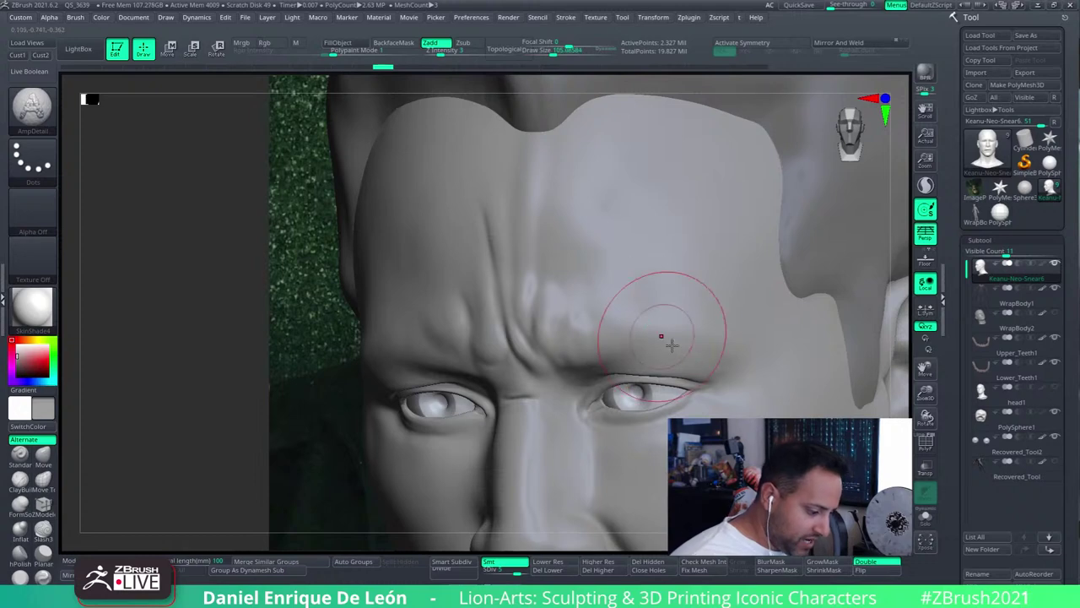
key(ctrl+z)
key(ctrl+z)
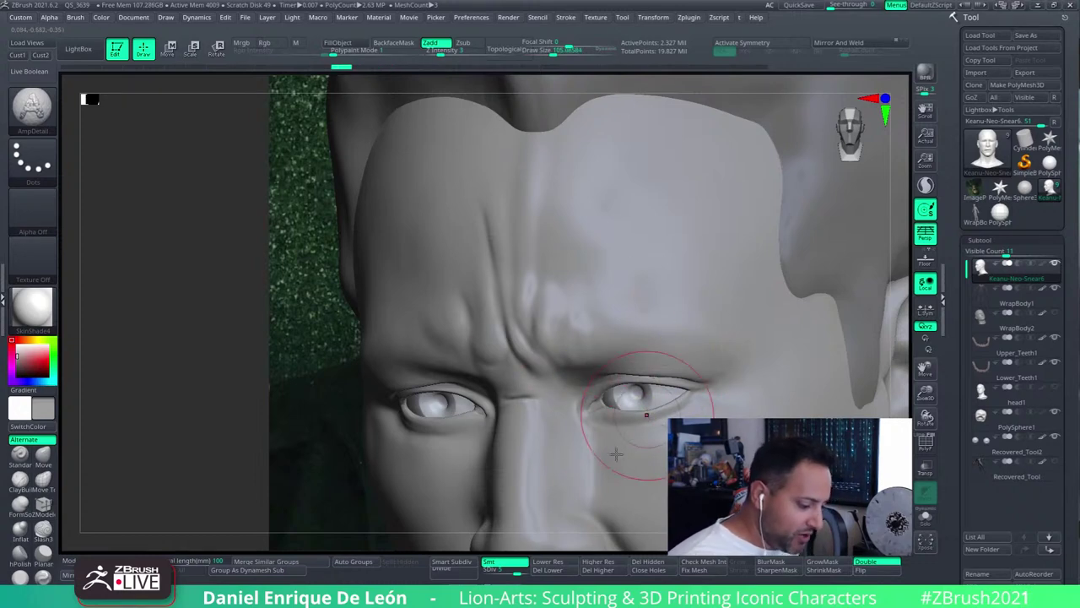
click(37, 118)
click(198, 443)
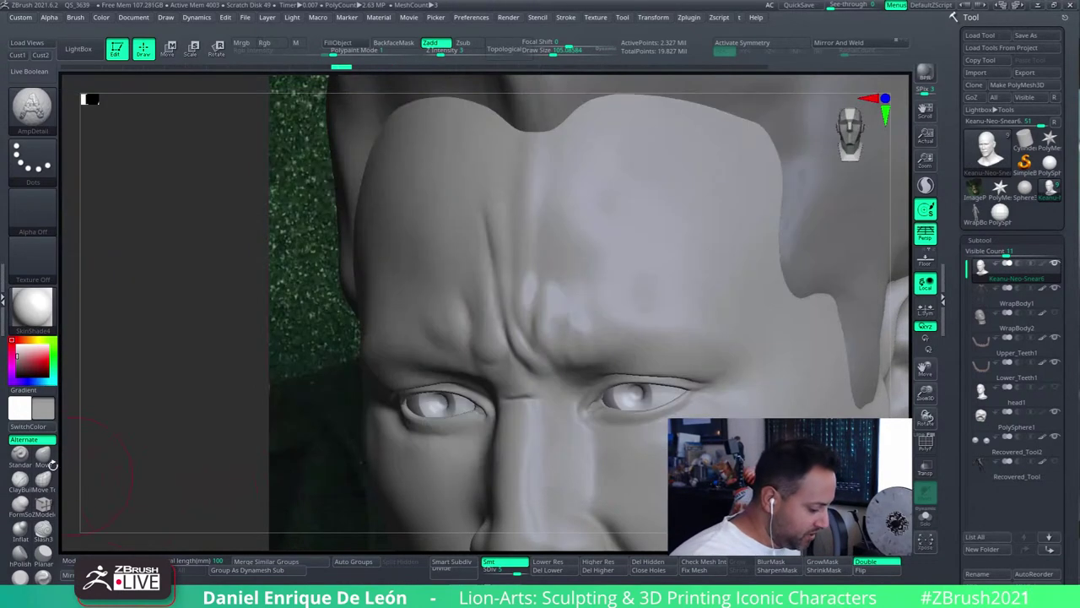
click(19, 504)
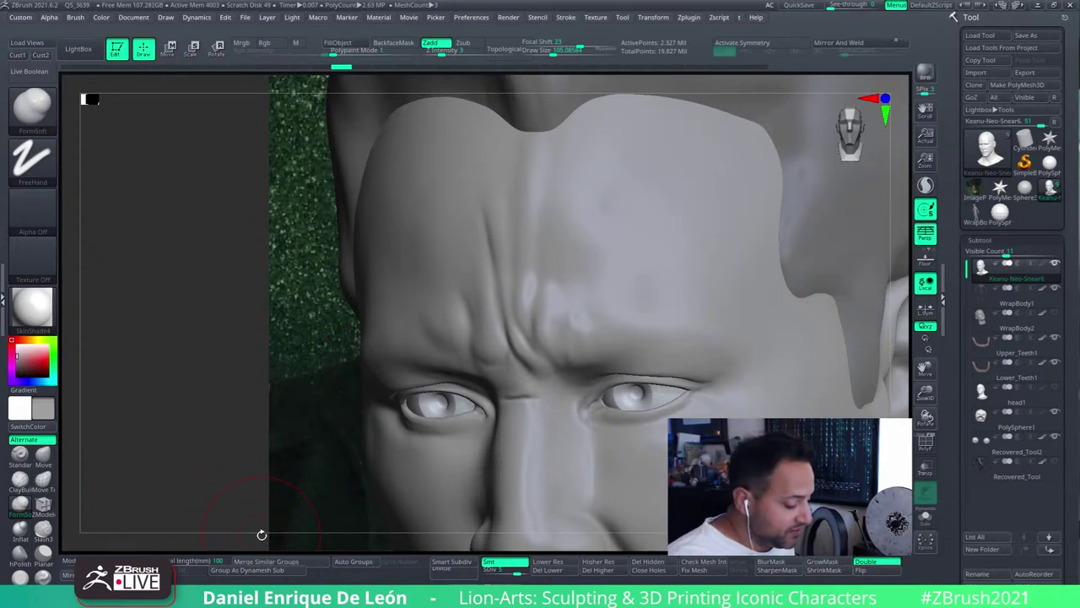
At brush size about 89, deepen and reshape the vertical creases between the brows
mouse_move(563, 306)
right_down()
mouse_move(598, 321)
mouse_move(602, 361)
mouse_move(667, 363)
mouse_move(622, 338)
mouse_move(635, 354)
mouse_move(628, 330)
mouse_move(650, 289)
right_up()
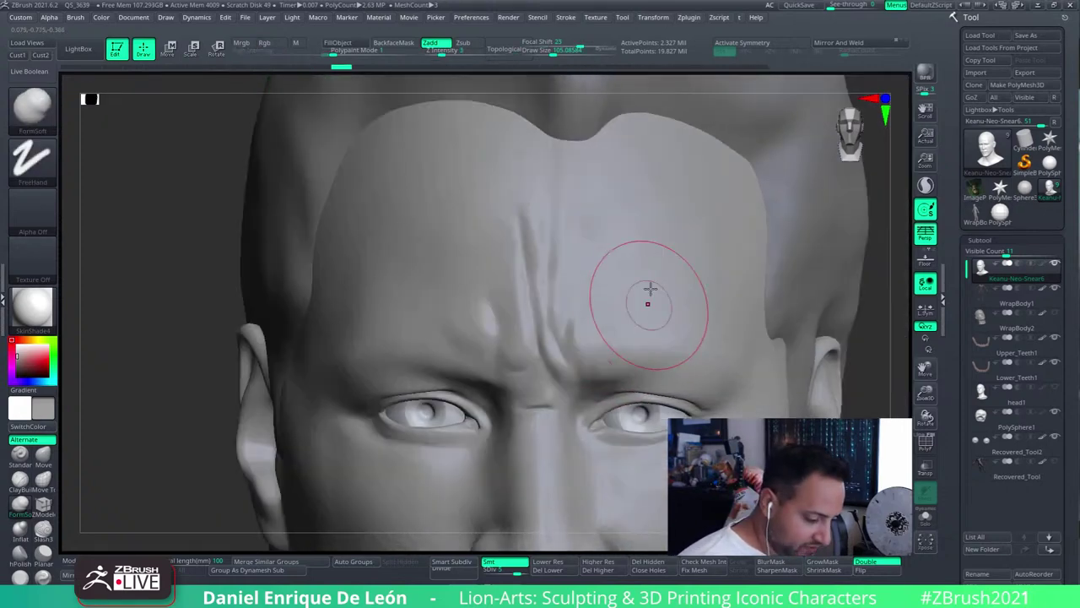
key(bracketright)
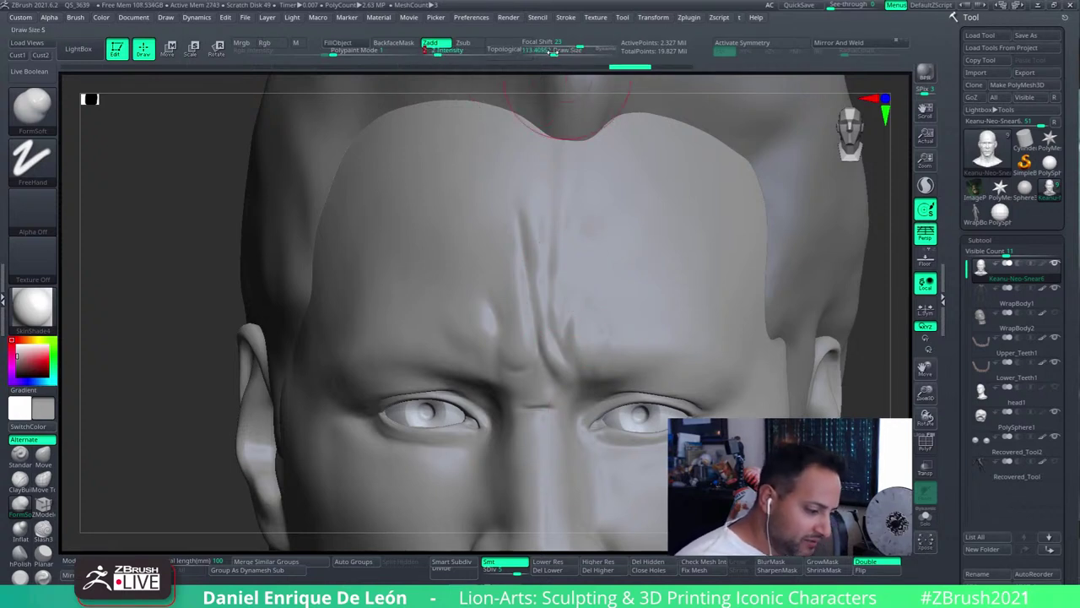
drag(554, 51, 550, 50)
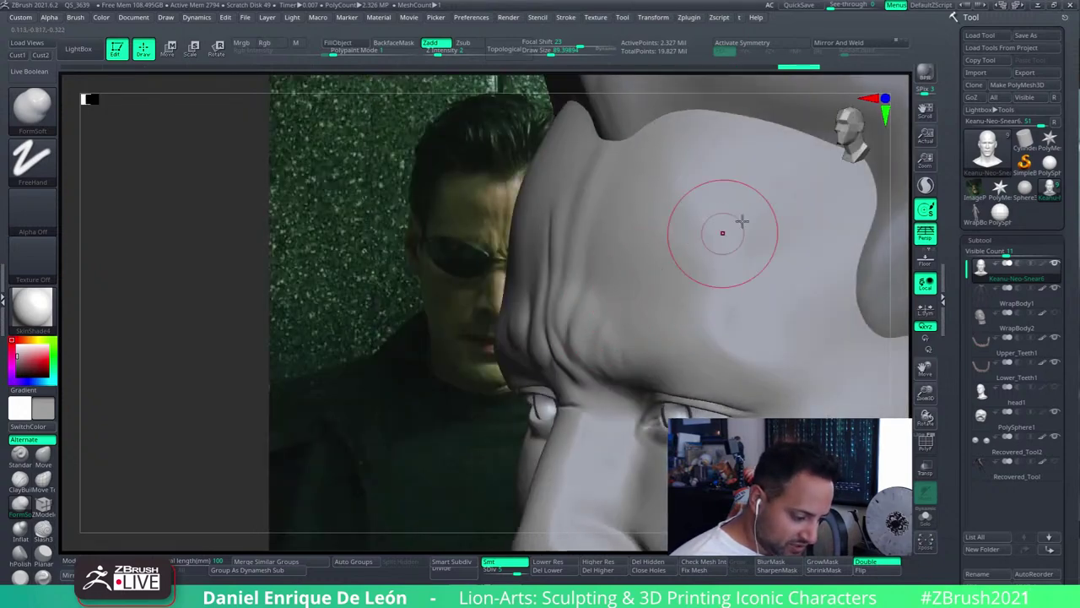
key(ctrl)
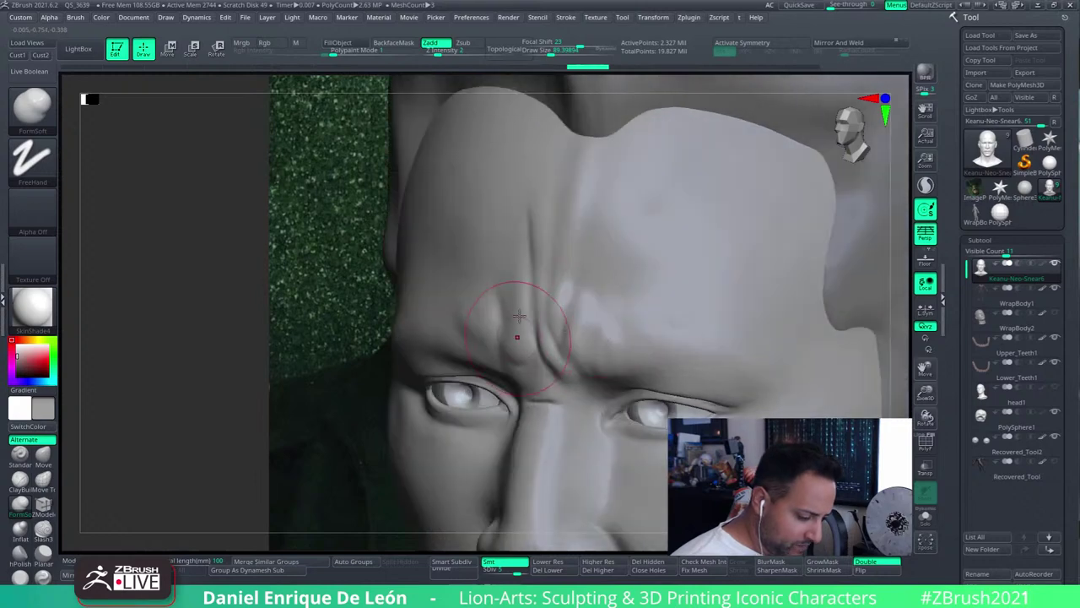
drag(520, 328, 533, 259)
drag(540, 220, 544, 338)
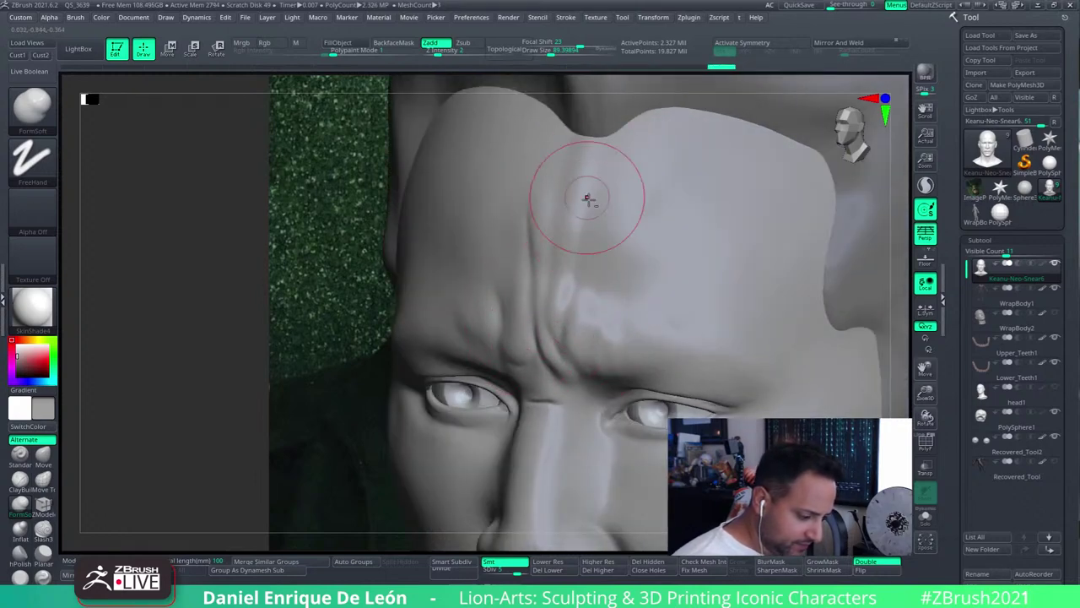
mouse_move(585, 193)
right_down()
mouse_move(640, 177)
mouse_move(565, 207)
mouse_move(547, 267)
right_up()
key(Left)
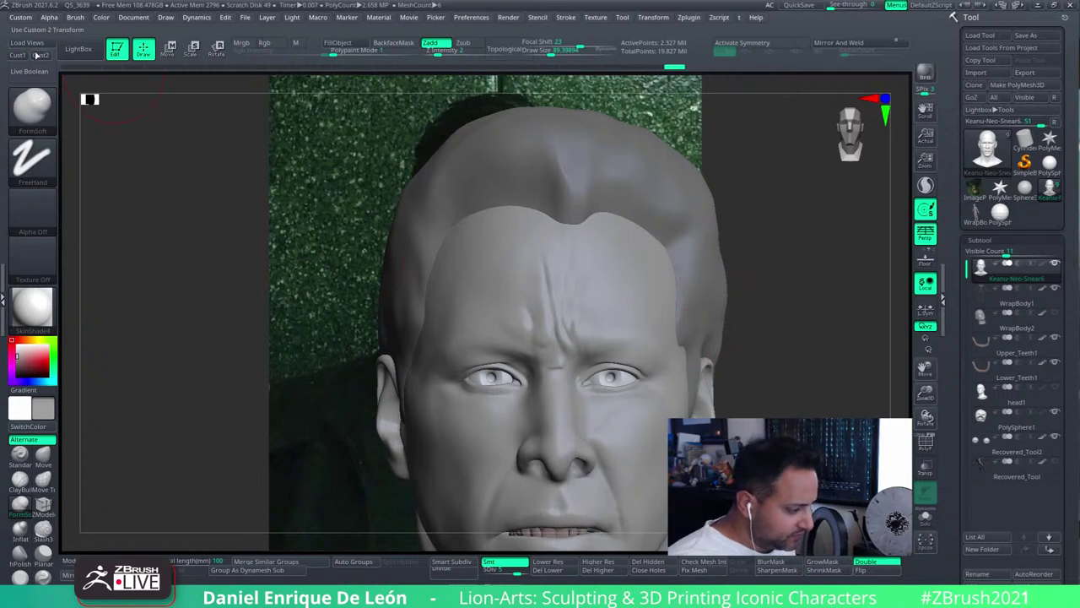
Load the Cust1 bust view and fade the model semi-transparent over the reference photo
click(23, 55)
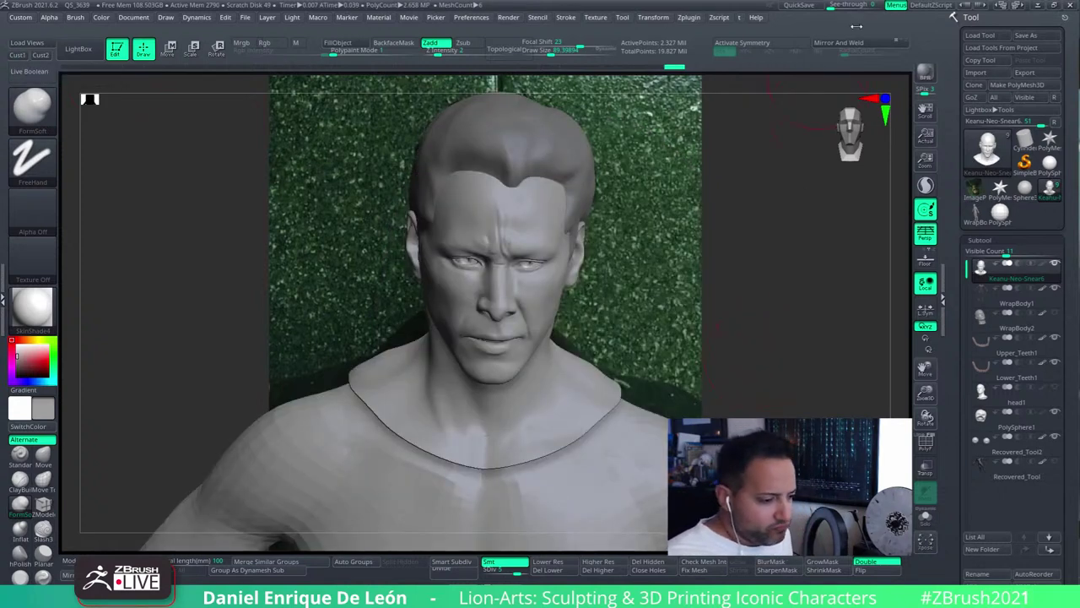
click(67, 561)
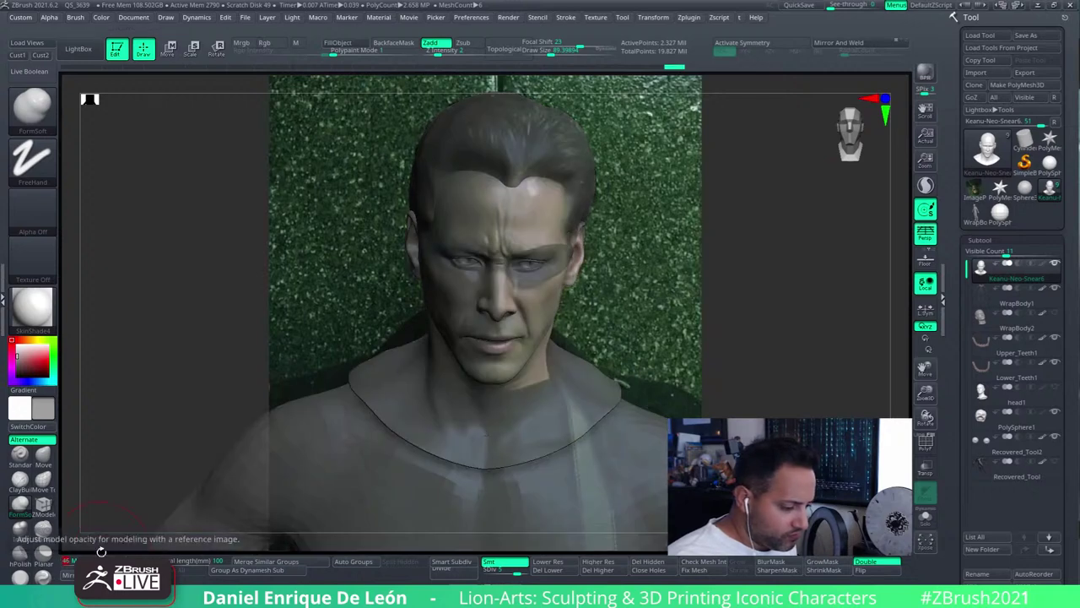
click(67, 562)
click(68, 562)
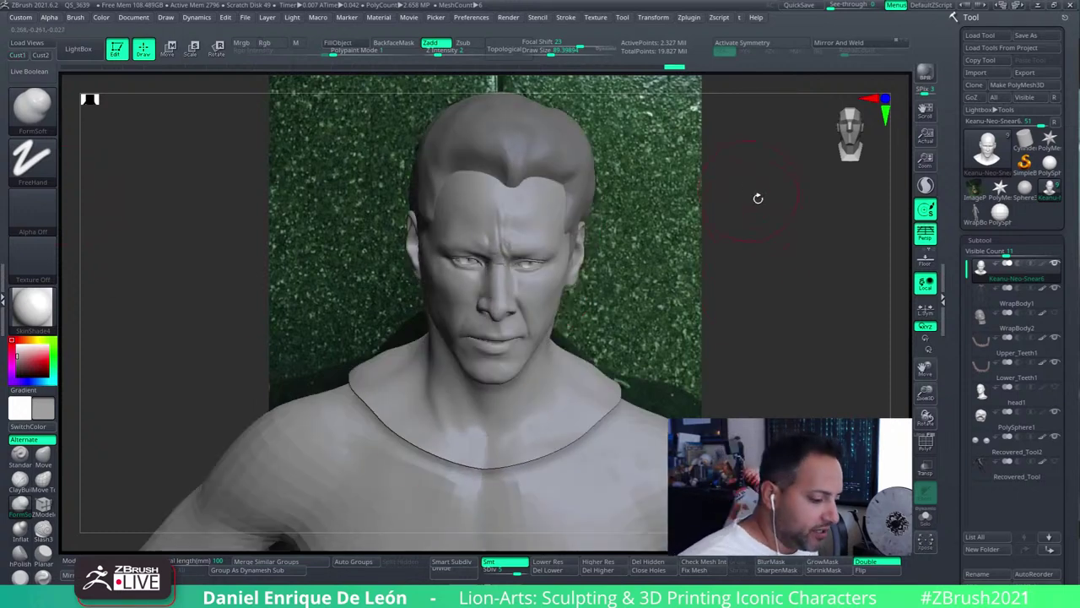
click(99, 558)
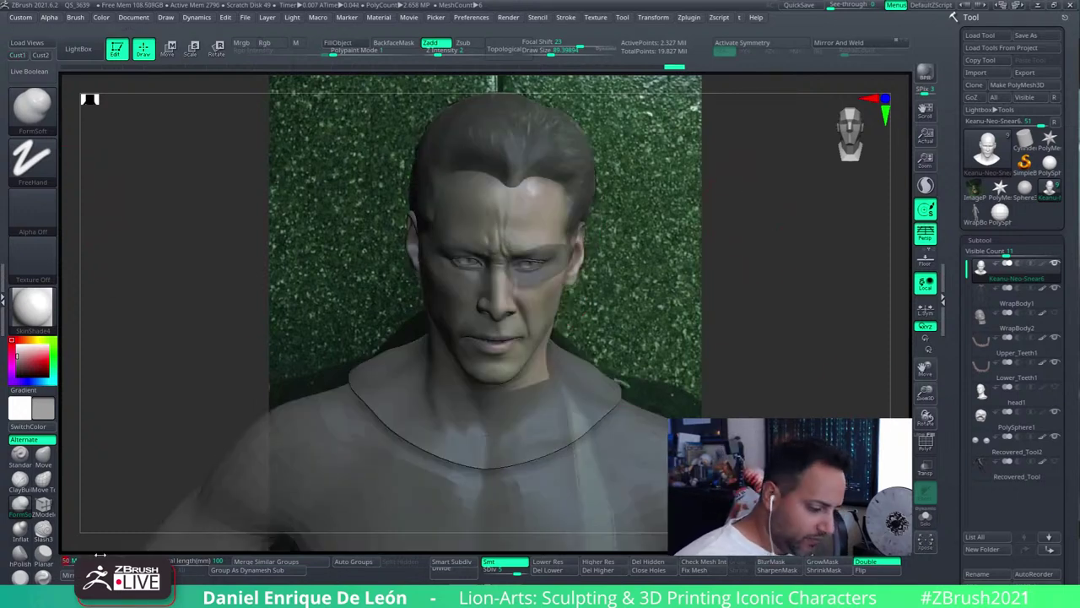
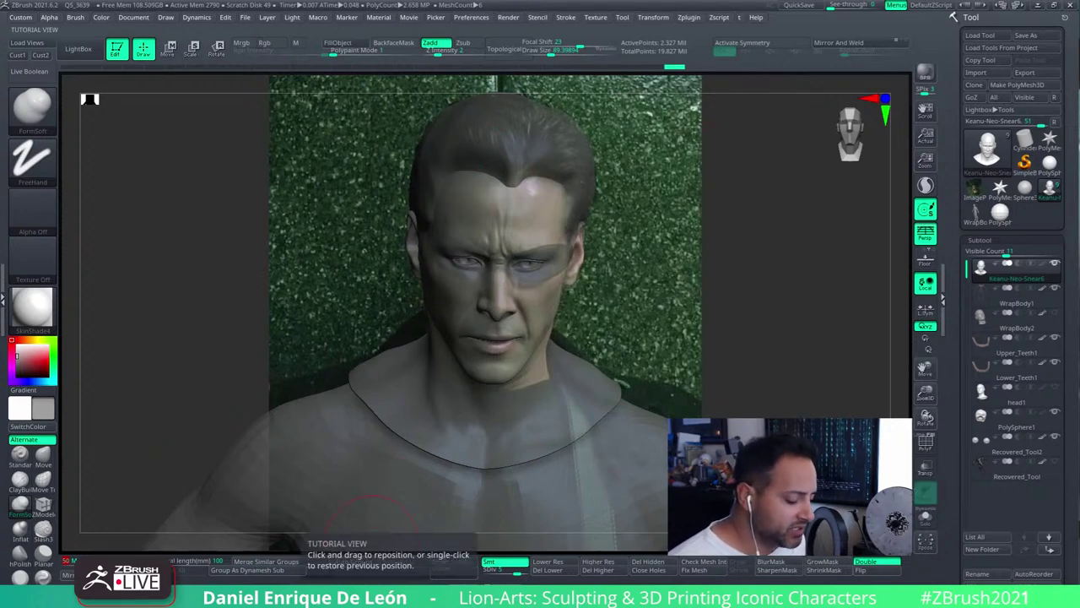
Switch from ZBrush to the maximized Chrome window showing lion-arts.com
mouse_move(338, 601)
click(203, 566)
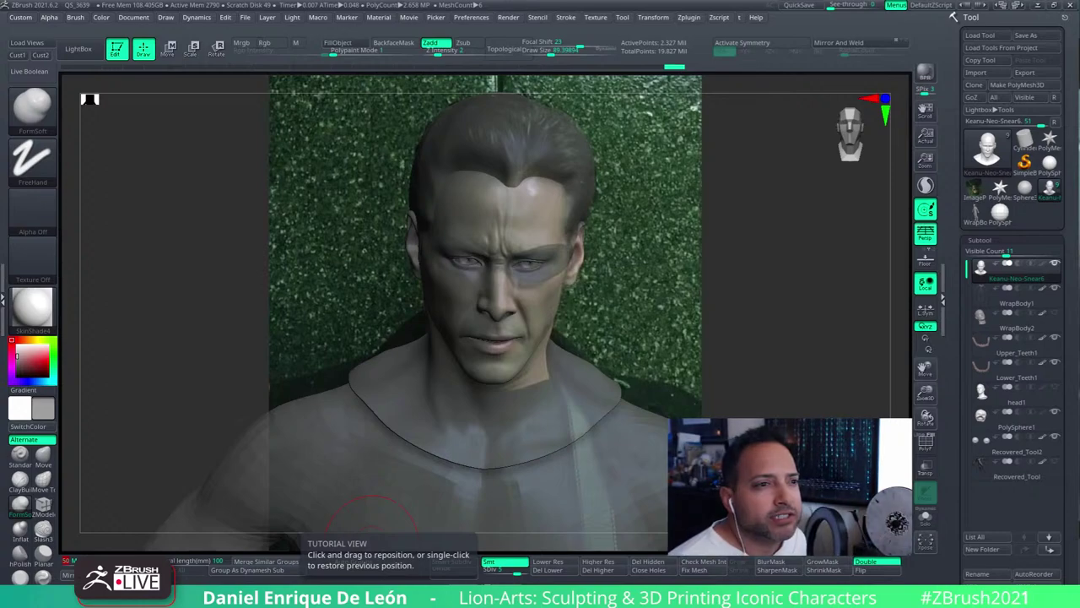
key(alt+Tab)
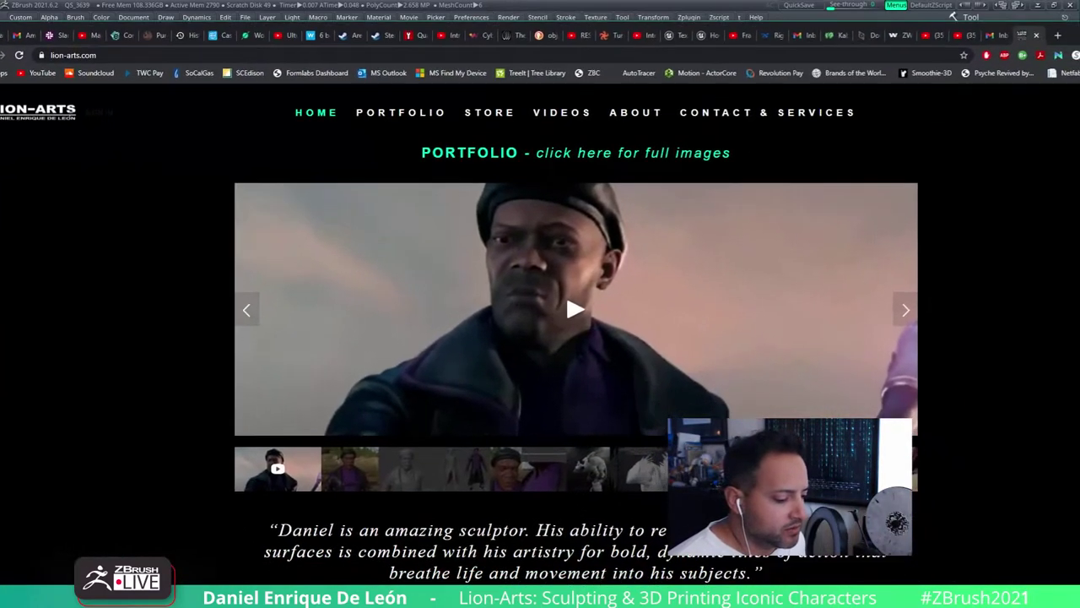
Move and narrow the Chrome window so part of ZBrush and the site's logo show
drag(1072, 31, 910, 25)
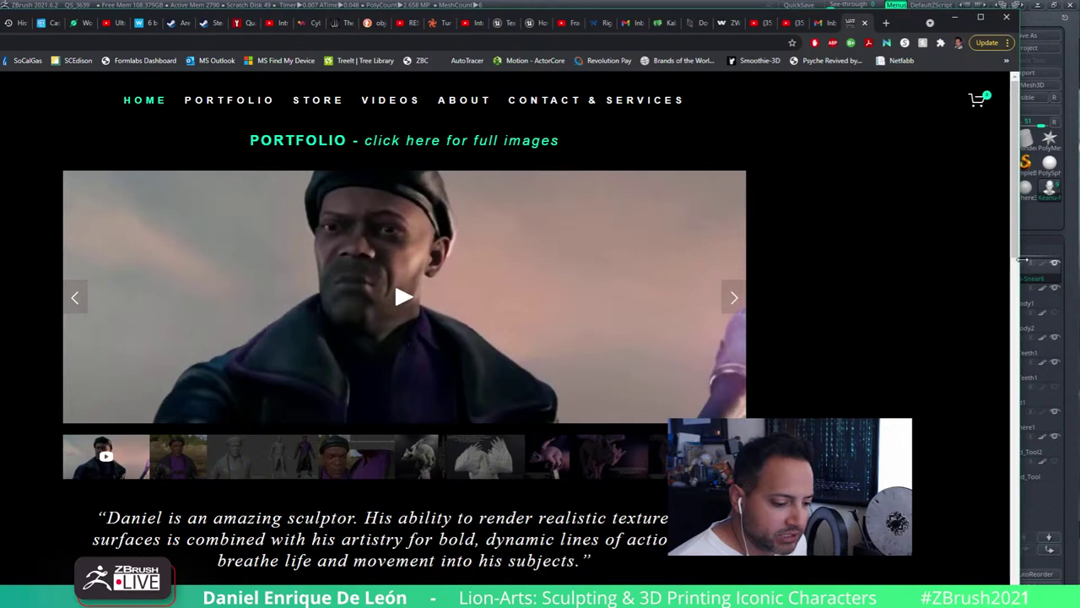
drag(1018, 264, 714, 207)
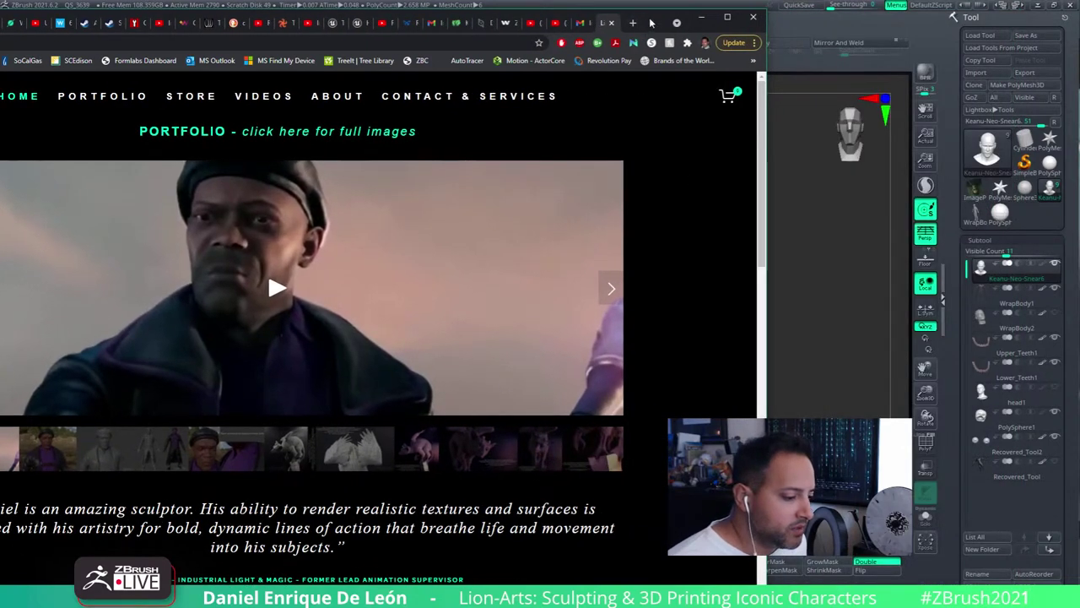
drag(651, 23, 891, 14)
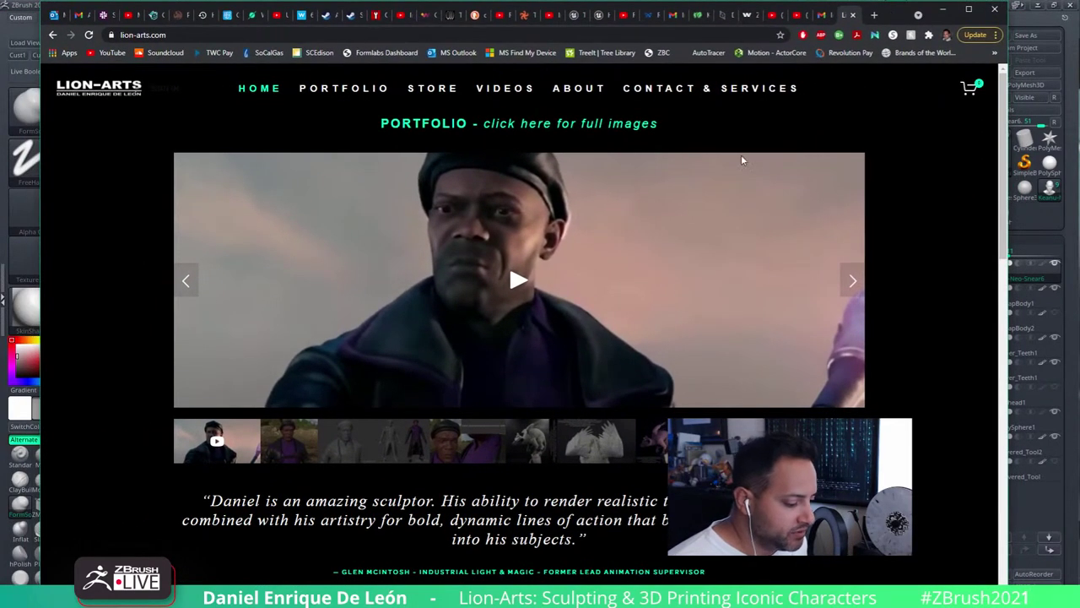
Open the Portfolio page and scroll to its strip of work thumbnails
click(346, 93)
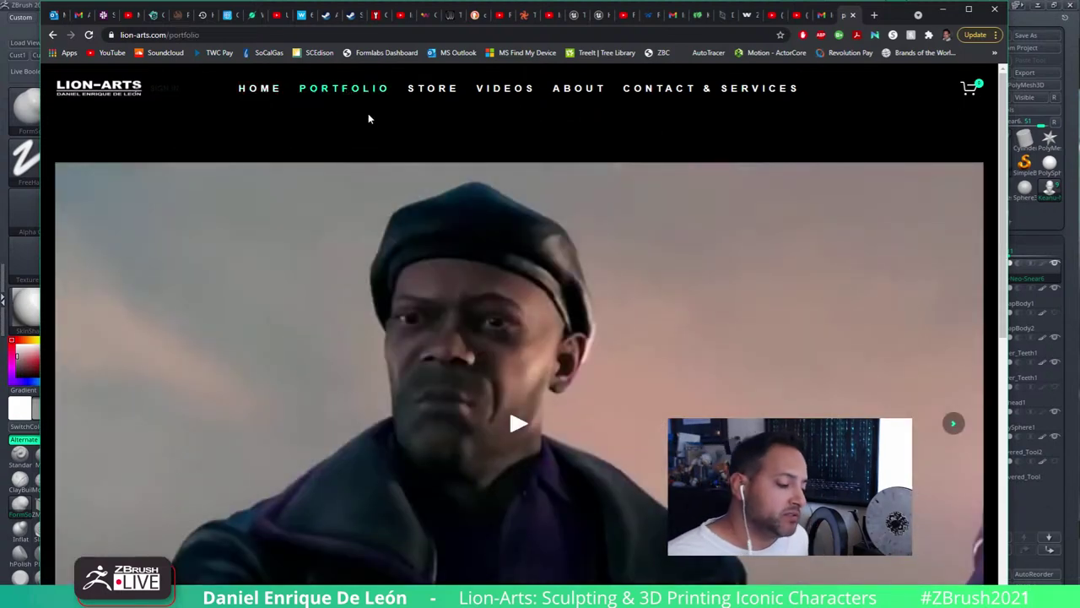
scroll(555, 289, down, 2)
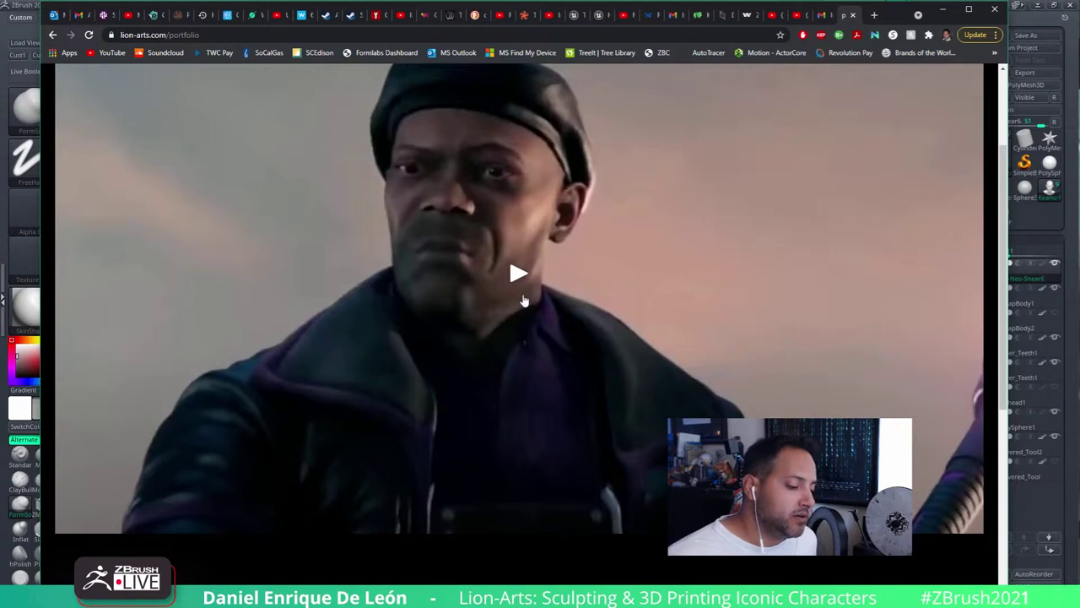
scroll(524, 321, down, 3)
scroll(453, 335, up, 1)
Open the second portfolio piece, the textured beret-and-leather-jacket bust, and scroll over its render
scroll(295, 317, down, 2)
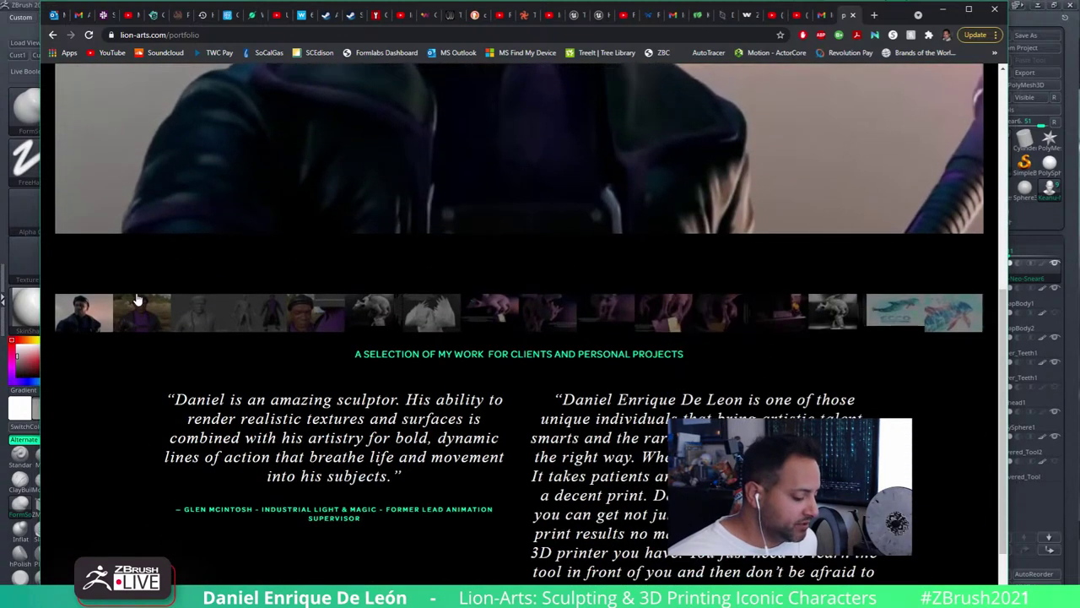
click(136, 317)
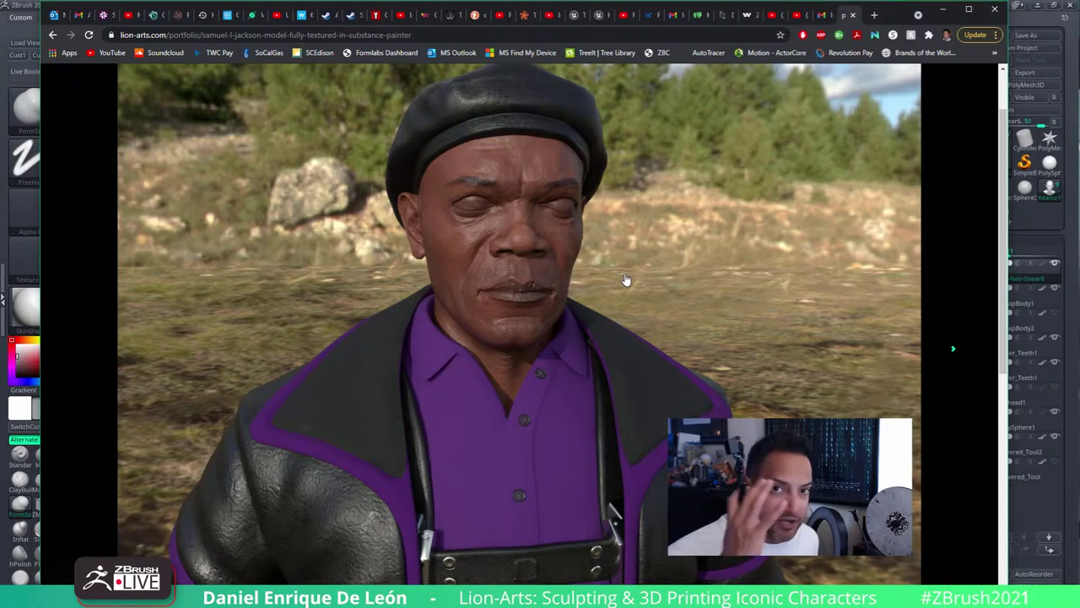
scroll(617, 295, down, 1)
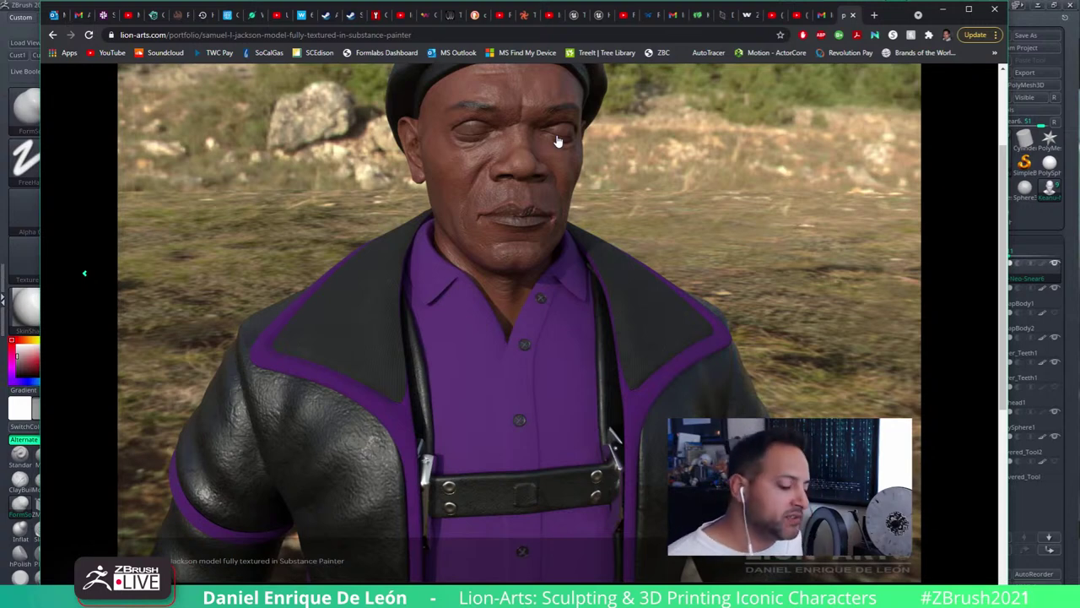
scroll(574, 260, up, 2)
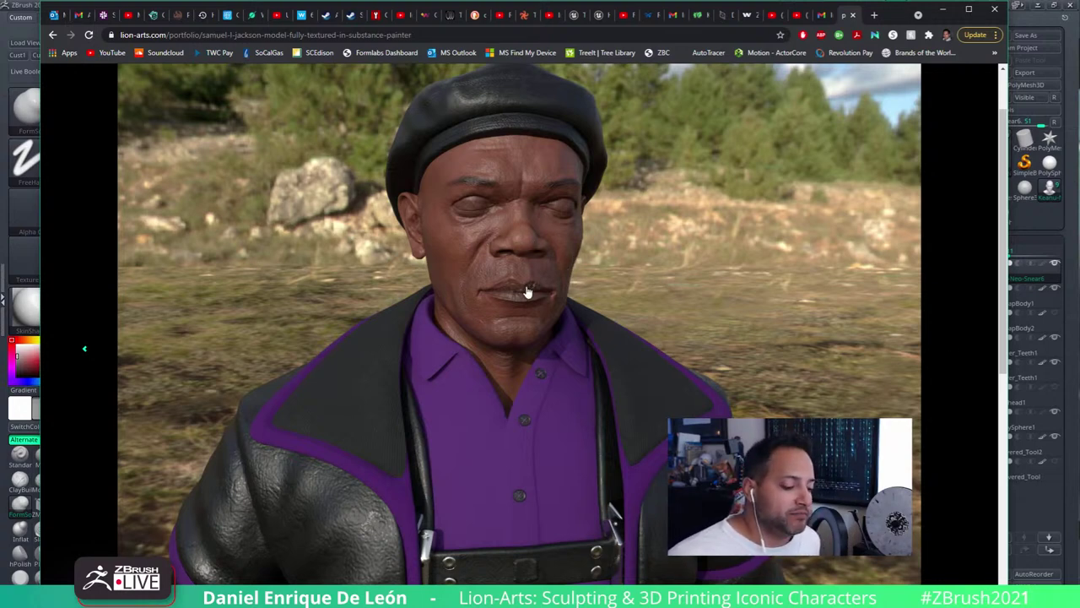
scroll(518, 290, down, 1)
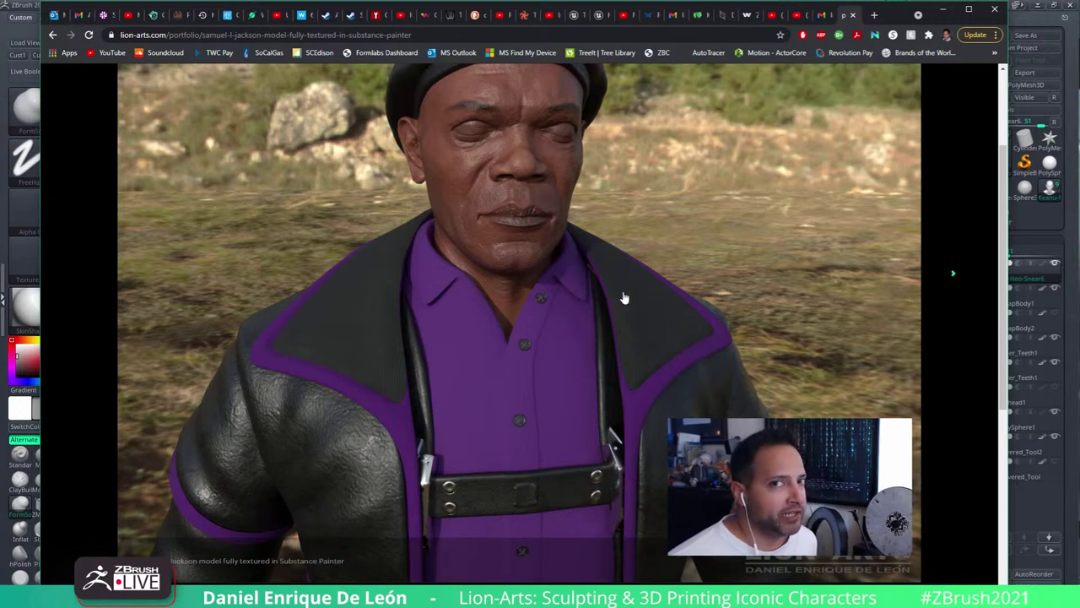
scroll(624, 298, up, 1)
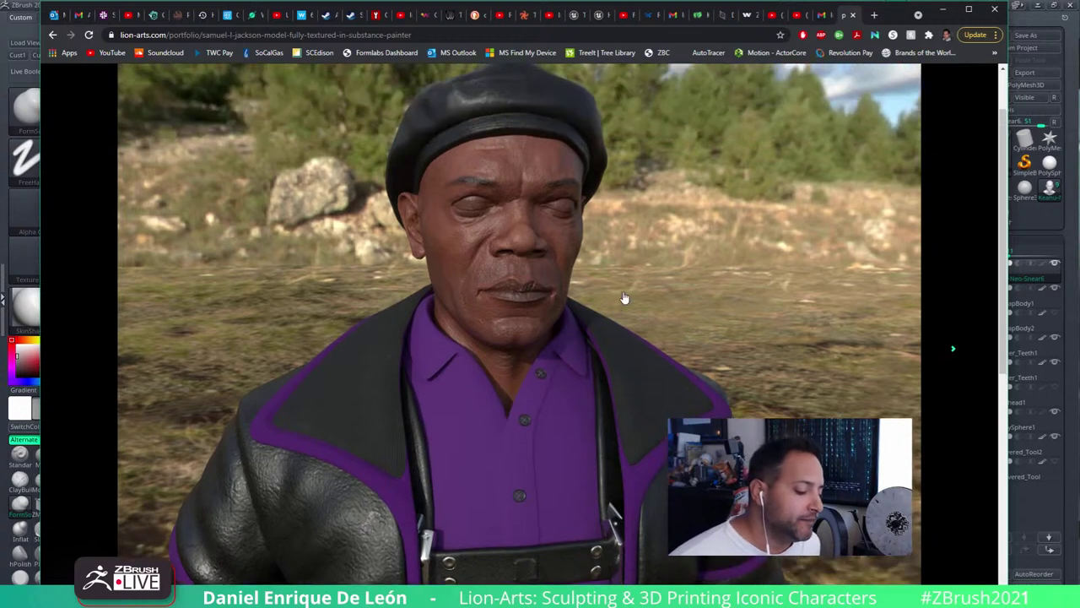
scroll(624, 298, down, 1)
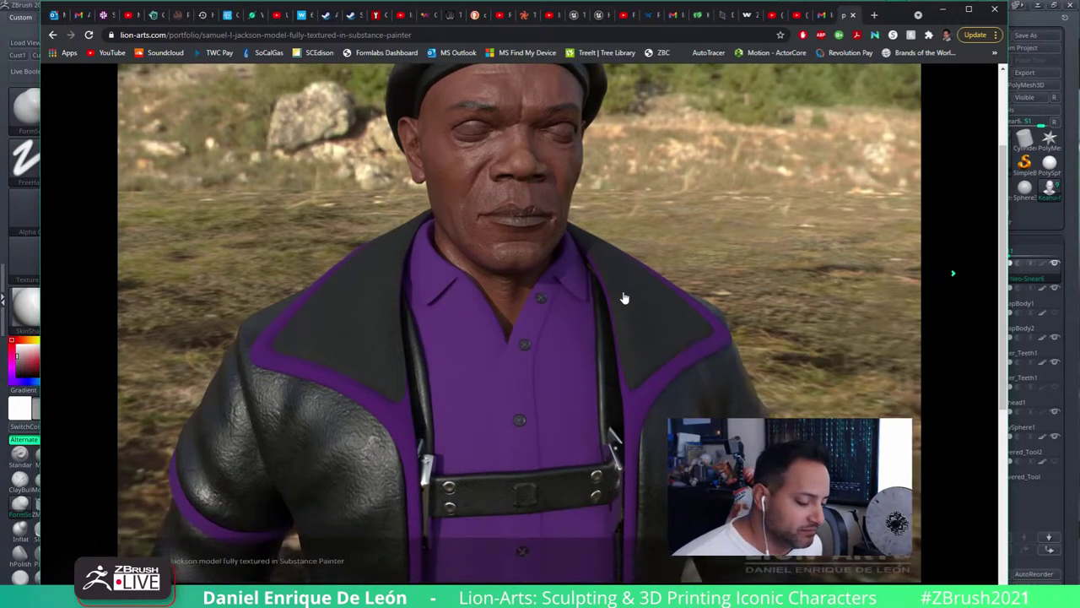
scroll(624, 298, up, 1)
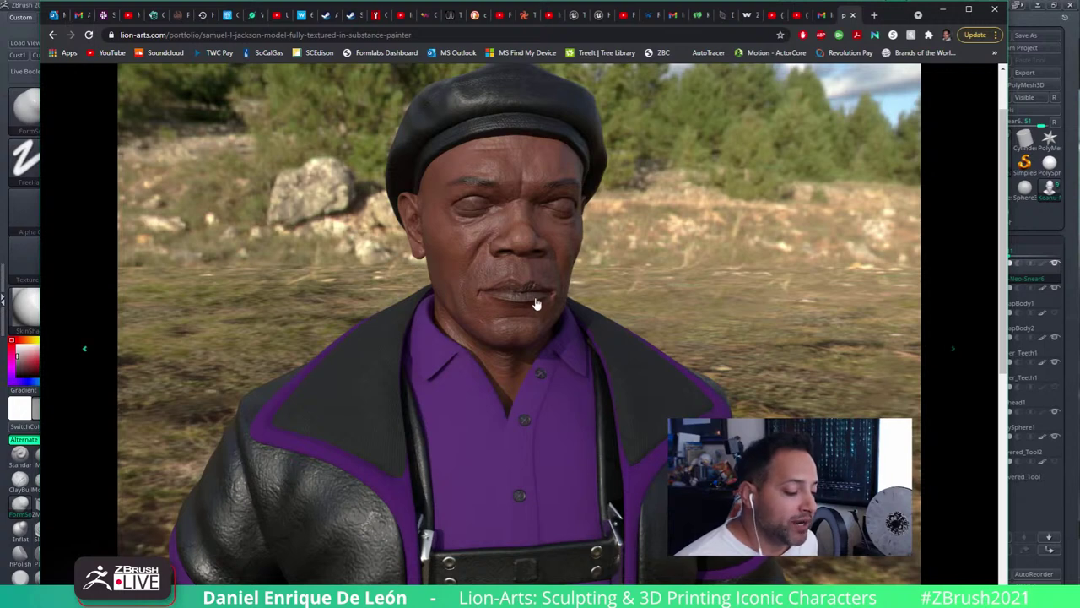
scroll(535, 269, down, 1)
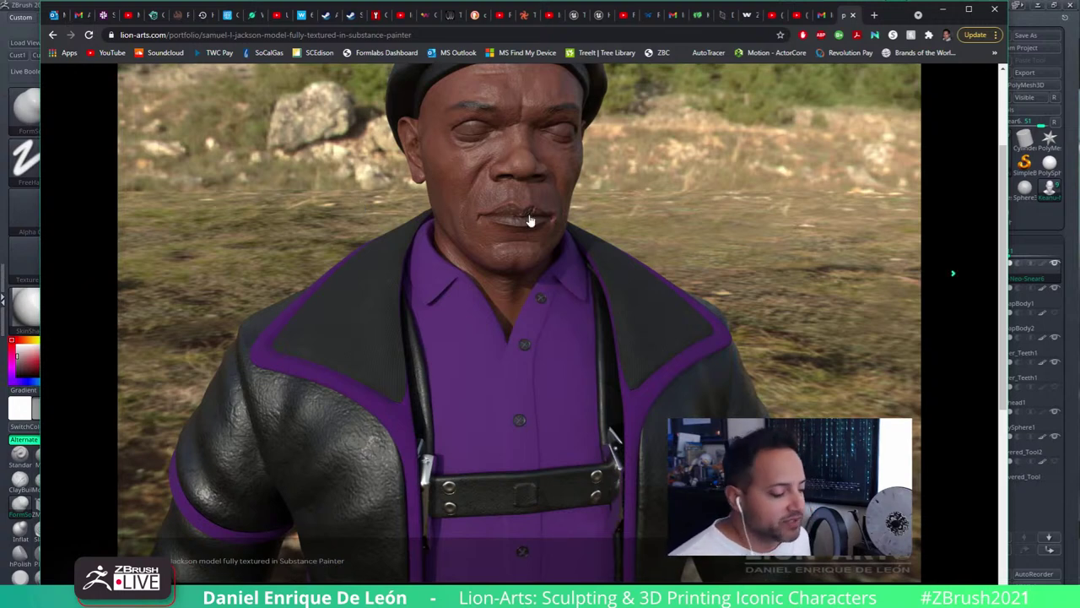
scroll(450, 182, up, 2)
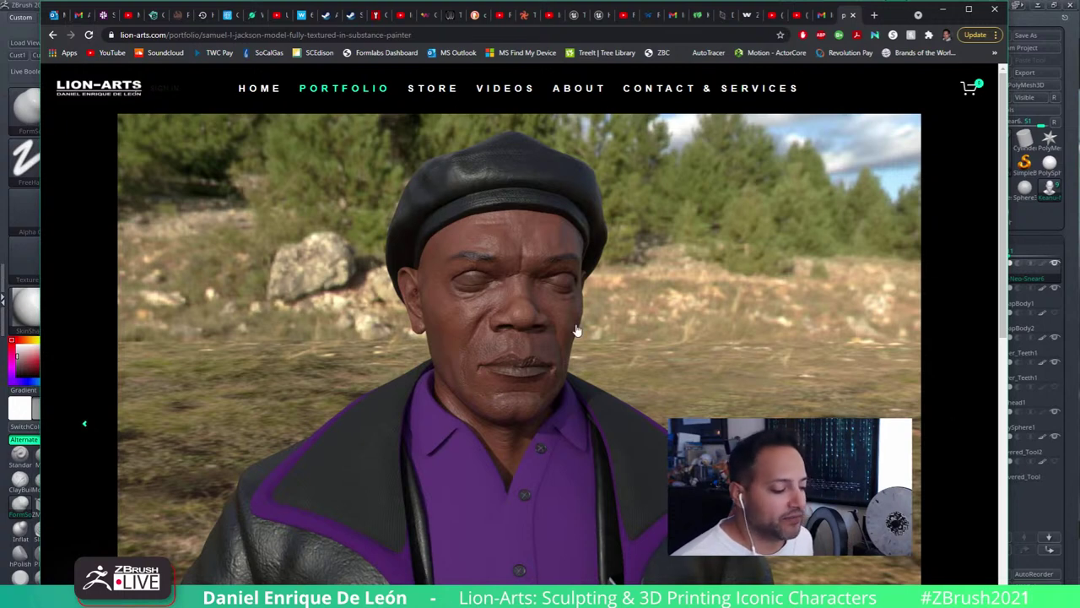
scroll(577, 330, down, 5)
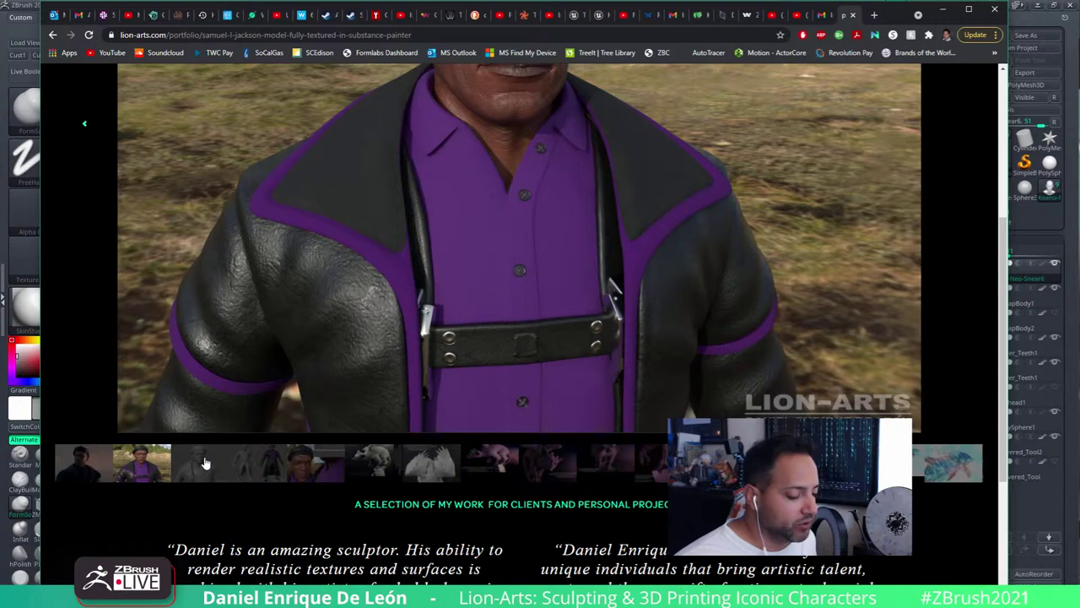
Flip the gallery between the grey sculpt and textured render, reaching the full-body comparison
click(205, 462)
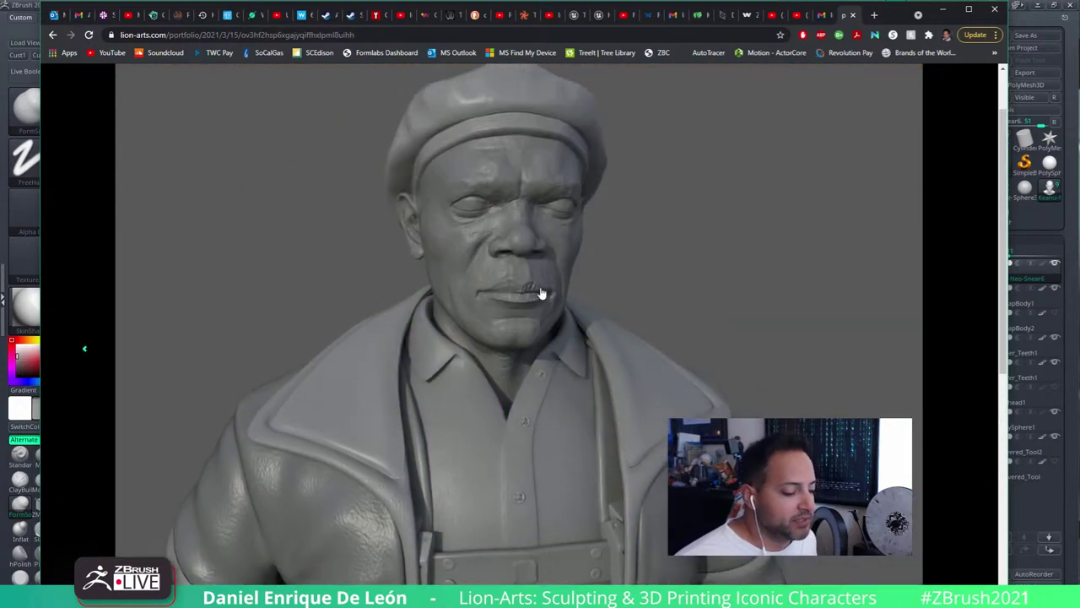
click(83, 276)
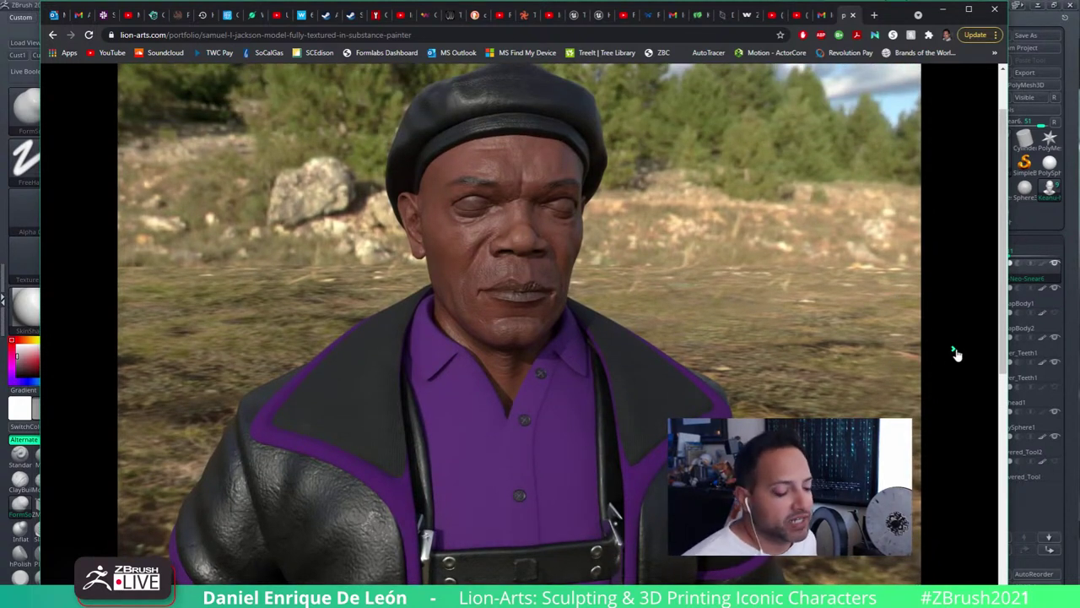
click(954, 355)
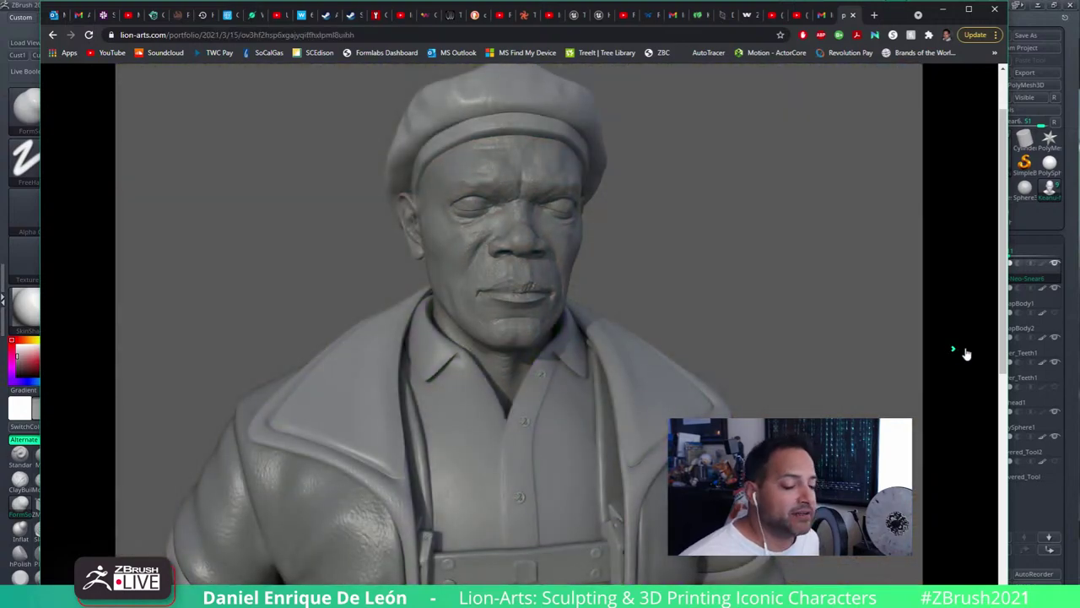
click(957, 351)
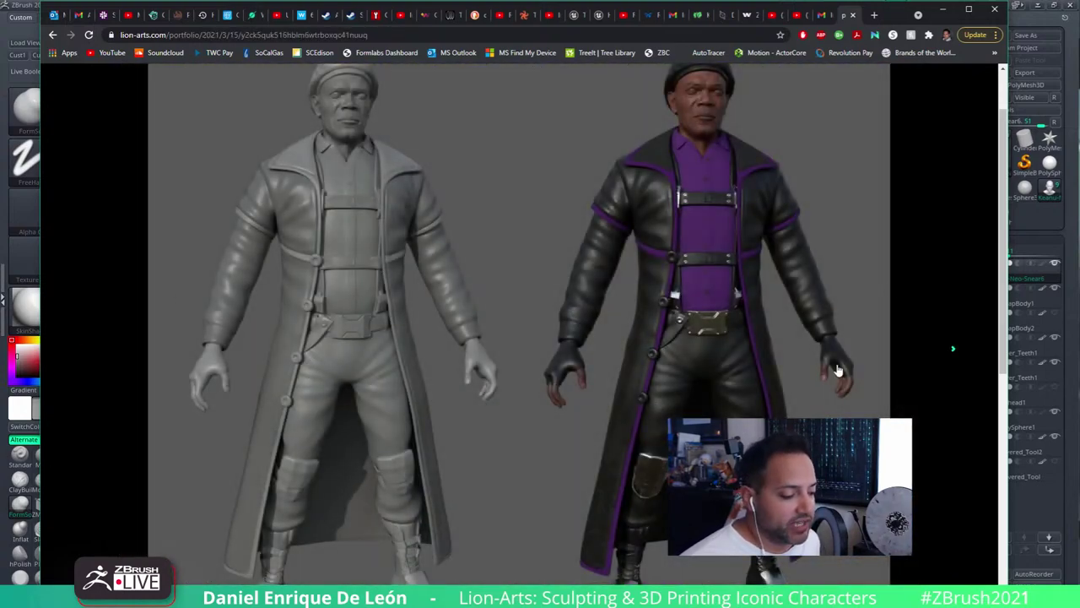
Advance the gallery to the 'Detail shots from Substance Painter 2020' image
scroll(839, 378, down, 1)
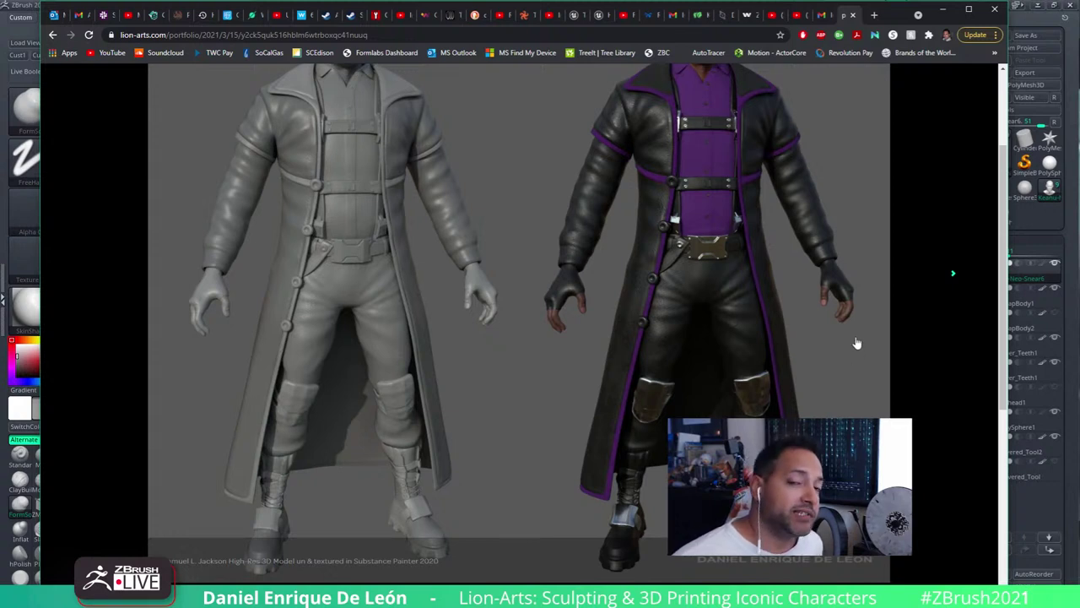
scroll(856, 346, up, 1)
scroll(864, 329, up, 1)
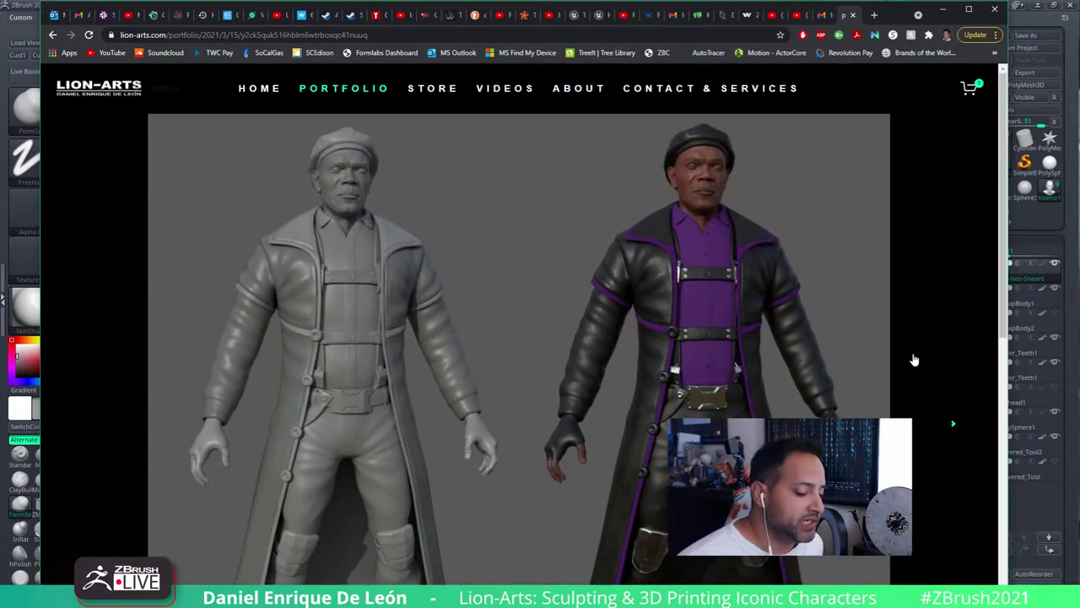
click(954, 426)
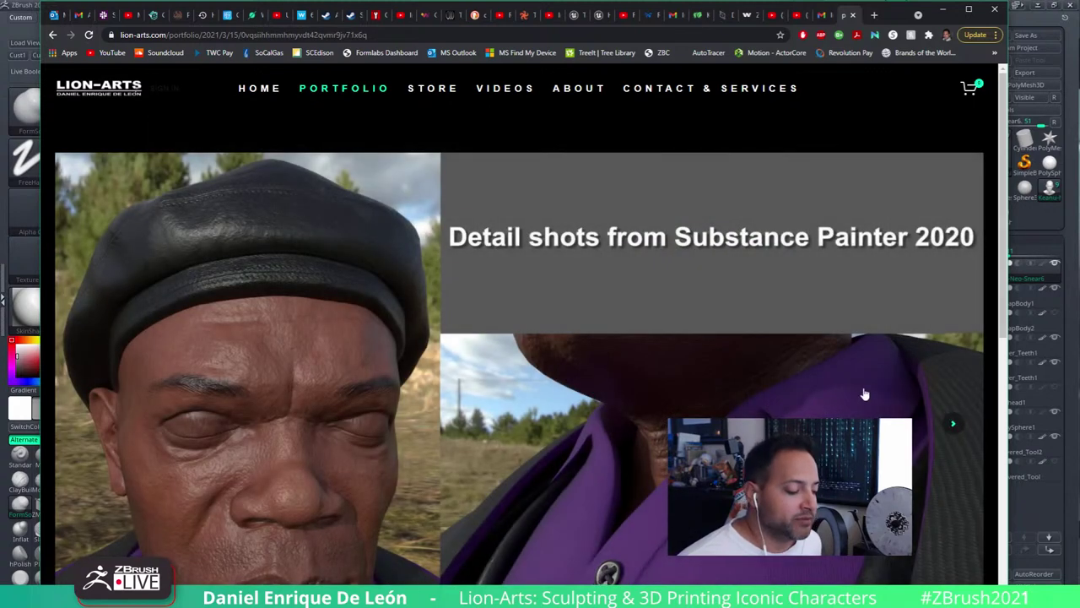
scroll(864, 394, down, 2)
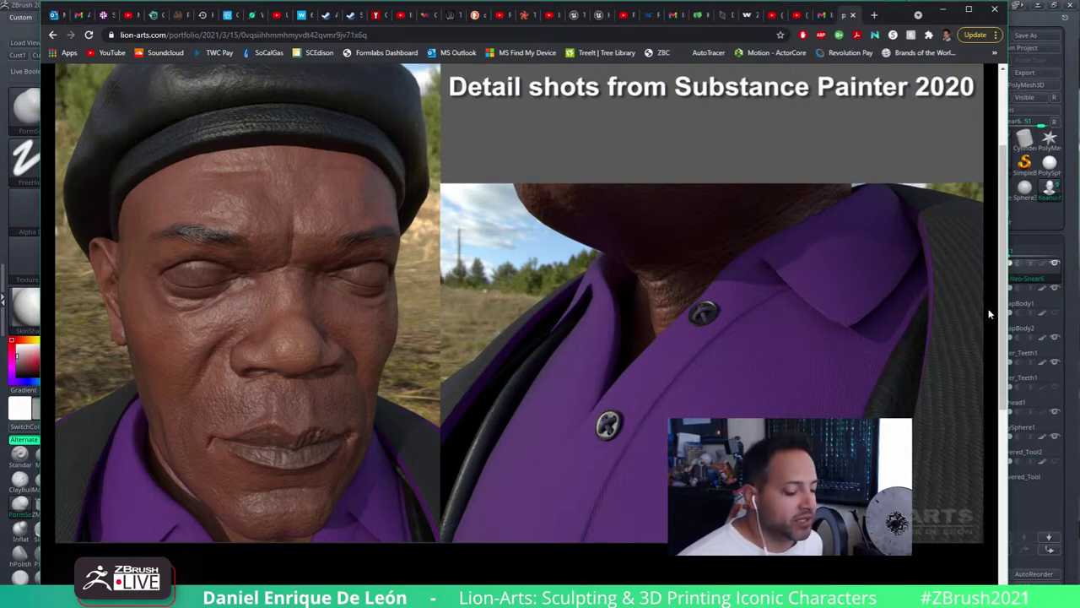
Browse the gallery past the Trico sculpture and coat figures to the Verizon 5G Super Bowl video
click(952, 275)
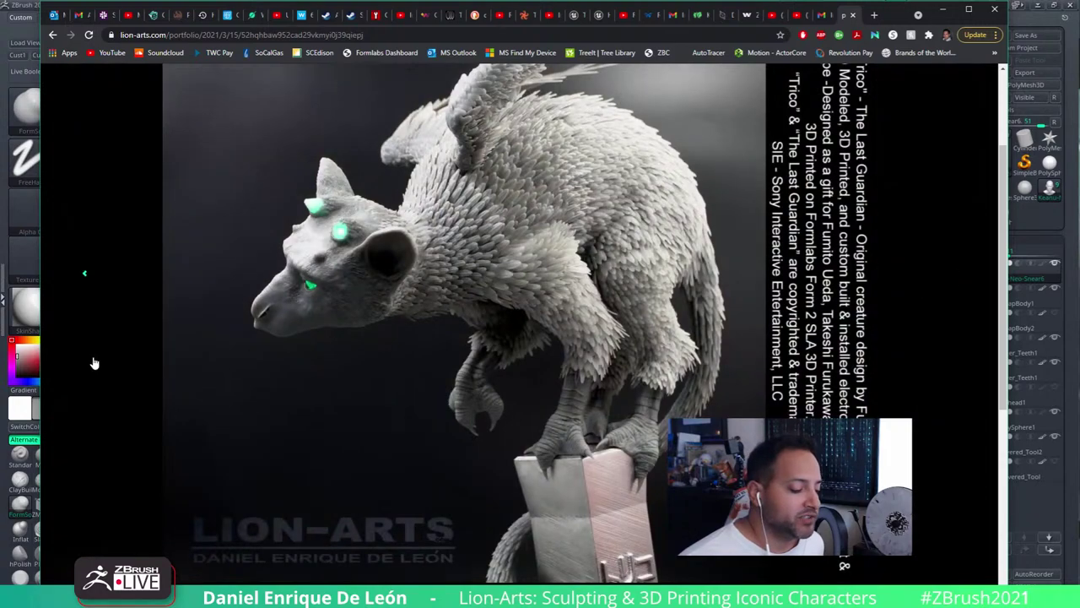
click(86, 276)
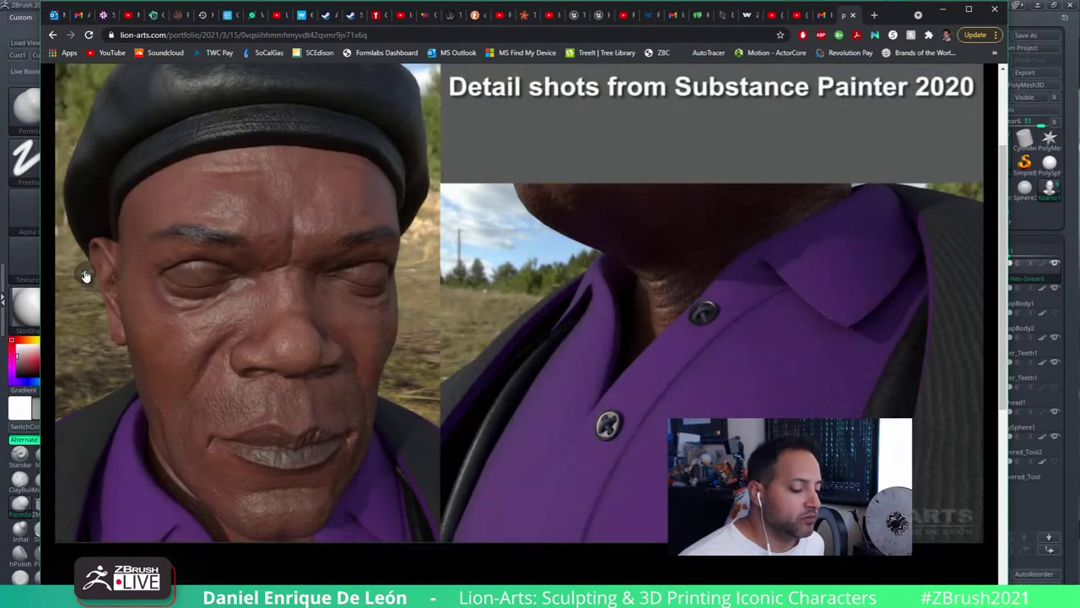
click(85, 276)
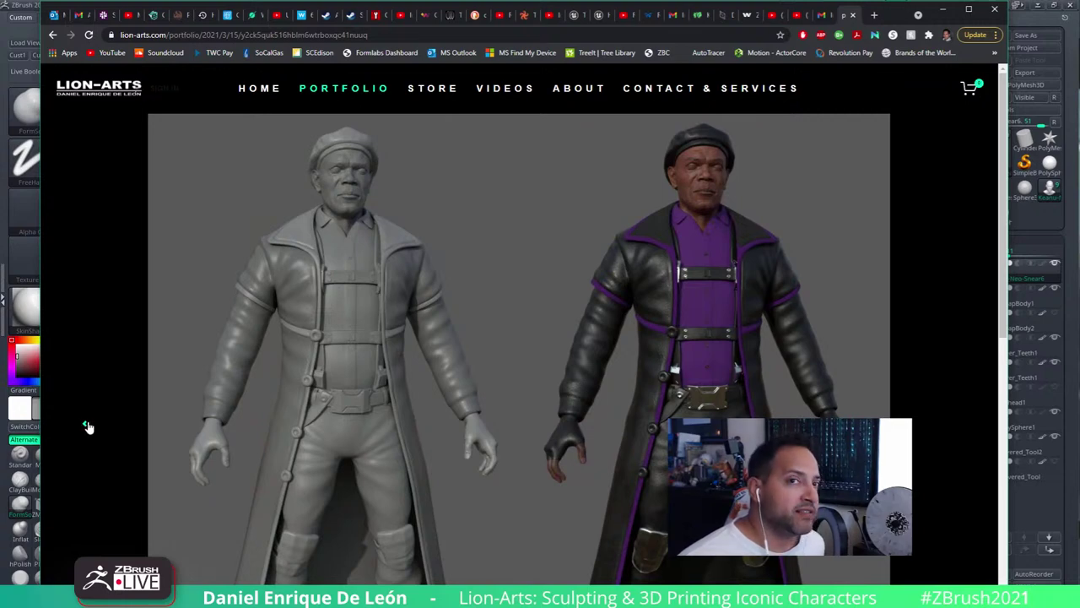
click(87, 427)
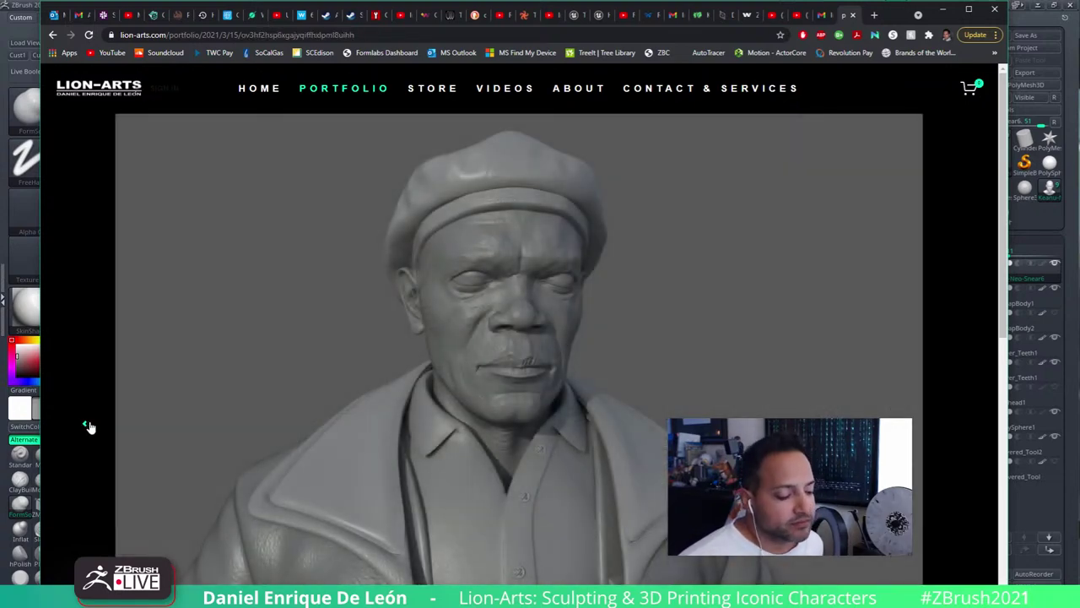
click(88, 425)
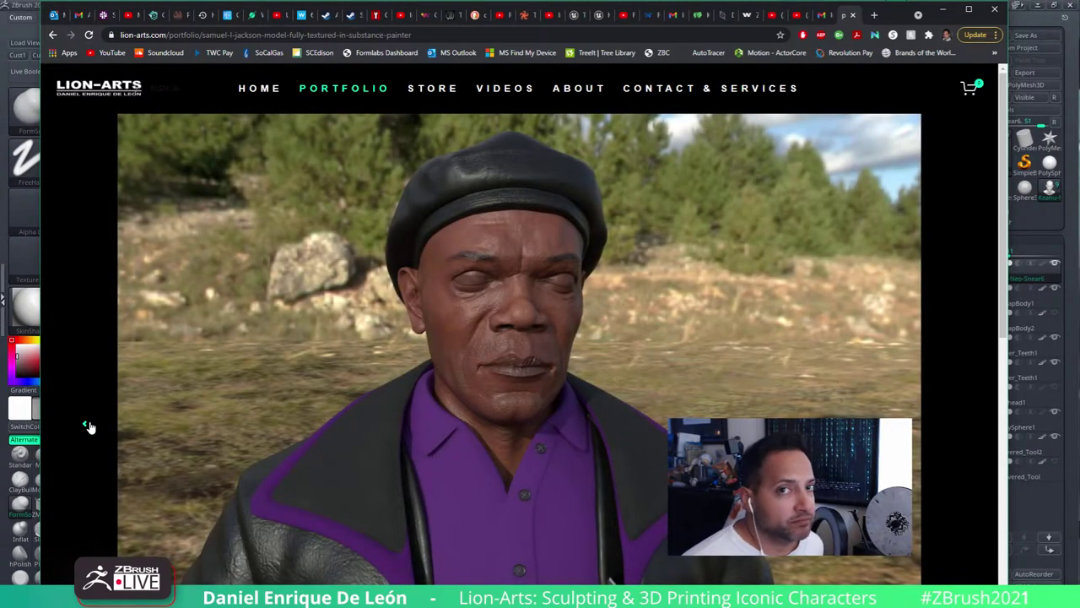
click(89, 426)
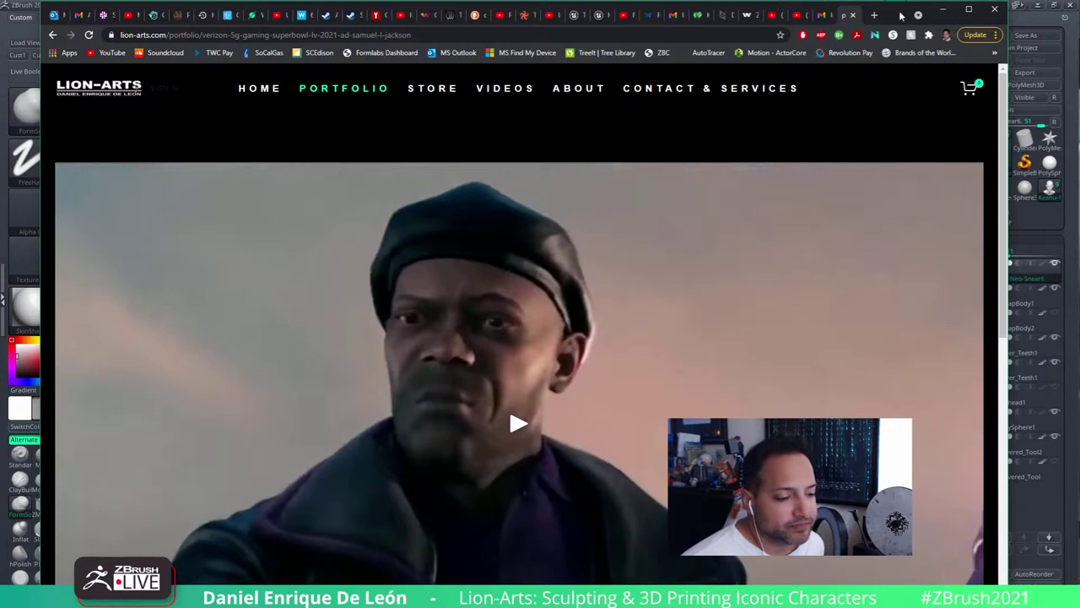
Bring ZBrush back, restore the Cust1 view of the bust, and select the Slash3 brush
drag(901, 16, 1079, 22)
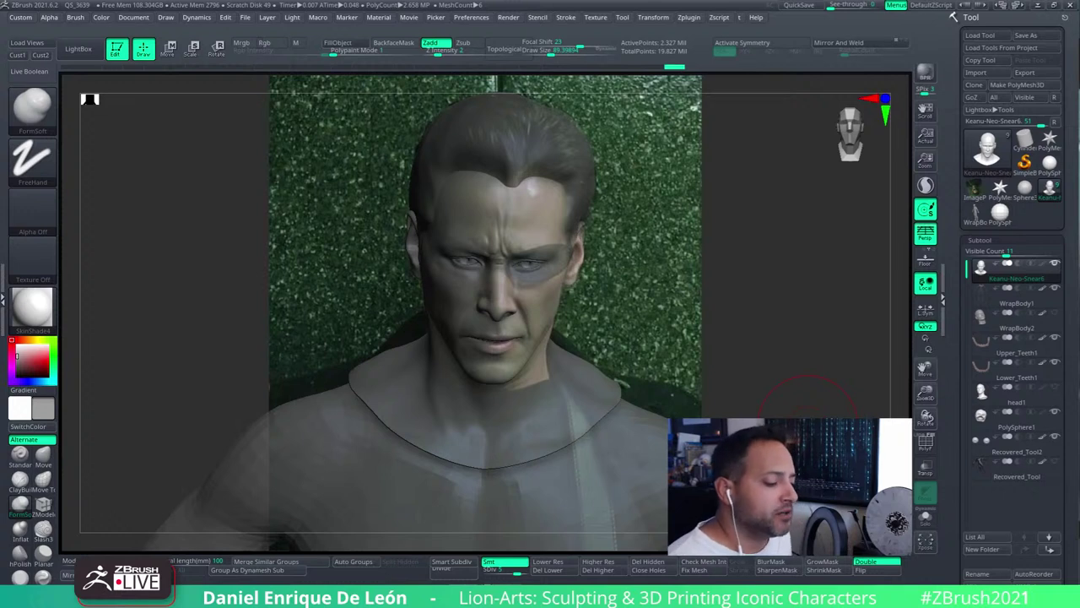
click(26, 58)
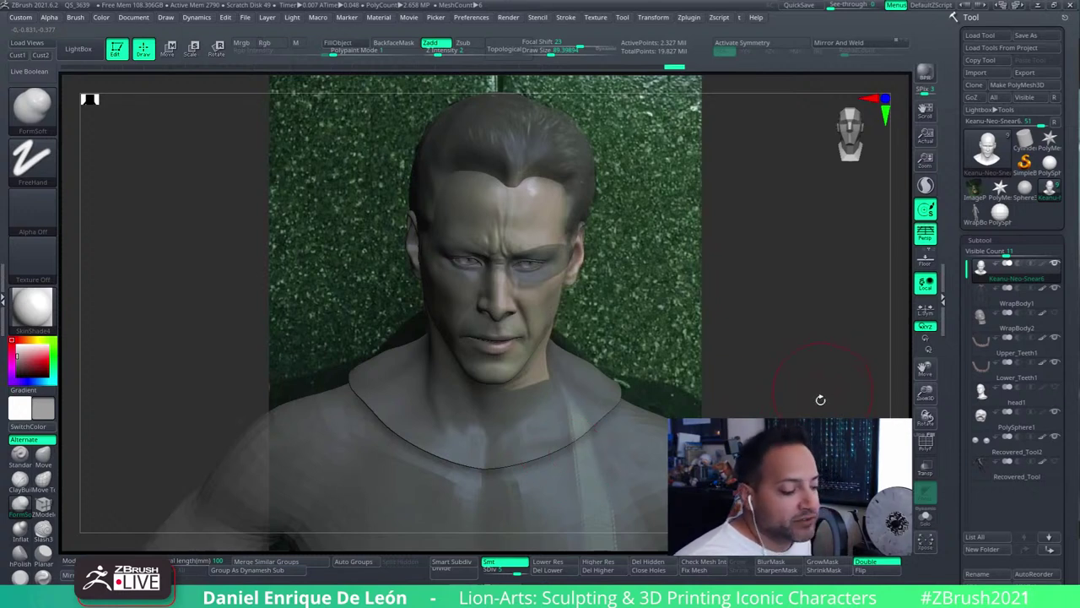
key(b)
key(s)
key(3)
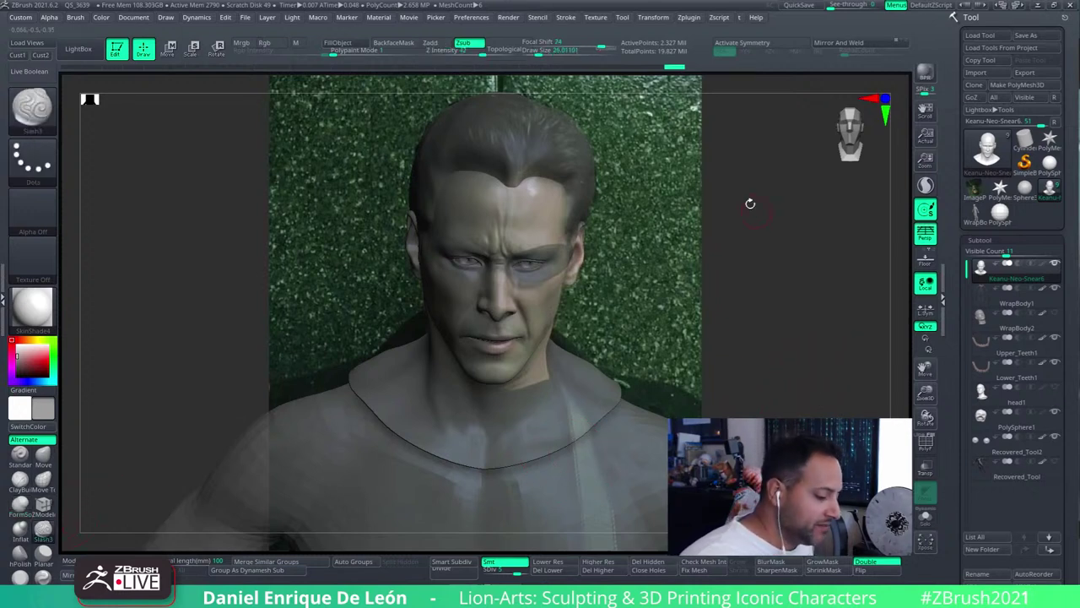
Lower Draw Size to about 17 and zoom in close on the face
drag(542, 52, 548, 75)
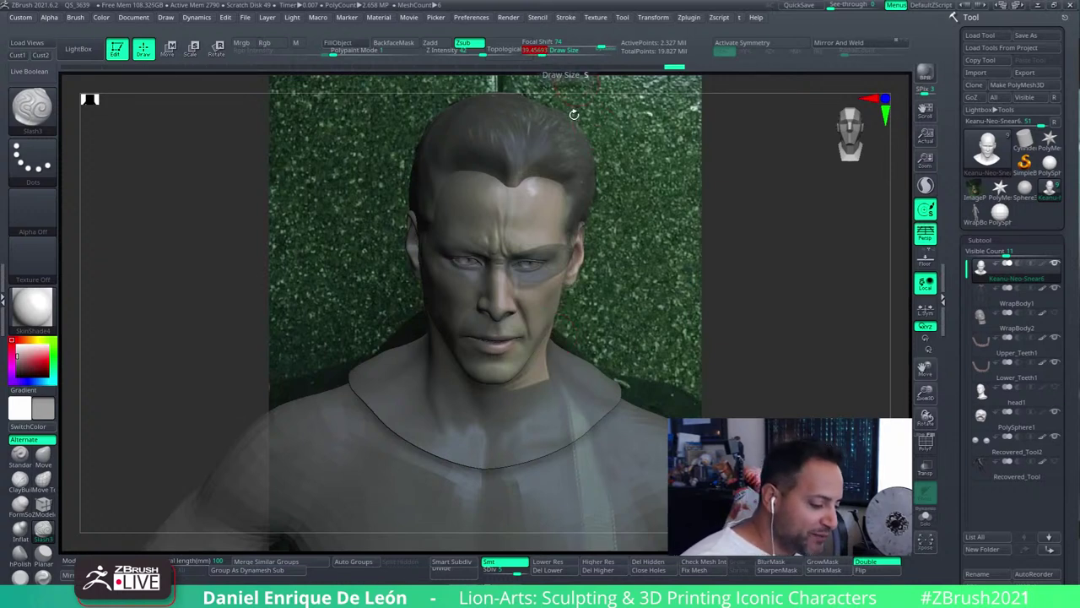
drag(540, 52, 530, 52)
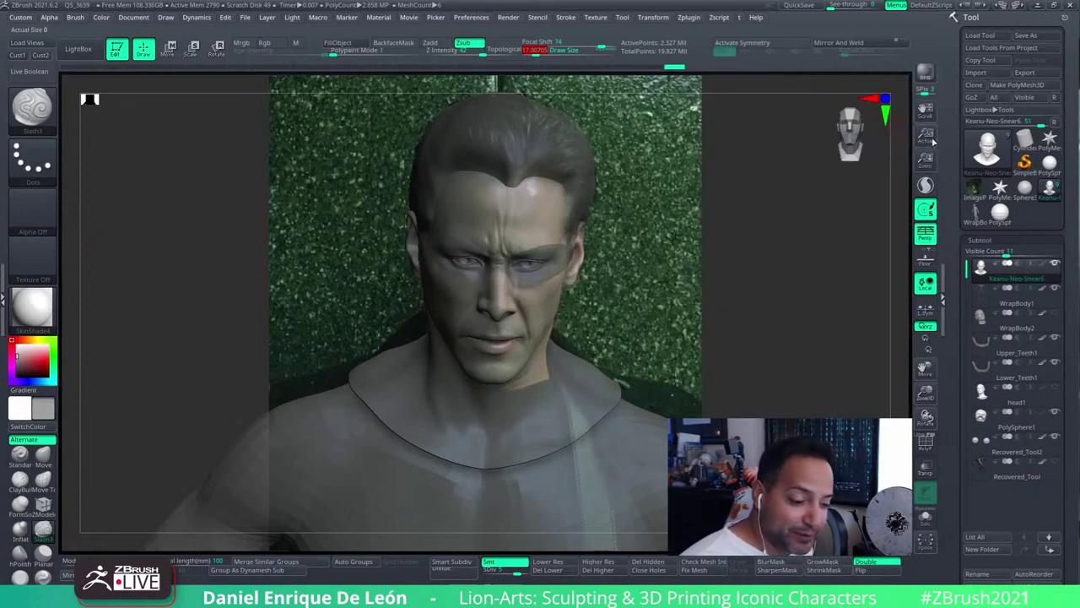
drag(926, 160, 896, 187)
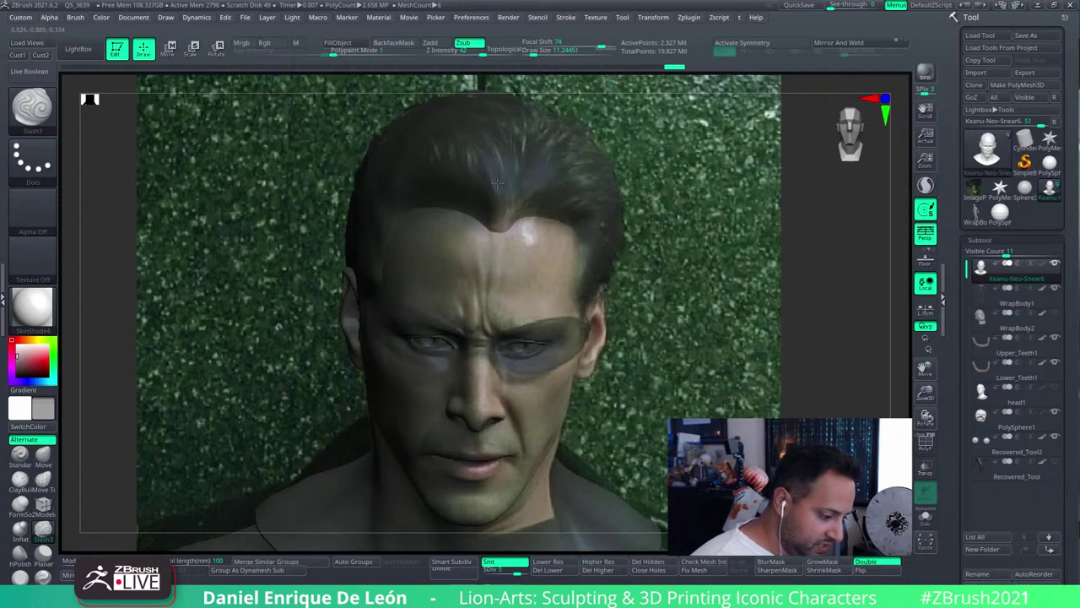
Refine the hair shape against the reference, then make PolySphere1 the active subtool
drag(502, 229, 552, 226)
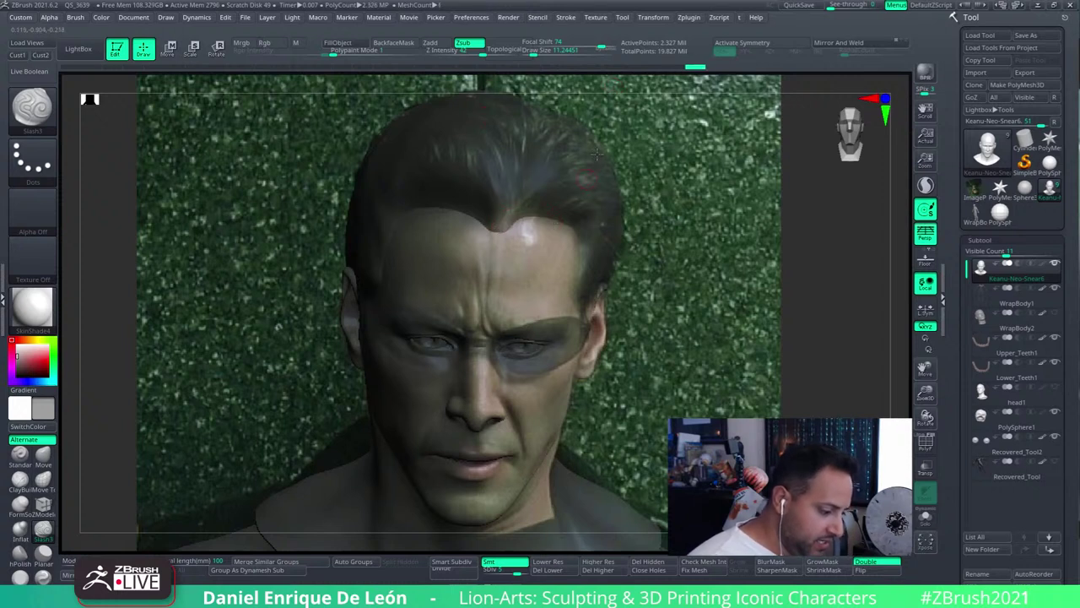
drag(461, 170, 507, 148)
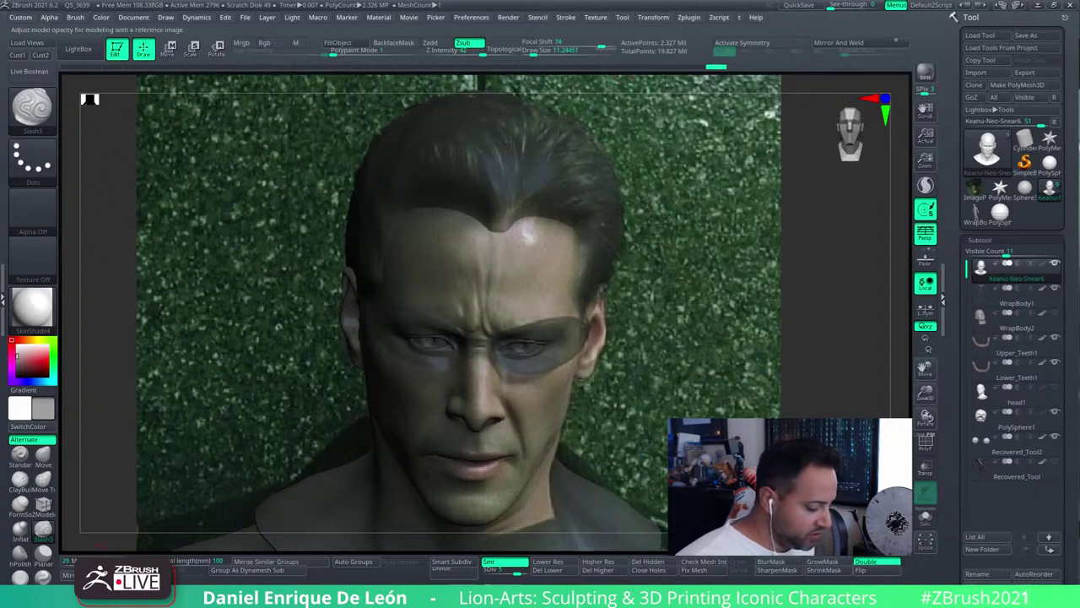
click(151, 547)
drag(151, 547, 169, 547)
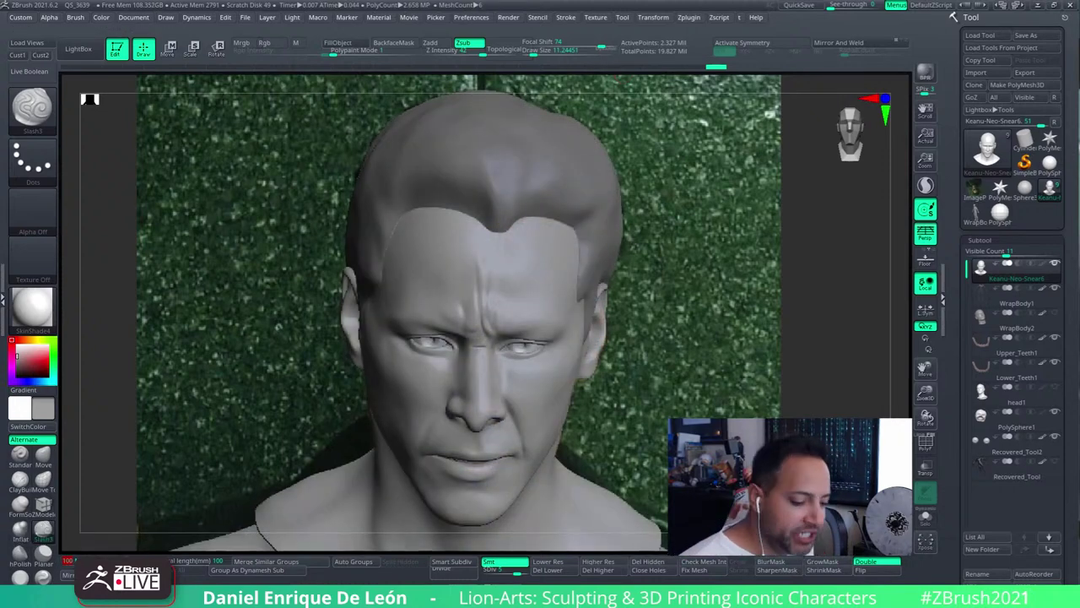
key(ctrl)
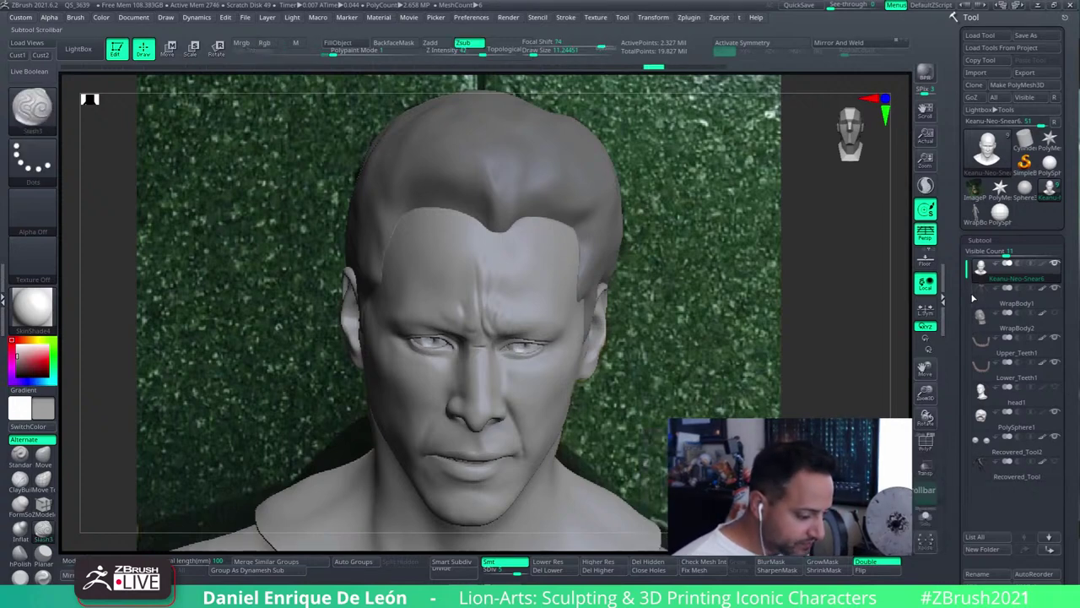
click(996, 418)
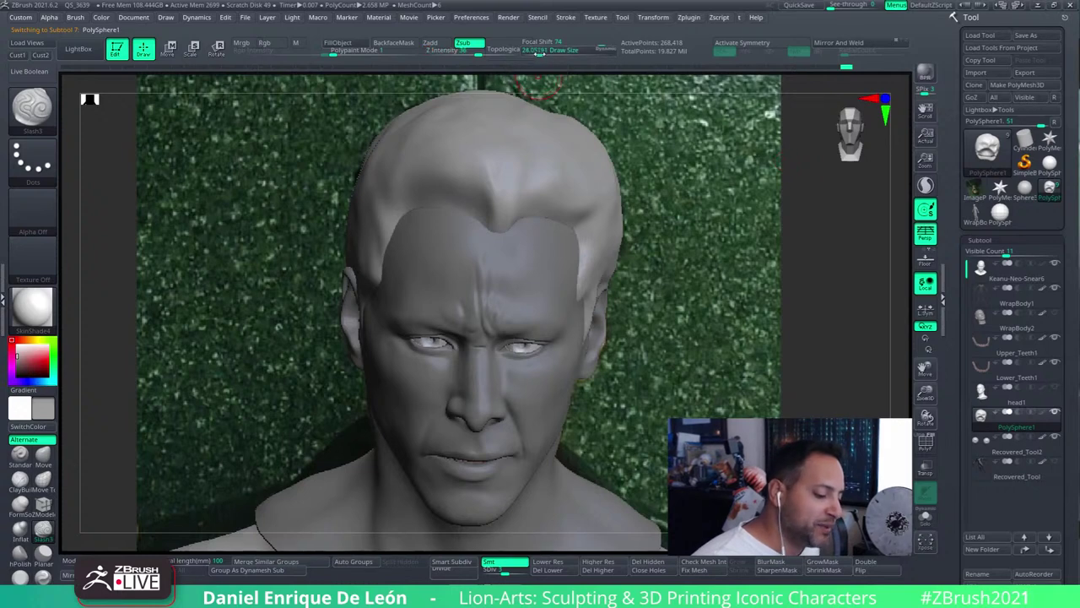
Raise See-through so the reference shows through the head, and enable PolyF on the hair
drag(540, 50, 544, 51)
drag(831, 5, 852, 5)
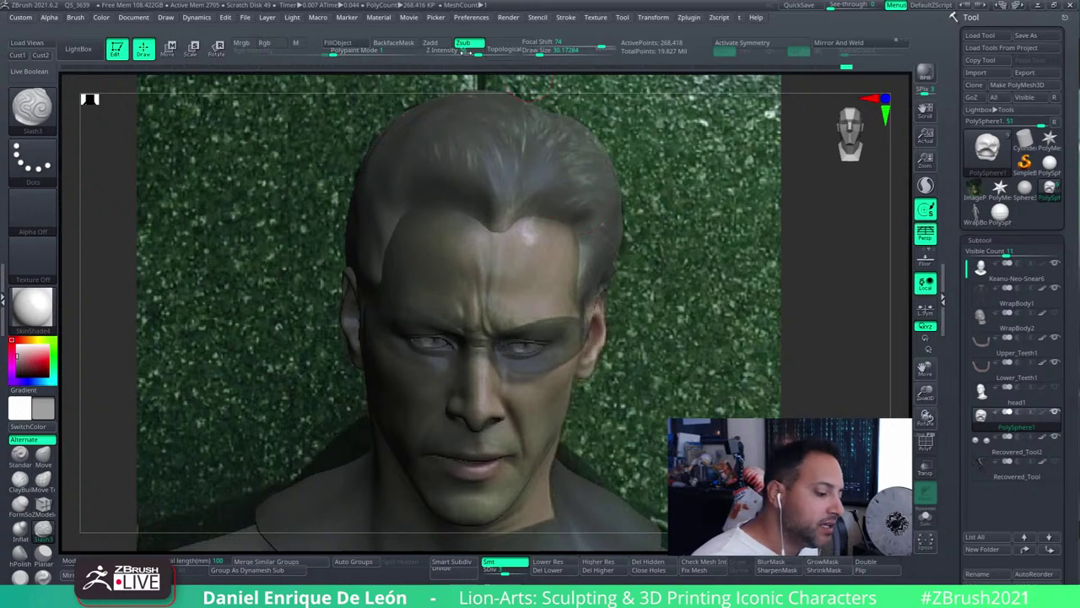
drag(539, 52, 535, 52)
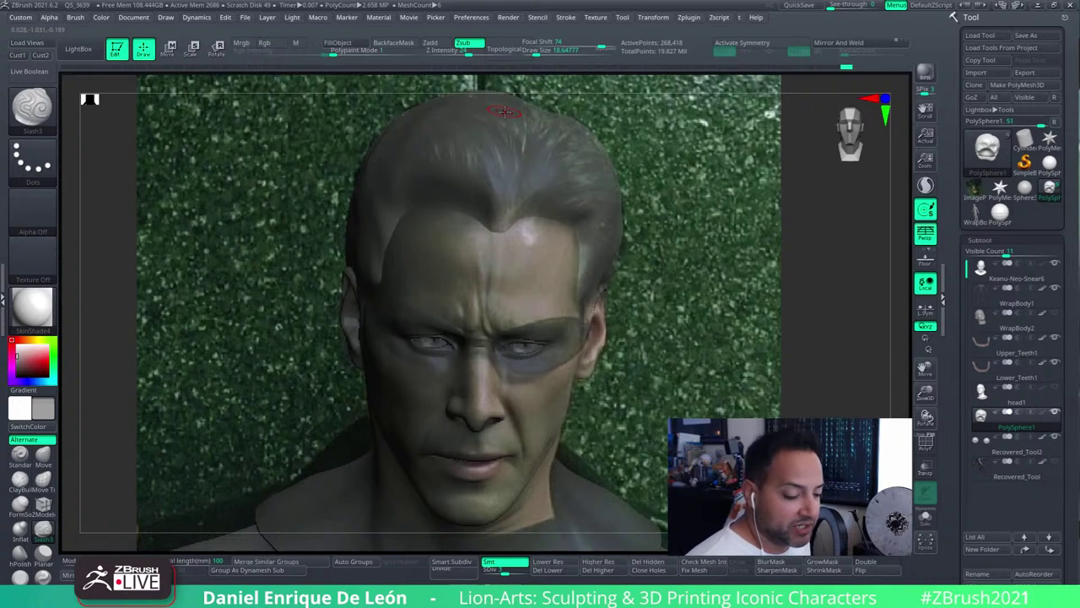
click(926, 442)
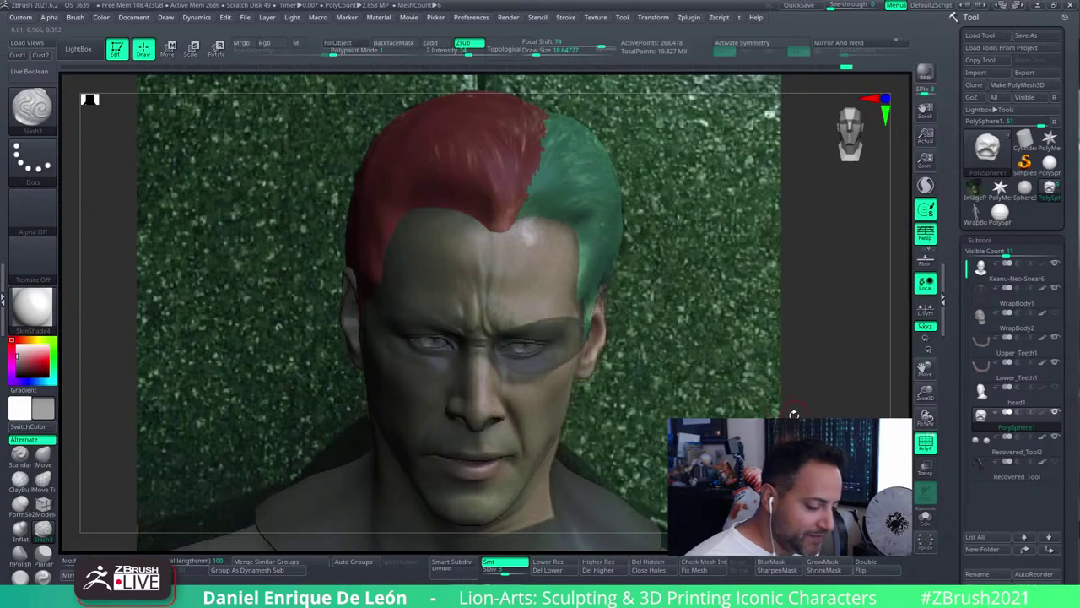
Check the reference, lower Draw Size to about 8.8, and redisplay the hair's polygroups
key(shift+z)
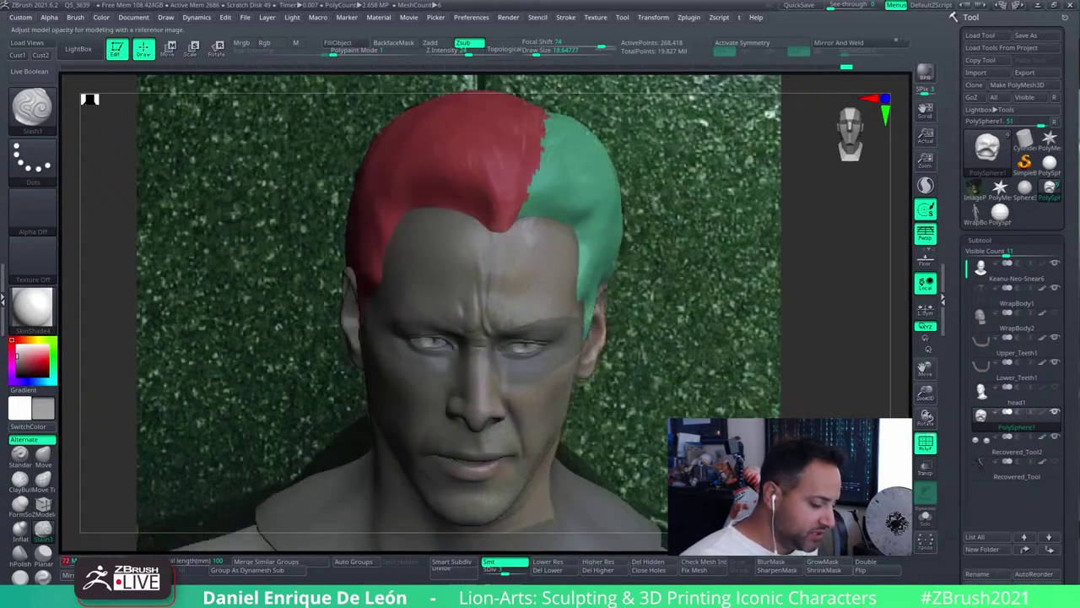
key(shift+z)
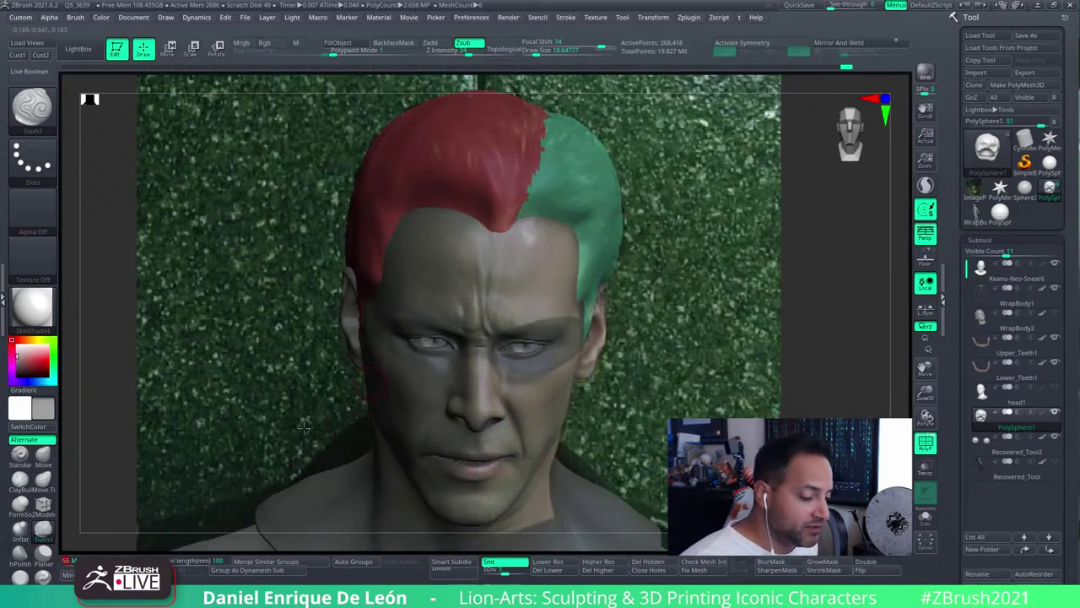
click(926, 442)
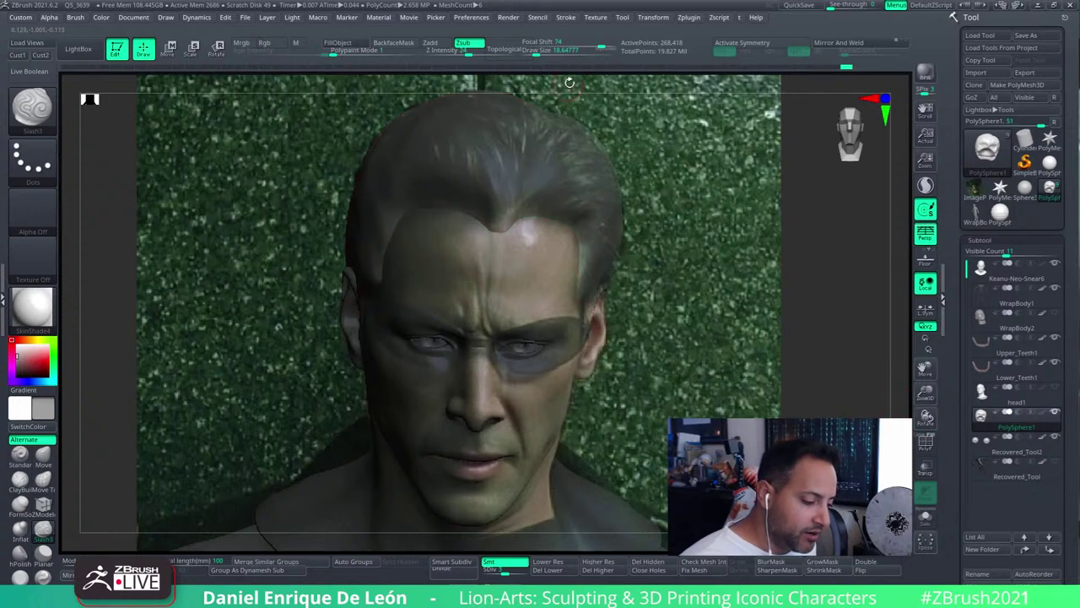
drag(533, 51, 528, 52)
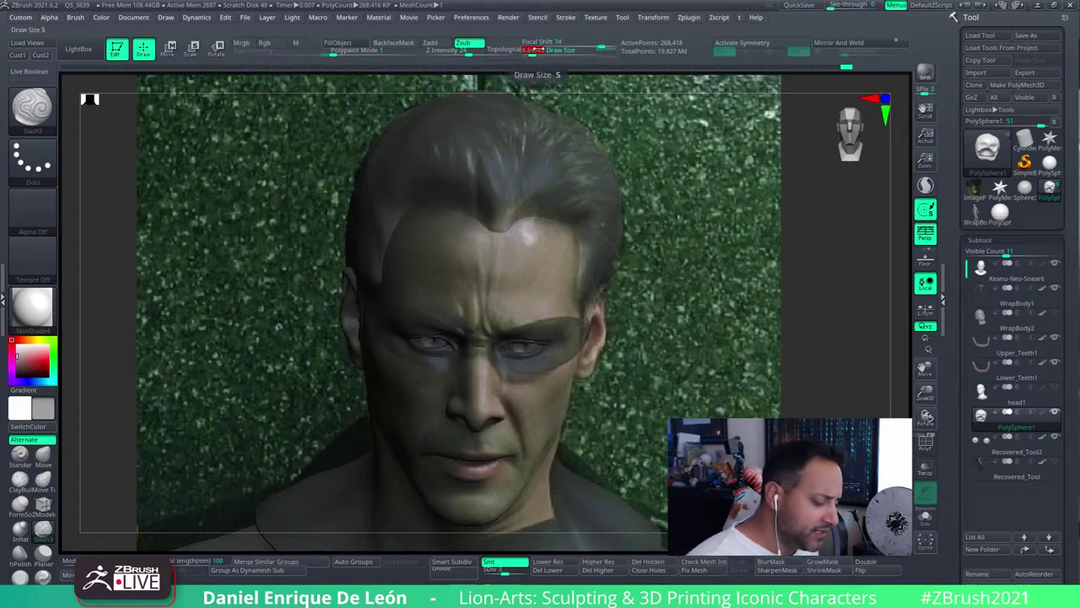
key(ctrl)
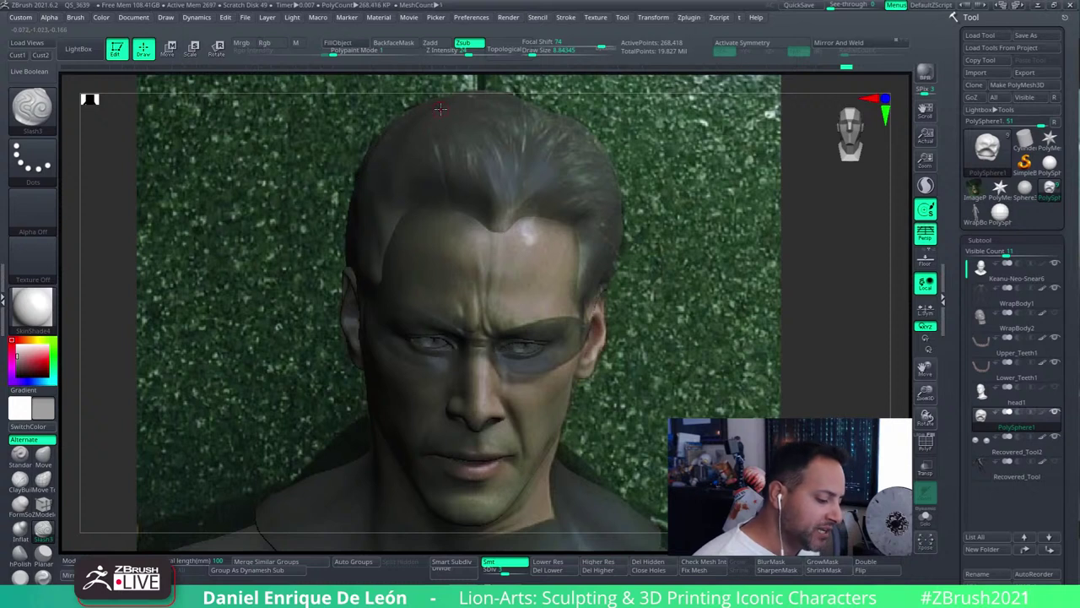
key(ctrl)
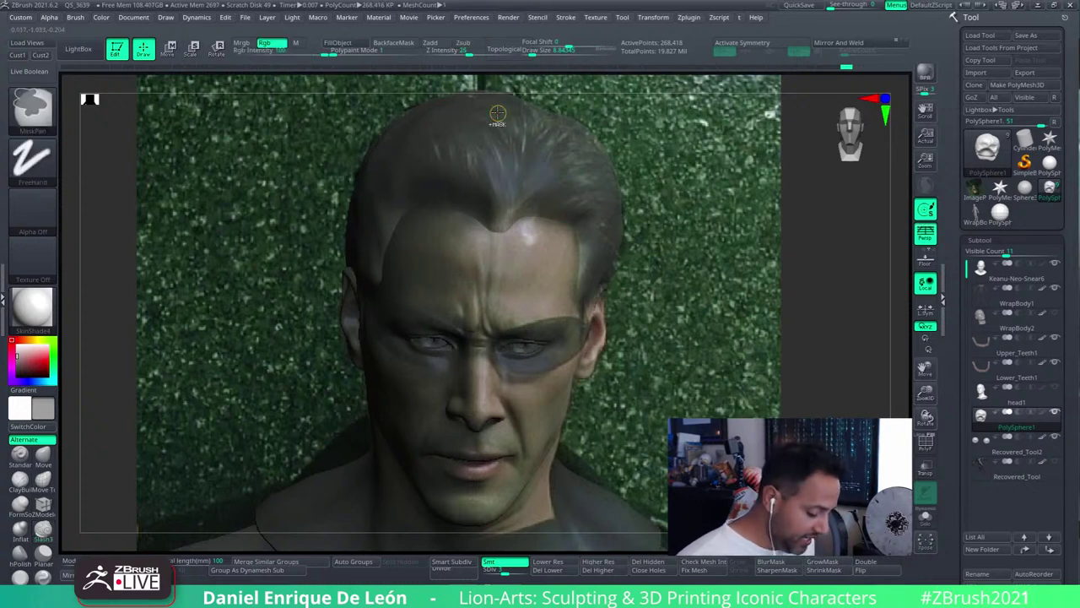
click(926, 442)
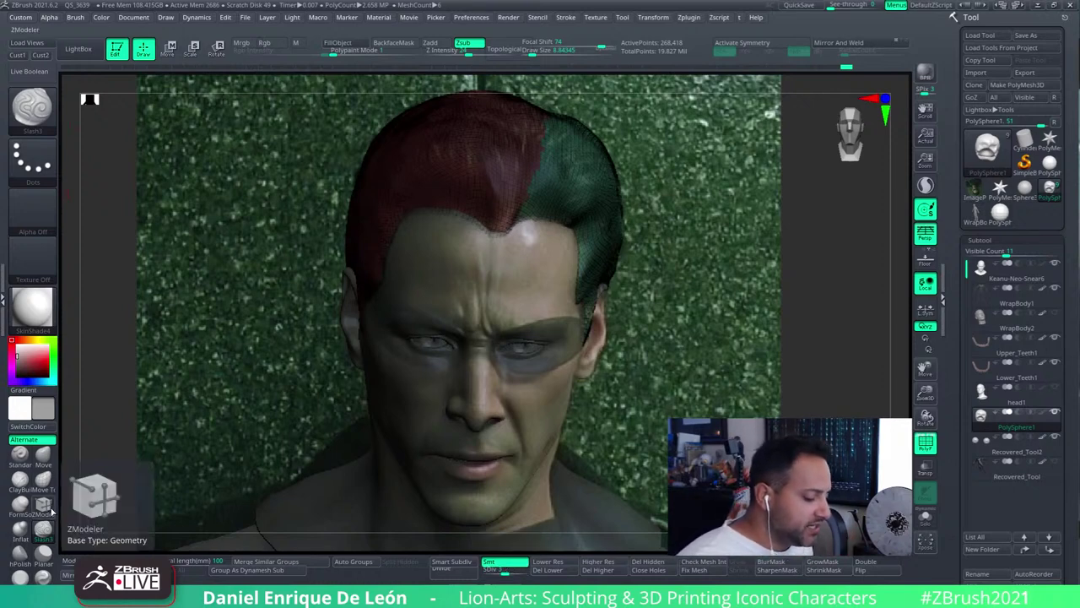
Turn off the hair's PolyF display and set Draw Size to 5
click(925, 444)
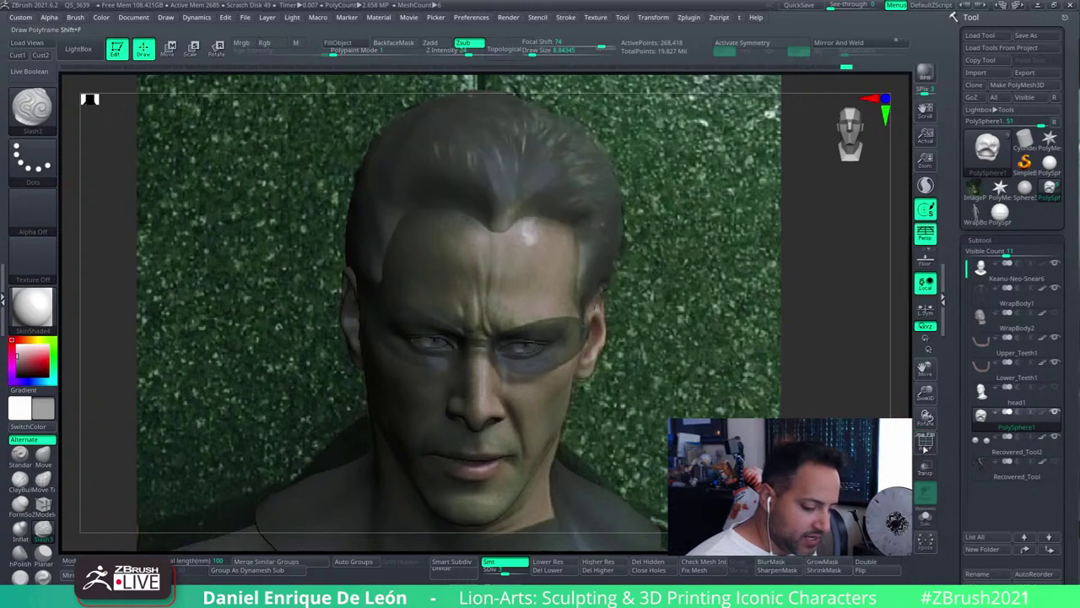
click(926, 444)
click(925, 444)
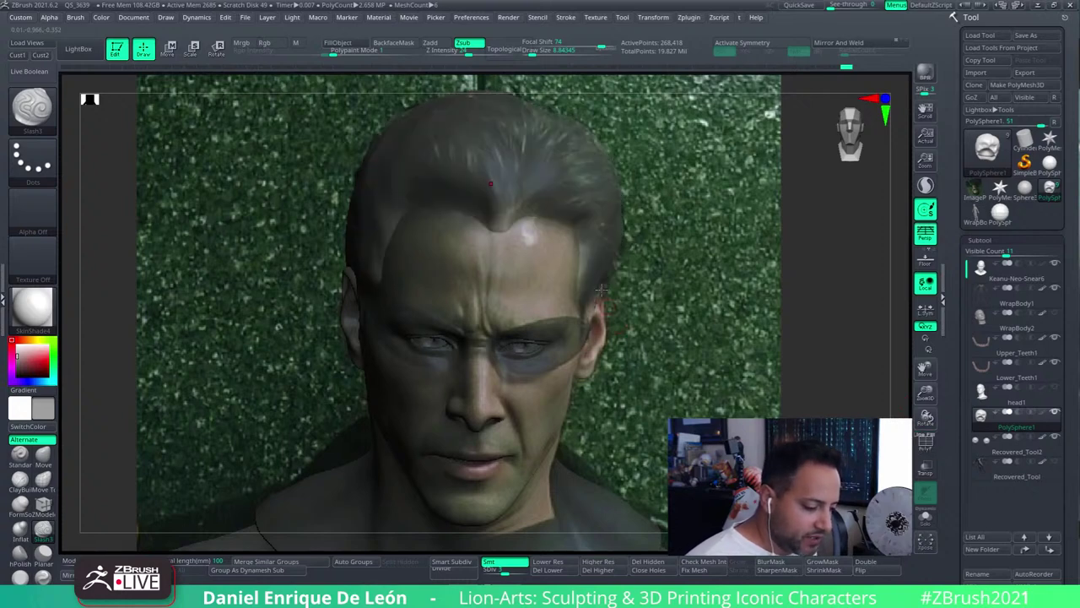
drag(528, 52, 534, 53)
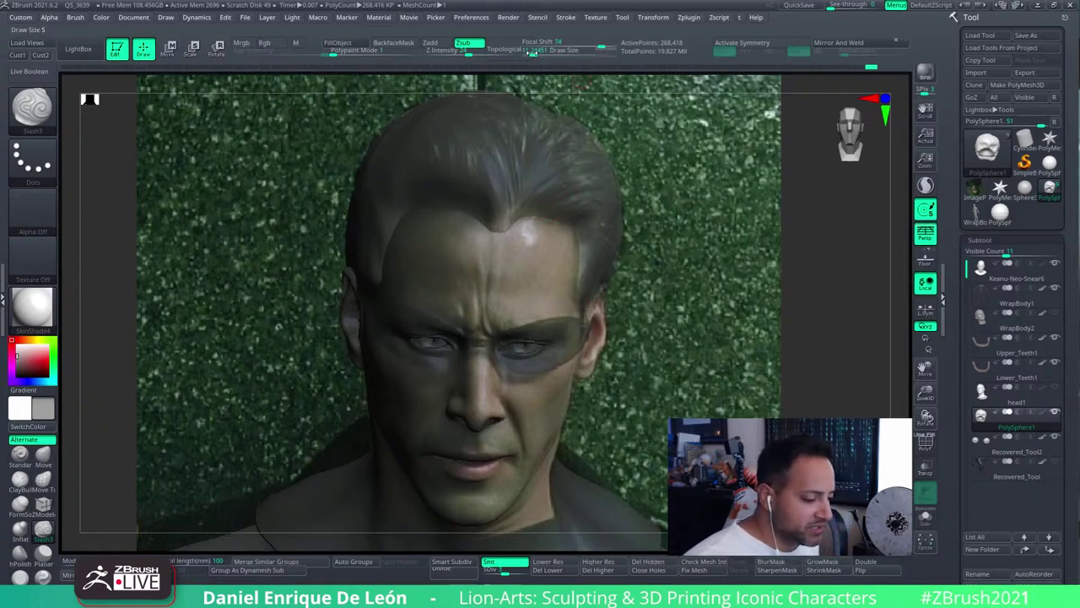
Shrink the brush size and return the head from see-through to mostly opaque
mouse_move(533, 50)
mouse_down()
mouse_move(521, 50)
mouse_move(549, 50)
mouse_up()
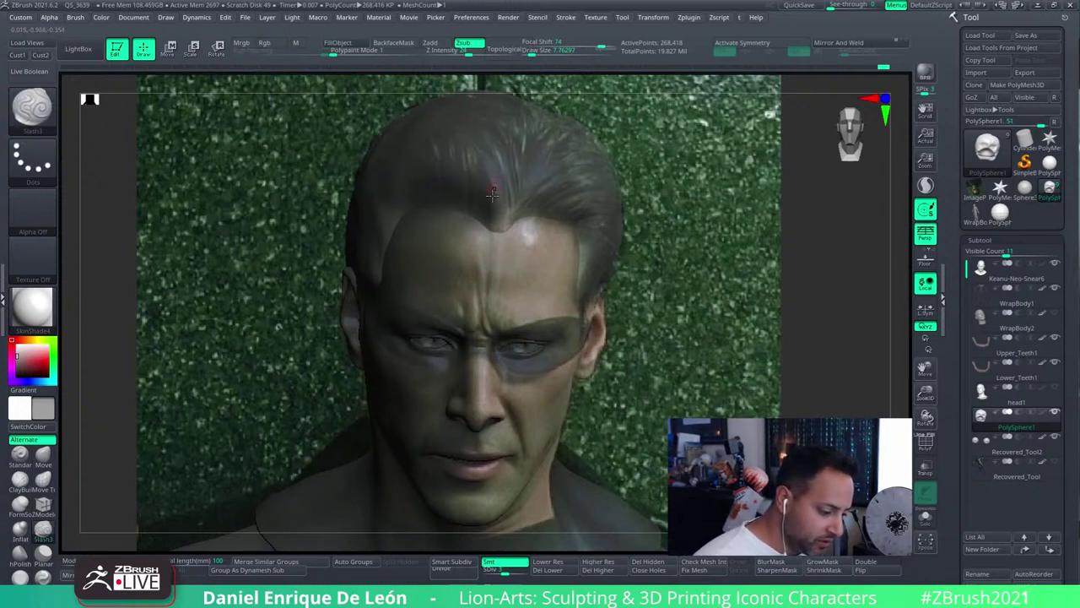
click(68, 561)
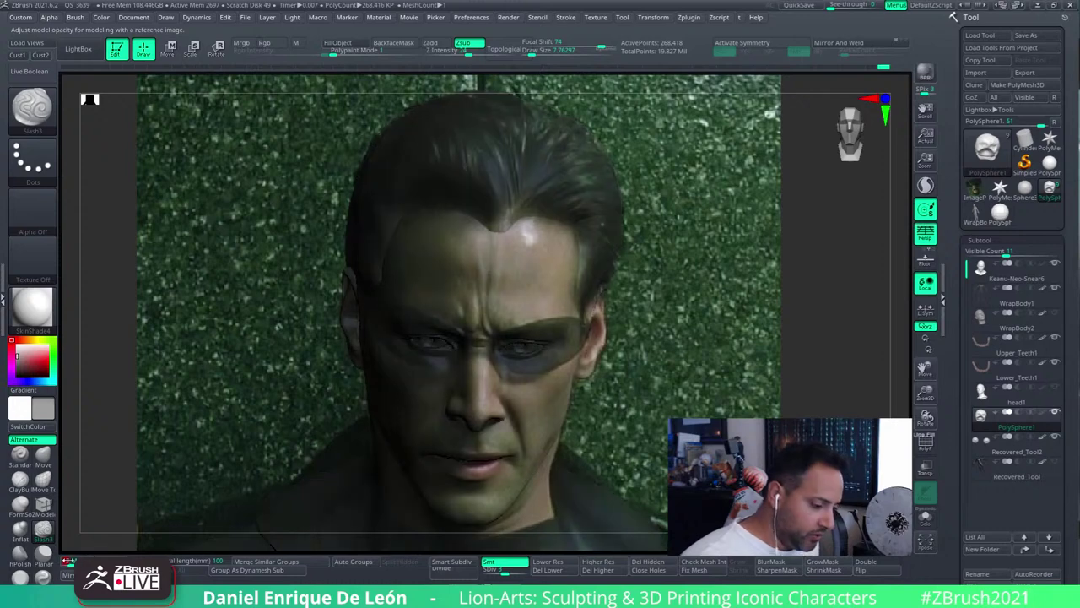
drag(66, 560, 98, 552)
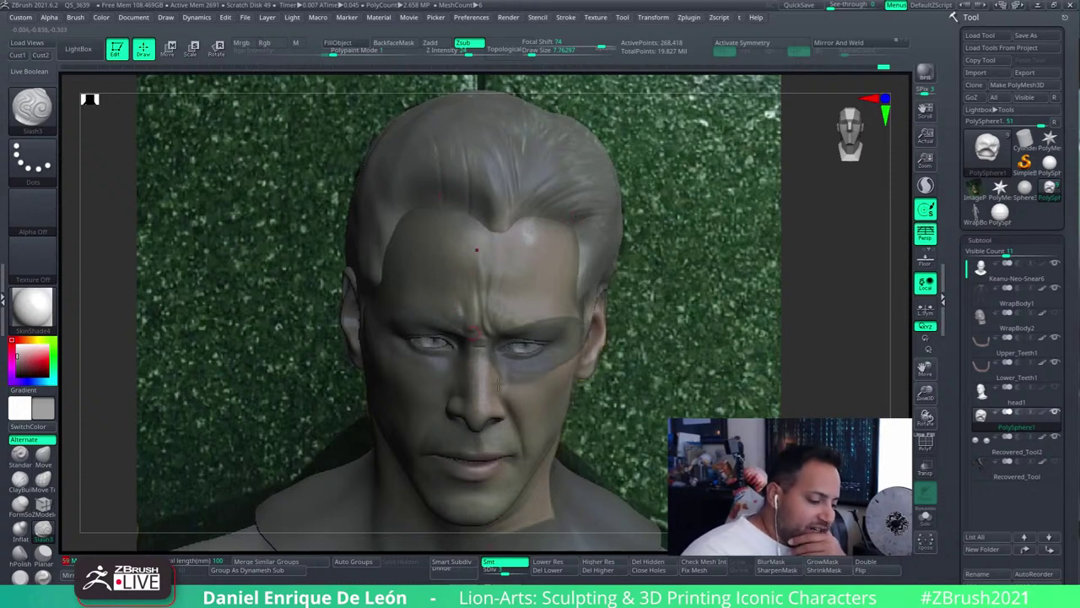
Toggle the polygroup display and drop the hair to subdivision level 1
click(926, 445)
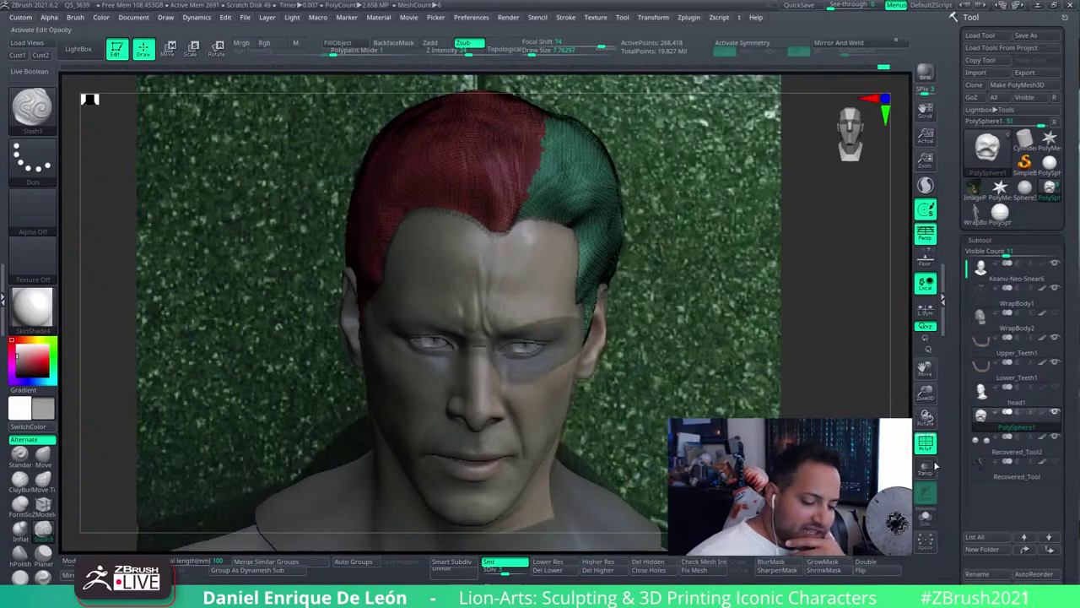
click(928, 446)
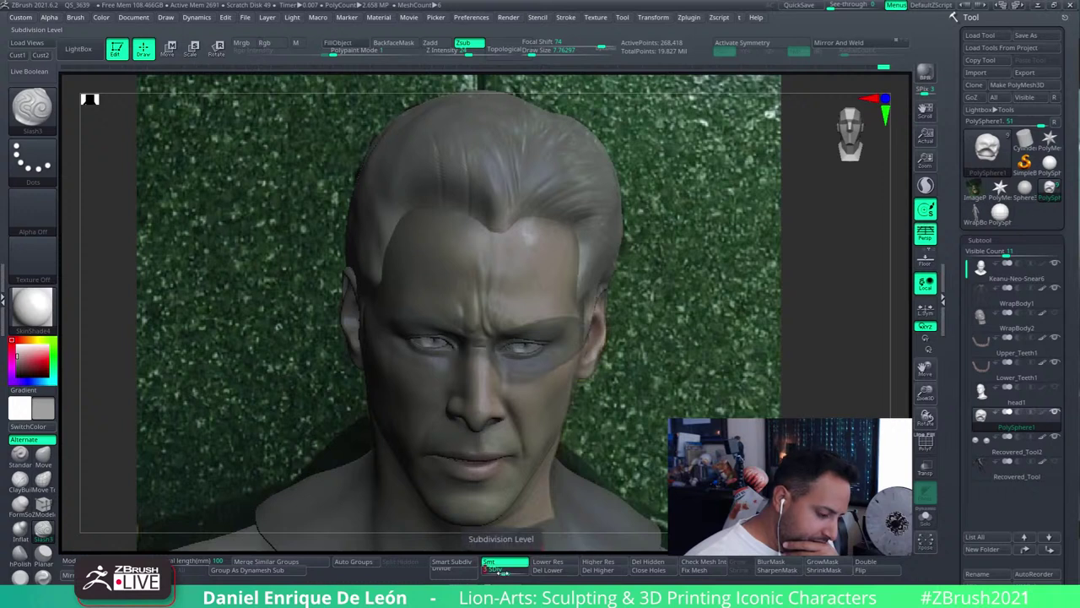
drag(521, 570, 486, 570)
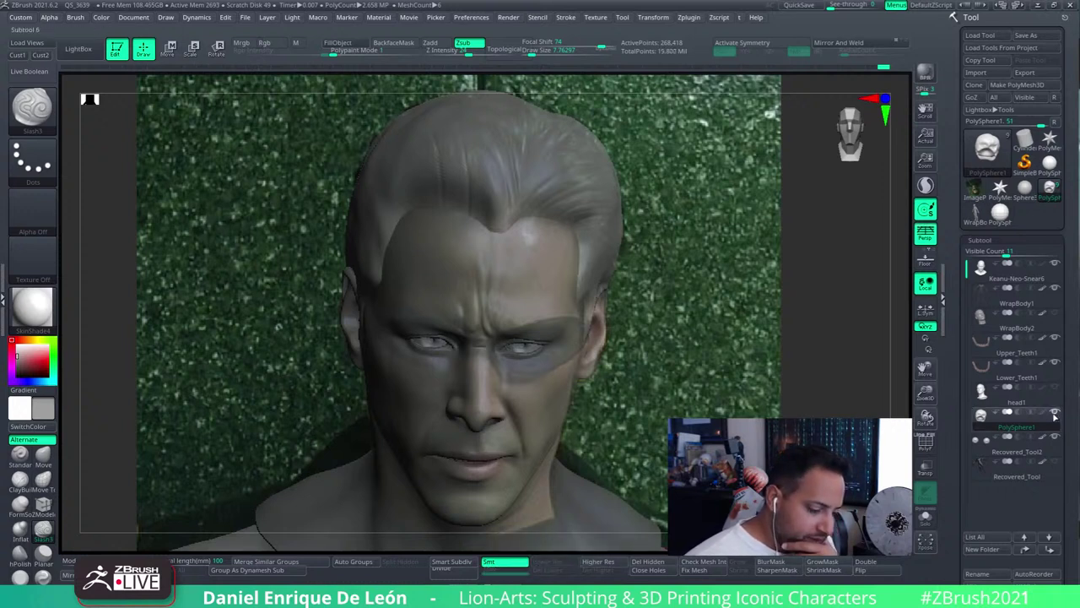
Scroll the Tool palette down to Geometry and collapse the Dynamic Subdiv subpalette
scroll(1077, 349, down, 3)
scroll(1077, 350, down, 5)
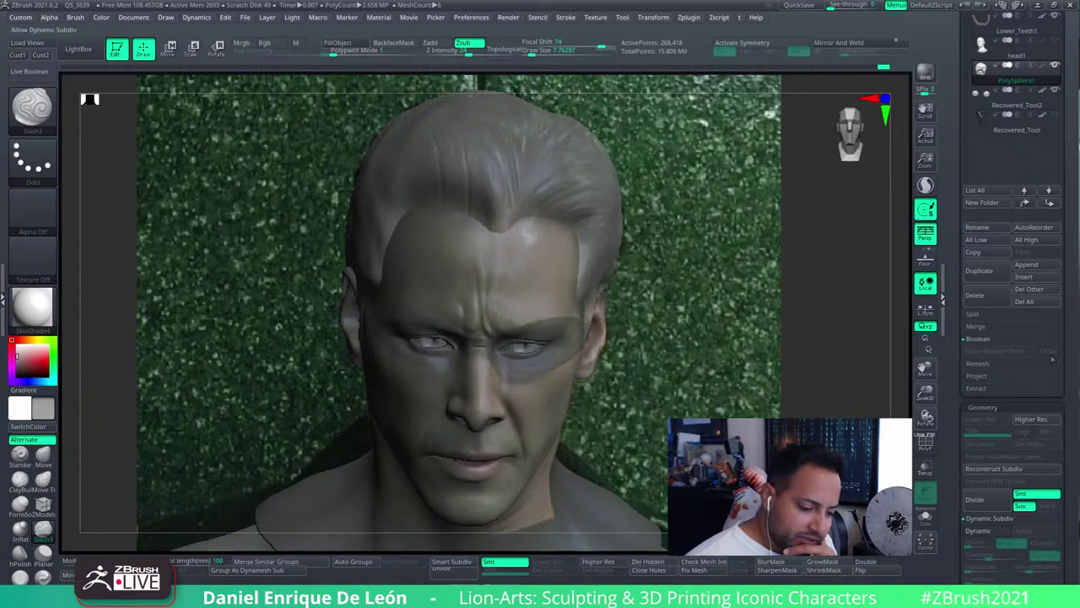
scroll(1075, 371, down, 4)
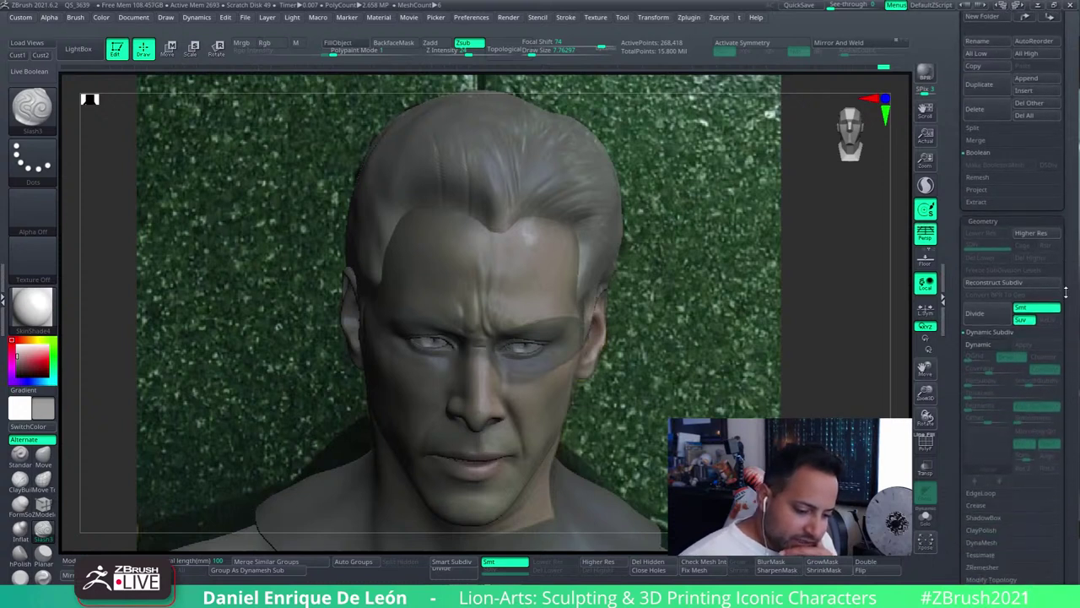
click(1011, 334)
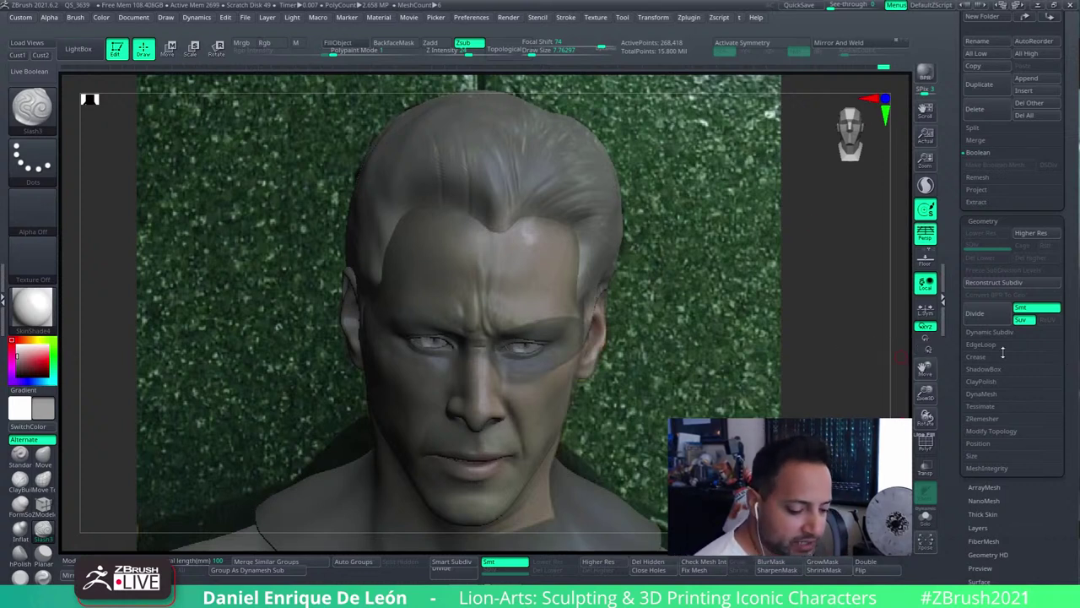
Open ZRemesher, show the hair's polygroups, solo the hair and set See-through to 0
click(1001, 417)
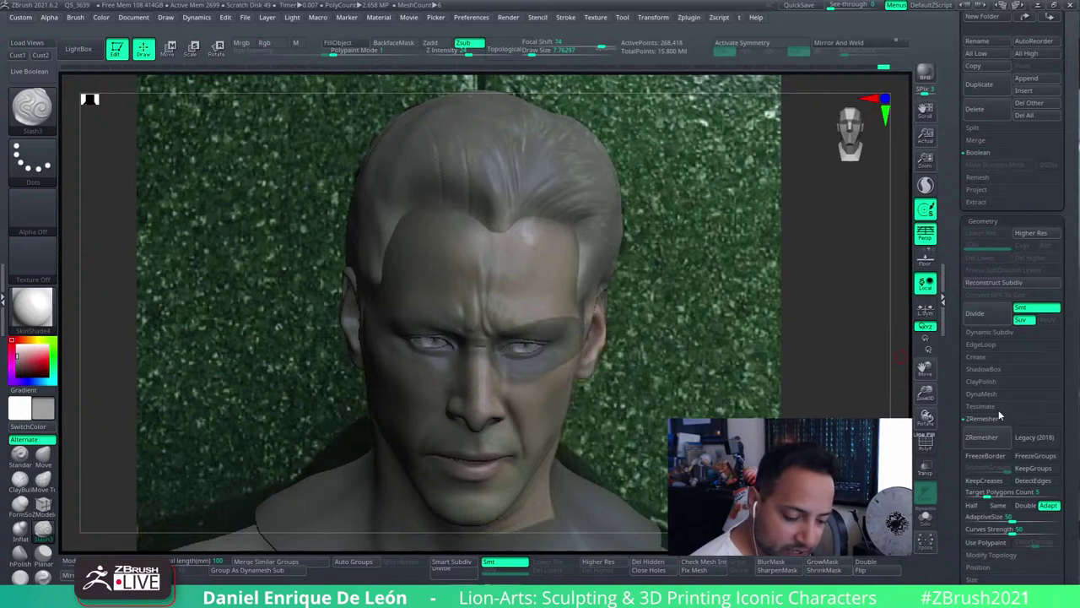
click(926, 443)
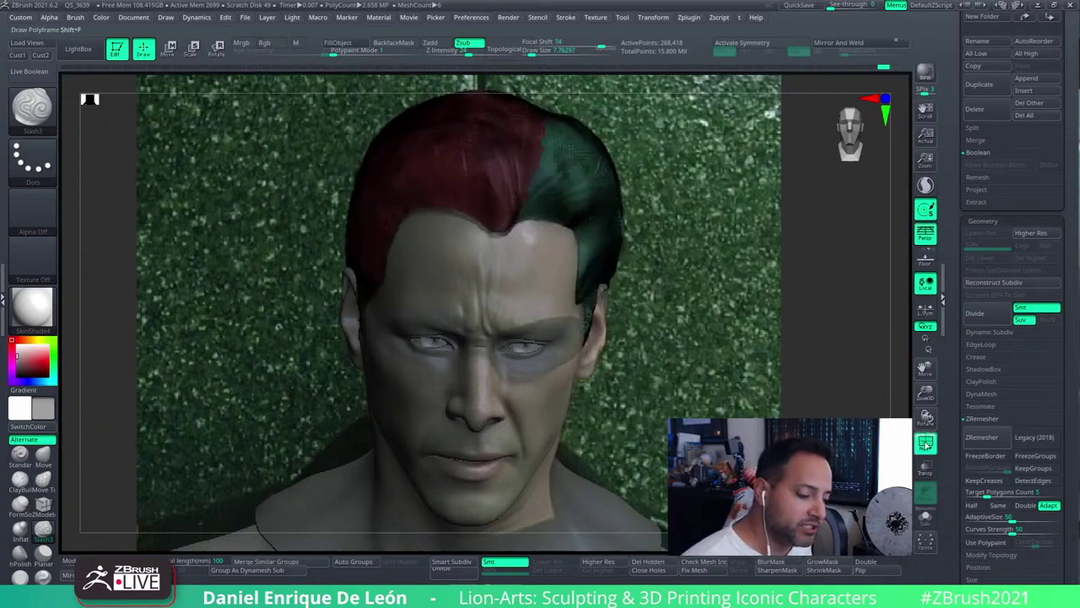
click(926, 517)
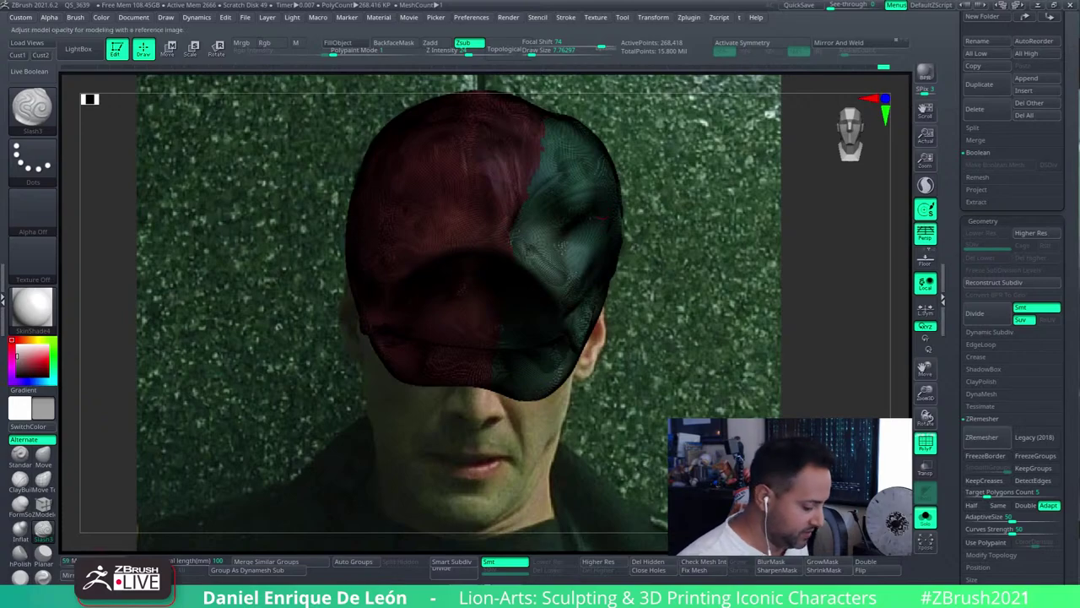
drag(861, 5, 828, 6)
Zoom and orbit over the hair's red and green polygroups, then hide the wireframe
drag(621, 523, 454, 181)
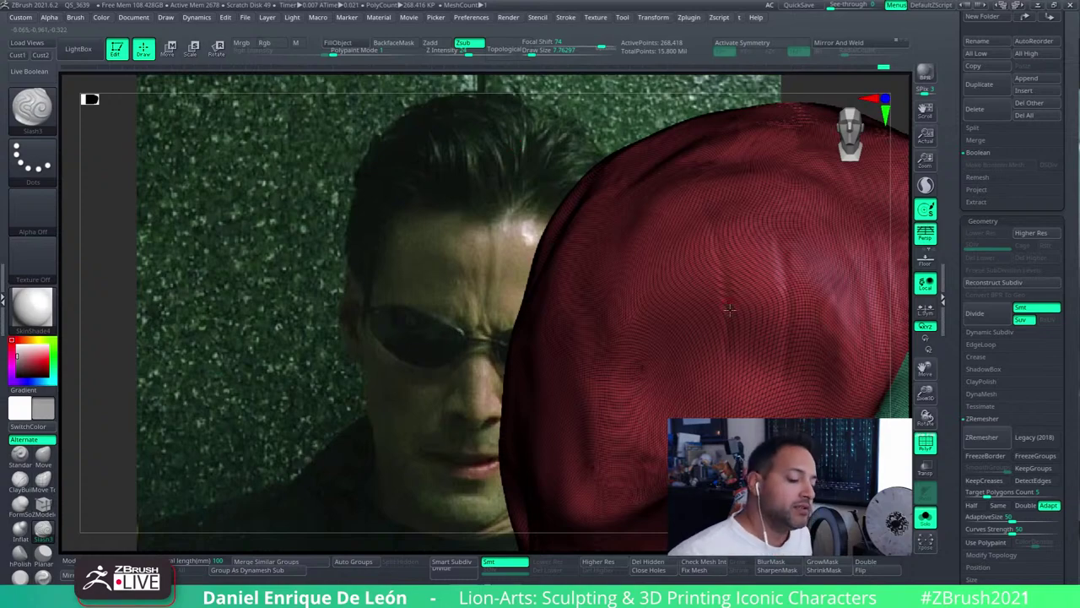
drag(515, 143, 503, 318)
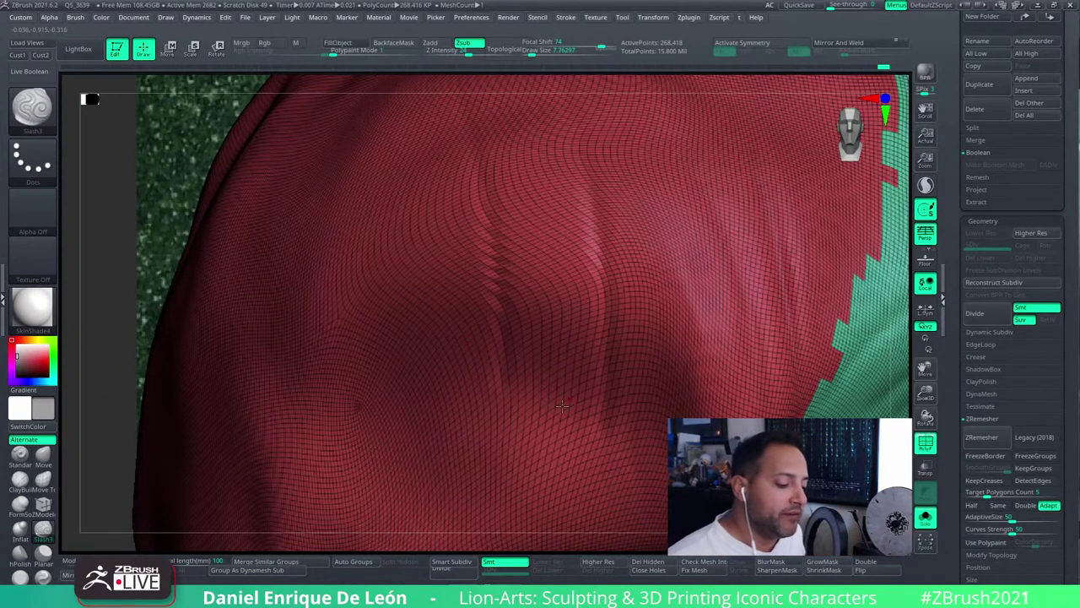
right_drag(569, 348, 454, 507)
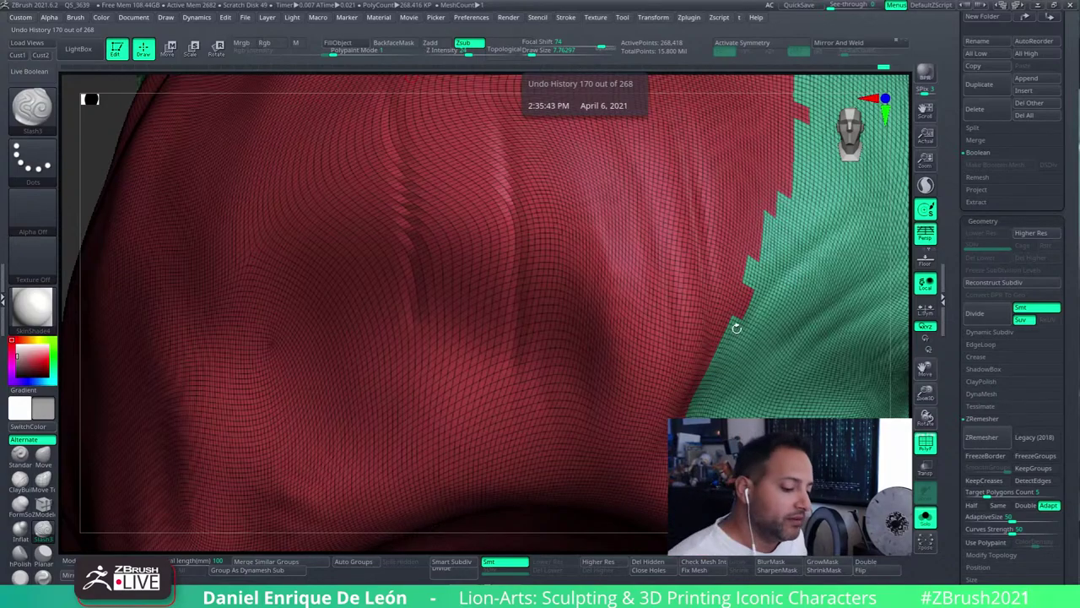
alt+drag(736, 321, 340, 221)
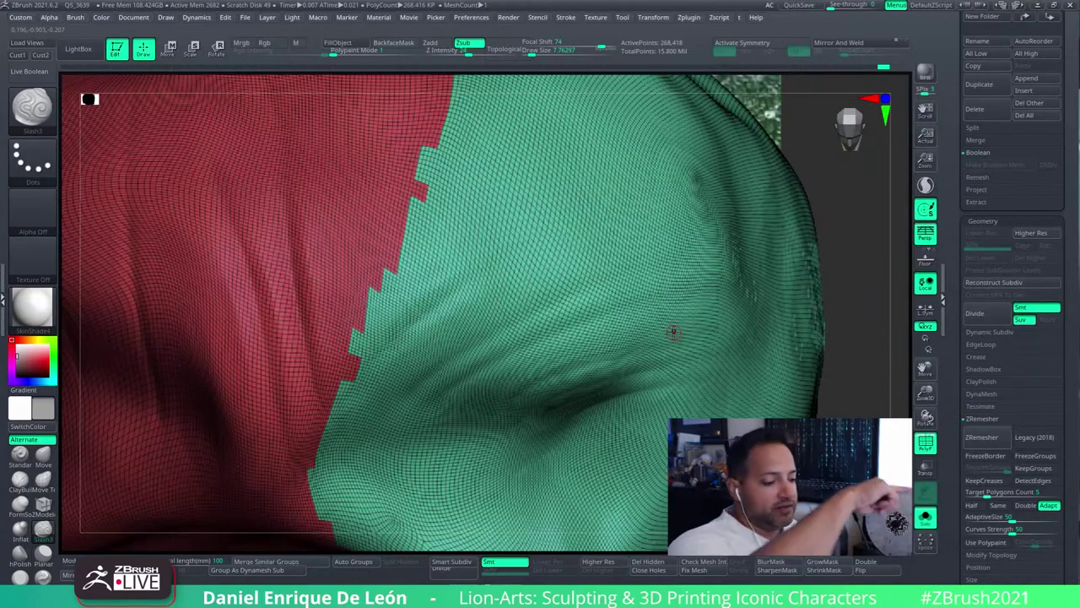
right_drag(672, 331, 525, 298)
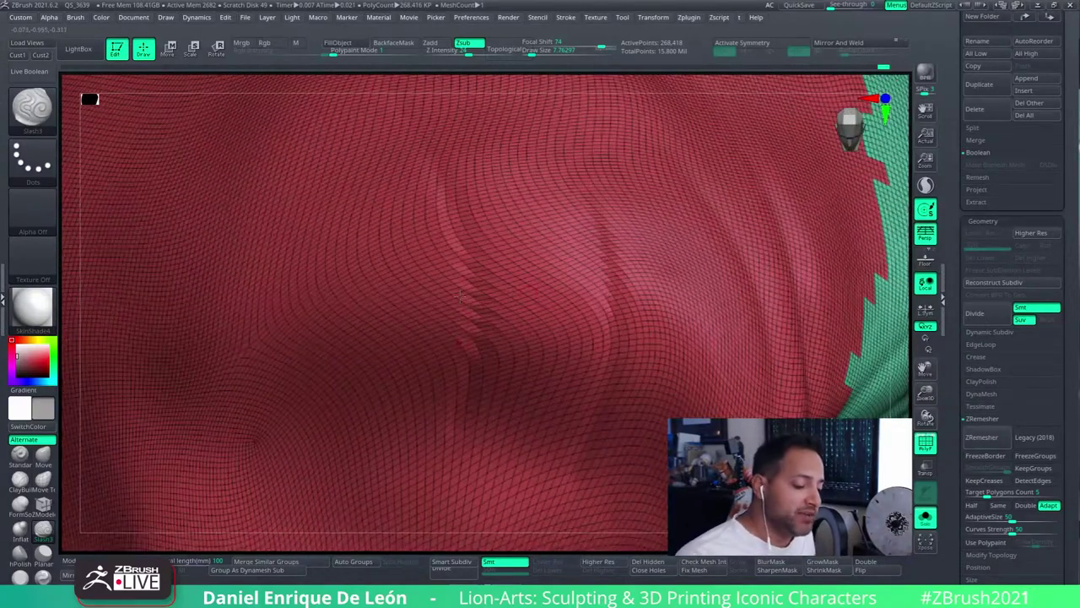
key(shift+f)
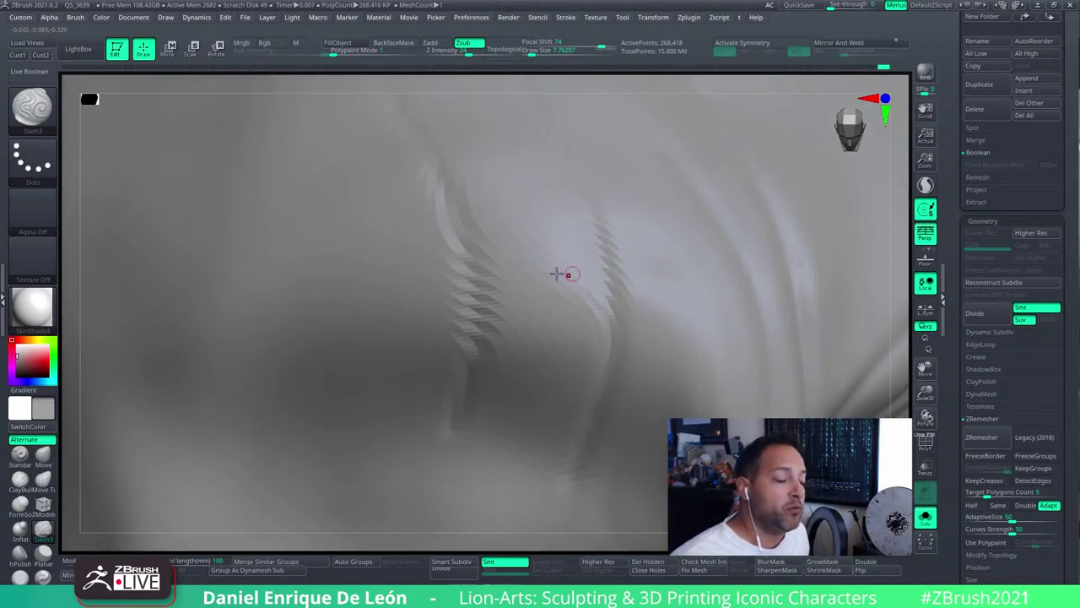
Make a trial stroke on the hair, undo it, and frame the whole hair piece
click(926, 443)
click(926, 443)
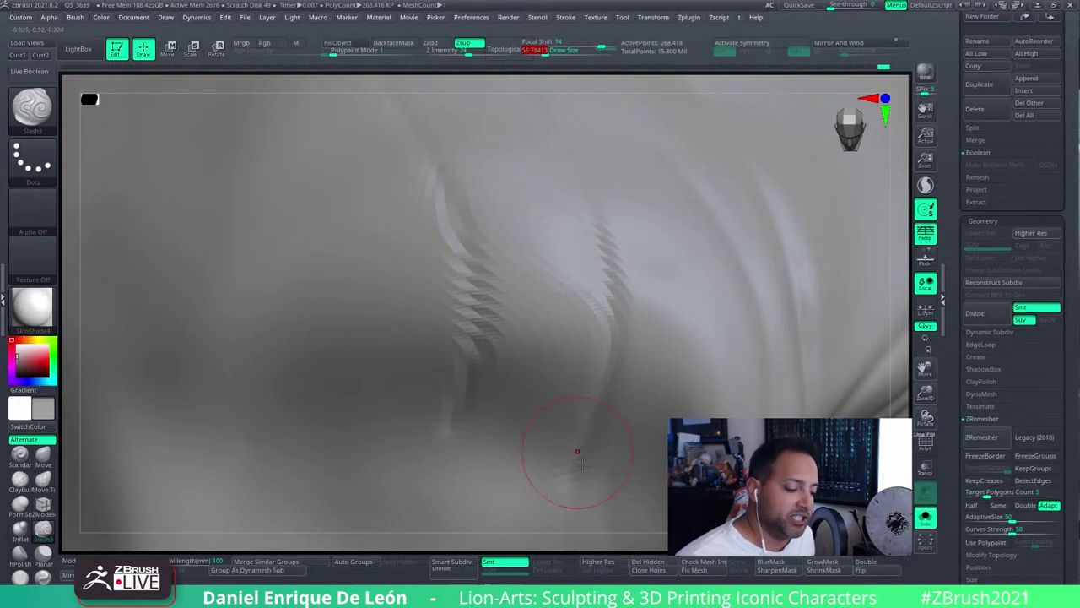
mouse_move(582, 451)
mouse_down()
mouse_move(603, 397)
mouse_move(494, 247)
mouse_move(492, 99)
mouse_move(434, 177)
mouse_move(601, 338)
mouse_move(620, 405)
mouse_up()
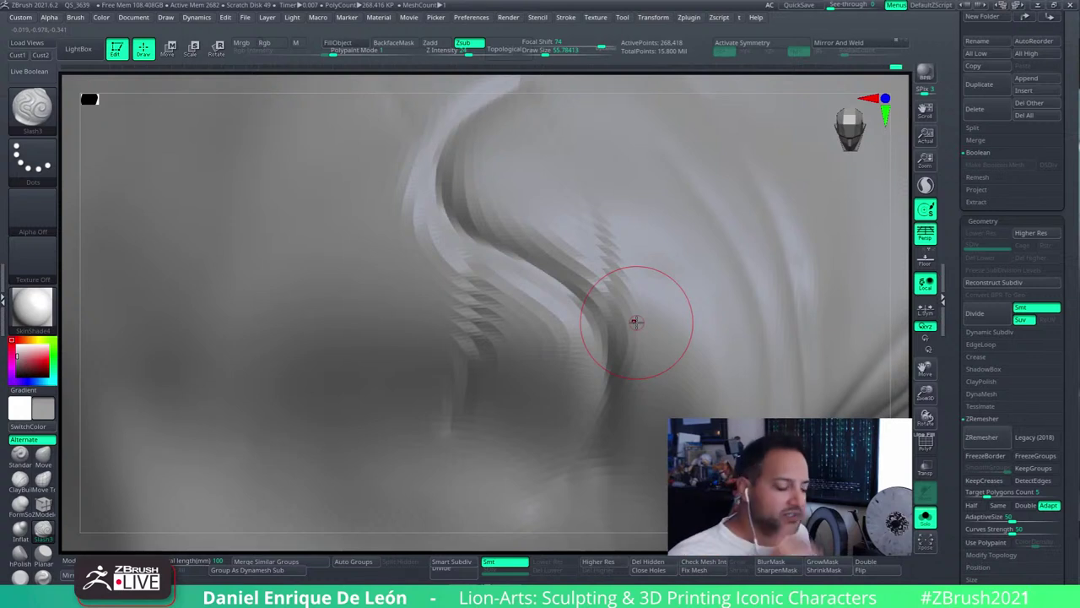
key(ctrl+z)
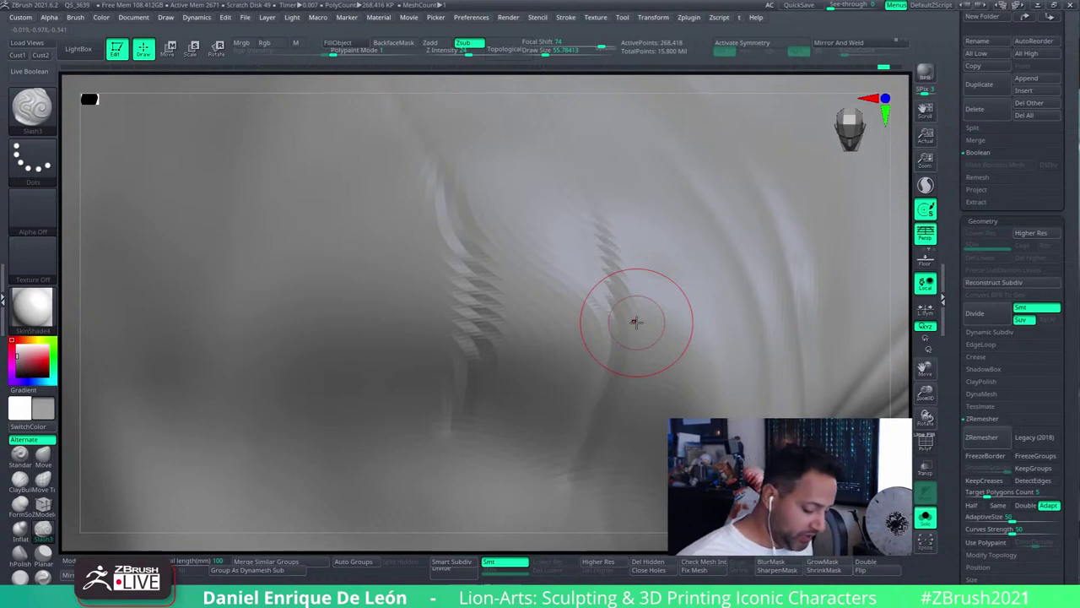
key(f)
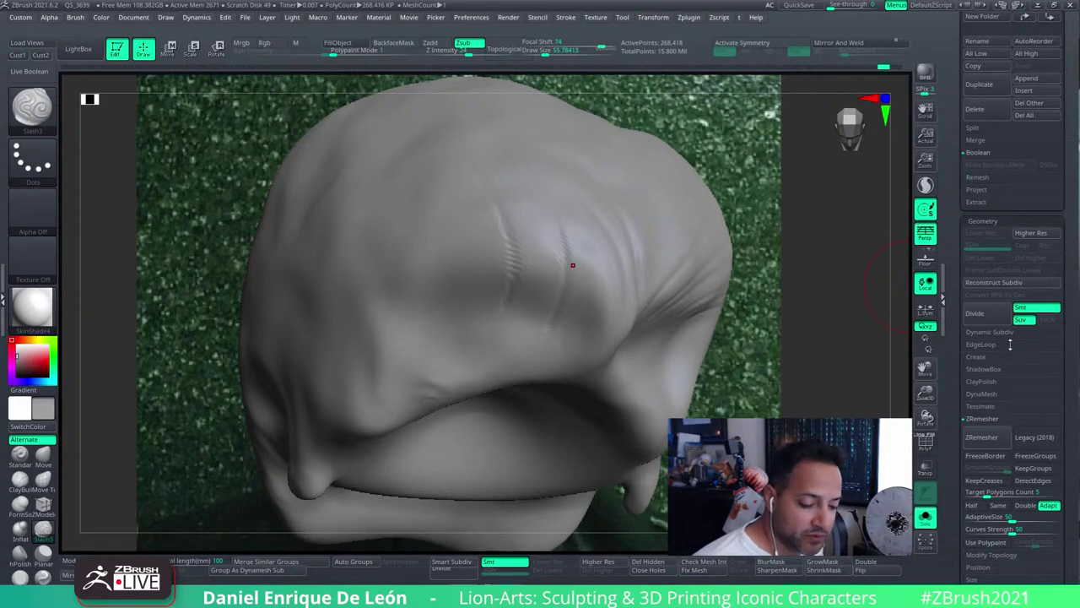
Rotate the hair and turn on PolyF to inspect its red and green polygroups
right_drag(572, 265, 634, 236)
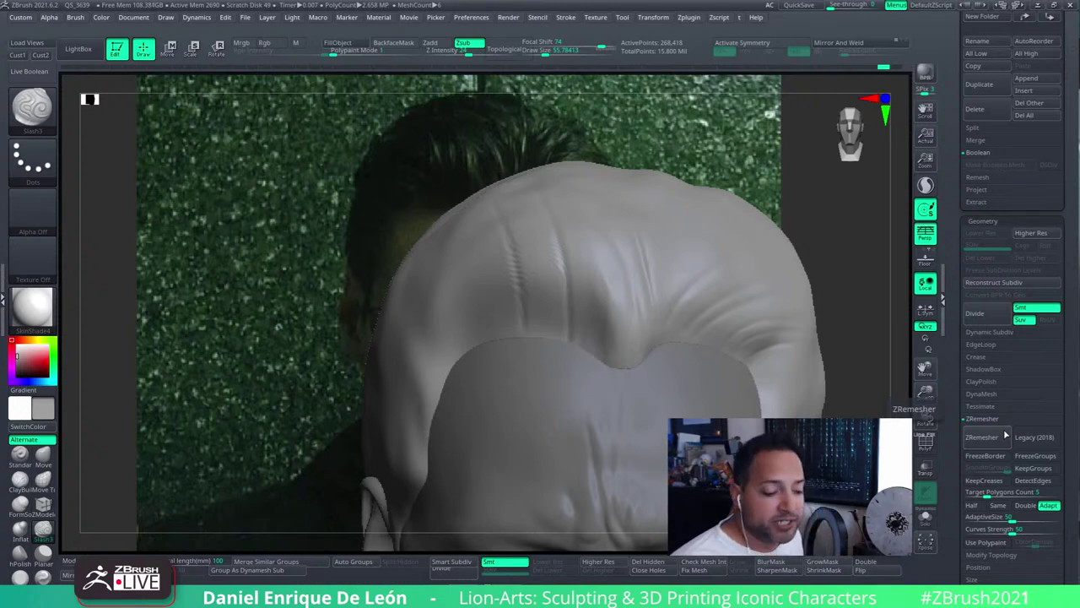
mouse_move(811, 320)
mouse_down()
mouse_move(713, 293)
mouse_move(689, 394)
mouse_move(701, 273)
mouse_move(672, 197)
mouse_move(811, 287)
mouse_move(622, 265)
mouse_move(689, 249)
mouse_move(603, 386)
mouse_move(629, 462)
mouse_move(671, 374)
mouse_move(663, 360)
mouse_move(696, 363)
mouse_move(578, 343)
mouse_move(649, 290)
mouse_up()
key(shift+f)
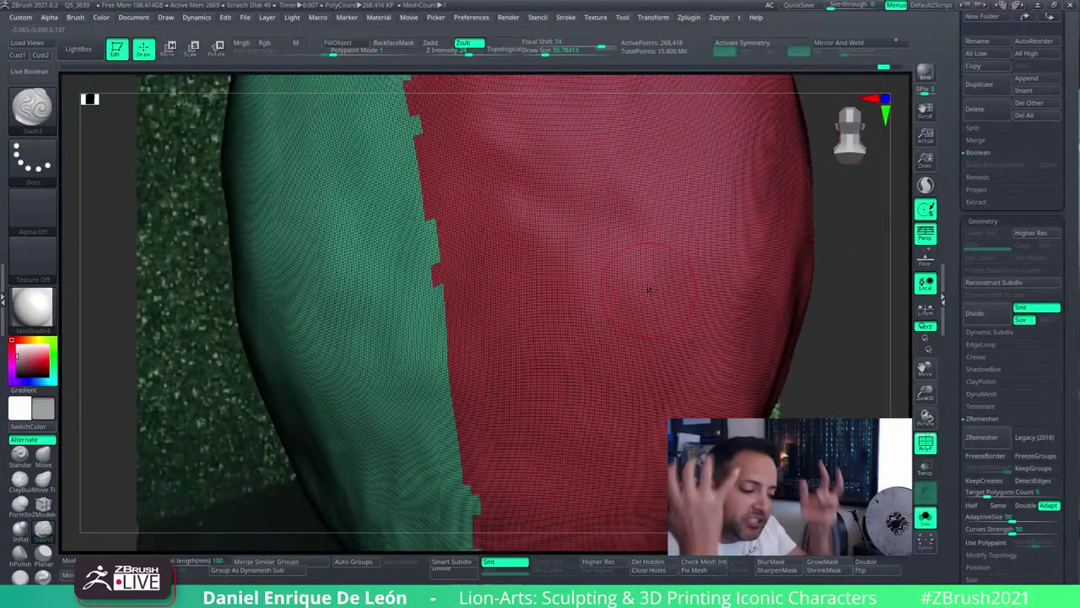
mouse_move(648, 289)
right_down()
mouse_move(604, 304)
mouse_move(559, 293)
mouse_move(596, 426)
mouse_move(654, 368)
right_up()
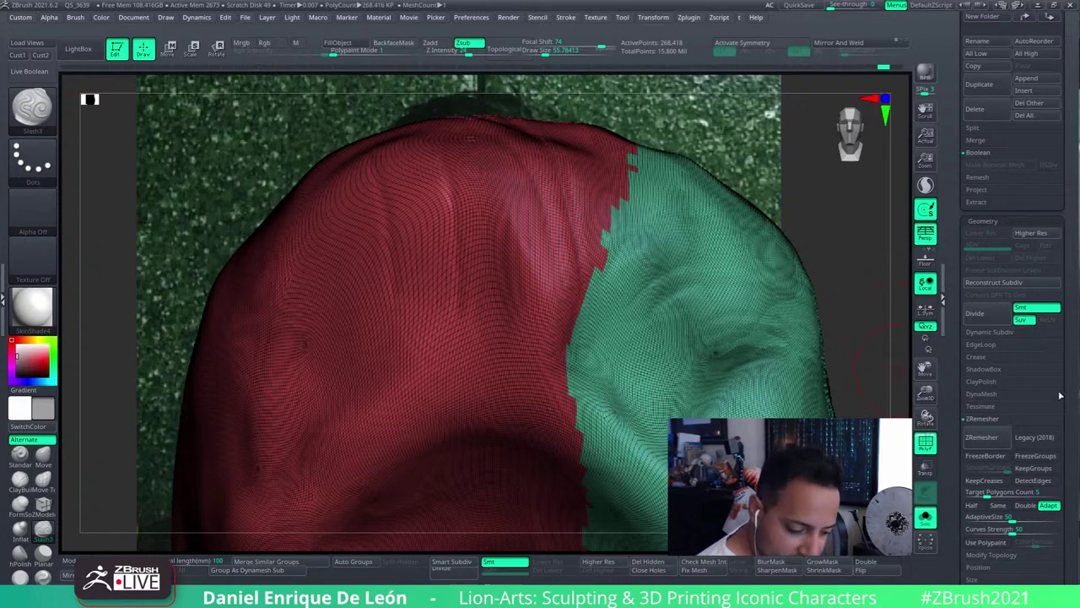
Set ZRemesher curve strength 0, adaptive size 39 and target polygon count 10
scroll(1060, 396, down, 2)
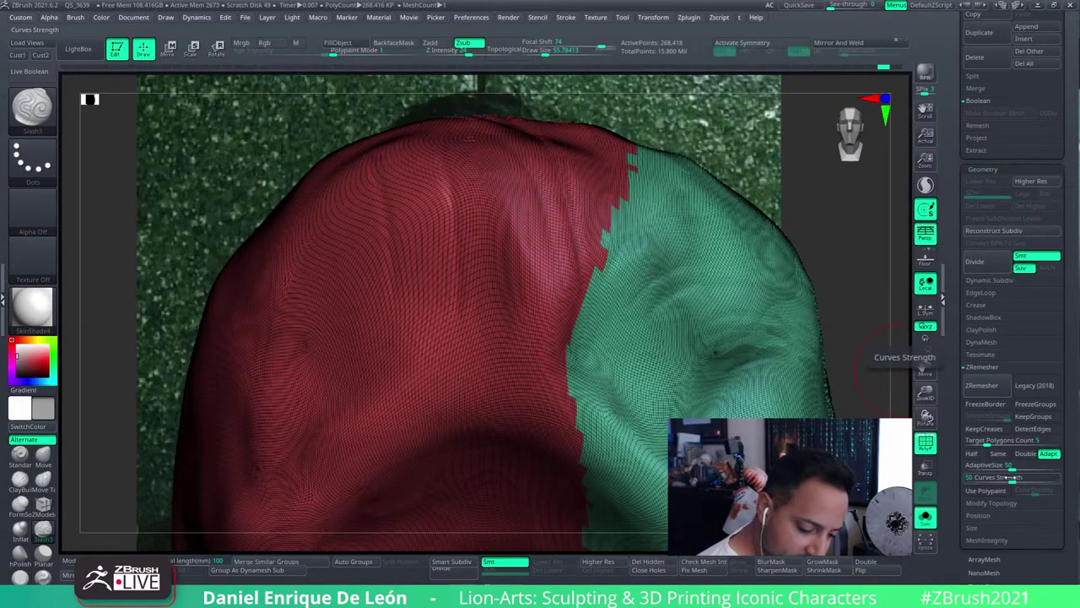
drag(1010, 478, 967, 478)
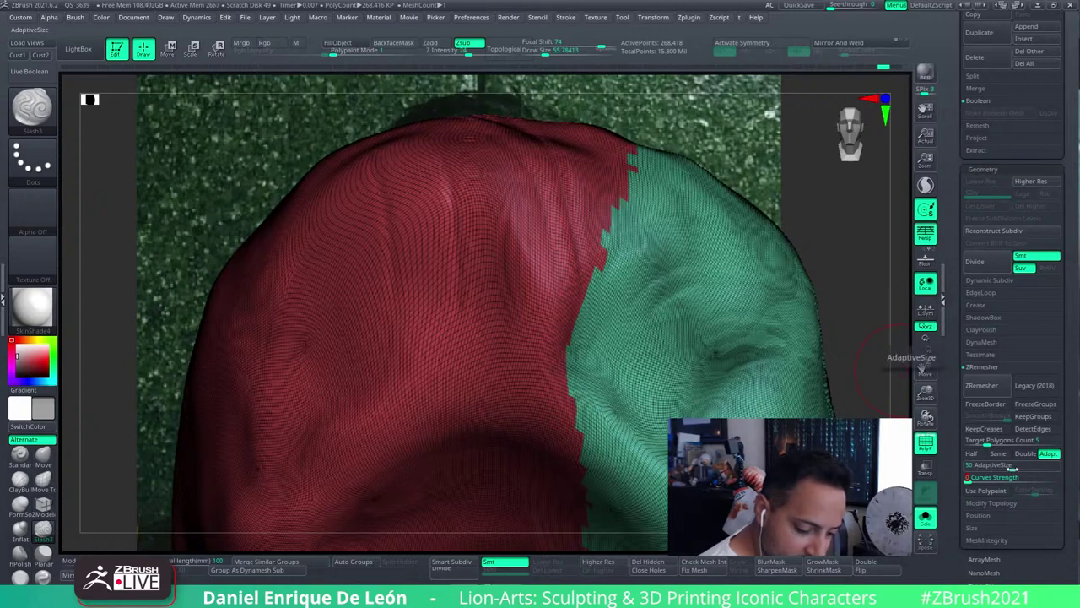
drag(1013, 465, 998, 465)
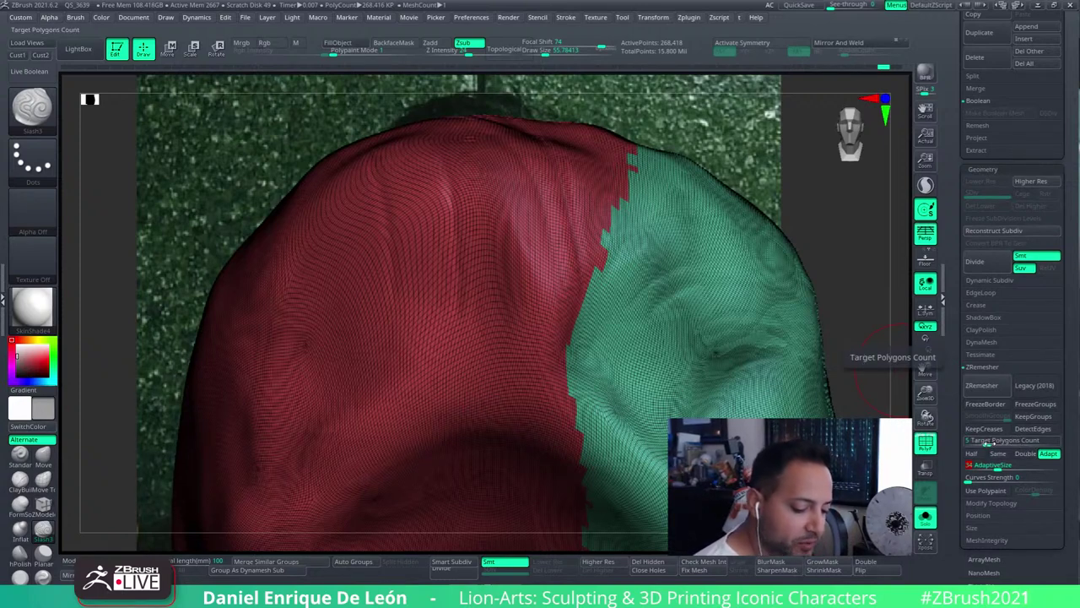
mouse_move(994, 440)
mouse_down()
mouse_move(1065, 440)
mouse_move(996, 441)
mouse_up()
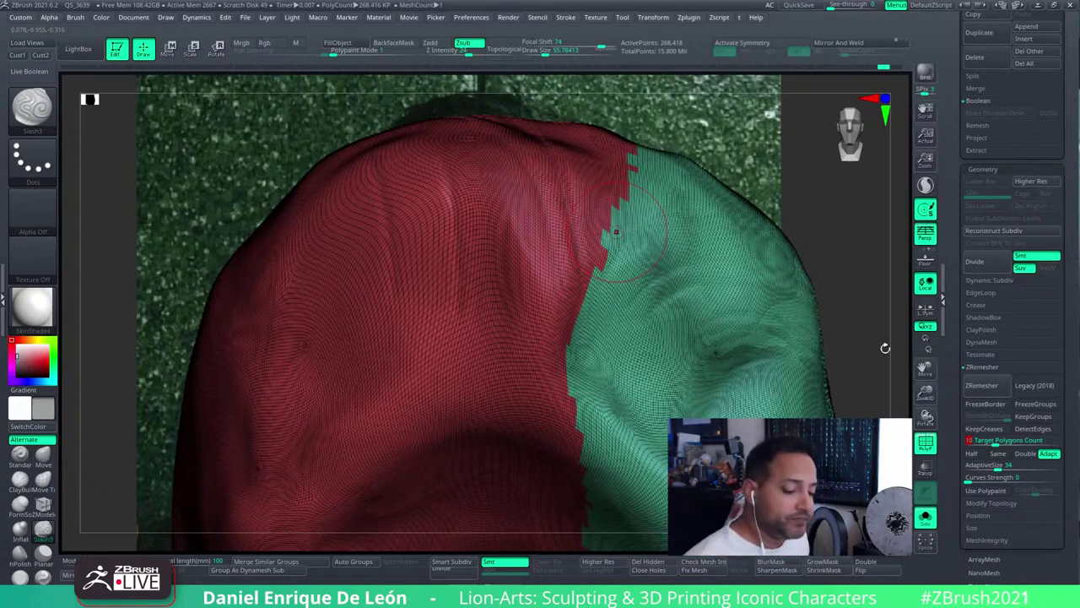
Check the hair mesh from behind and run ZRemesher on it
drag(905, 268, 636, 288)
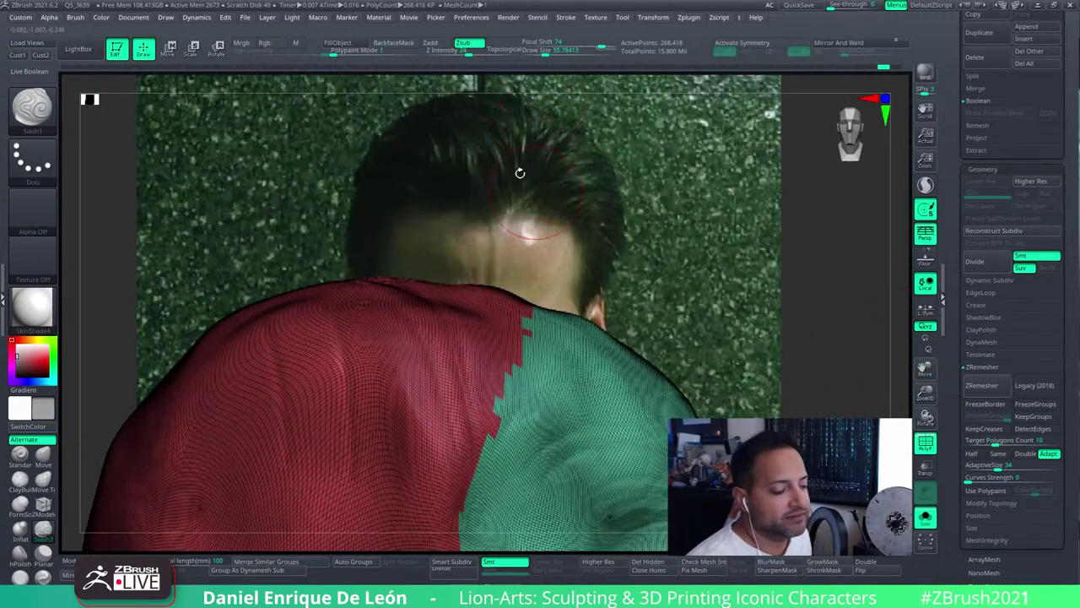
drag(926, 418, 1001, 392)
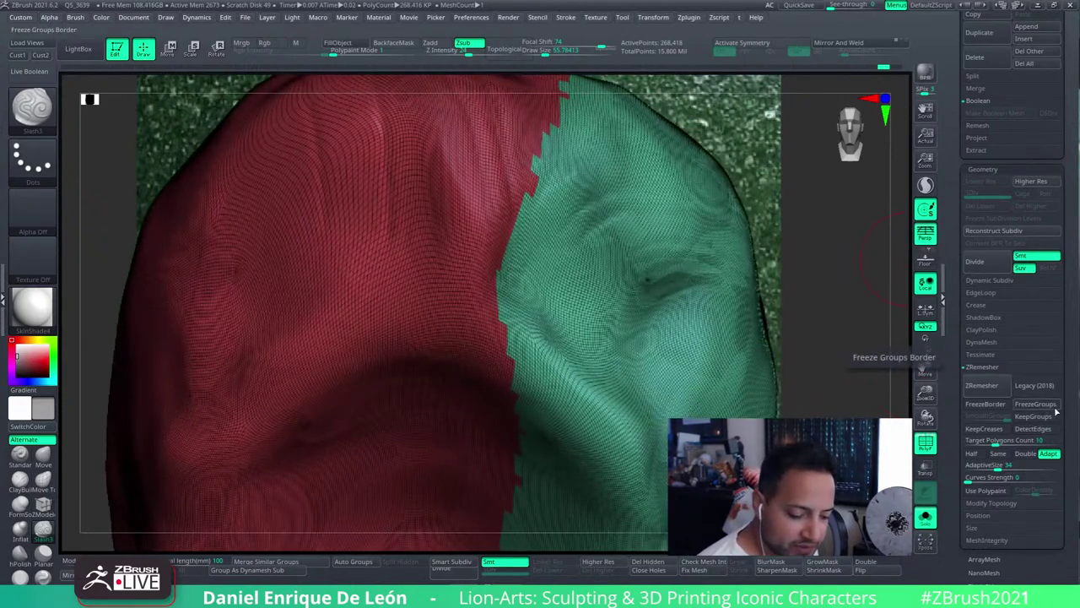
click(982, 386)
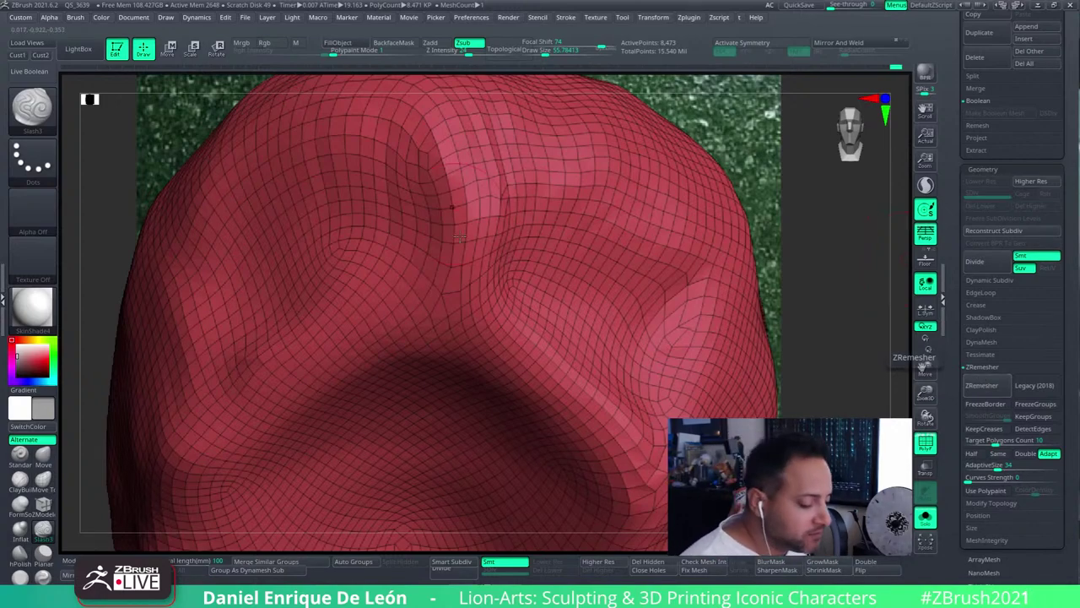
Orbit the remeshed low-poly hair to inspect its topology from behind and the left side
drag(835, 253, 465, 297)
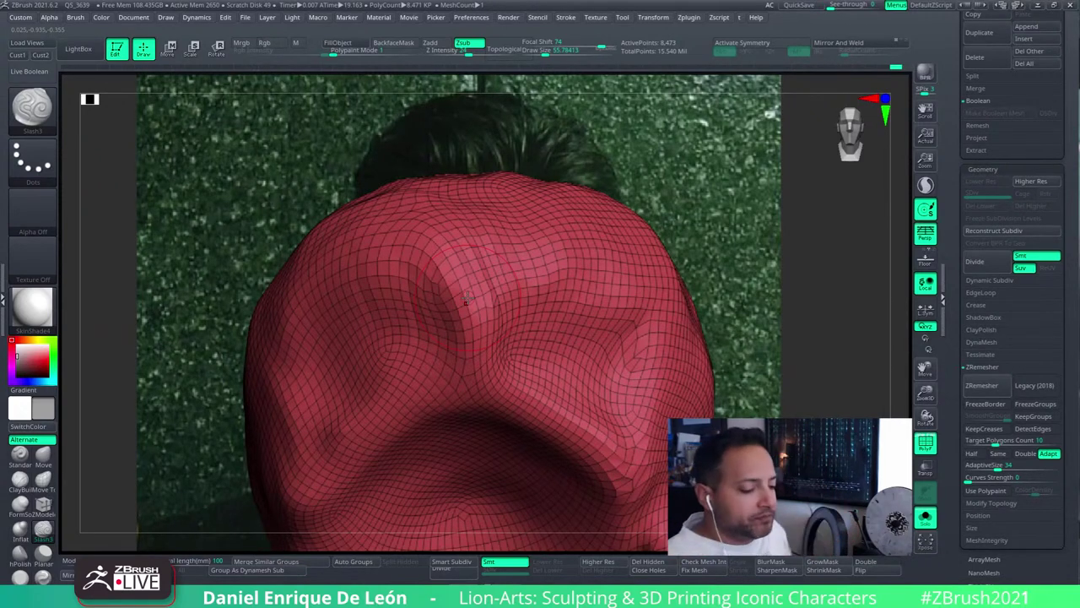
drag(830, 309, 504, 245)
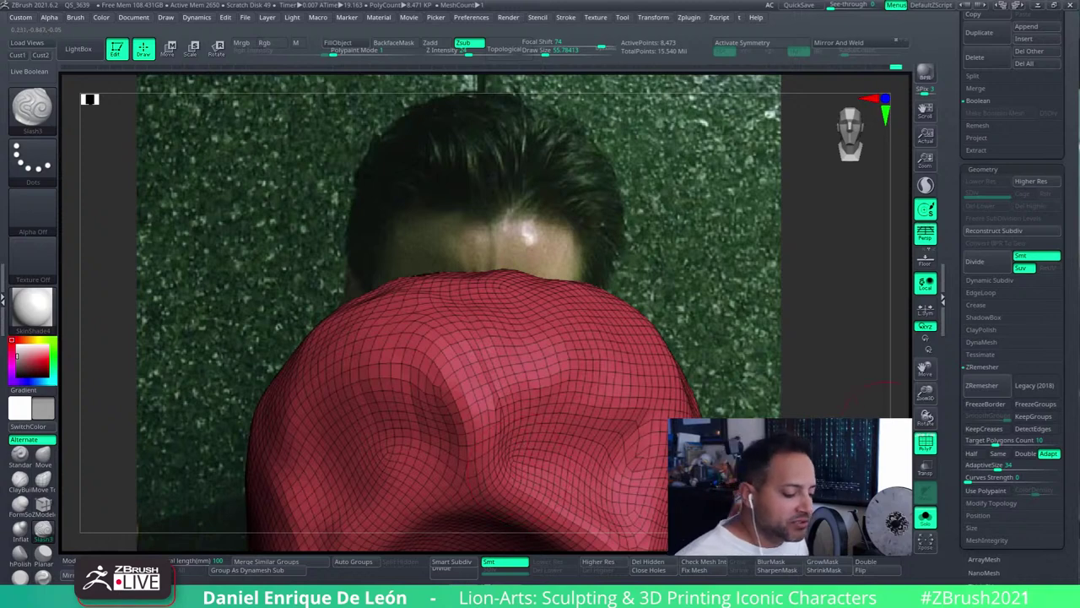
drag(363, 473, 495, 207)
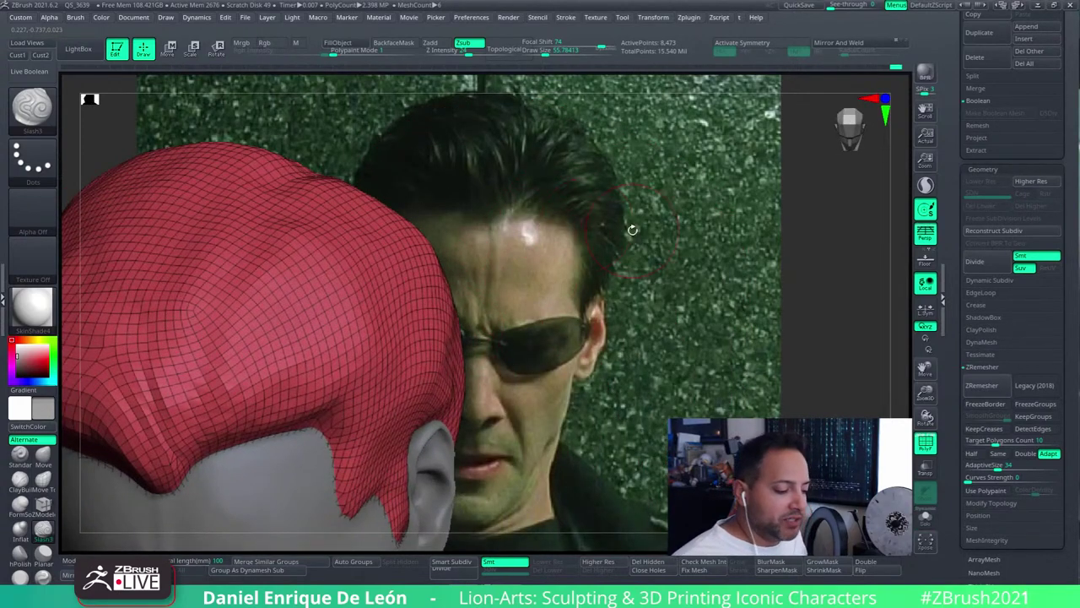
drag(220, 147, 143, 118)
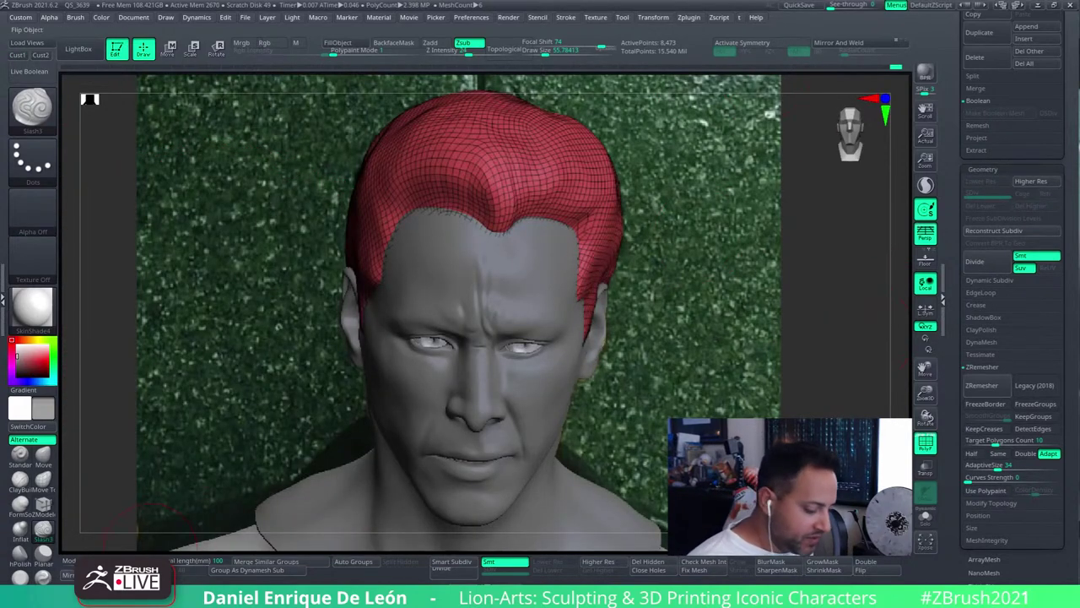
Make the bust see-through and recall the Cust1 view to align it with Neo
drag(68, 561, 89, 562)
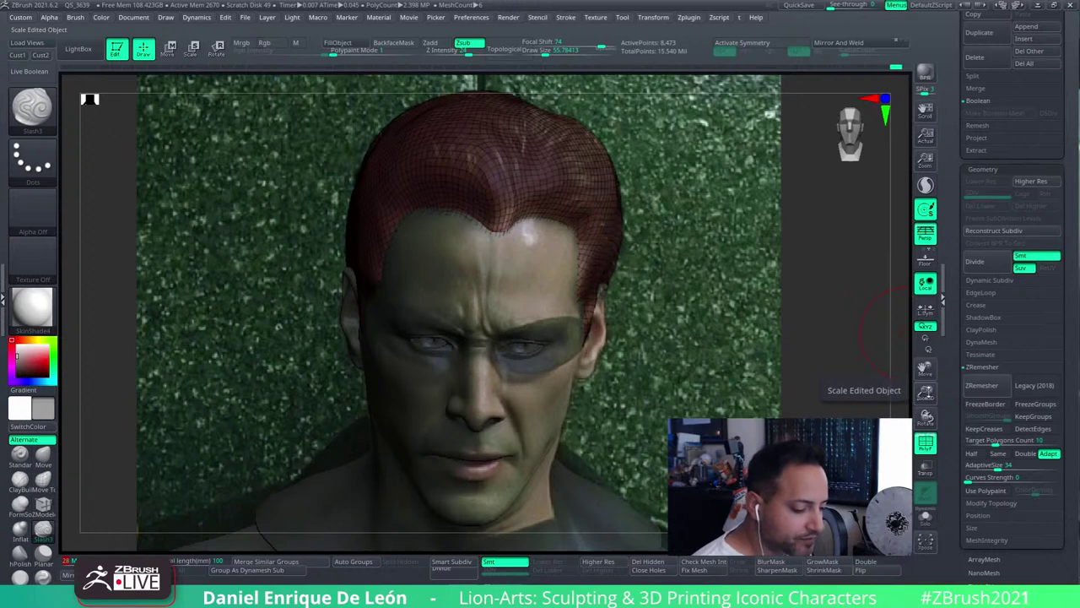
drag(926, 391, 869, 366)
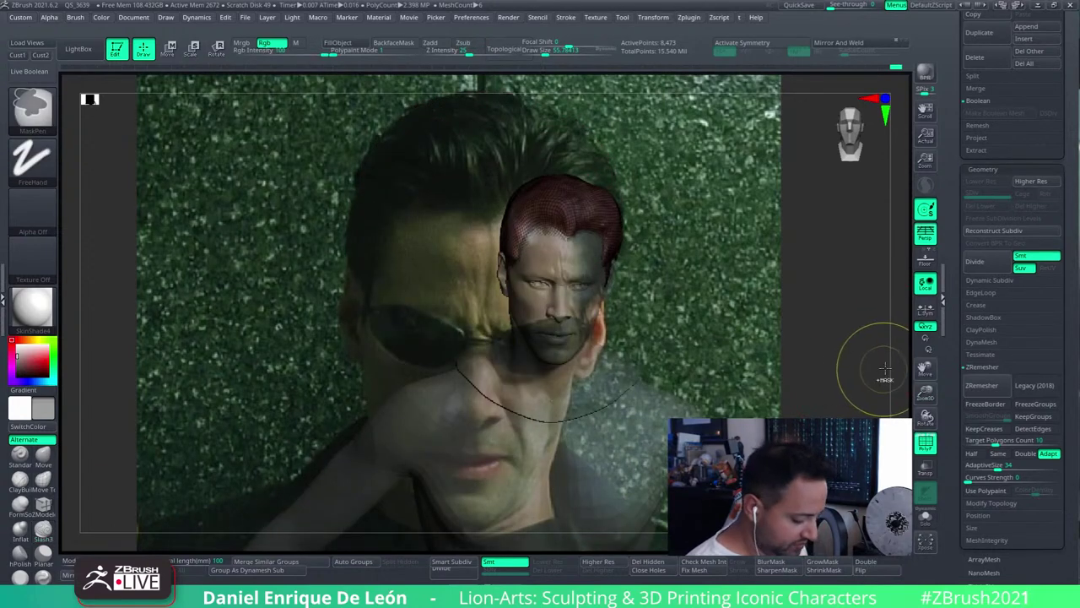
key(ctrl+z)
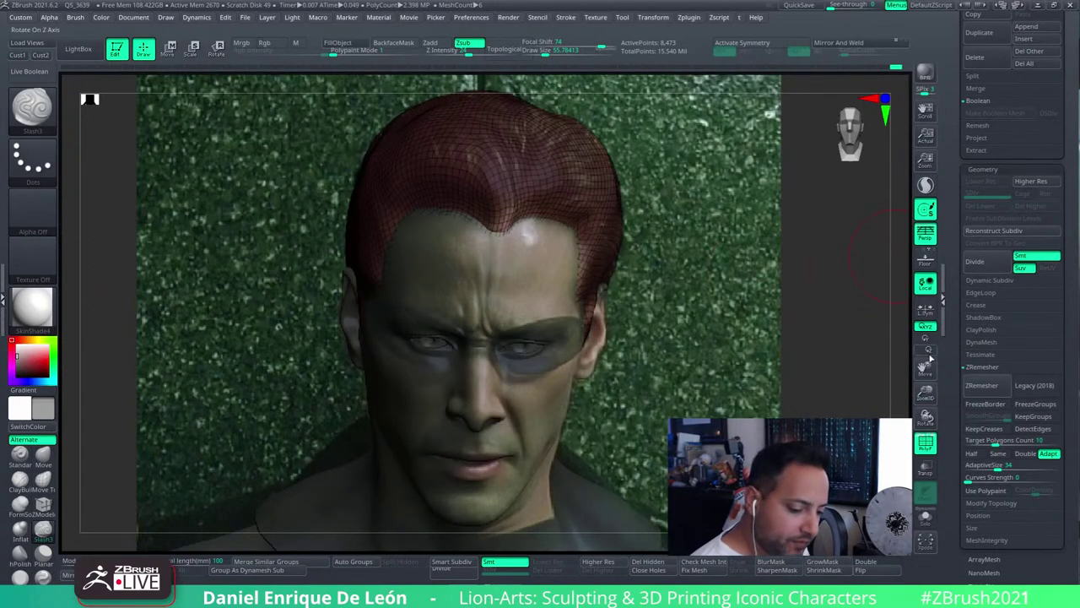
drag(925, 369, 813, 371)
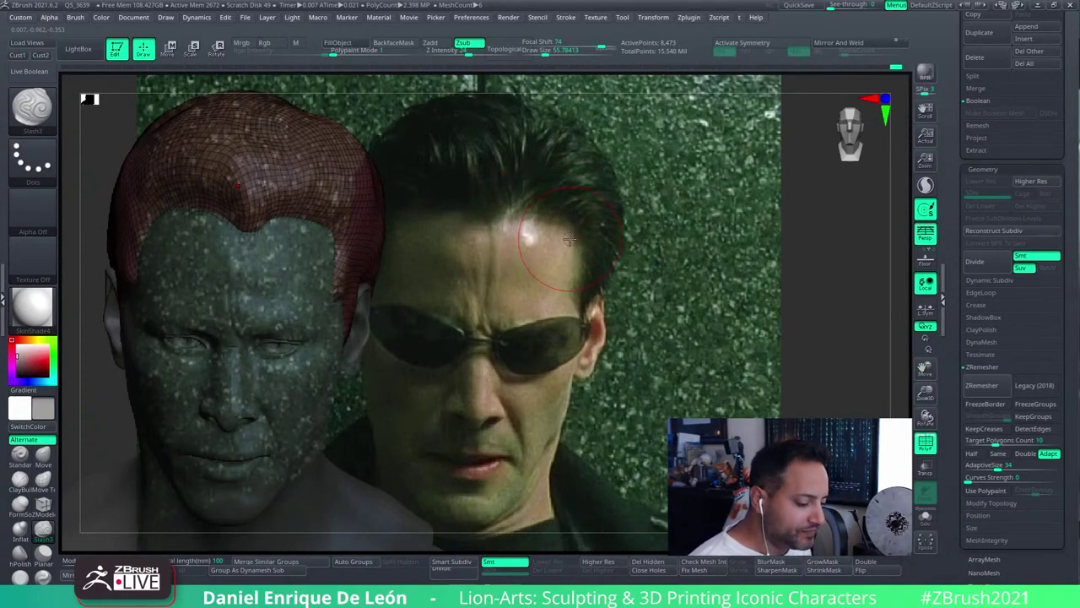
click(18, 55)
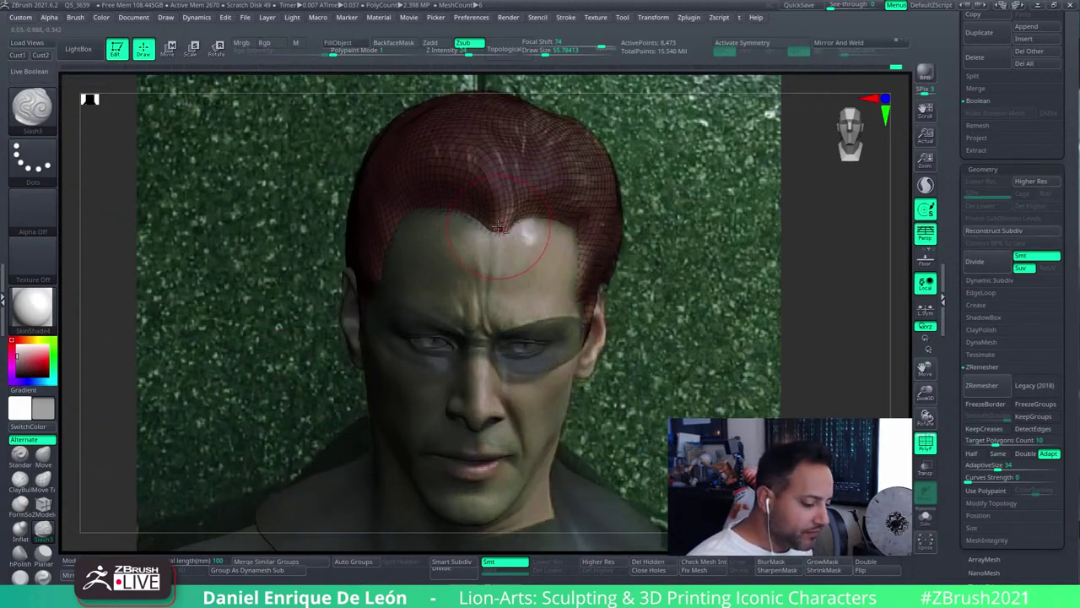
Switch to a smaller Move brush and push the front hairline across the forehead
key(b)
key(m)
key(v)
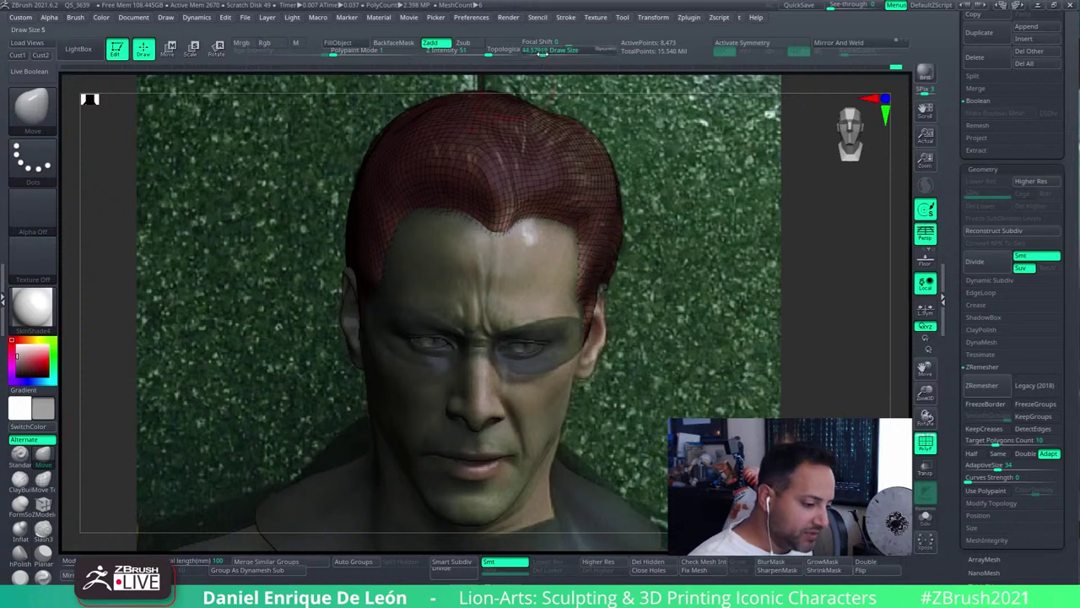
drag(541, 52, 535, 52)
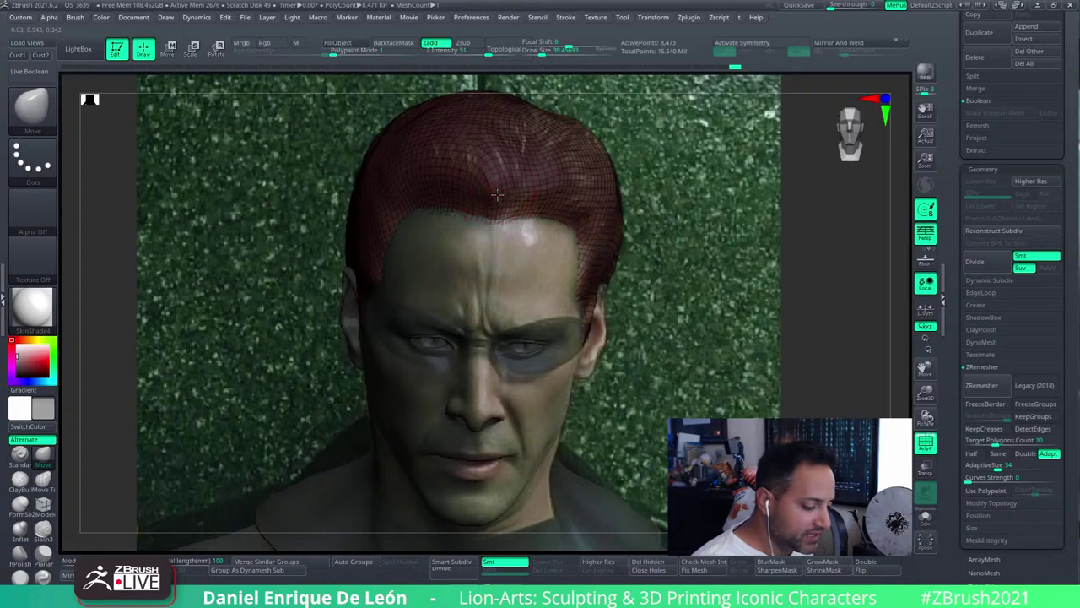
right_drag(511, 176, 537, 165)
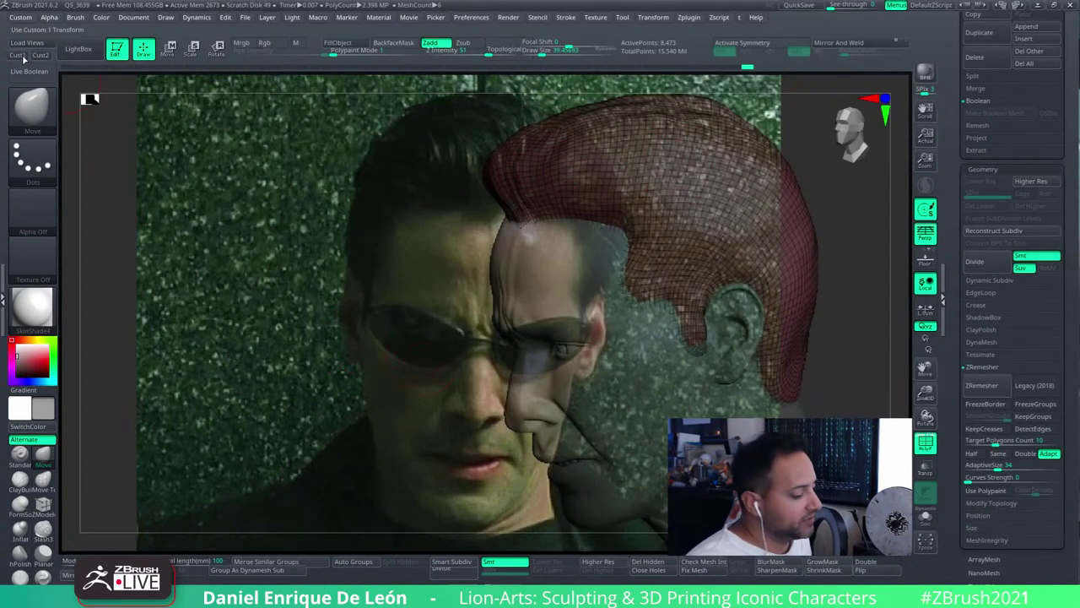
shift+right_drag(598, 201, 580, 230)
drag(581, 229, 531, 226)
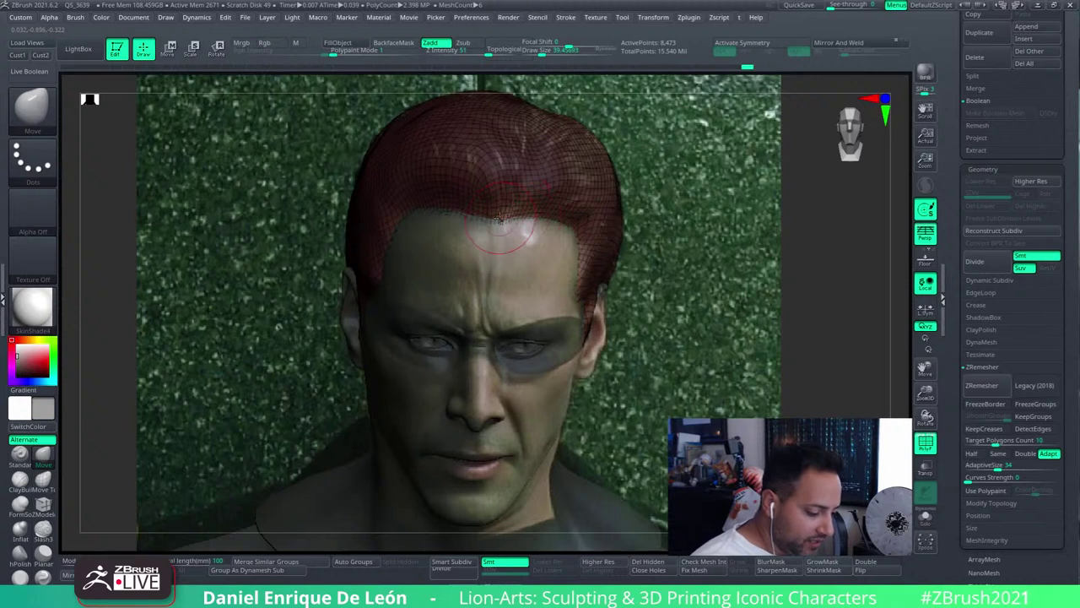
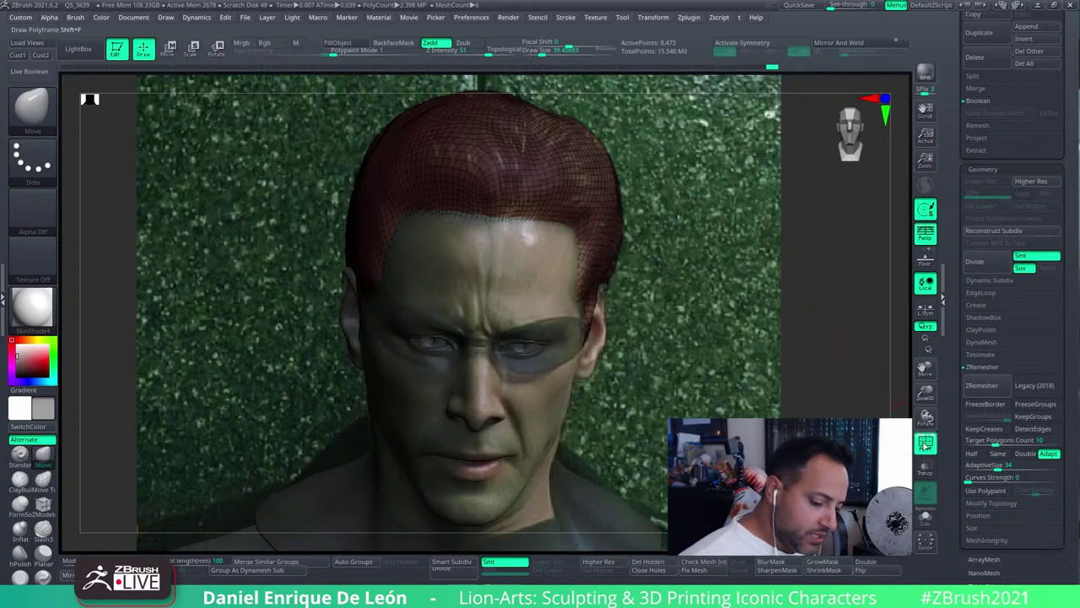
Make Keanu-Neo-Snear6 the active subtool and show it alone with Solo
click(926, 444)
click(926, 444)
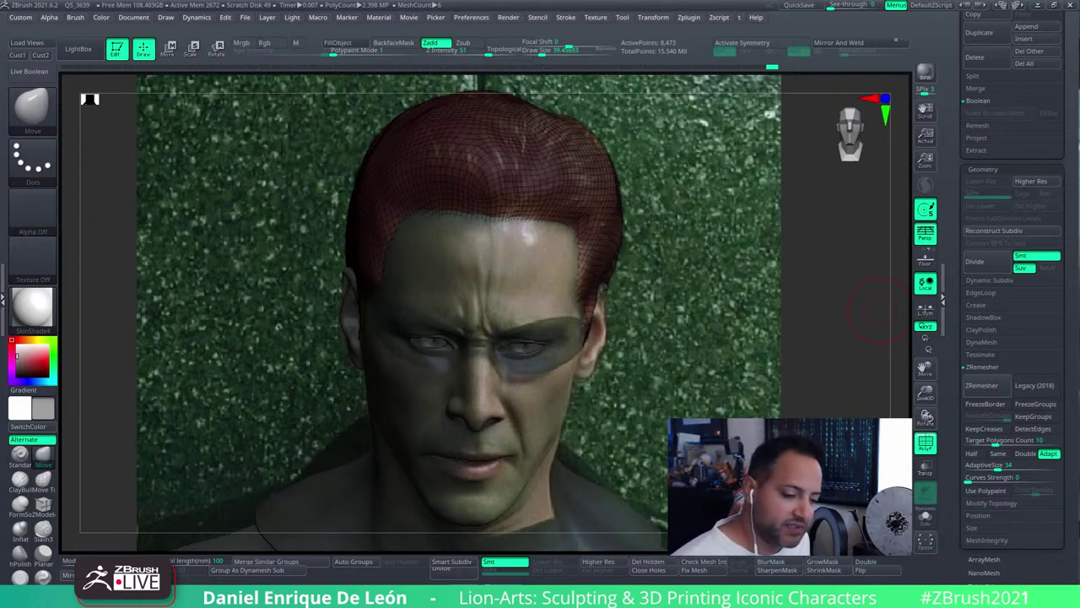
scroll(979, 274, up, 10)
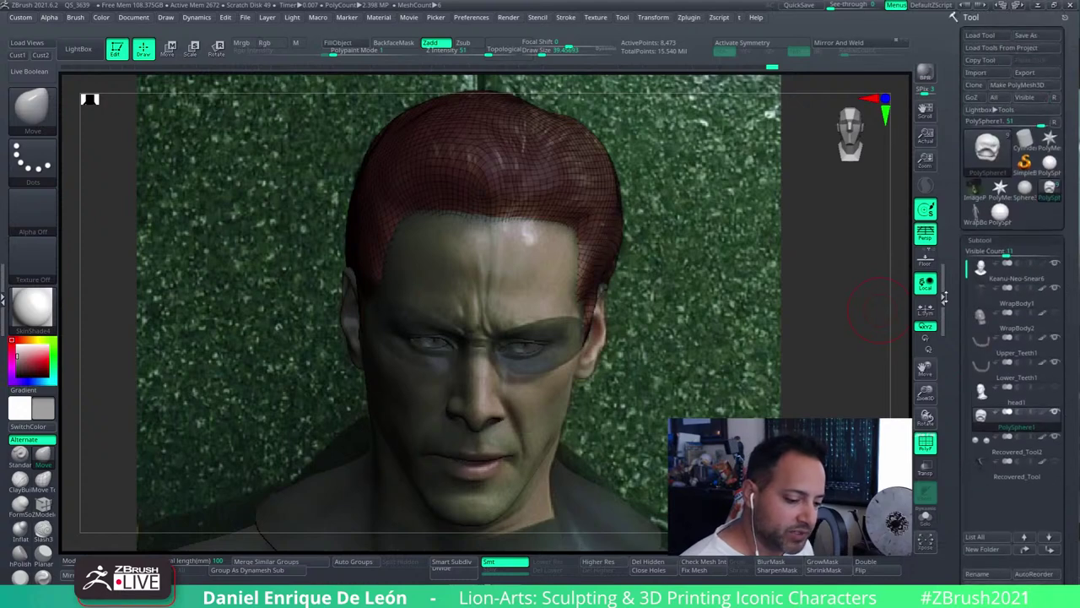
click(980, 274)
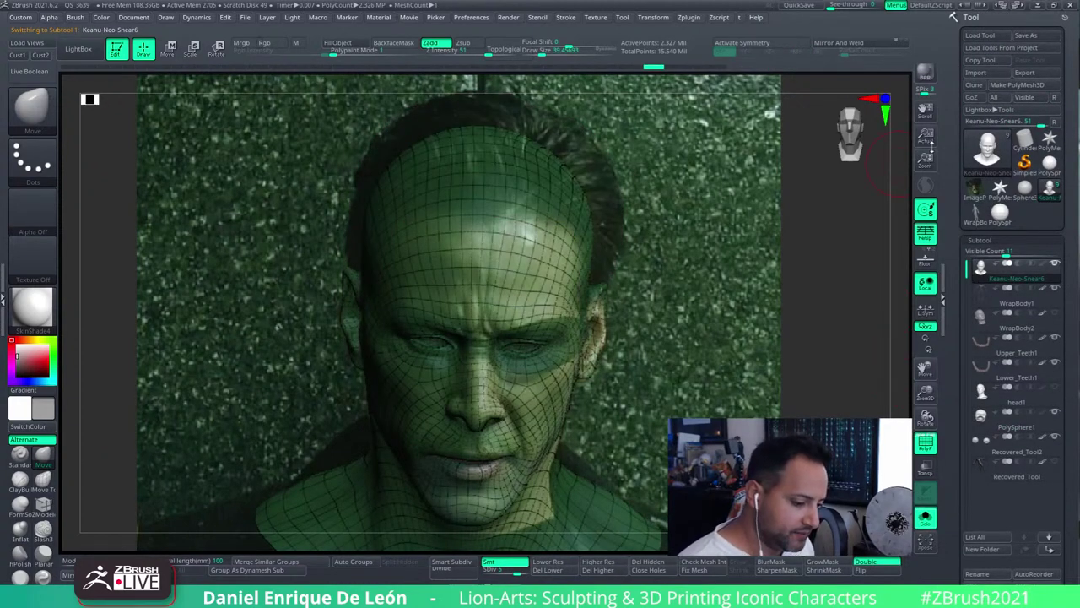
click(932, 149)
Place the head facing forward beside the Neo reference photo, then make head1 active
click(926, 466)
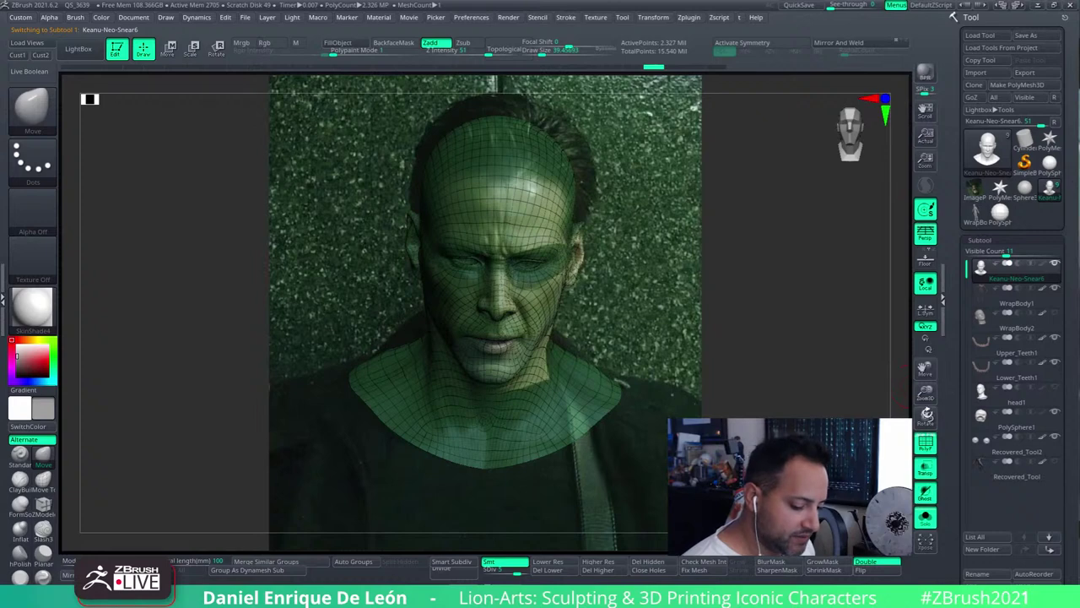
click(926, 492)
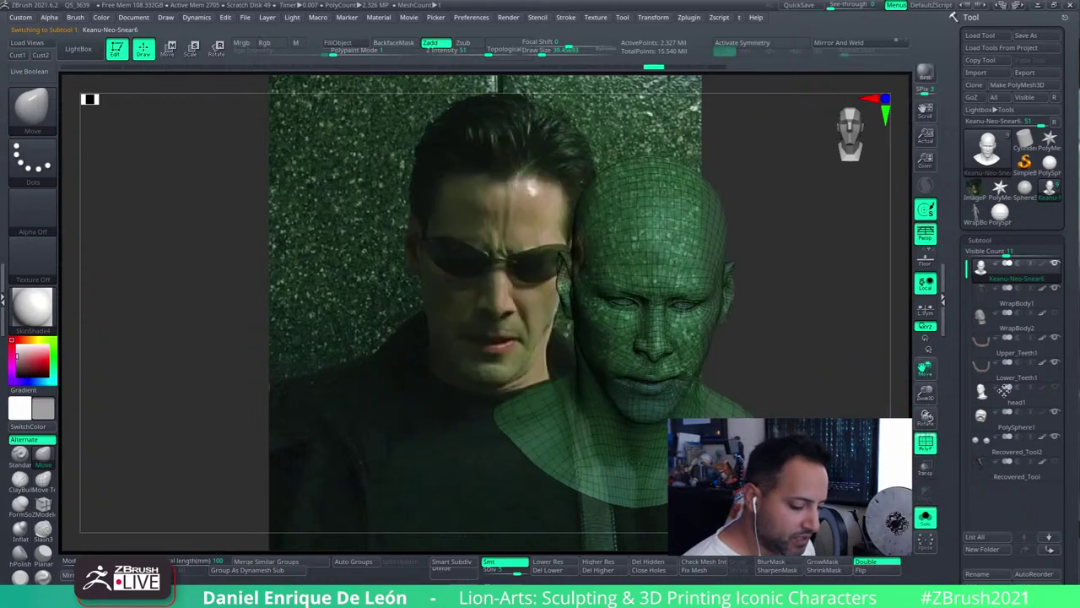
drag(895, 380, 888, 364)
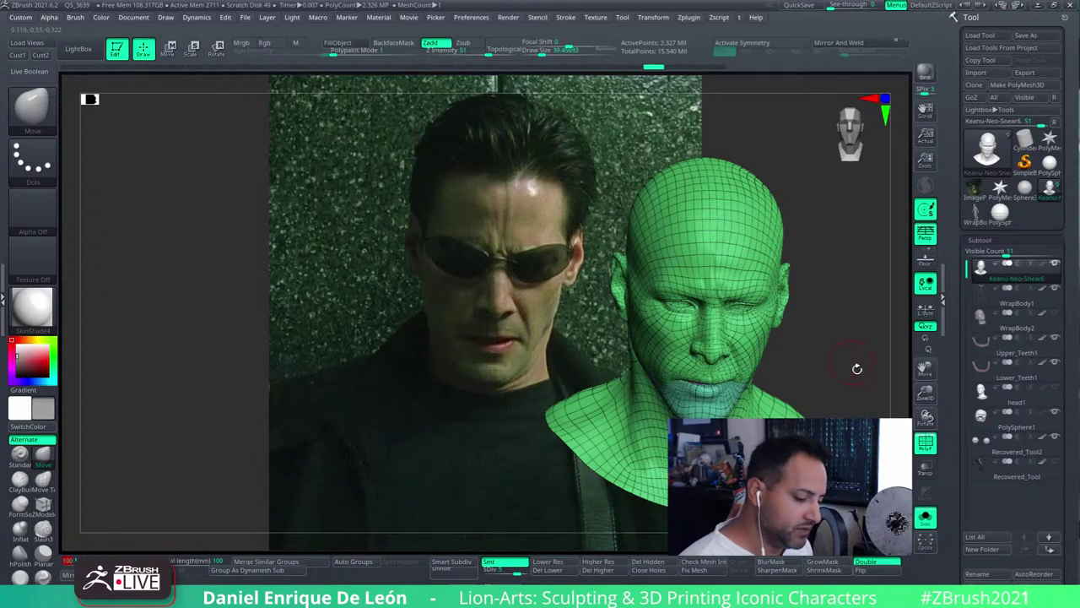
mouse_move(856, 366)
shift+mouse_down()
mouse_move(872, 397)
mouse_move(882, 394)
mouse_move(858, 381)
shift+mouse_up()
click(1013, 395)
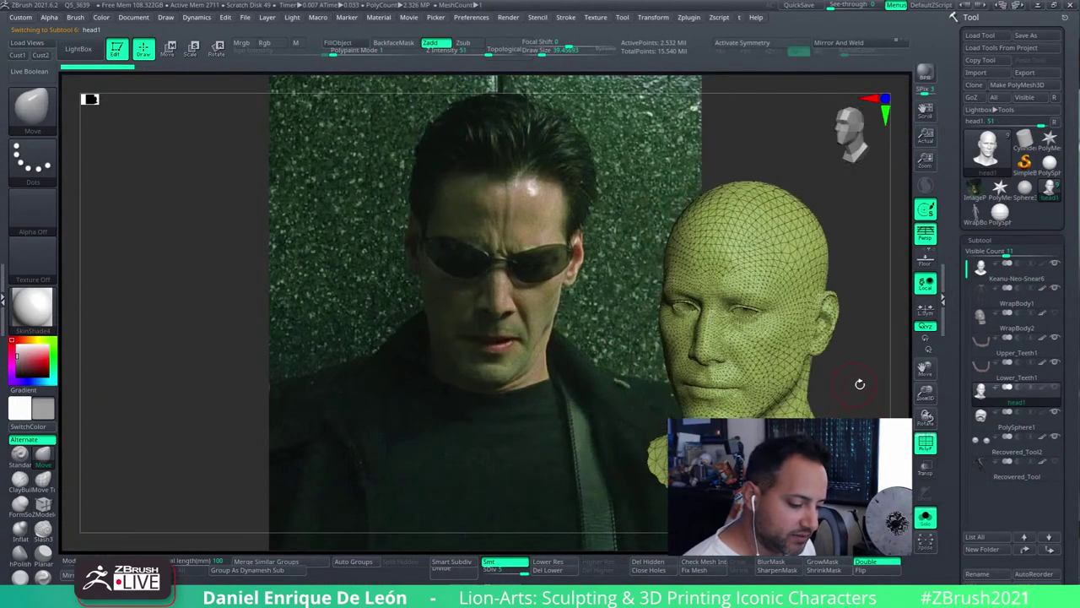
Zoom head1 up to fill the view and snap it to a straight front view
drag(935, 401, 841, 380)
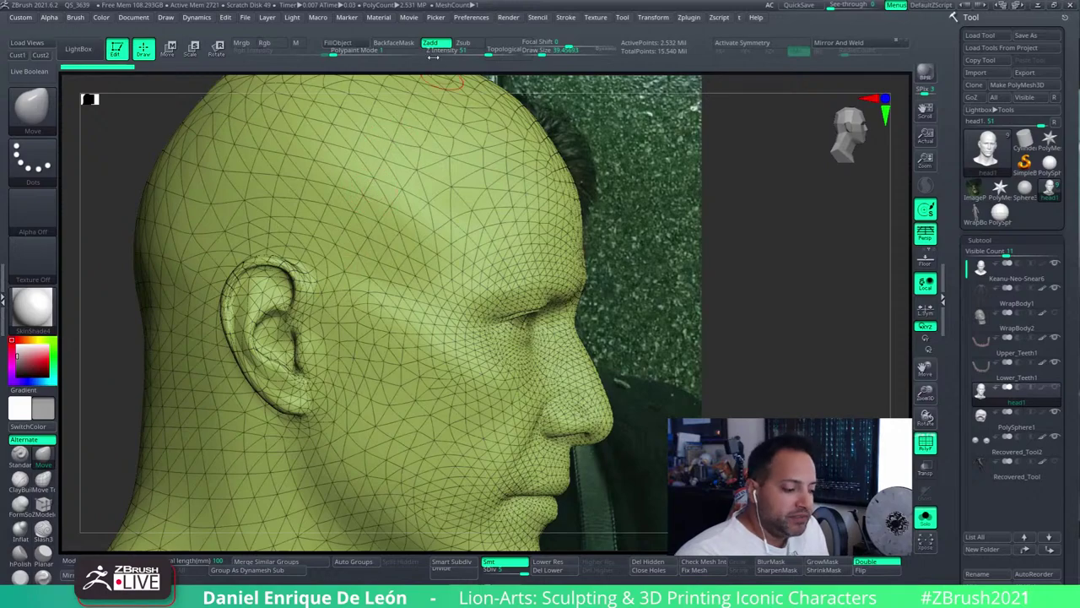
drag(786, 320, 957, 335)
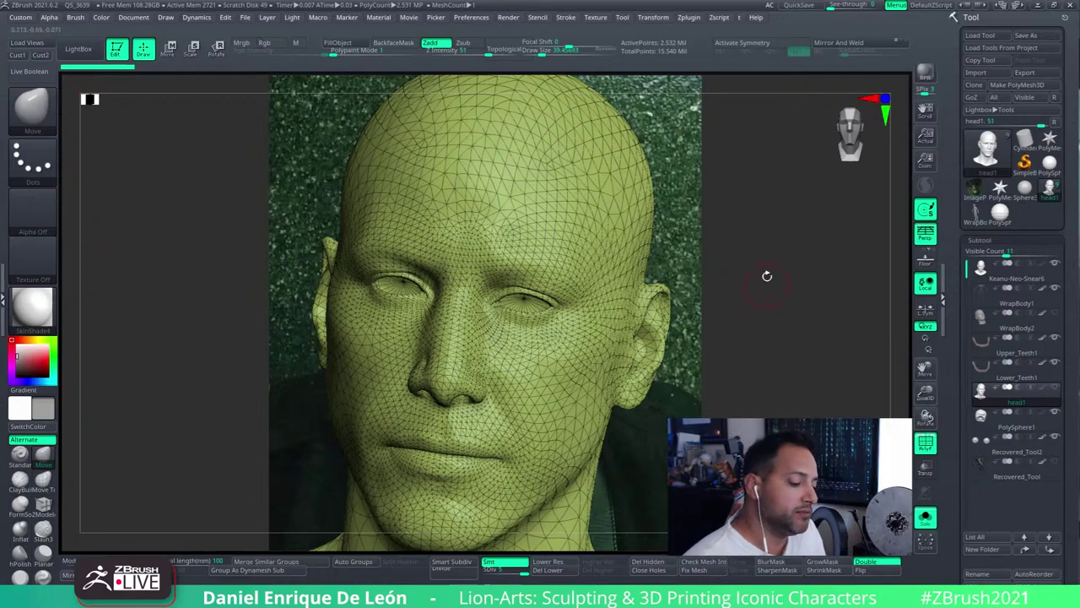
drag(767, 278, 831, 298)
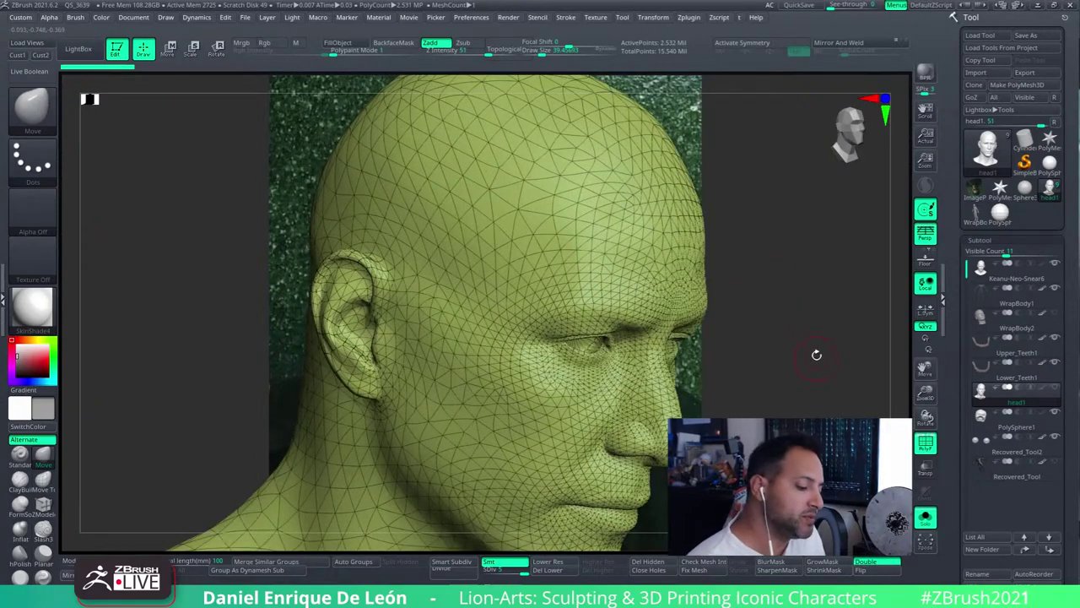
mouse_move(815, 355)
mouse_down()
mouse_move(834, 366)
mouse_move(821, 371)
mouse_move(830, 379)
mouse_move(820, 346)
mouse_up()
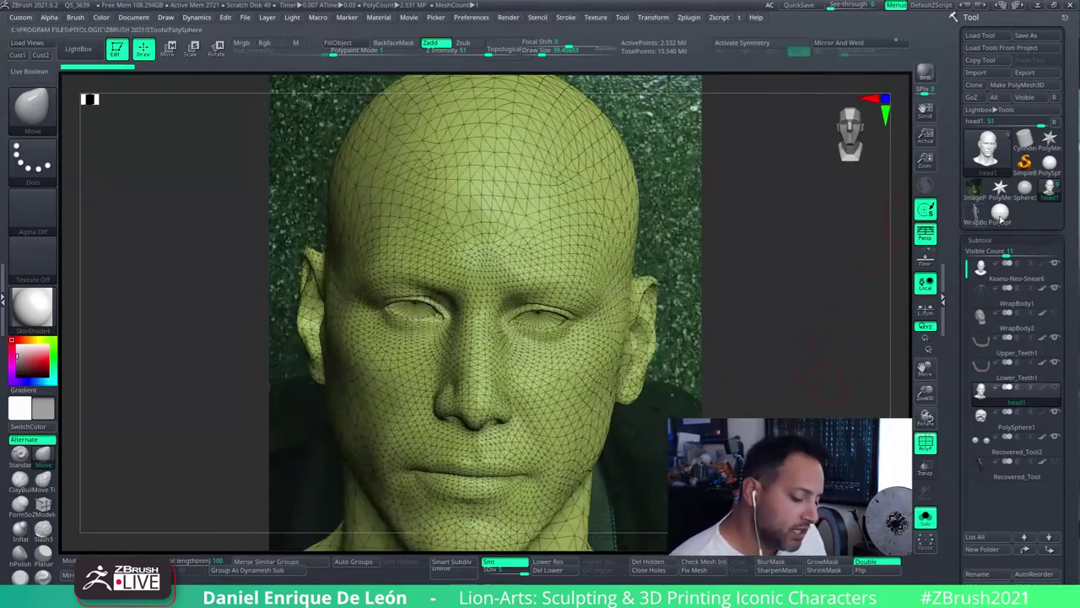
key(alt+Up)
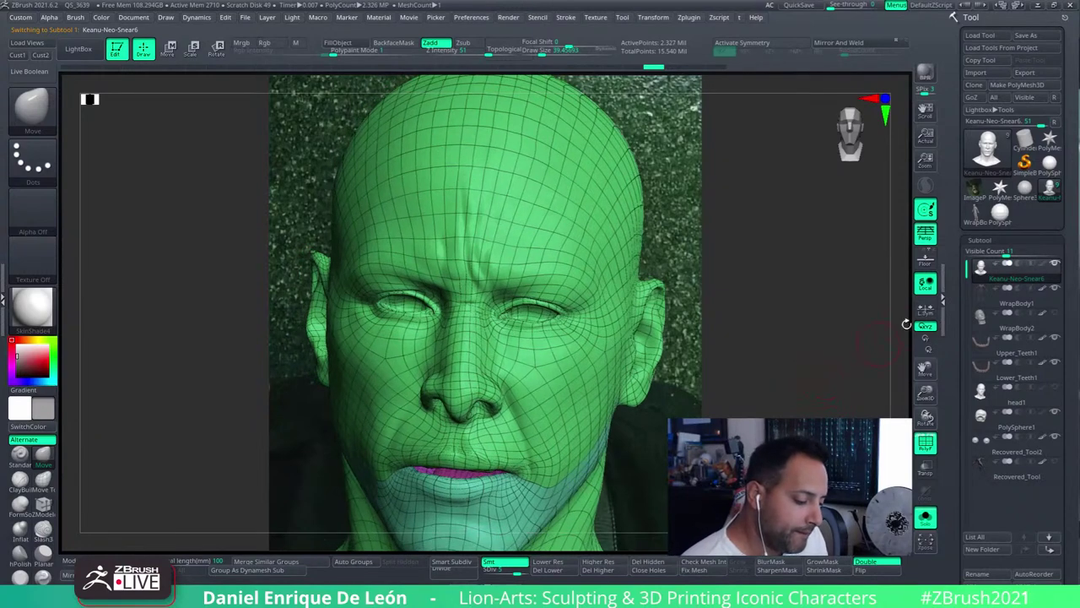
Hide the wireframe, recall the saved bust-and-shoulders view, and show all subtools again
click(927, 442)
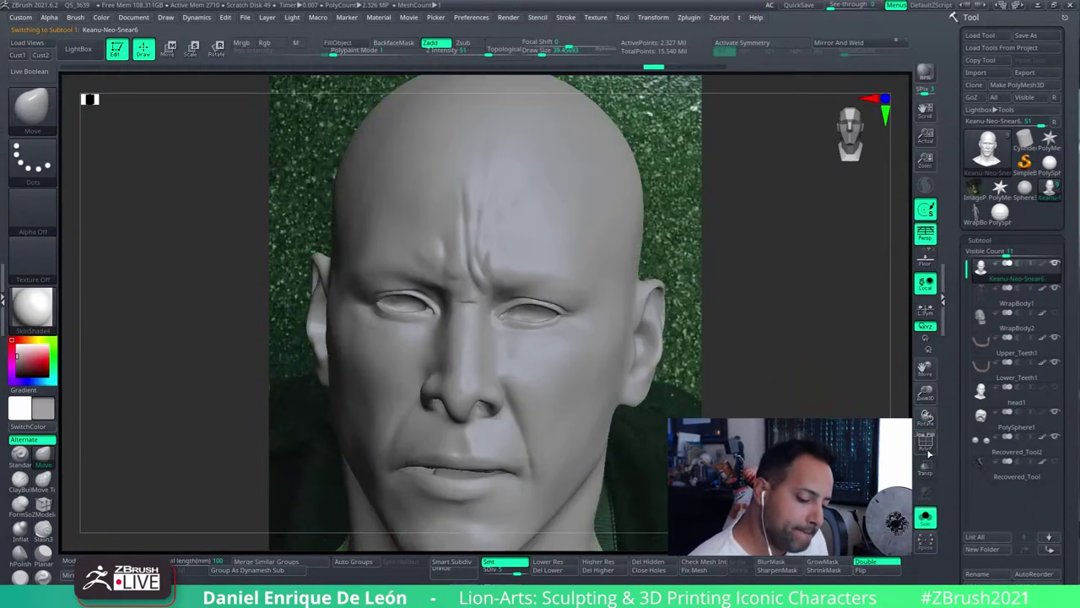
click(18, 55)
click(926, 516)
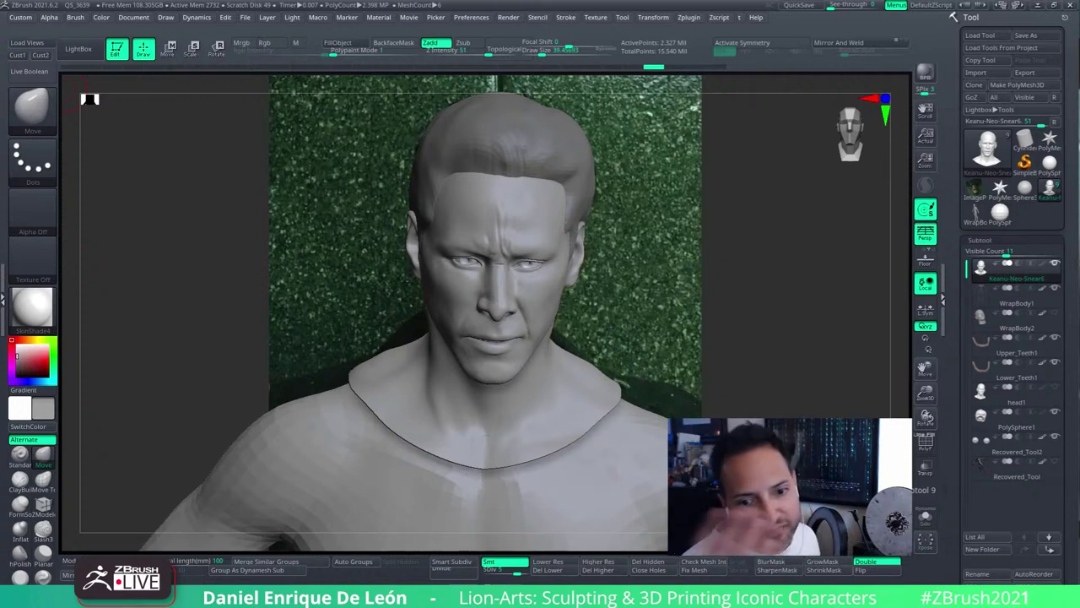
Frame the face close up with the wireframe on and PolySphere1 as the active subtool
mouse_move(798, 321)
mouse_down()
mouse_move(815, 315)
mouse_move(810, 287)
mouse_up()
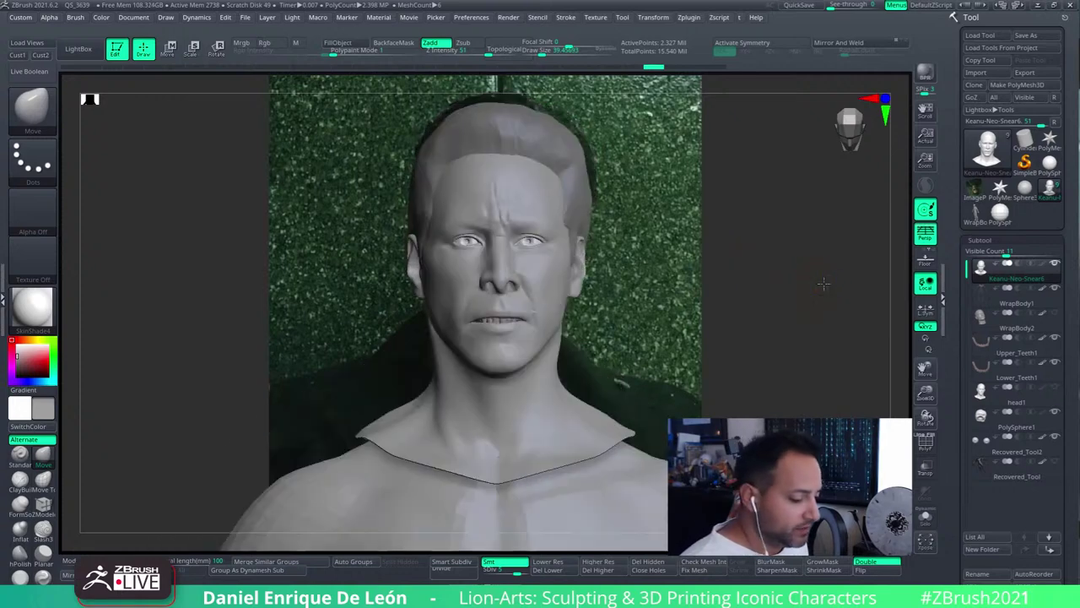
right_drag(503, 172, 516, 215)
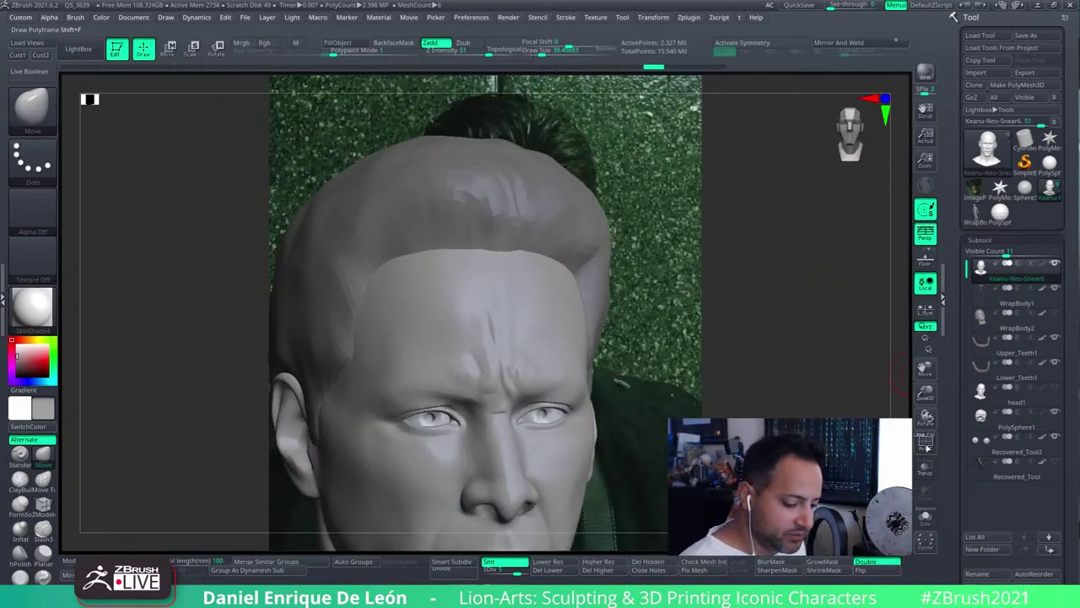
click(927, 446)
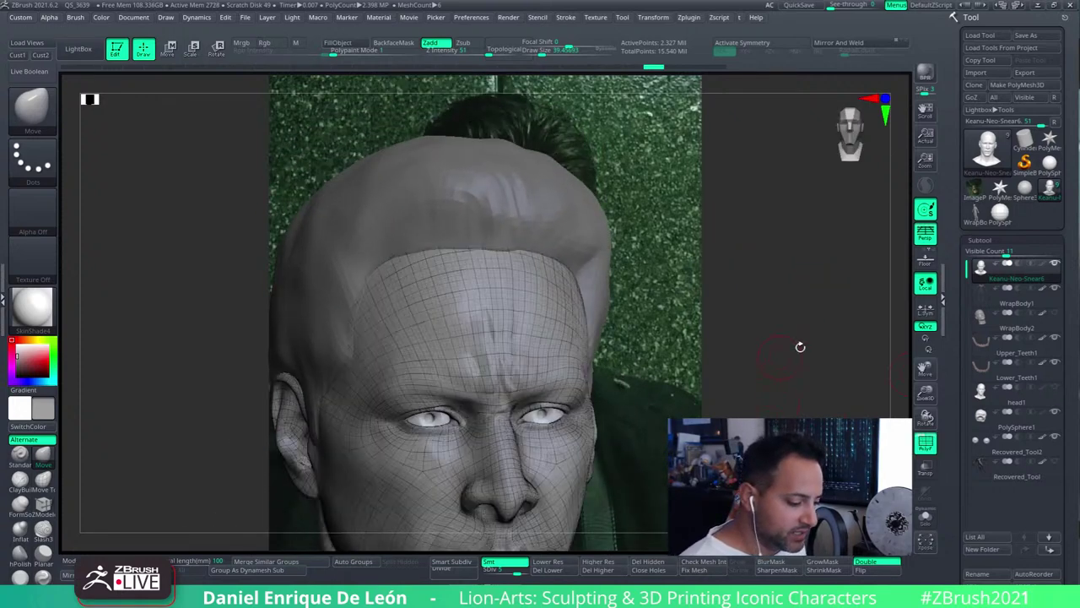
click(982, 414)
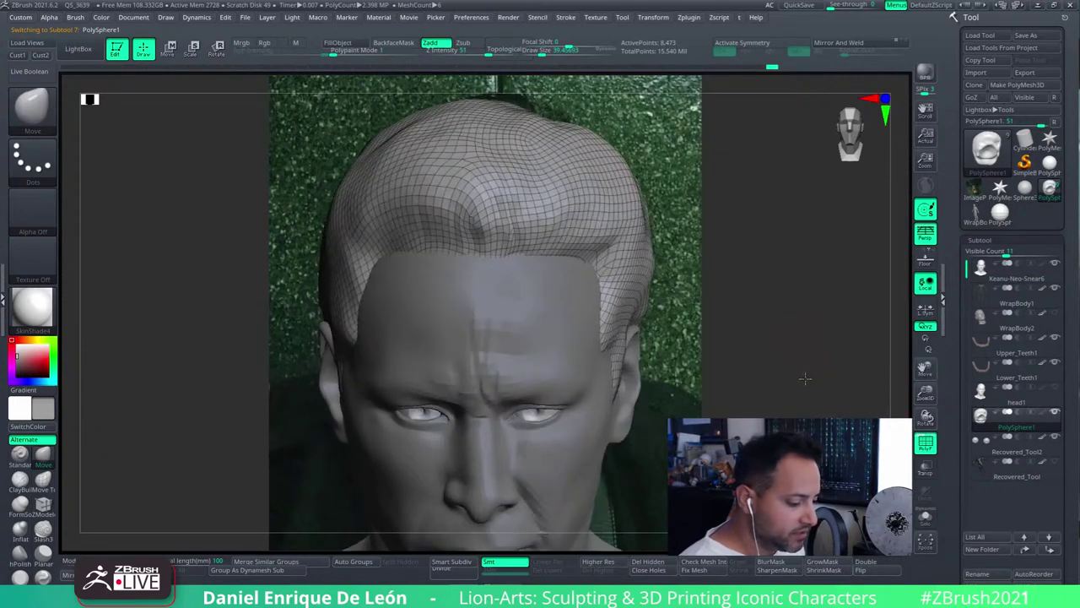
Deepen the hair cap's forehead crease with the Move brush and mask a band along the fold
ctrl+right_drag(495, 231, 484, 253)
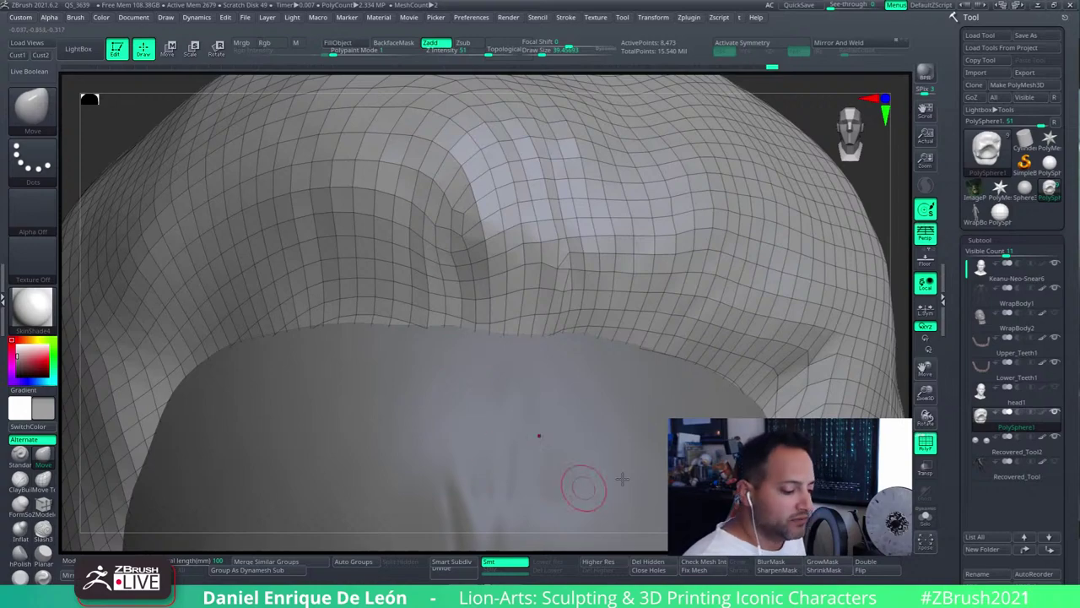
mouse_move(622, 480)
right_down()
mouse_move(701, 357)
mouse_move(630, 284)
mouse_move(617, 379)
mouse_move(571, 251)
right_up()
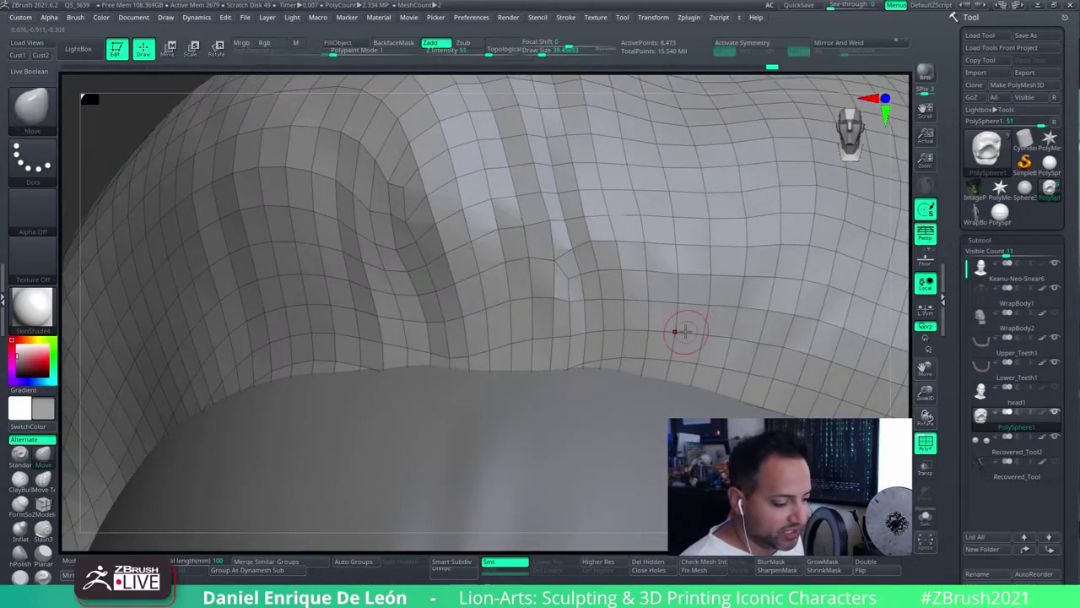
mouse_move(685, 331)
right_down()
mouse_move(602, 265)
mouse_move(579, 273)
right_up()
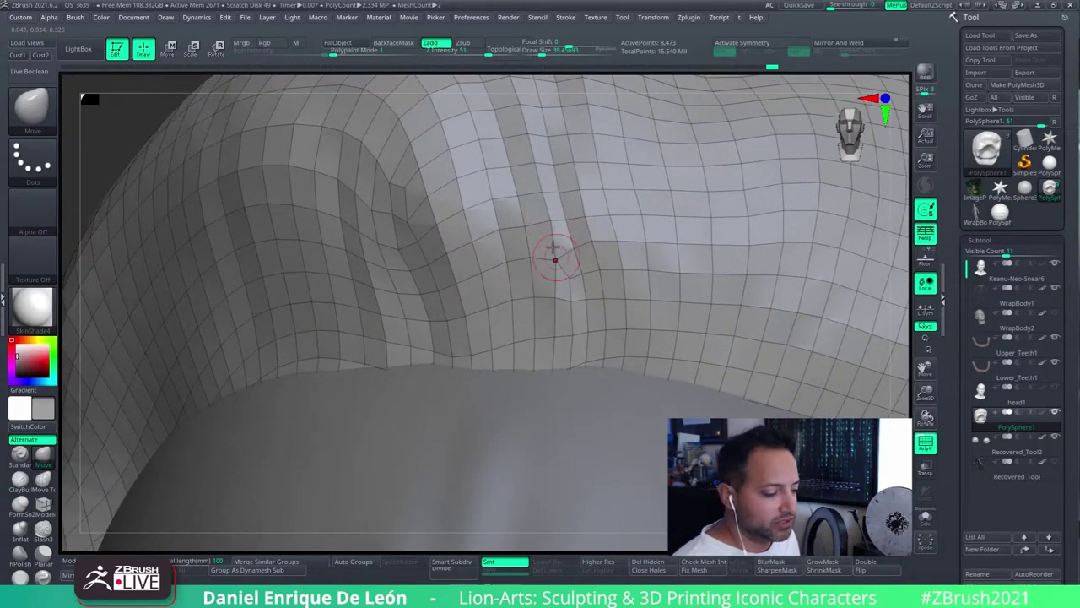
drag(568, 241, 571, 248)
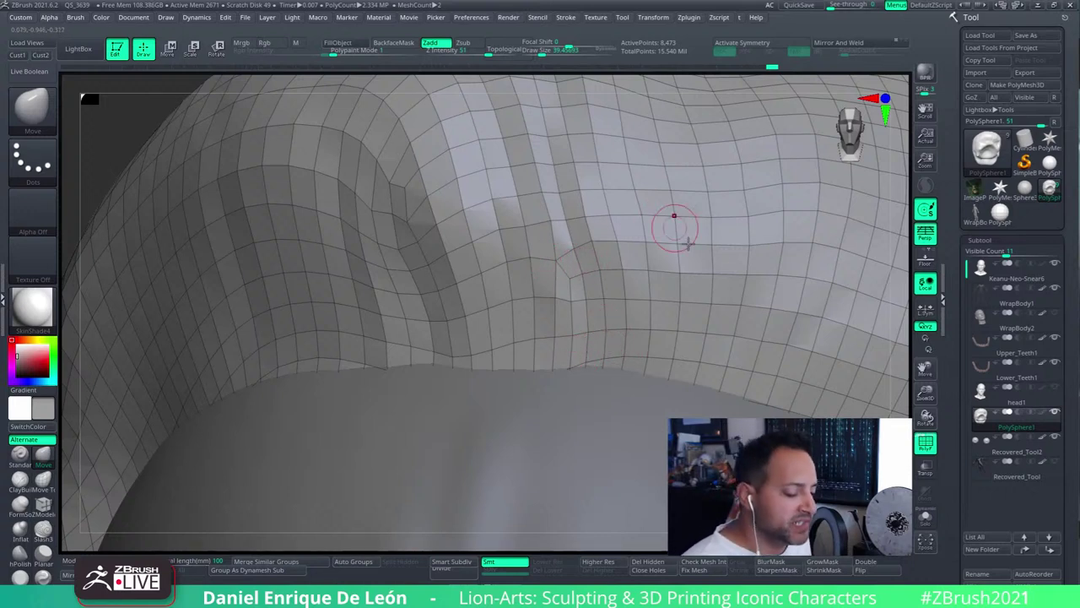
key(ctrl)
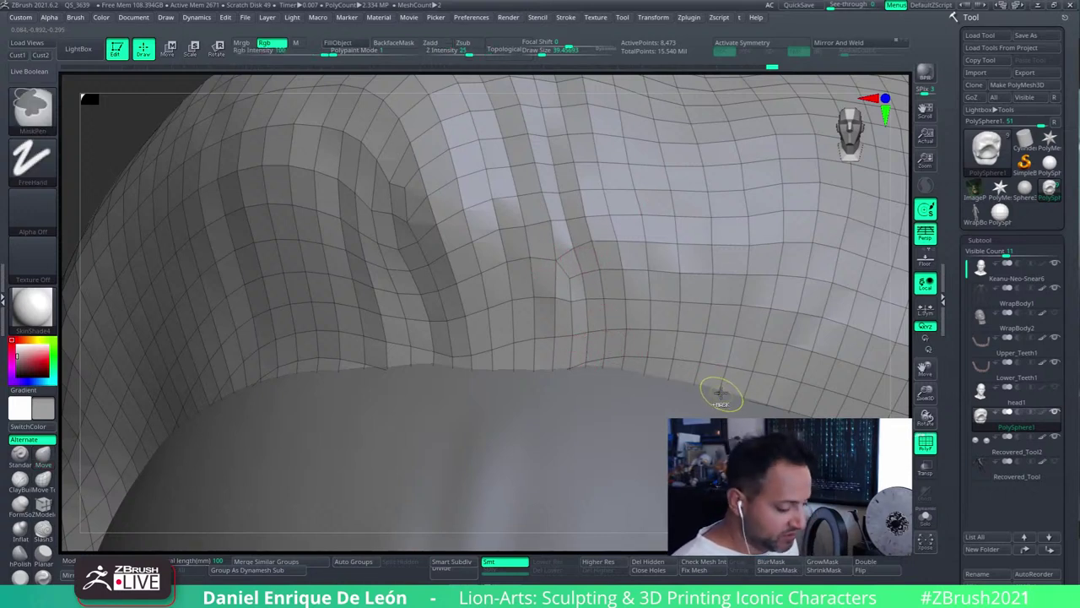
ctrl+drag(700, 366, 591, 224)
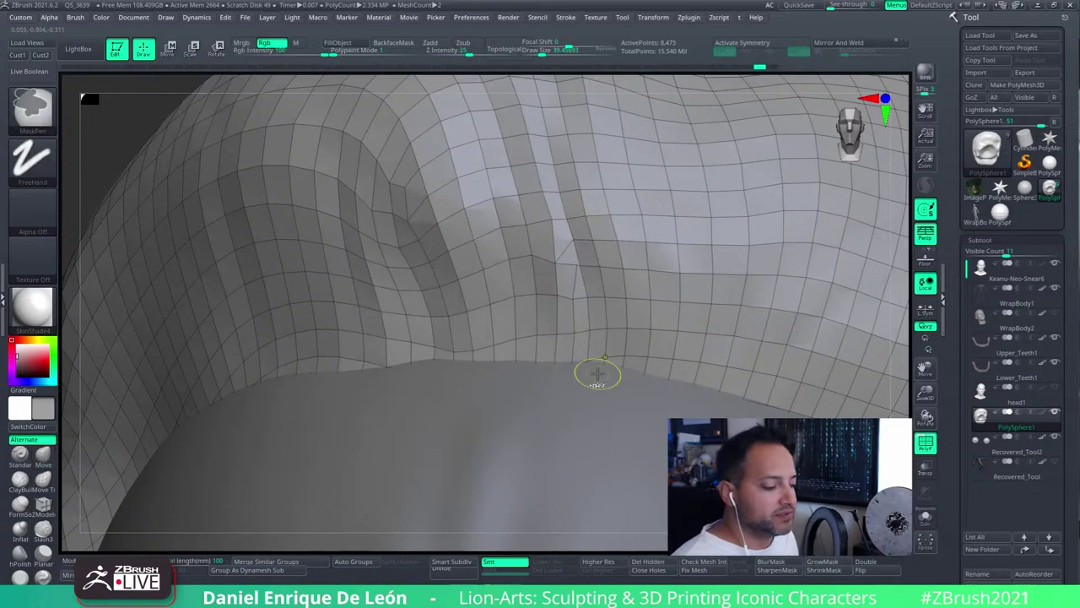
key(ctrl+shift)
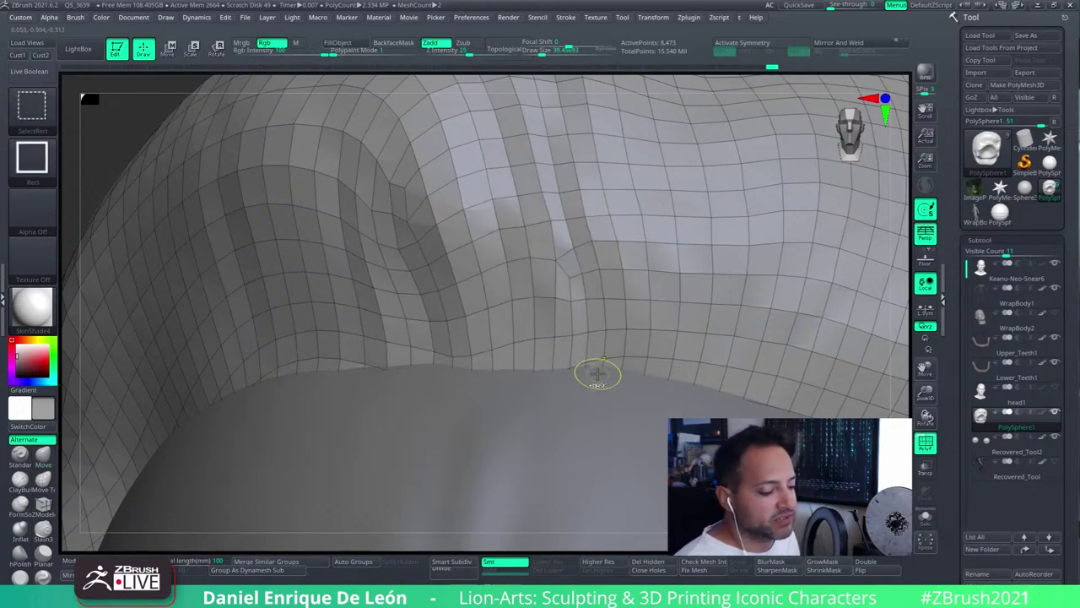
mouse_move(599, 375)
right_down()
mouse_move(681, 352)
mouse_move(685, 306)
mouse_move(734, 287)
right_up()
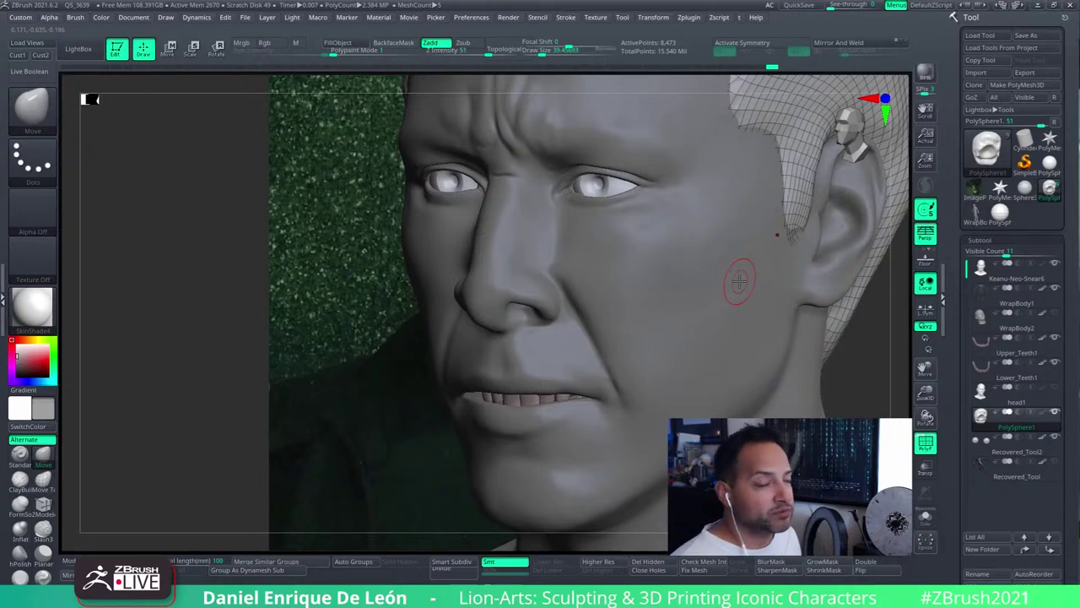
Reactivate Keanu-Neo-Snear6 and frame its cheek, nose, mouth and chin up close
alt+click(724, 388)
ctrl+right_drag(700, 397, 550, 229)
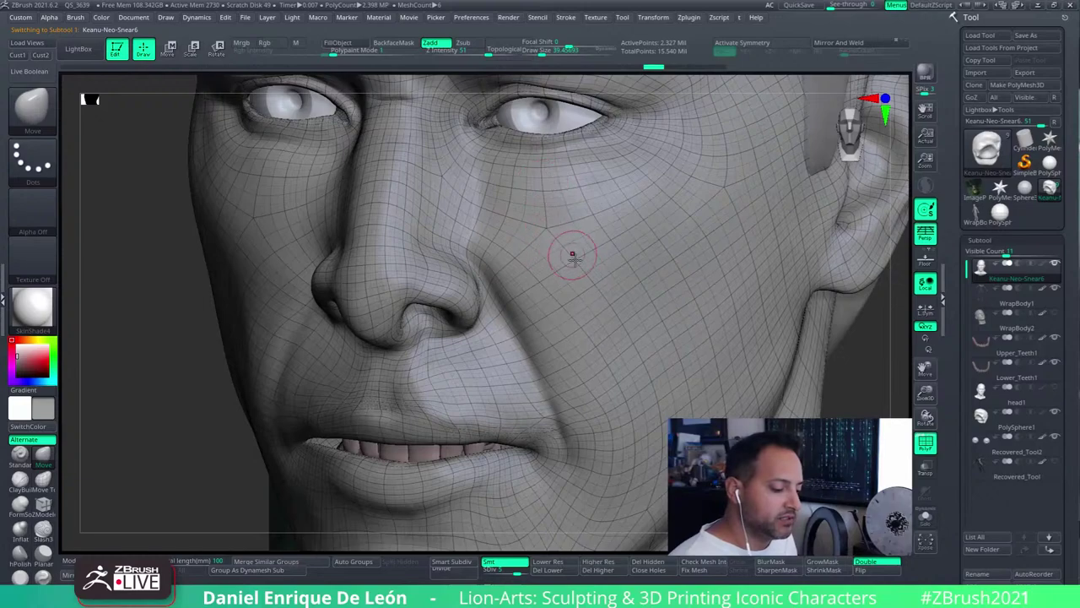
right_drag(518, 223, 589, 270)
right_drag(495, 212, 535, 296)
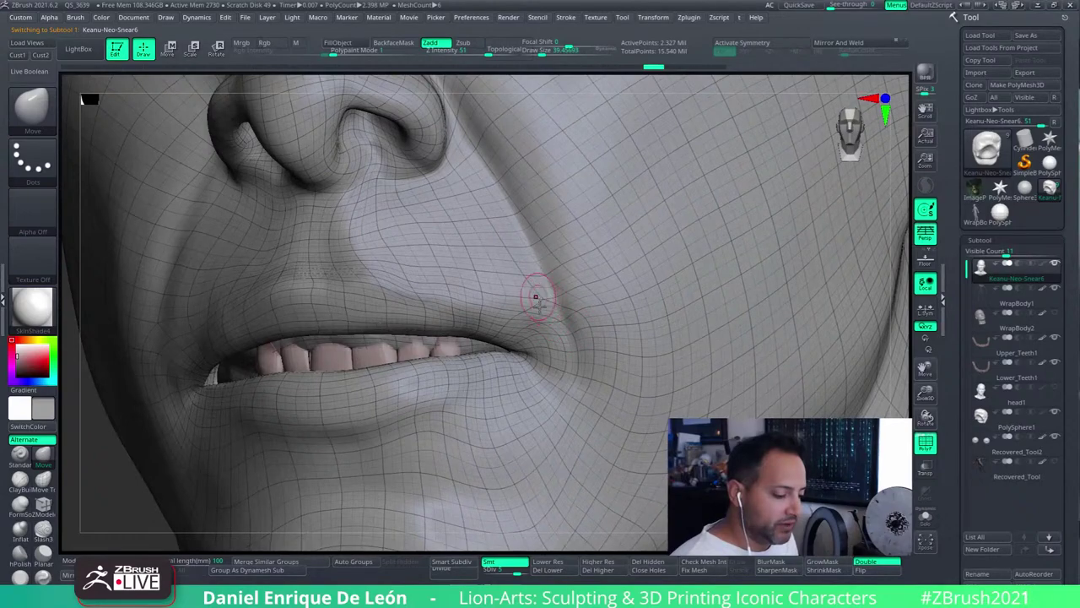
alt+right_drag(617, 289, 618, 350)
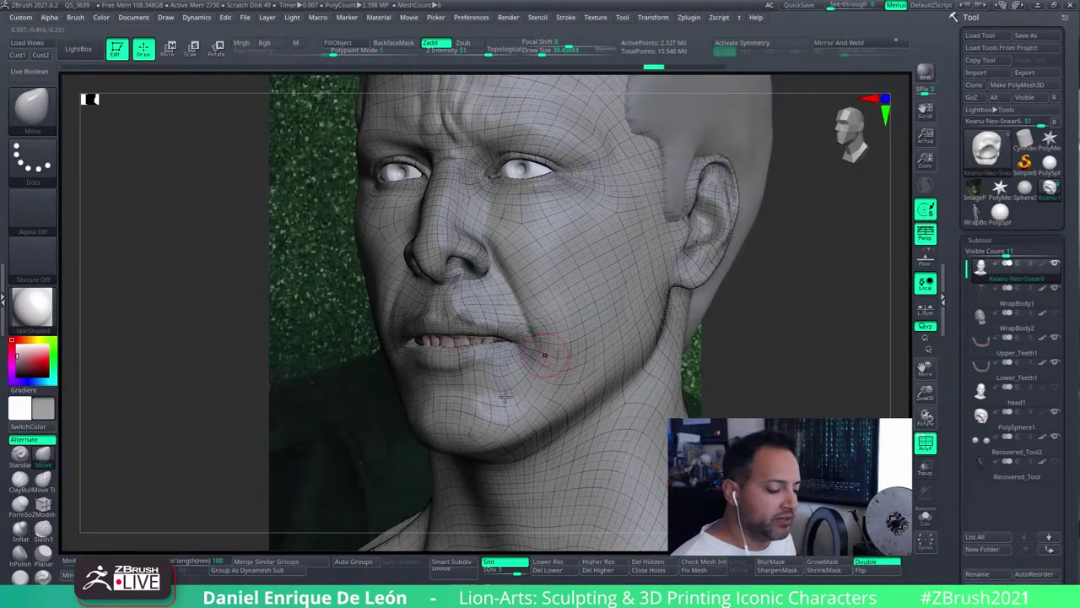
Make WrapBody2 active and check its face from the front and its right ear
click(1015, 327)
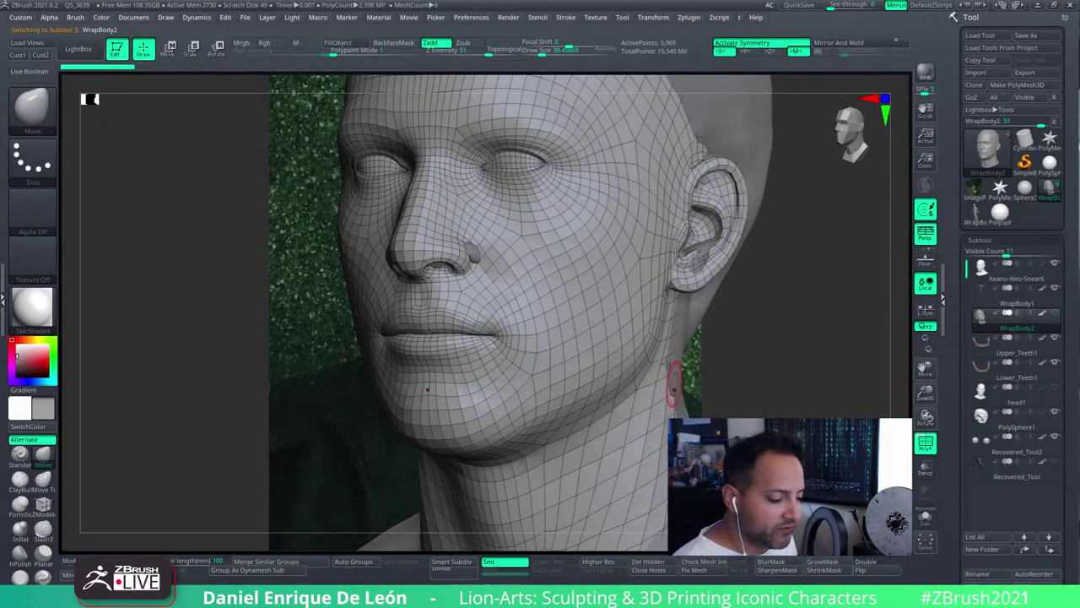
right_drag(617, 330, 617, 354)
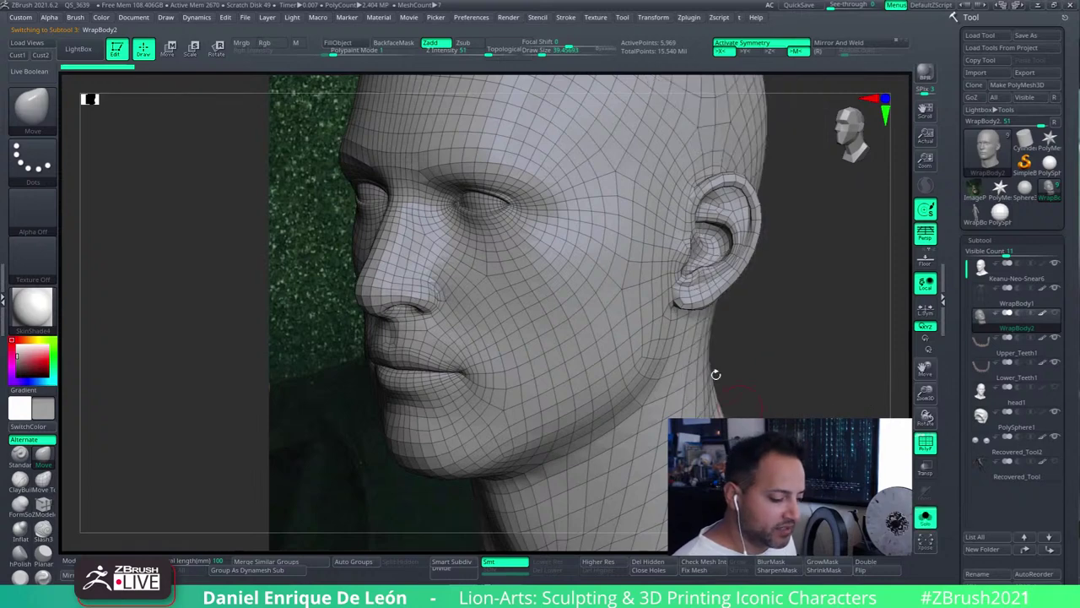
mouse_move(714, 374)
right_down()
mouse_move(639, 379)
mouse_move(644, 362)
right_up()
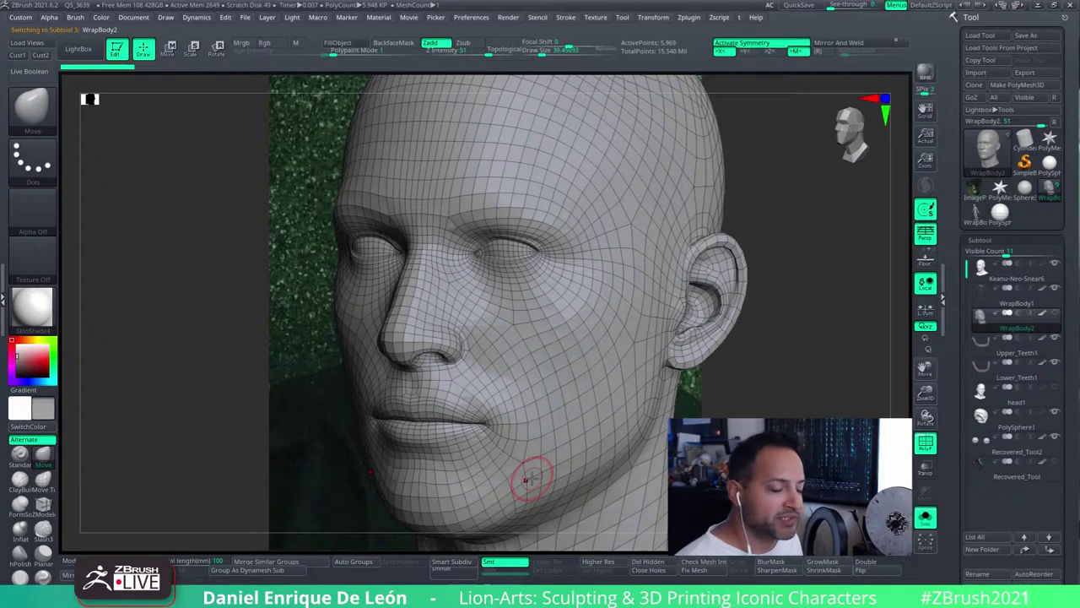
mouse_move(526, 479)
right_down()
mouse_move(599, 306)
mouse_move(631, 302)
right_up()
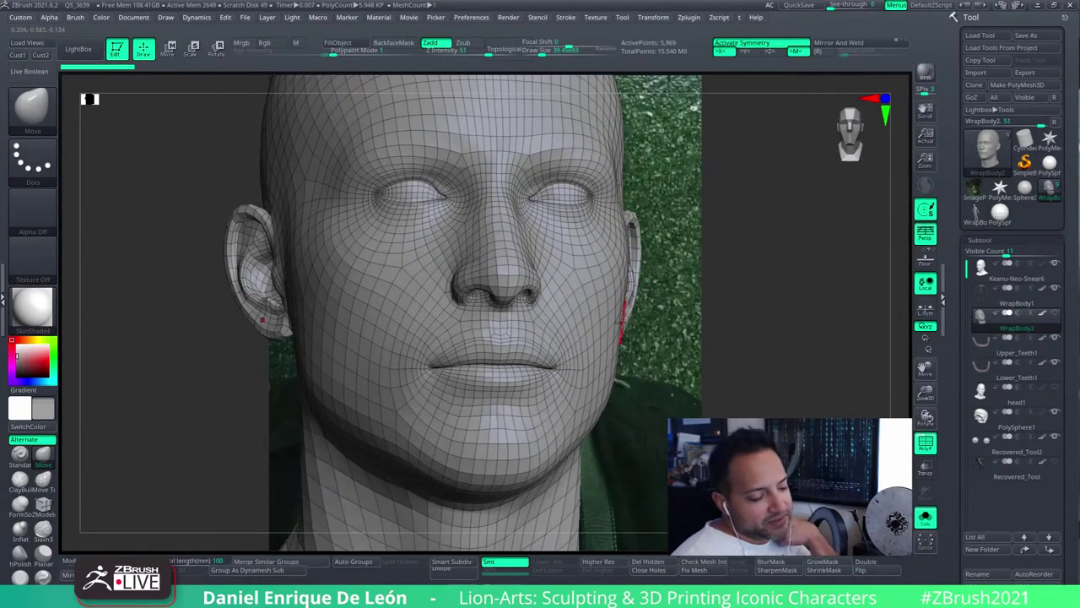
mouse_move(550, 338)
right_down()
mouse_move(686, 309)
mouse_move(533, 313)
mouse_move(596, 272)
mouse_move(599, 366)
mouse_move(541, 272)
right_up()
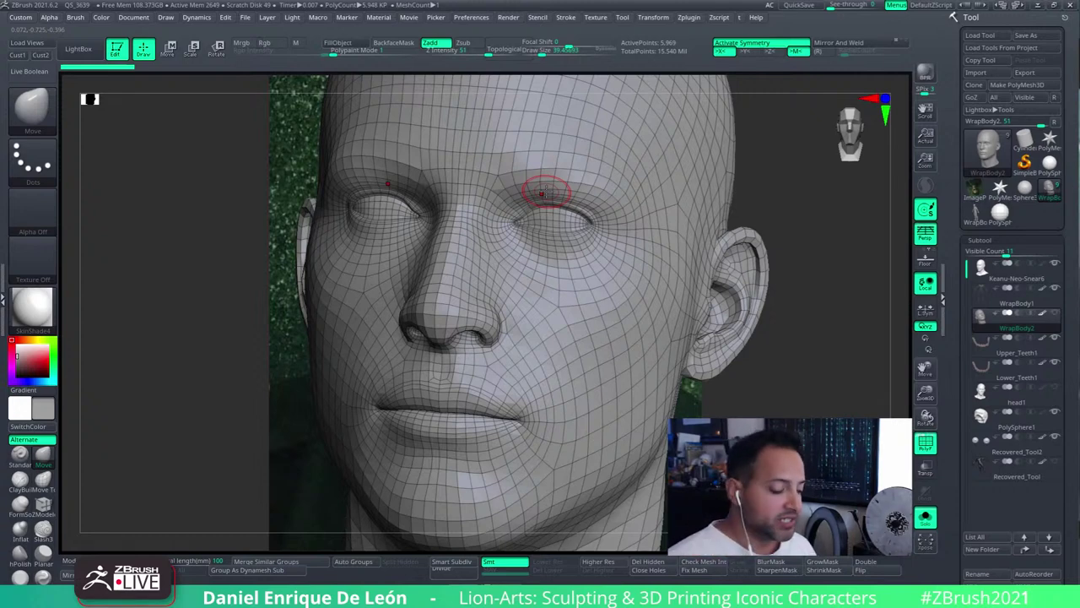
Rotate WrapBody2 to inspect both sides, then switch back to the Keanu-Neo-Snear6 sculpt
right_drag(530, 390, 525, 392)
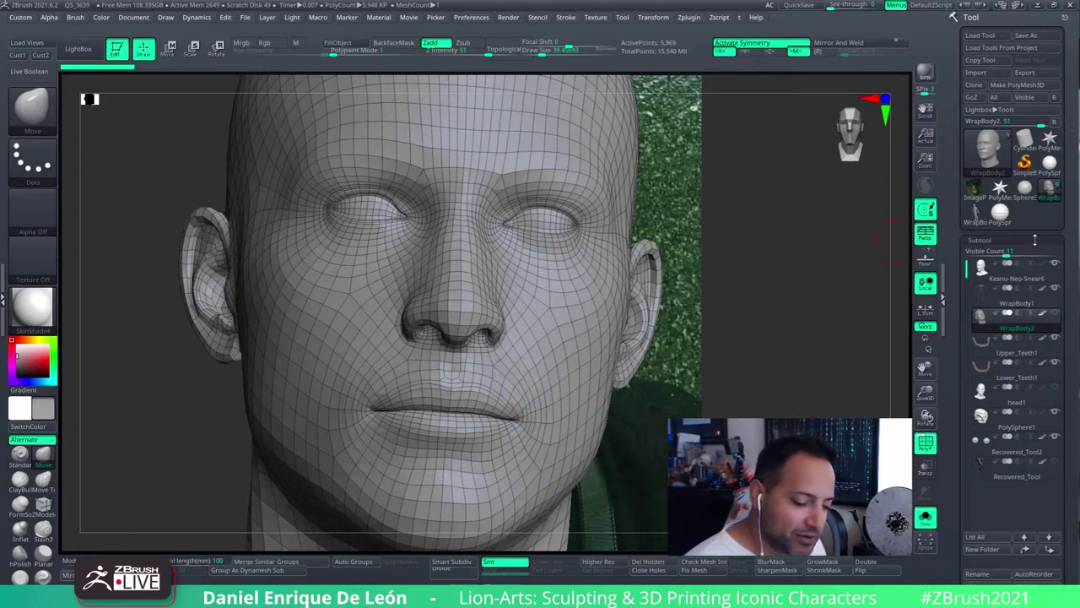
mouse_move(981, 267)
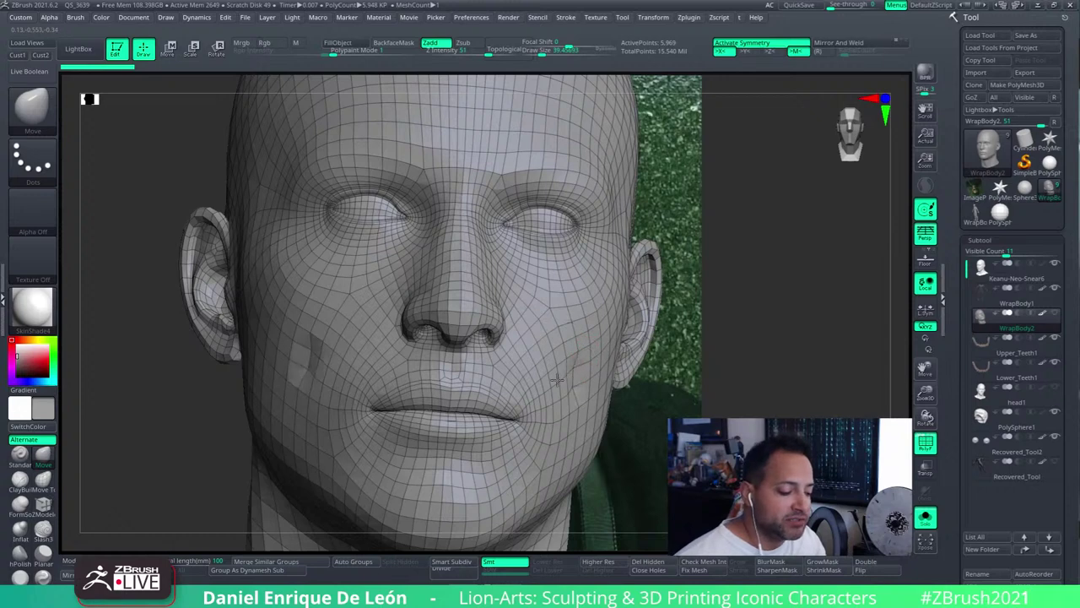
drag(835, 367, 635, 359)
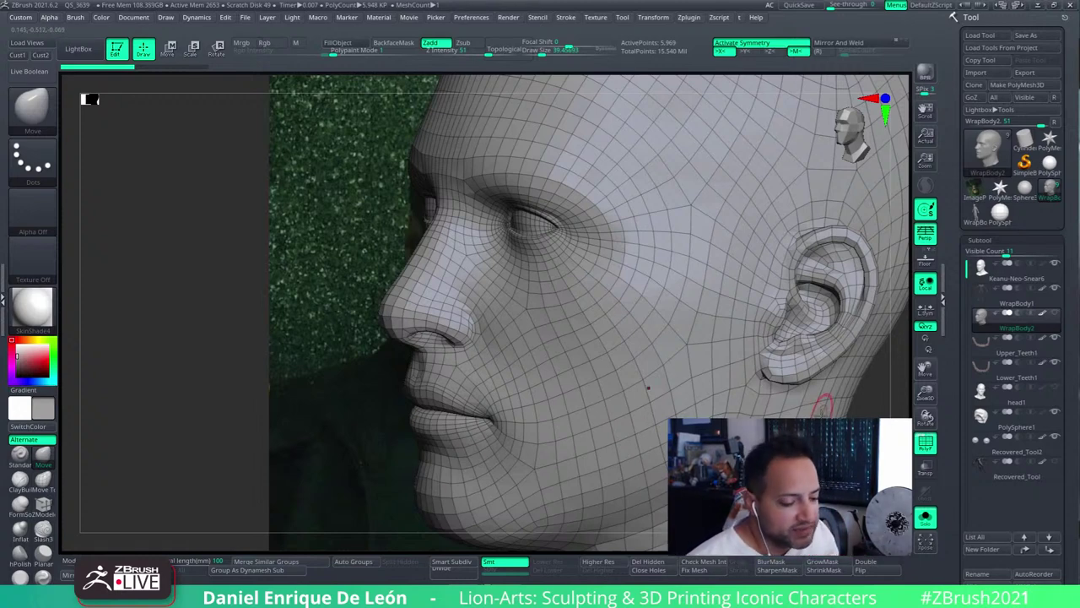
alt+click(857, 371)
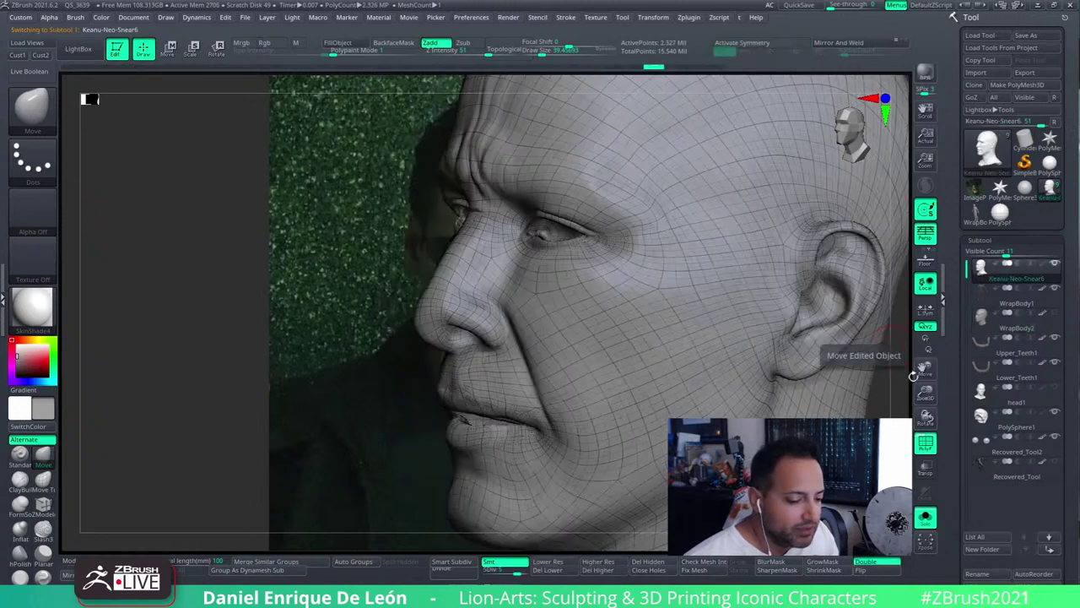
Snap the Keanu-Neo-Snear6 head to the saved Cust1 front view over the Matrix reference
drag(913, 373, 875, 363)
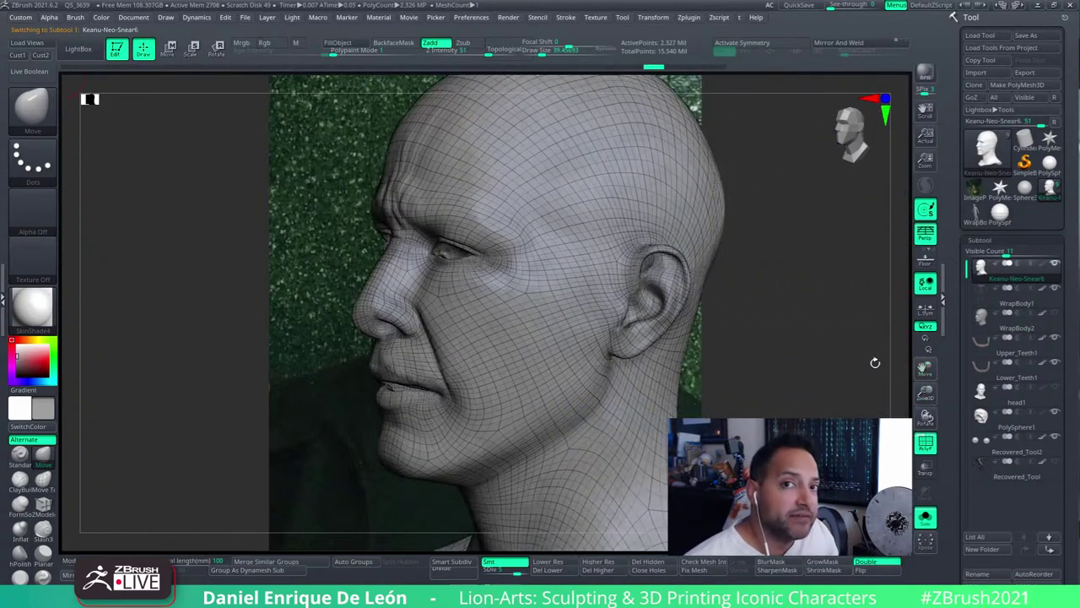
click(882, 337)
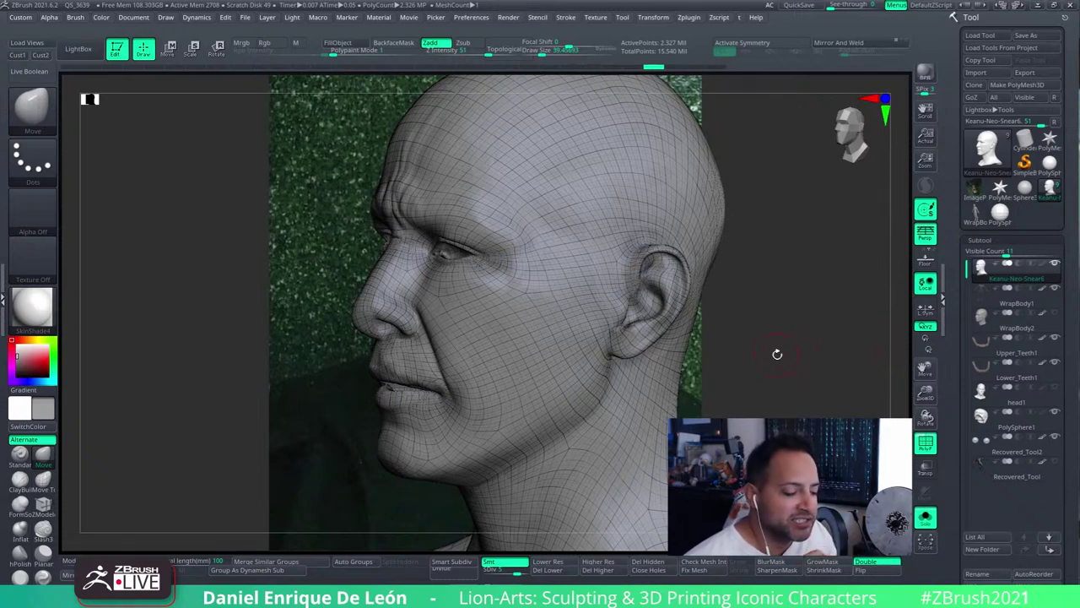
mouse_move(776, 355)
mouse_down()
mouse_move(804, 354)
mouse_move(826, 376)
mouse_move(827, 386)
mouse_move(808, 390)
mouse_up()
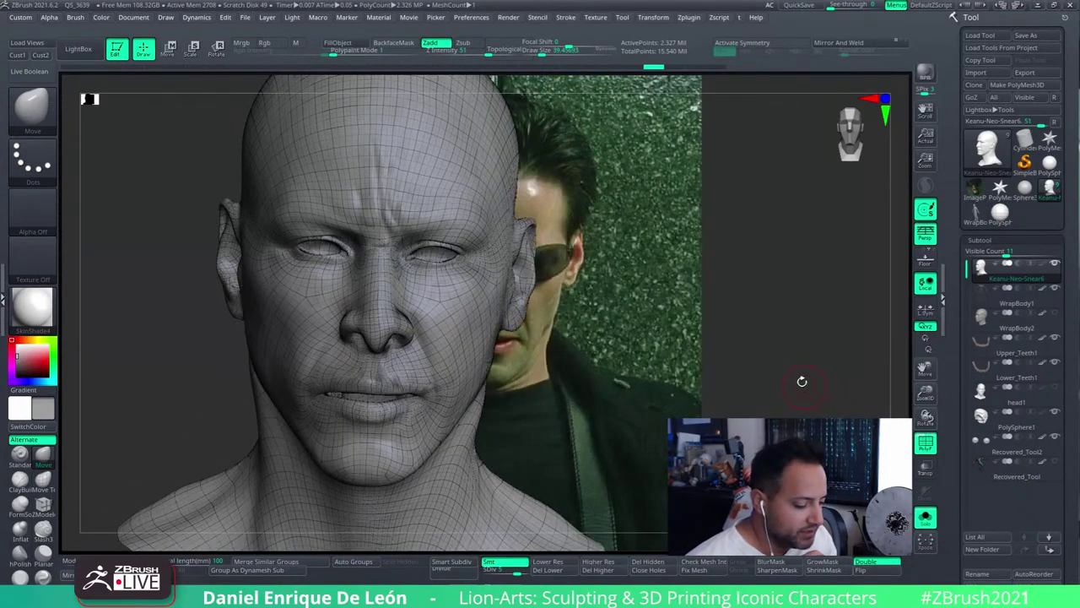
click(17, 55)
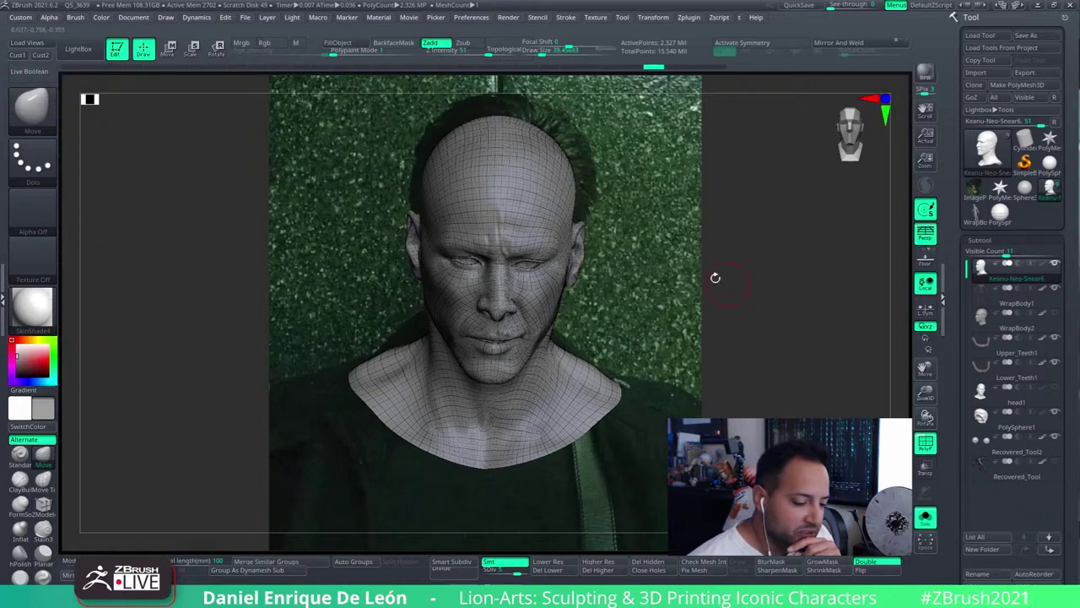
Turn Solo off to restore hair, shirt and body, return to Cust1 view, and show polypaint colour
click(926, 517)
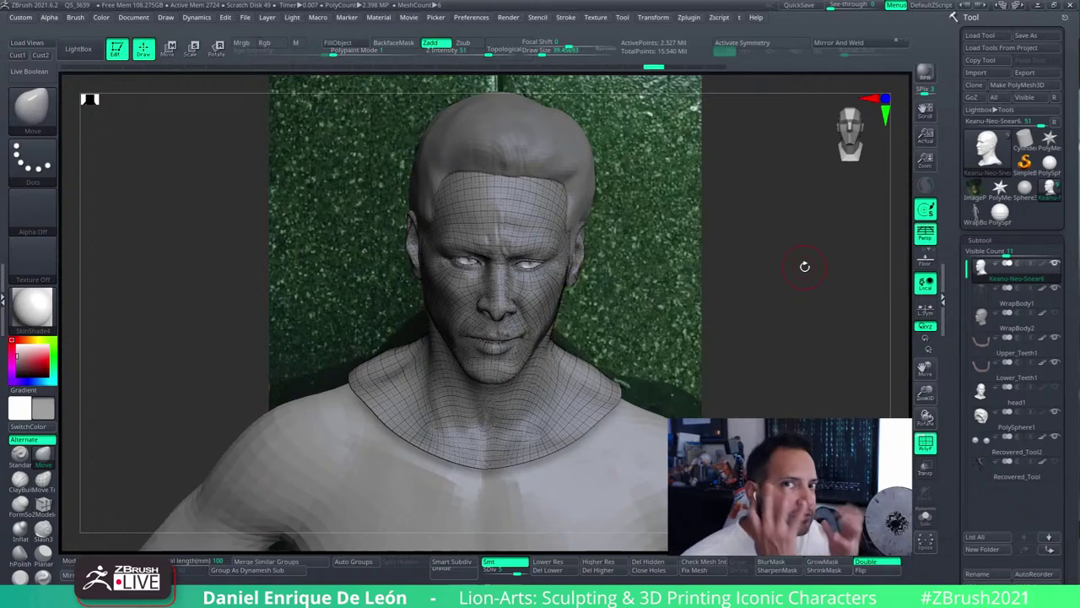
drag(803, 264, 743, 258)
drag(536, 278, 556, 256)
click(17, 55)
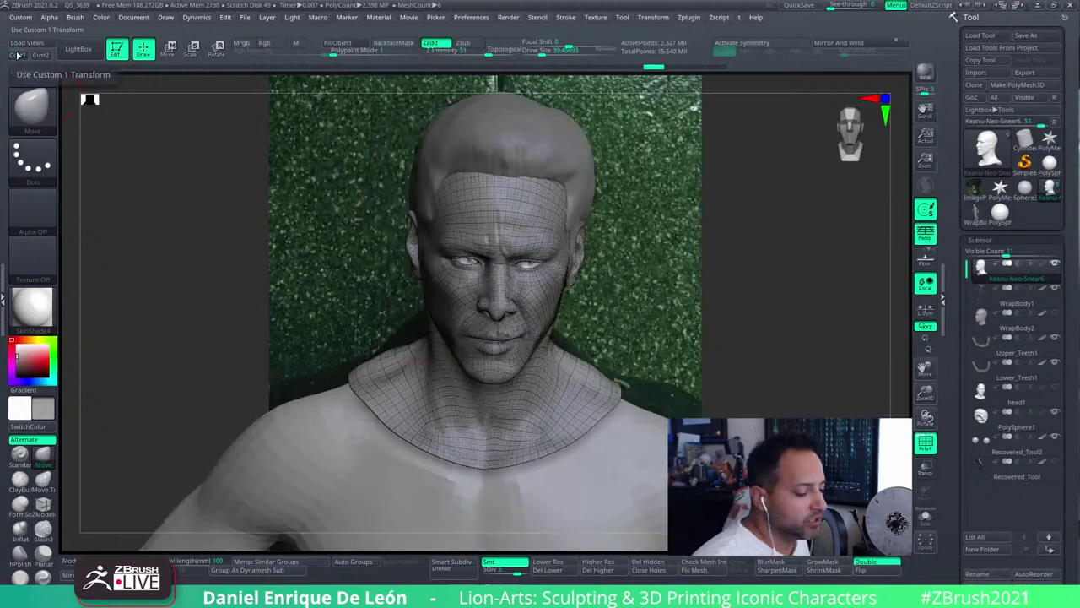
click(68, 560)
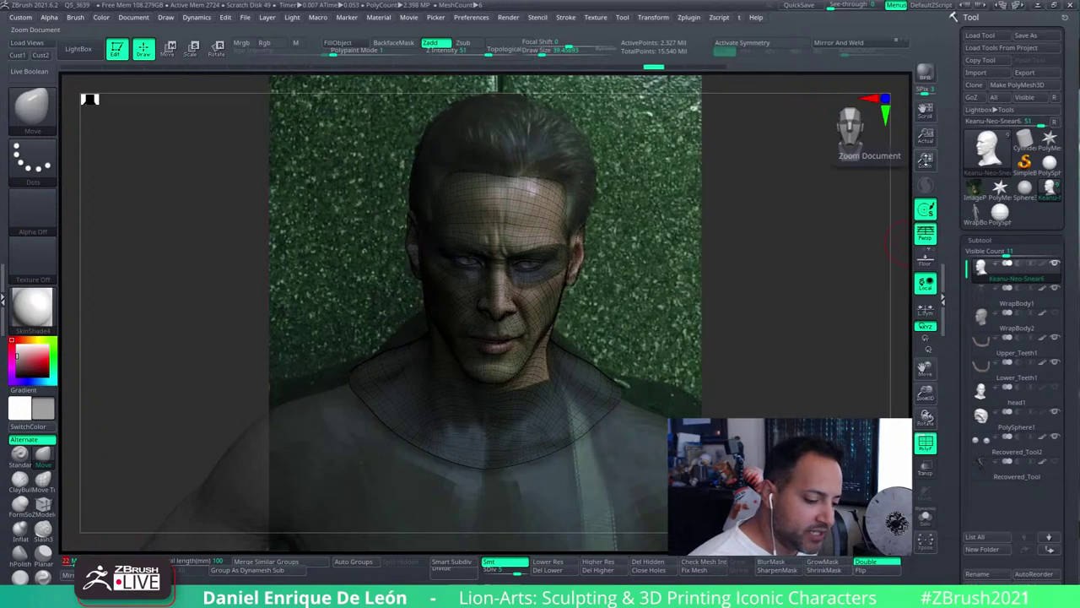
Zoom in on the head, turn PolyF off, and make the PolySphere1 hair cap active
drag(926, 159, 907, 185)
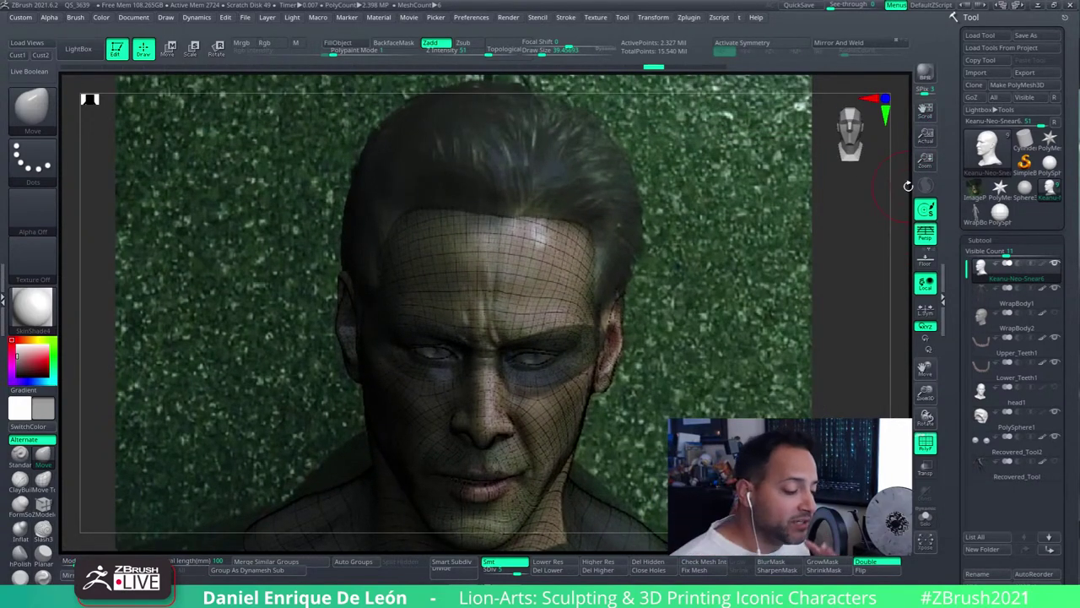
click(926, 441)
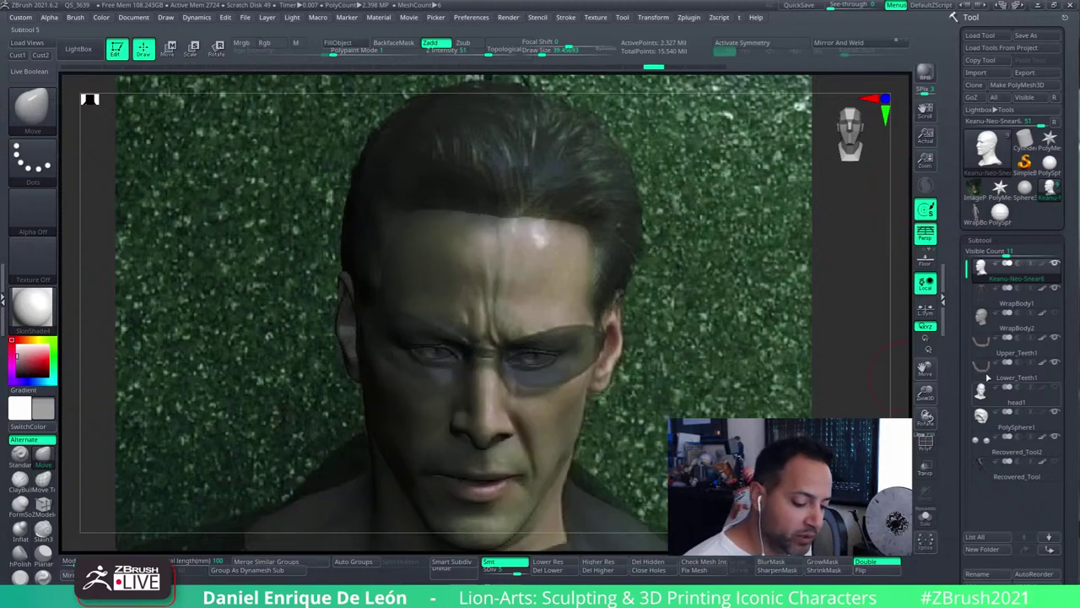
click(984, 419)
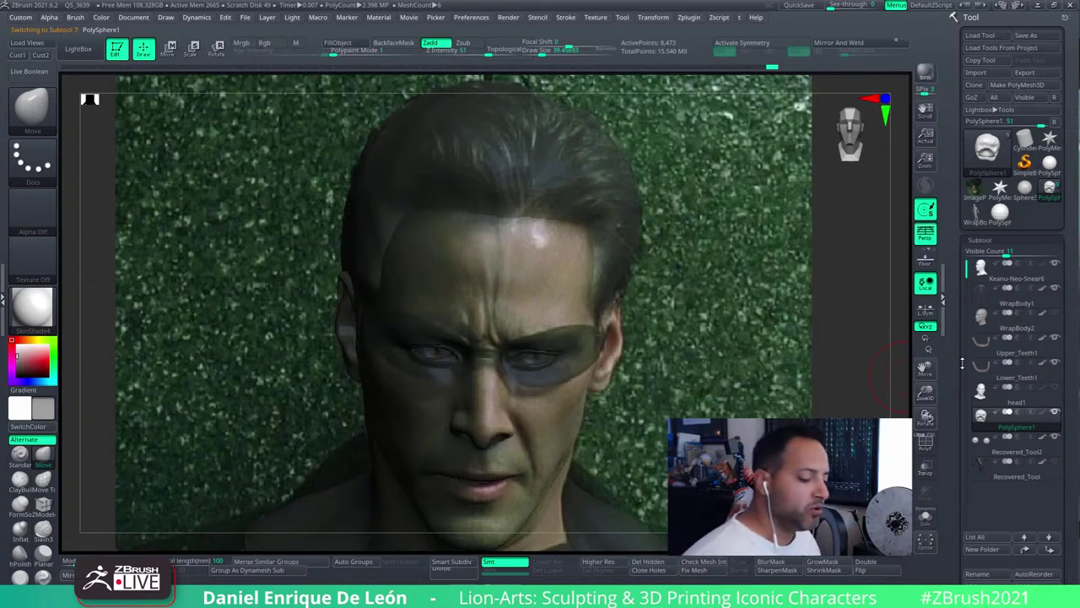
Enlarge the Move brush to push the hairline over the forehead, and adjust the see-through opacity
drag(529, 50, 544, 51)
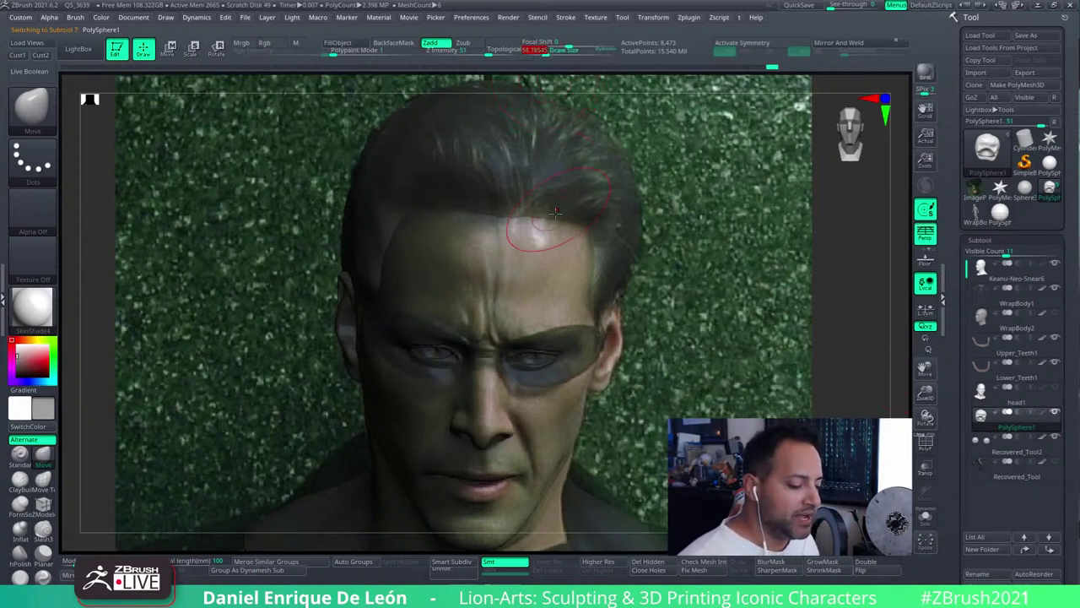
mouse_move(599, 188)
mouse_down()
mouse_move(551, 212)
mouse_move(592, 182)
mouse_move(569, 221)
mouse_move(586, 198)
mouse_move(623, 194)
mouse_move(592, 228)
mouse_move(574, 219)
mouse_move(612, 203)
mouse_move(509, 197)
mouse_up()
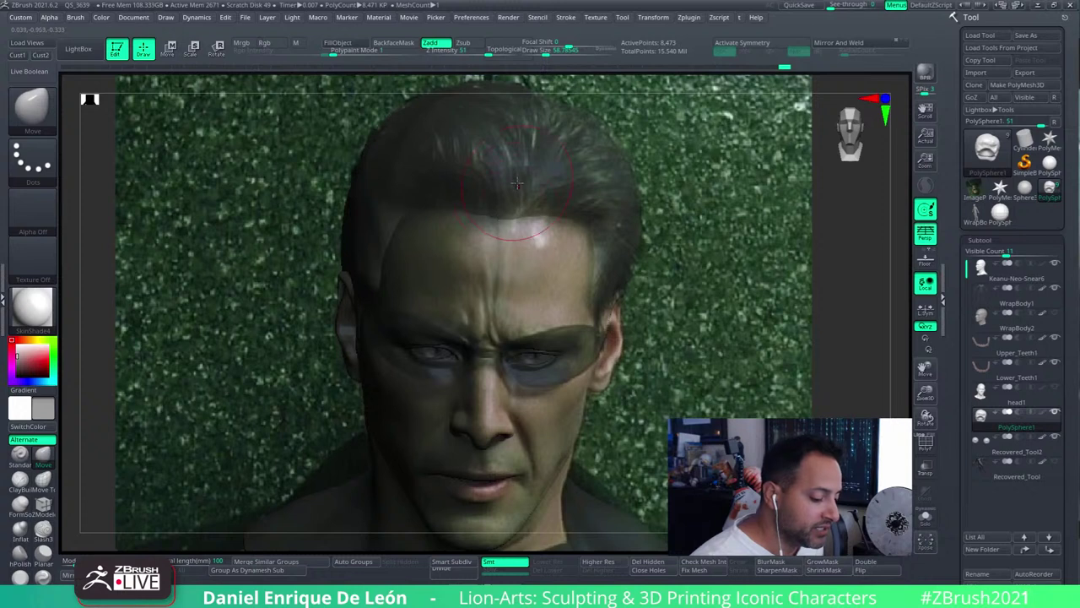
click(71, 560)
key([)
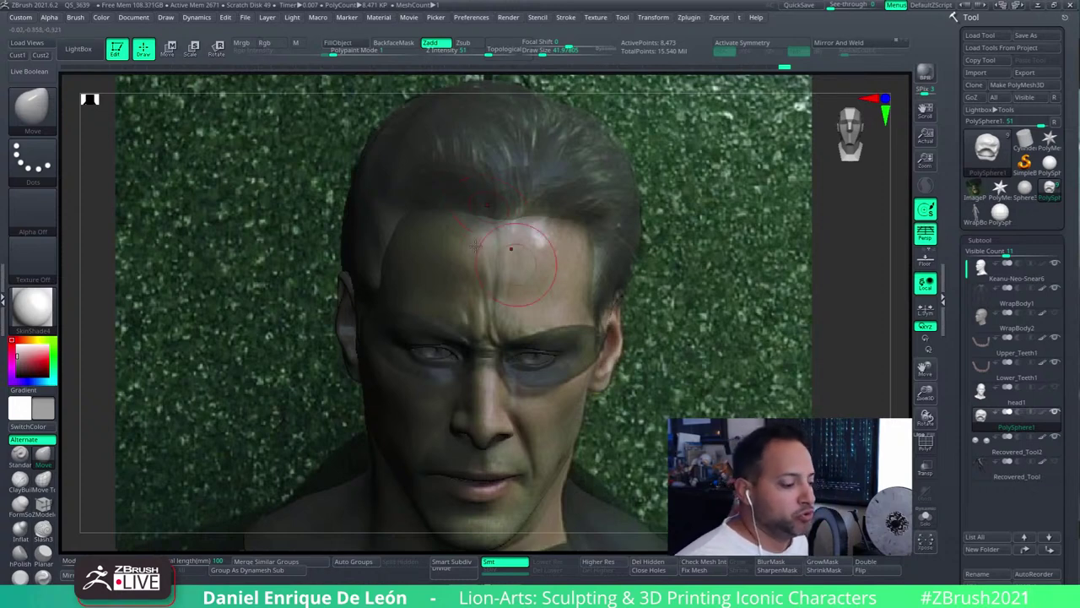
Undo the last two edits, then check the hairline from the side and restore the Cust1 view
key(ctrl+z)
key(ctrl+z)
key(ctrl+z)
key(ctrl+z)
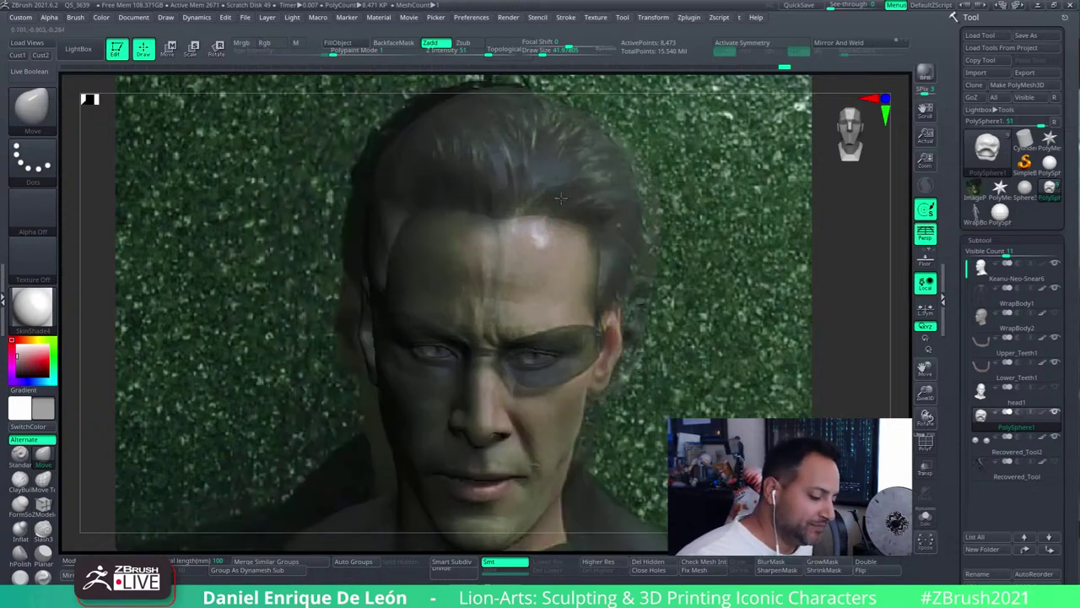
key(ctrl+z)
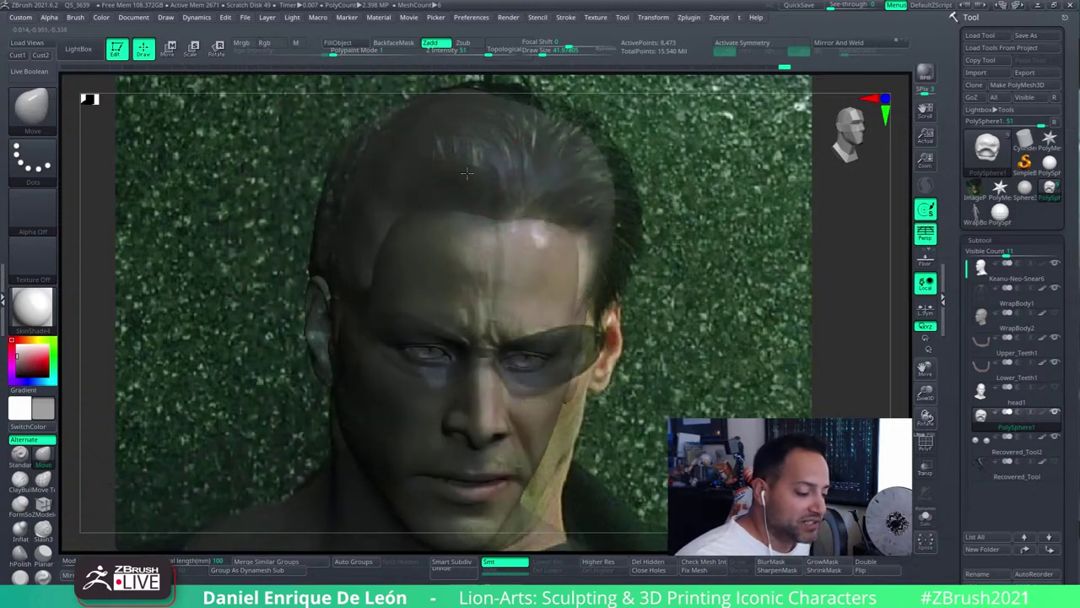
click(19, 54)
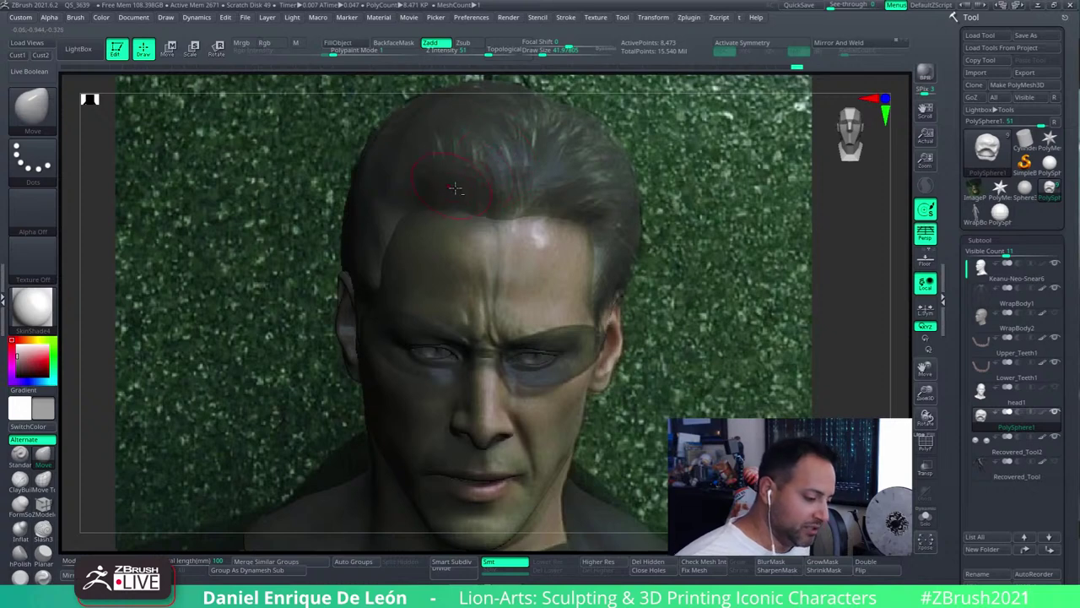
drag(609, 156, 596, 174)
click(18, 53)
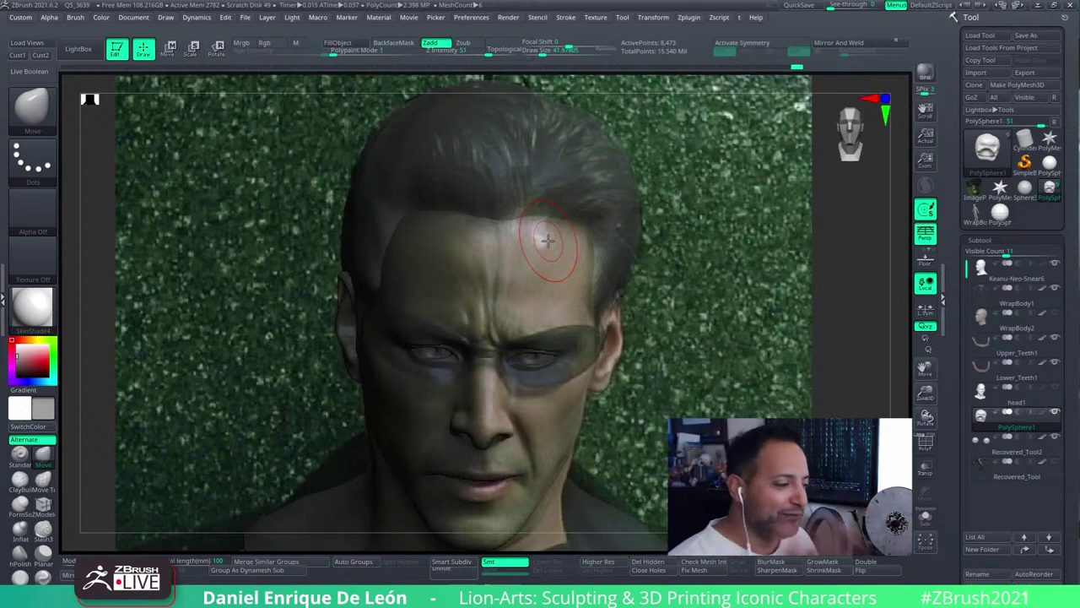
Check the PolySphere1 tool's stats in the Tool thumbnail, now 8,471 polys
mouse_move(987, 147)
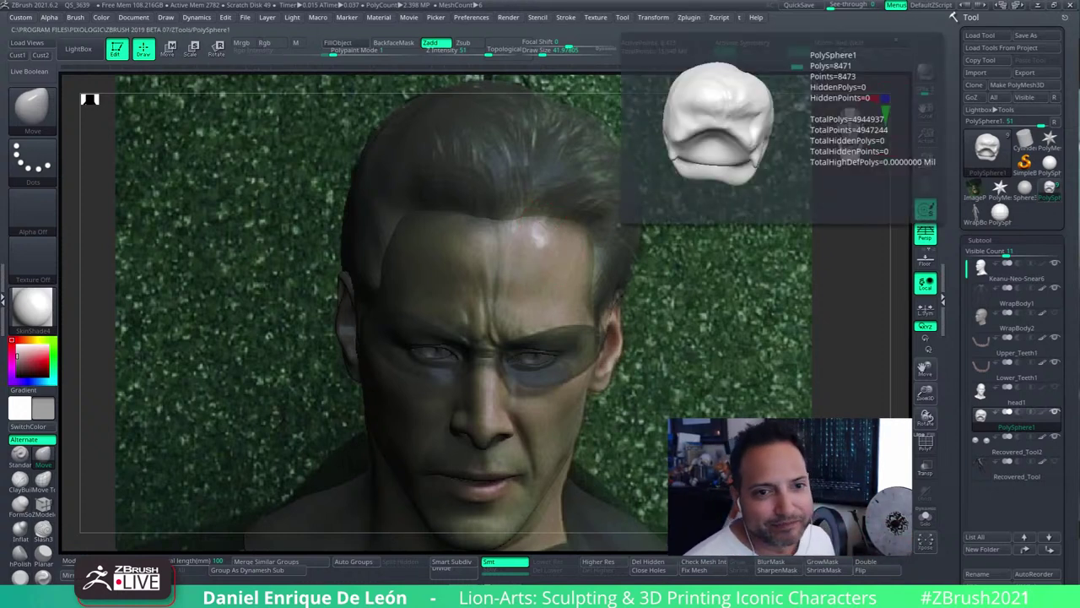